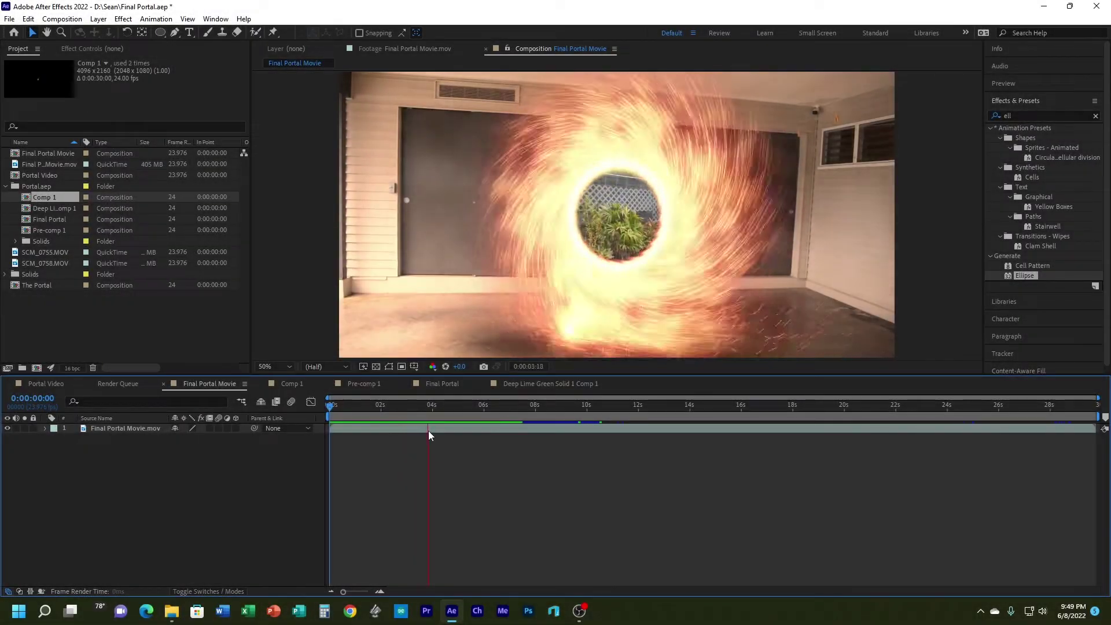
Step: Create a new 4096 x 2160 composition named Portal Base, at 24 fps and 30 seconds long
{"action": "left_click_drag", "start_coordinate": [376, 405], "coordinate": [553, 401]}
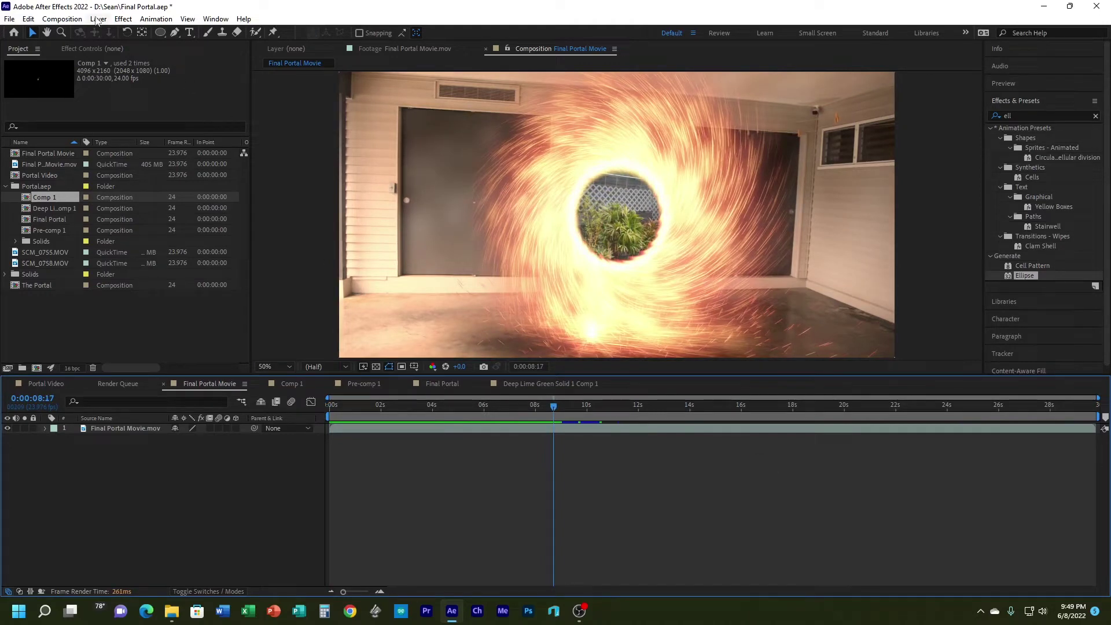
{"action": "left_click", "coordinate": [68, 19]}
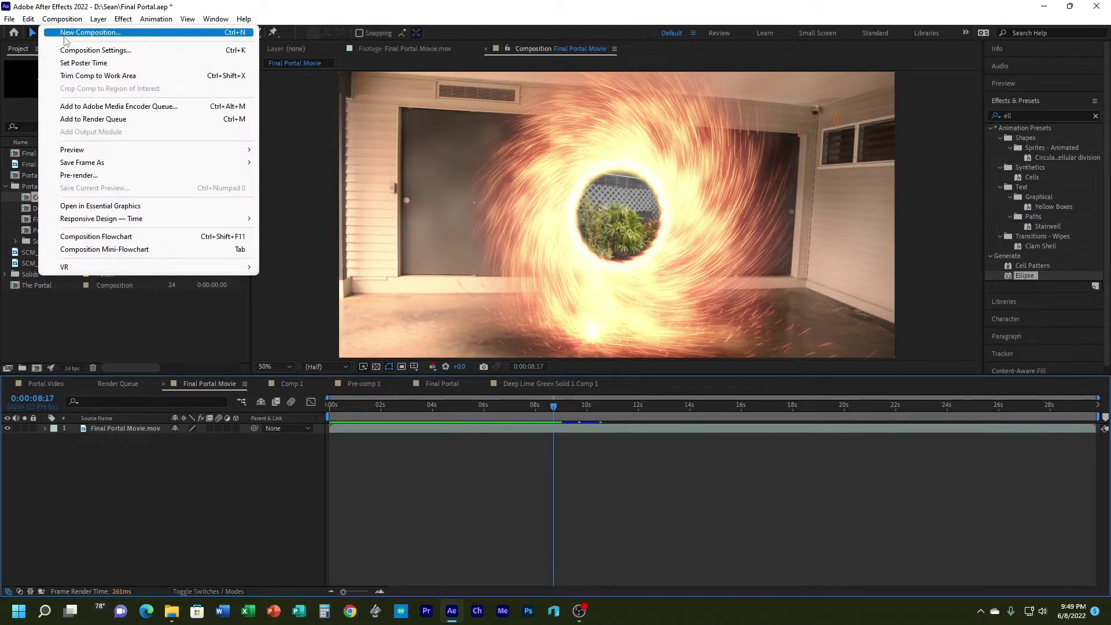
{"action": "left_click", "coordinate": [65, 38]}
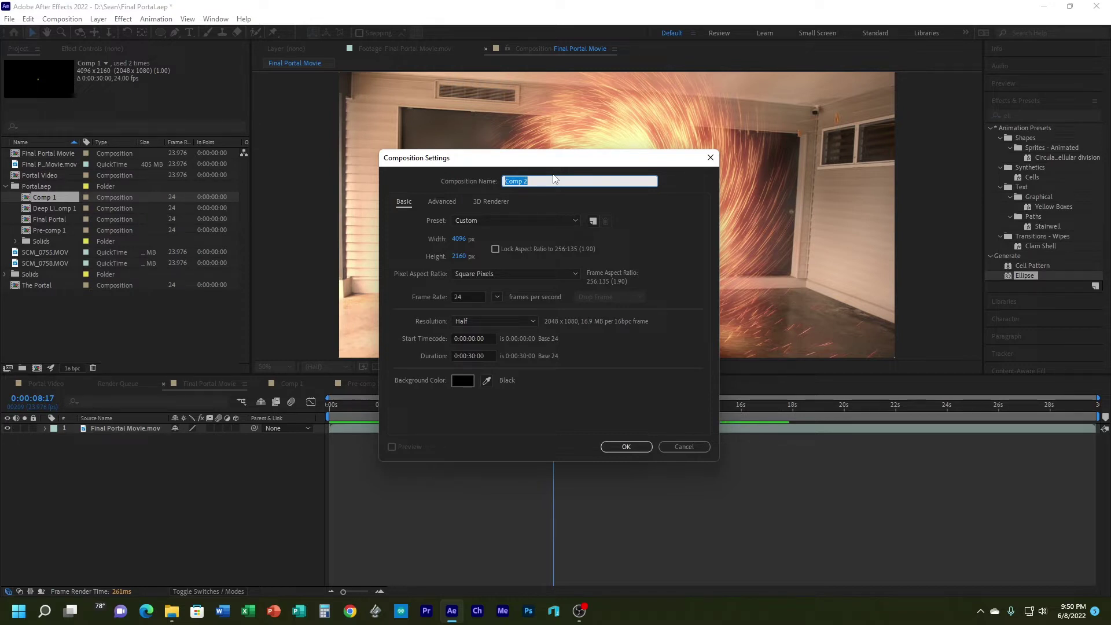
{"action": "type", "text": "S"}
{"action": "key", "text": "Return"}
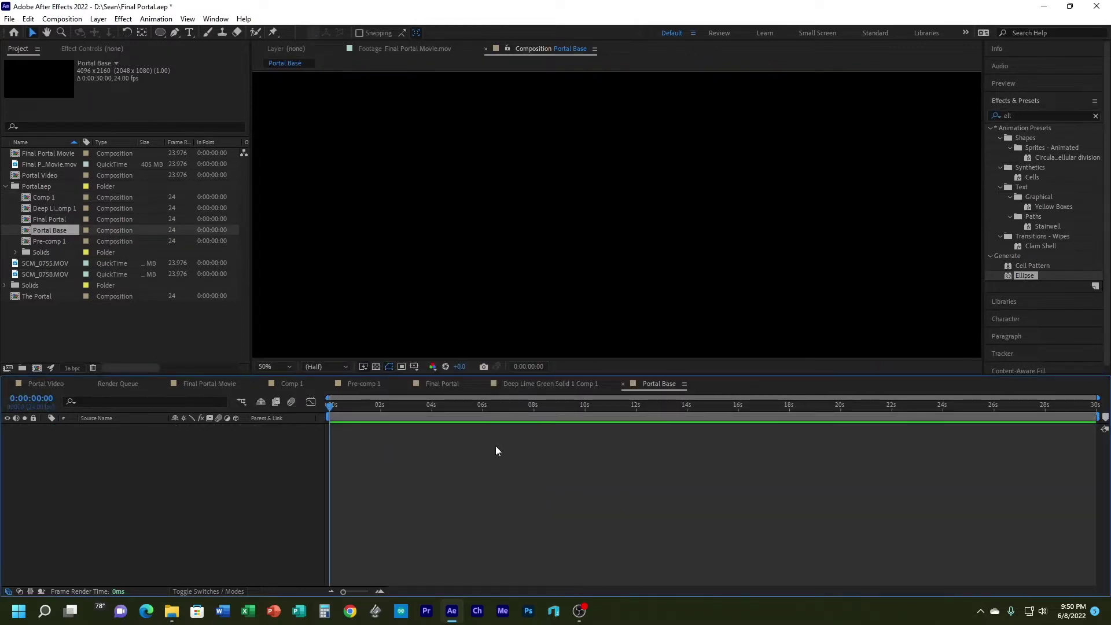
{"action": "left_click", "coordinate": [272, 366]}
{"action": "left_click", "coordinate": [281, 392]}
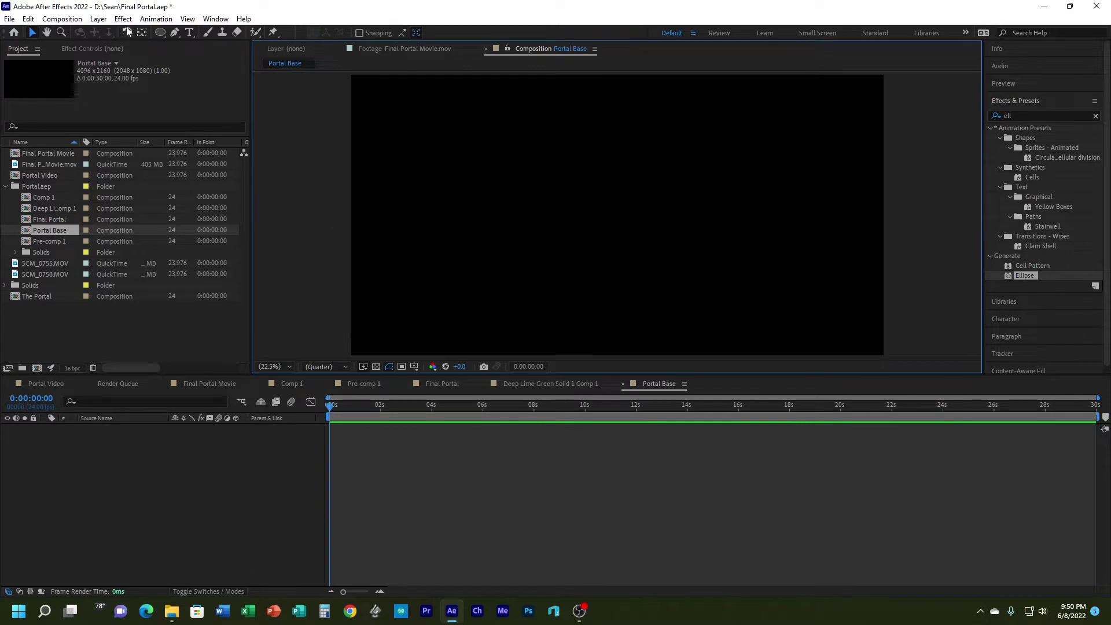
Step: Add a green composition-sized solid layer named Sparking Base to the Portal Base composition
{"action": "left_click", "coordinate": [102, 22]}
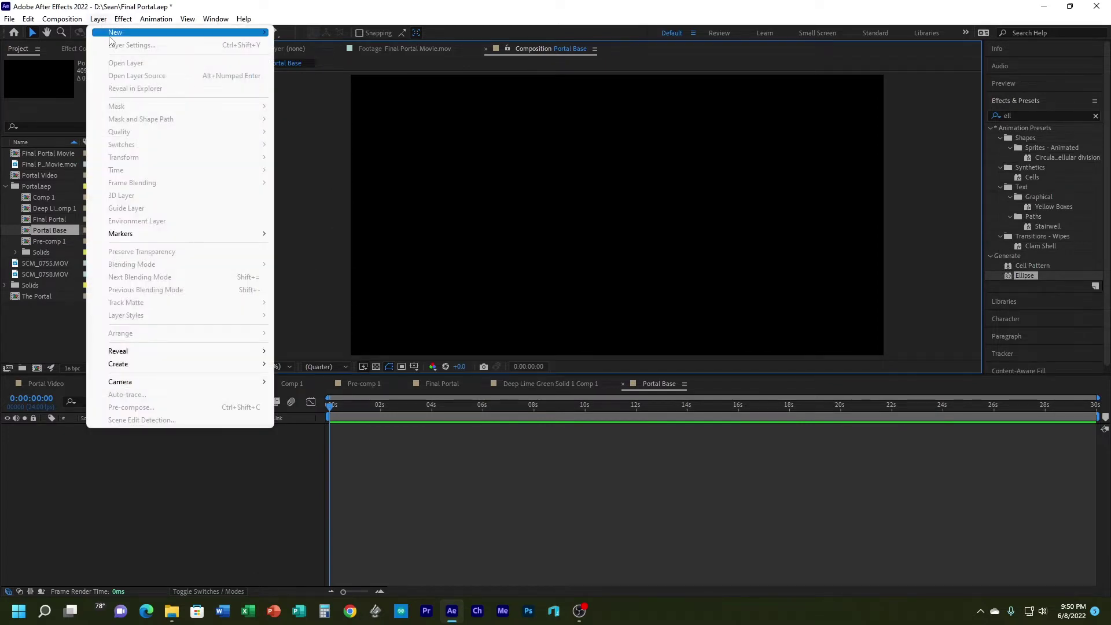
{"action": "mouse_move", "coordinate": [112, 33]}
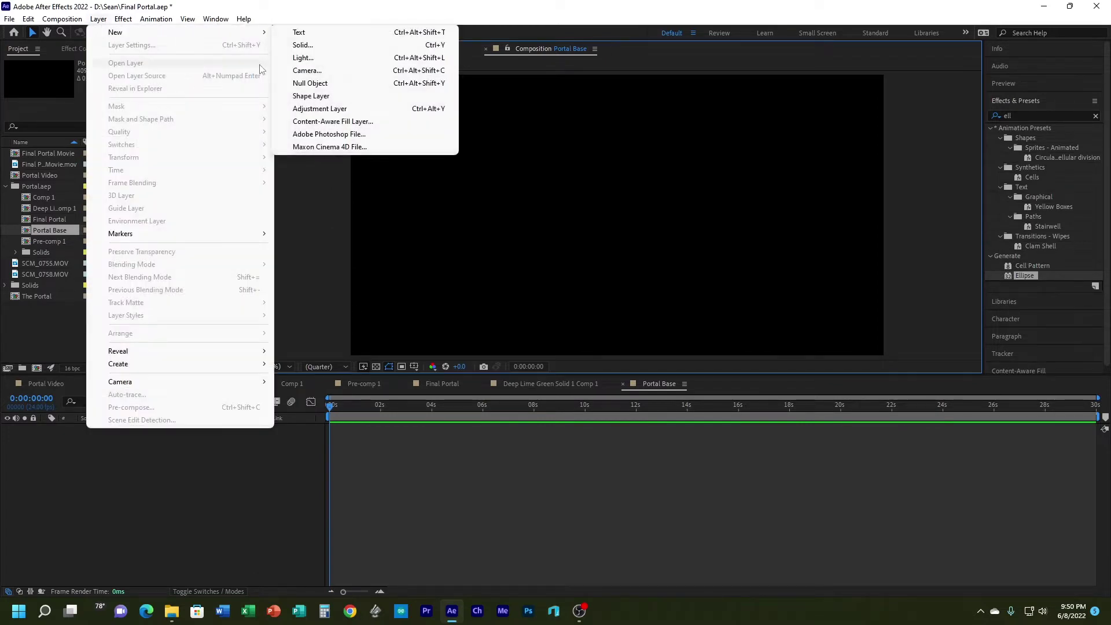
{"action": "left_click", "coordinate": [334, 47]}
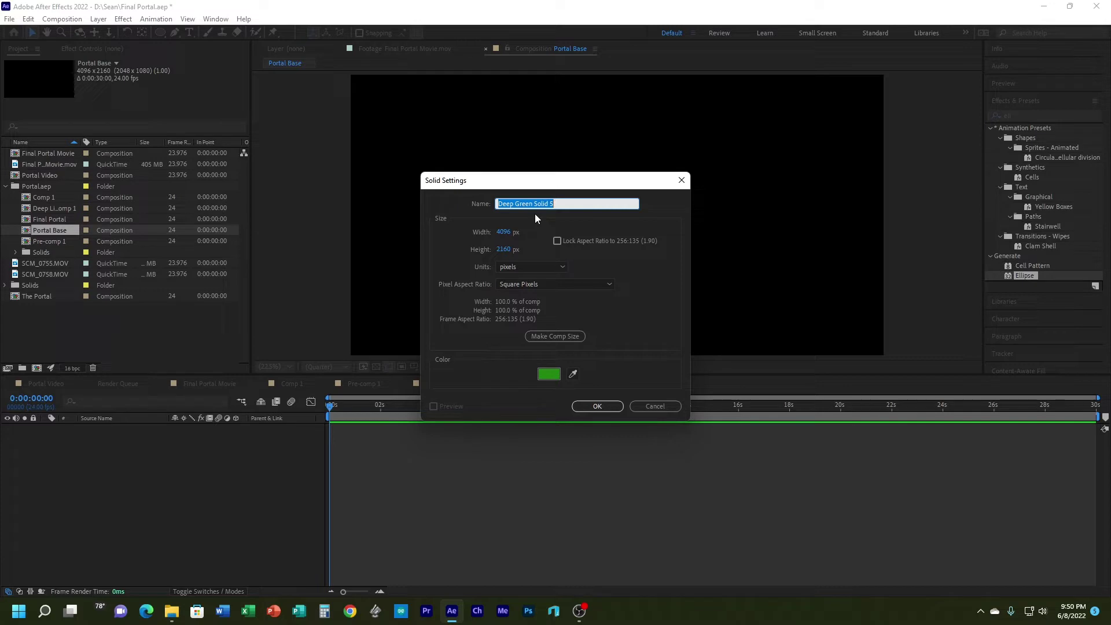
{"action": "type", "text": "Sparking"}
{"action": "left_click", "coordinate": [605, 411]}
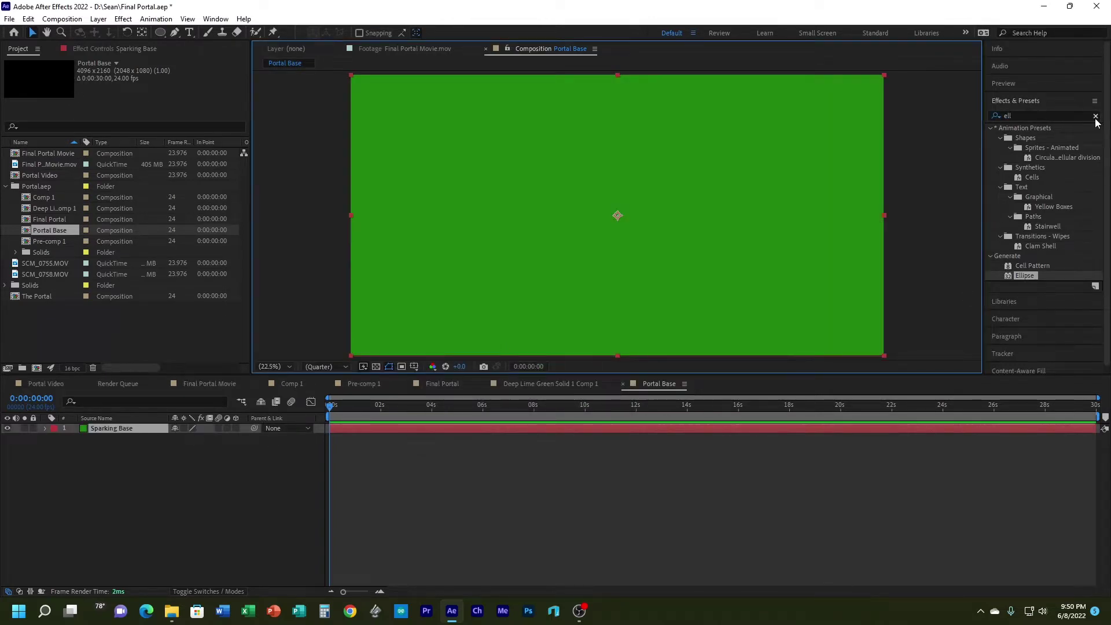
Step: Apply the CC Particle World simulation effect to the Sparking Base layer and preview the particles
{"action": "left_click", "coordinate": [1096, 116]}
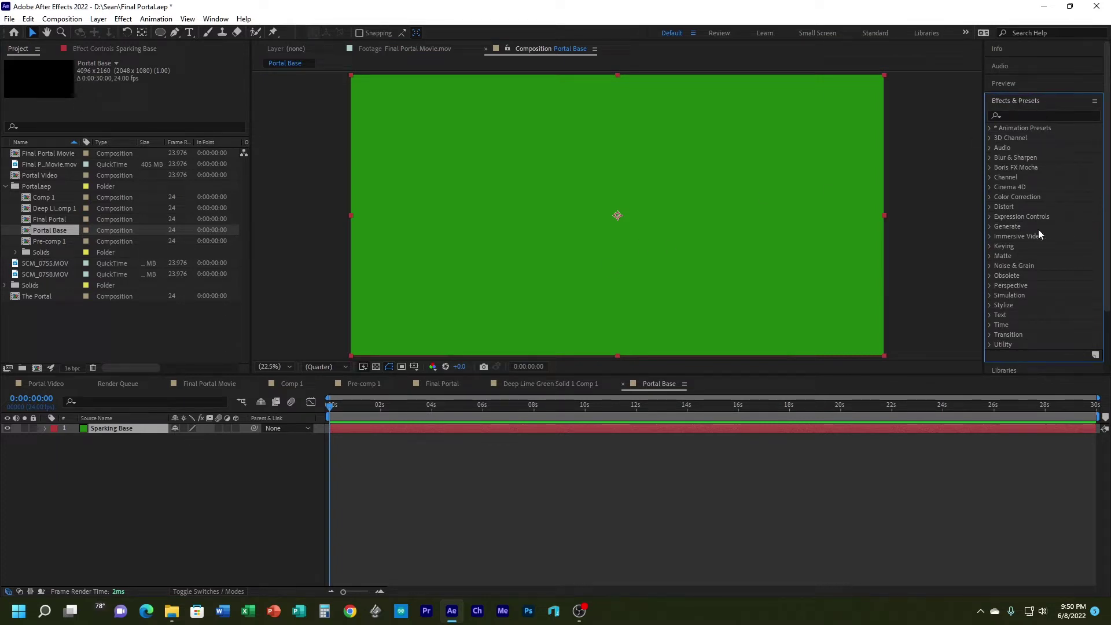
{"action": "left_click", "coordinate": [992, 293]}
{"action": "scroll", "coordinate": [1060, 263], "scroll_direction": "down", "scroll_amount": 3}
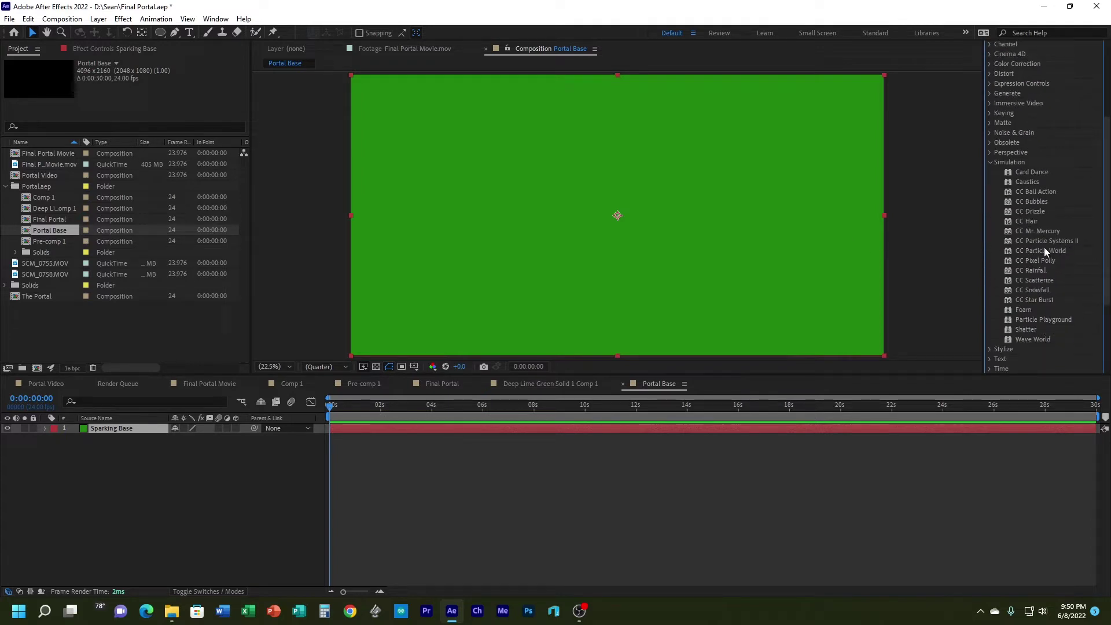
{"action": "left_click_drag", "start_coordinate": [1044, 250], "coordinate": [530, 427]}
{"action": "key", "text": "space"}
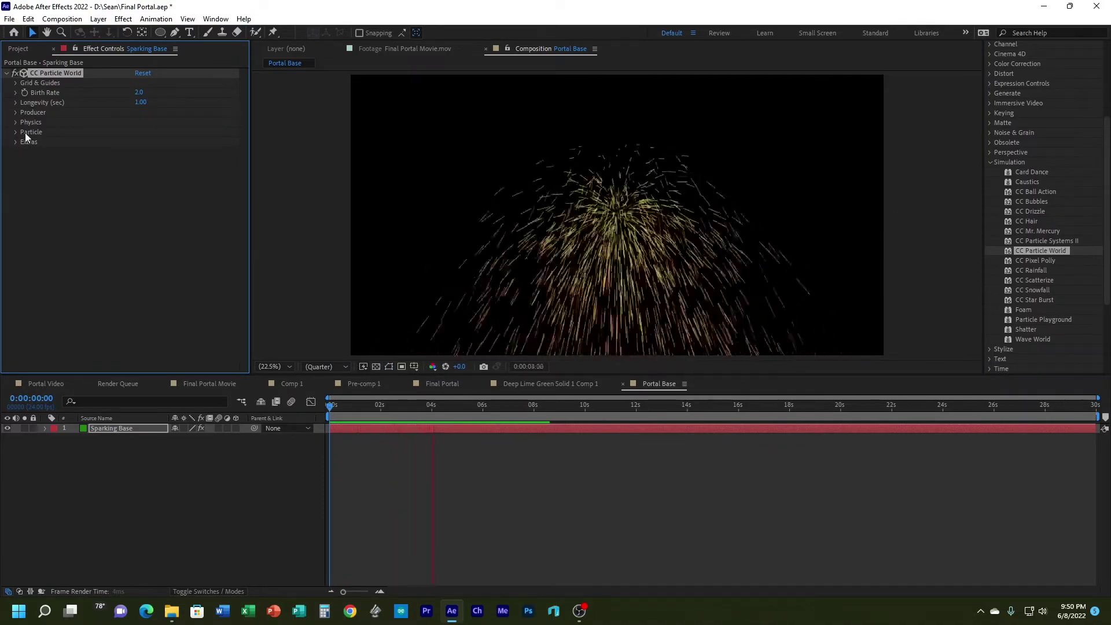
{"action": "key", "text": "space"}
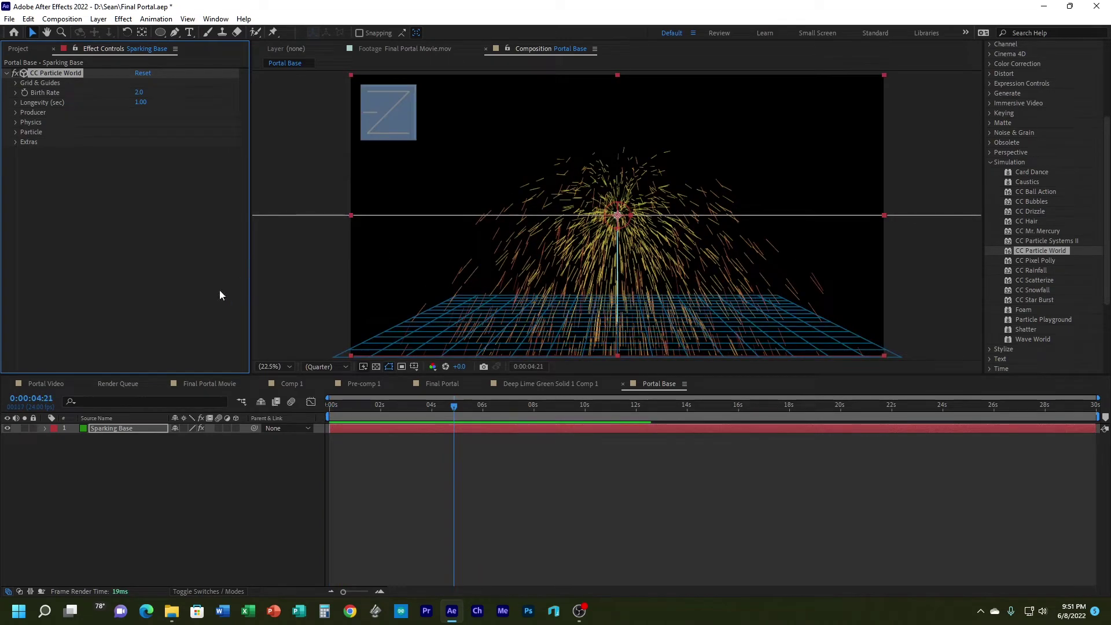
Step: Set the physics animation of CC Particle World to Twirl and preview the motion
{"action": "left_click", "coordinate": [14, 122]}
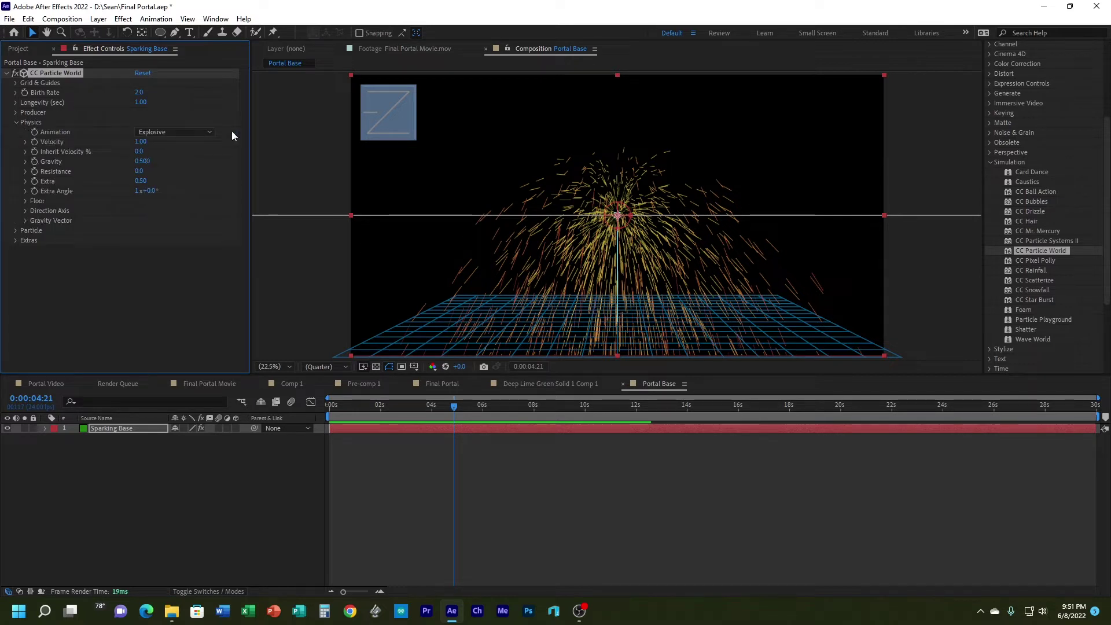
{"action": "left_click", "coordinate": [174, 133]}
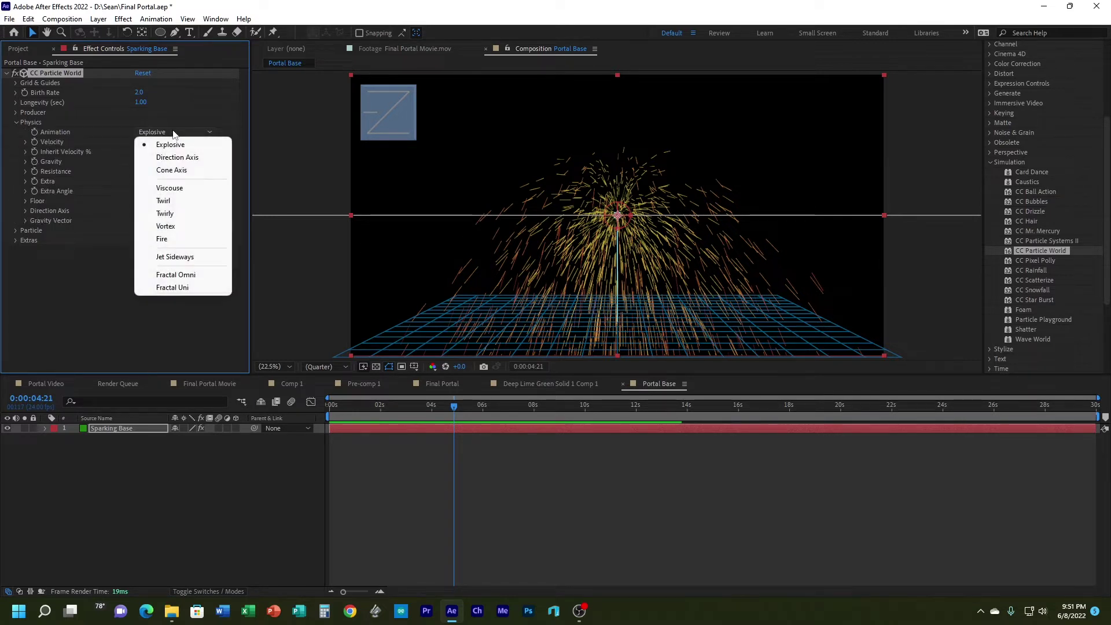
{"action": "left_click", "coordinate": [184, 201]}
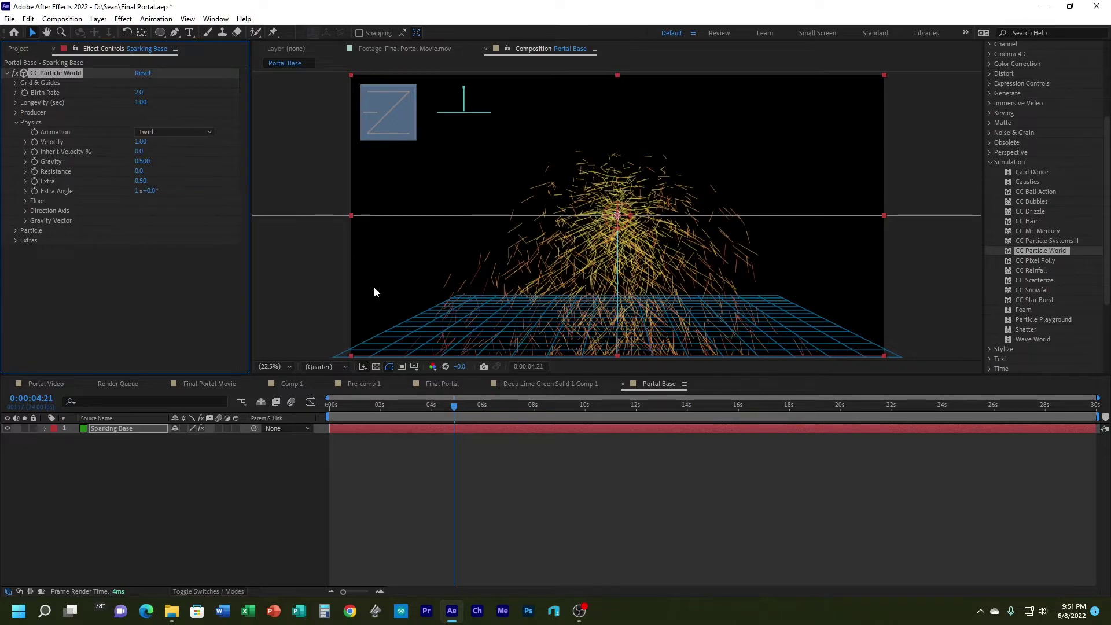
{"action": "key", "text": "space"}
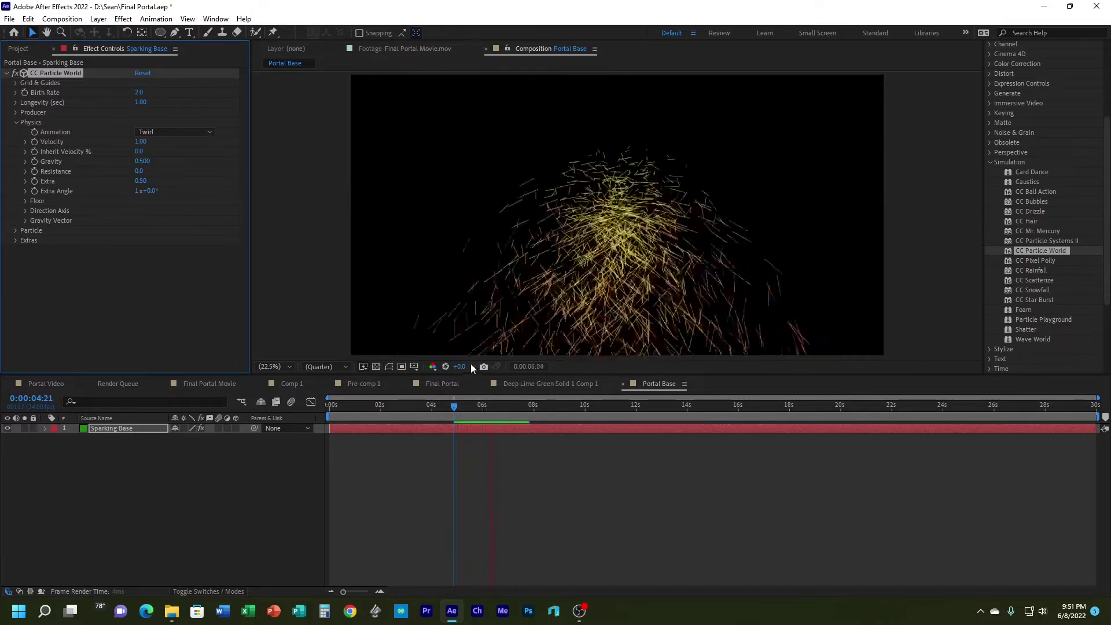
{"action": "left_click", "coordinate": [468, 397]}
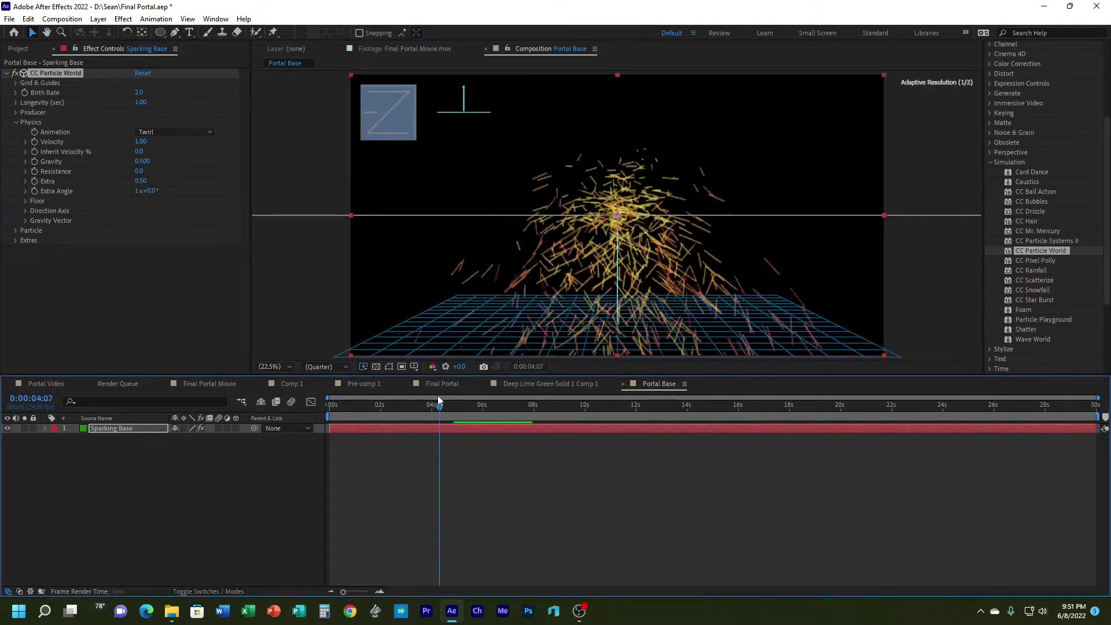
{"action": "left_click_drag", "start_coordinate": [467, 397], "coordinate": [479, 399]}
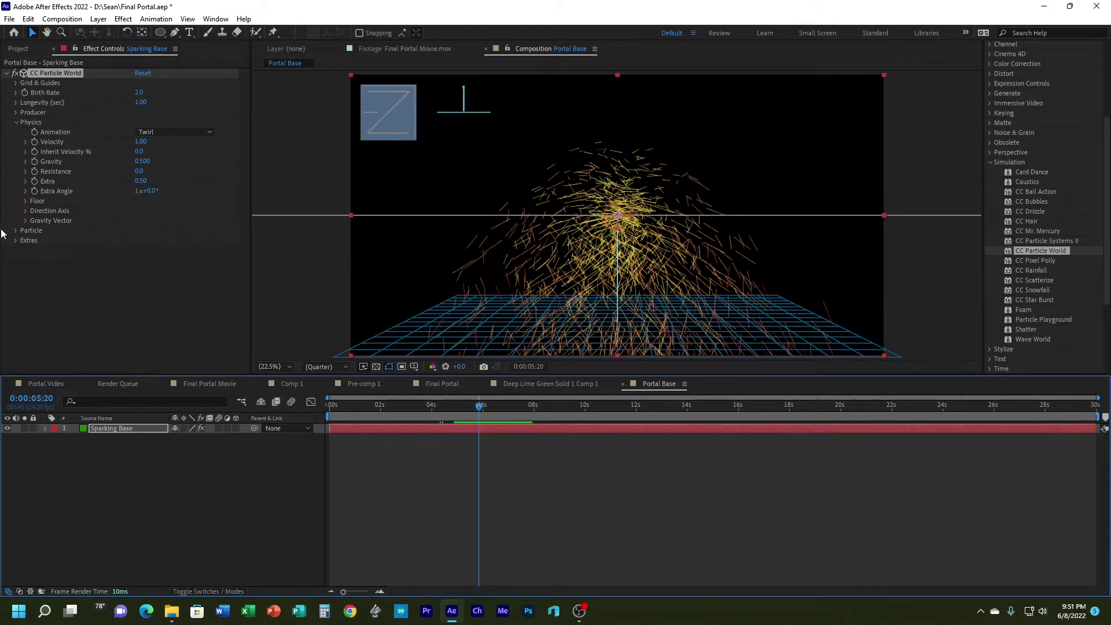
Step: Set the particles' Direction Axis to 0 on Y and 1 on Z, and preview the swirl
{"action": "left_click", "coordinate": [26, 211]}
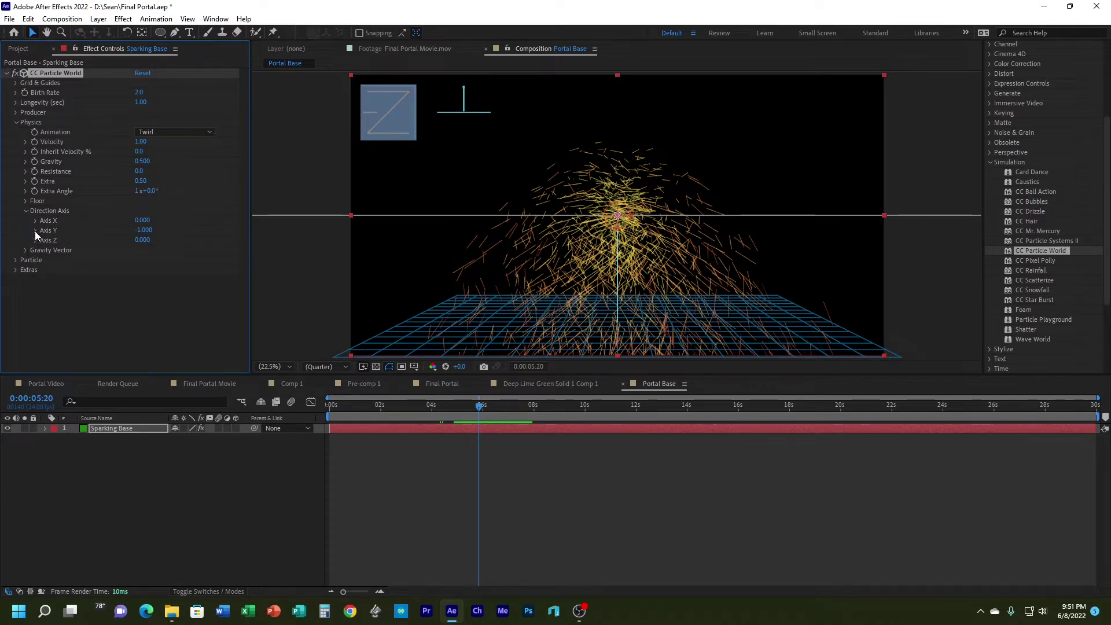
{"action": "left_click", "coordinate": [148, 229]}
{"action": "type", "text": "0"}
{"action": "key", "text": "Return"}
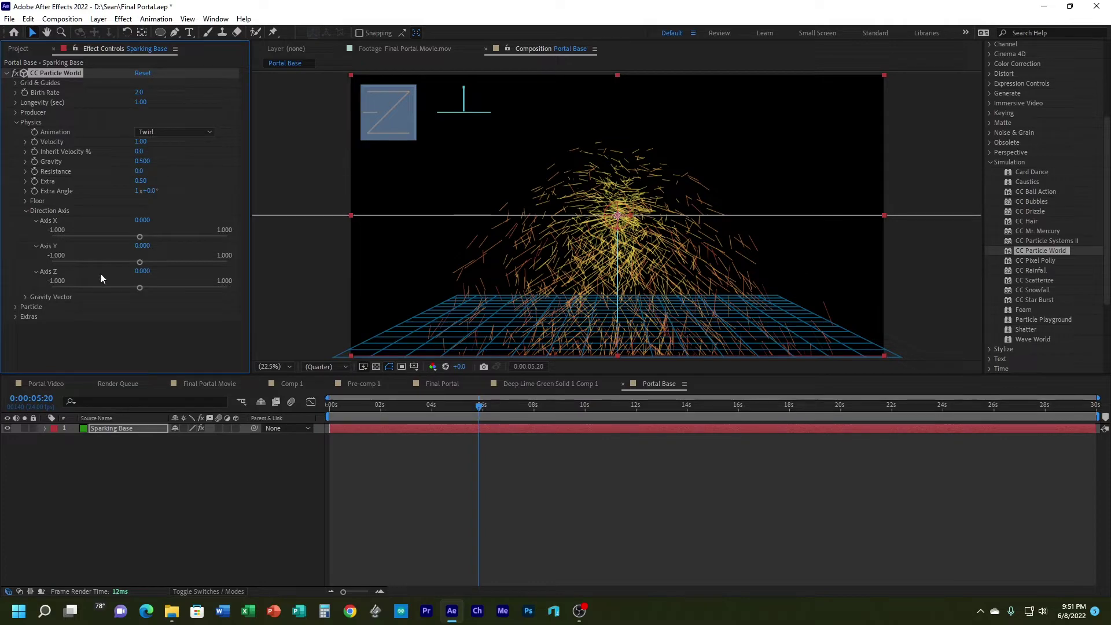
{"action": "left_click_drag", "start_coordinate": [140, 289], "coordinate": [273, 284]}
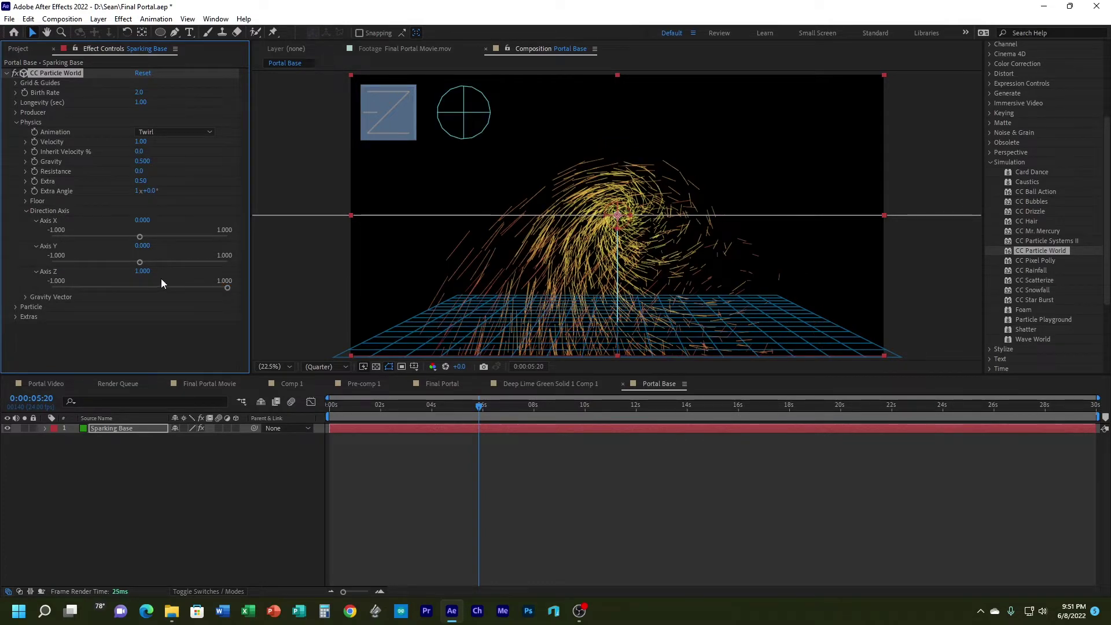
{"action": "key", "text": "space"}
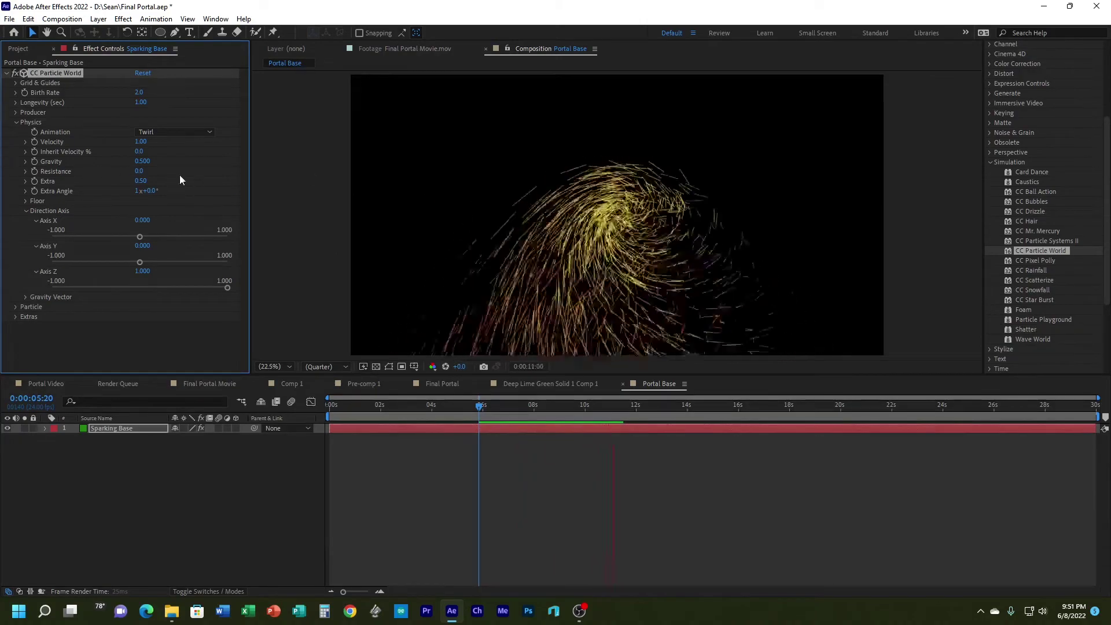
Step: Set the particle Gravity to 0 and preview the resulting motion
{"action": "left_click", "coordinate": [142, 161]}
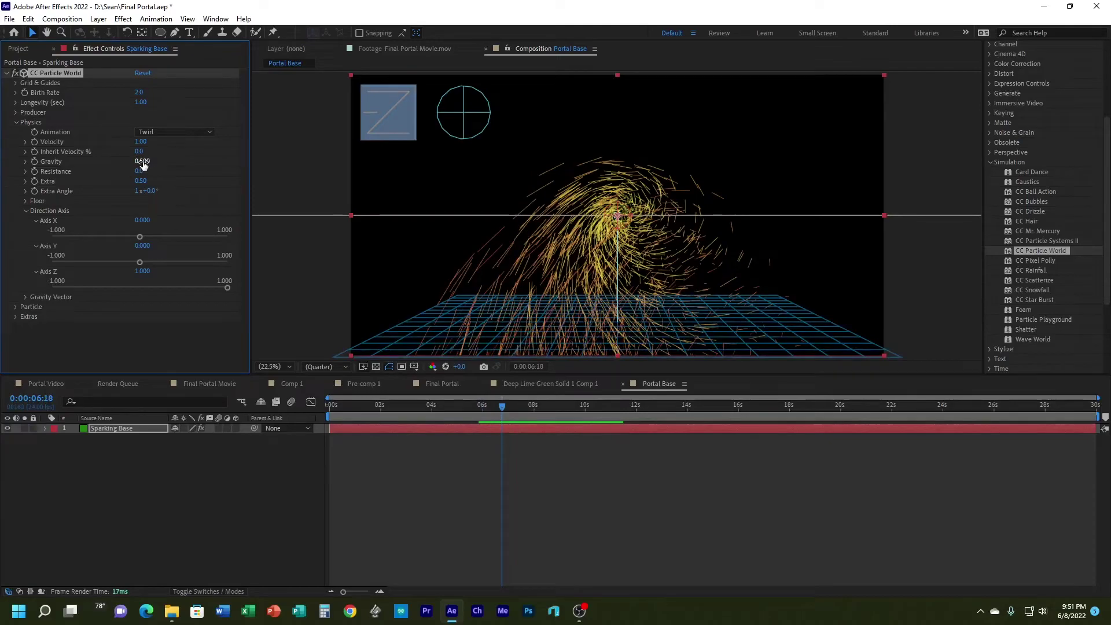
{"action": "type", "text": "0"}
{"action": "key", "text": "Return"}
{"action": "key", "text": "space"}
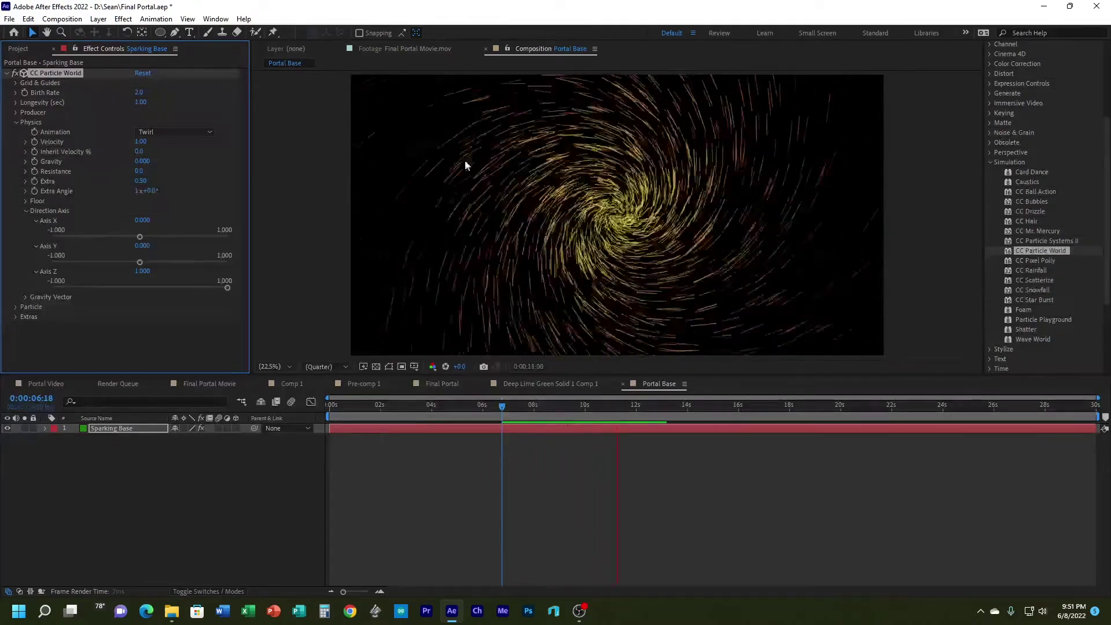
{"action": "key", "text": "space"}
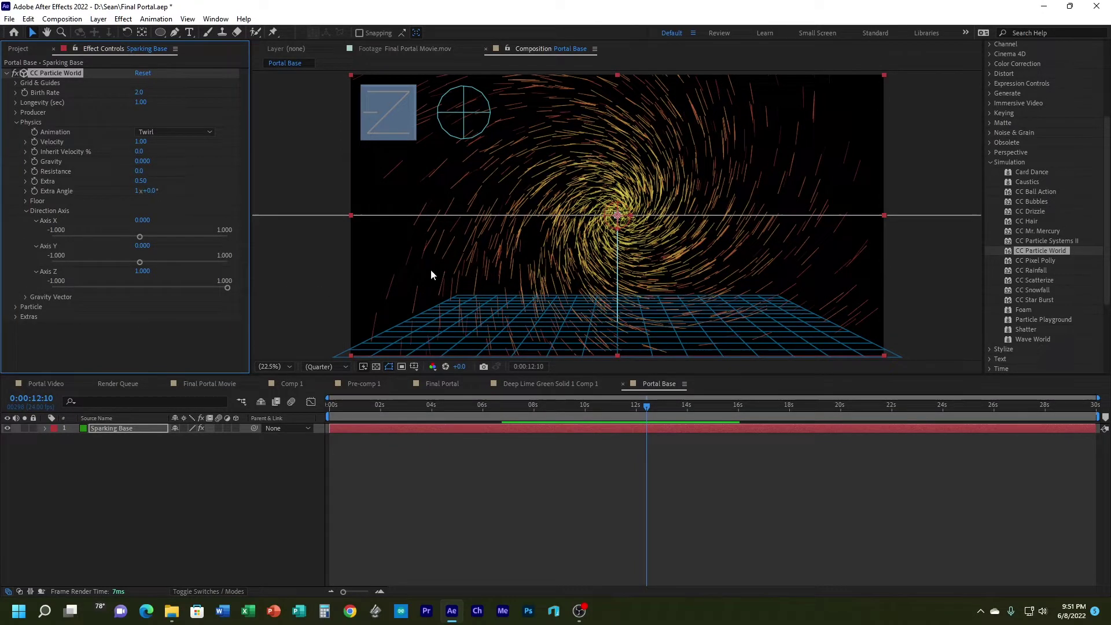
Step: Set the particle system's Floor Action to Ice and preview how the sparks meet the floor
{"action": "left_click", "coordinate": [26, 210]}
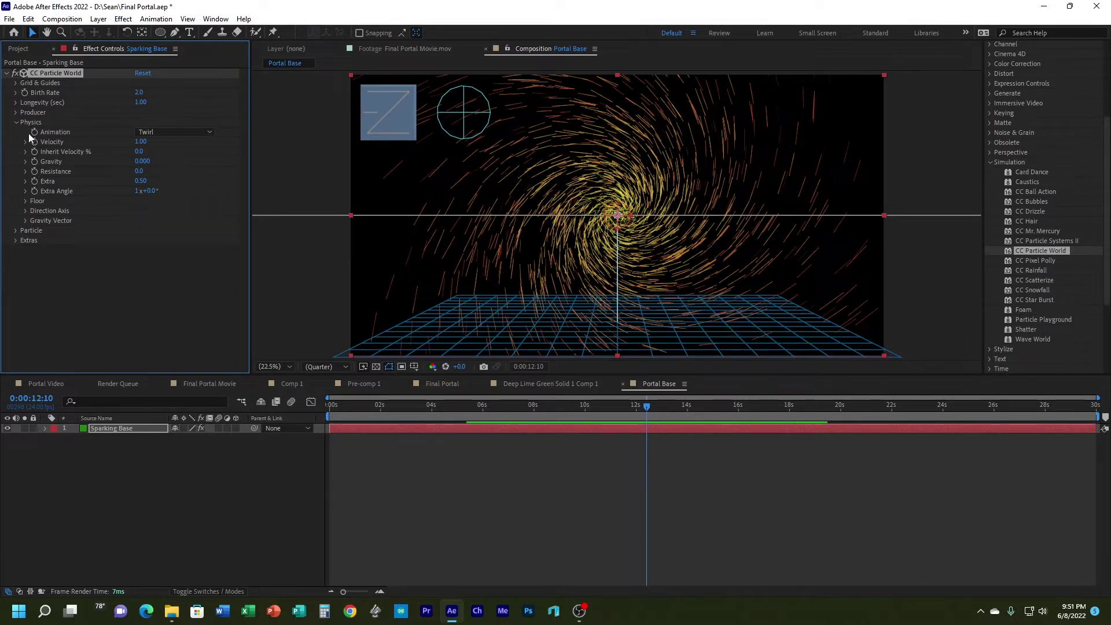
{"action": "left_click", "coordinate": [25, 201]}
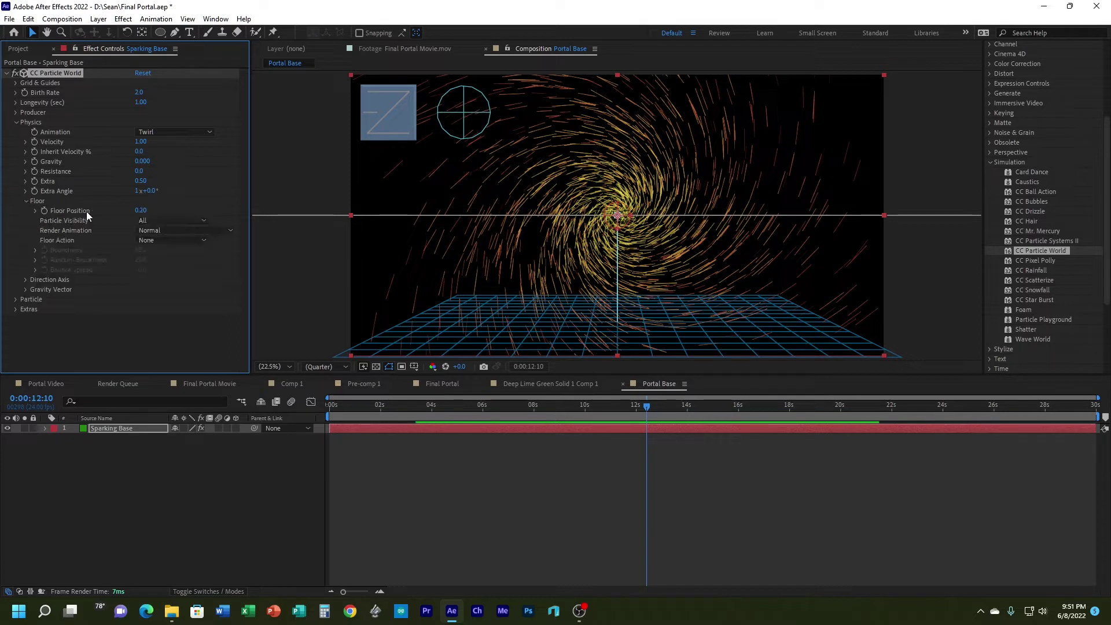
{"action": "left_click", "coordinate": [152, 240]}
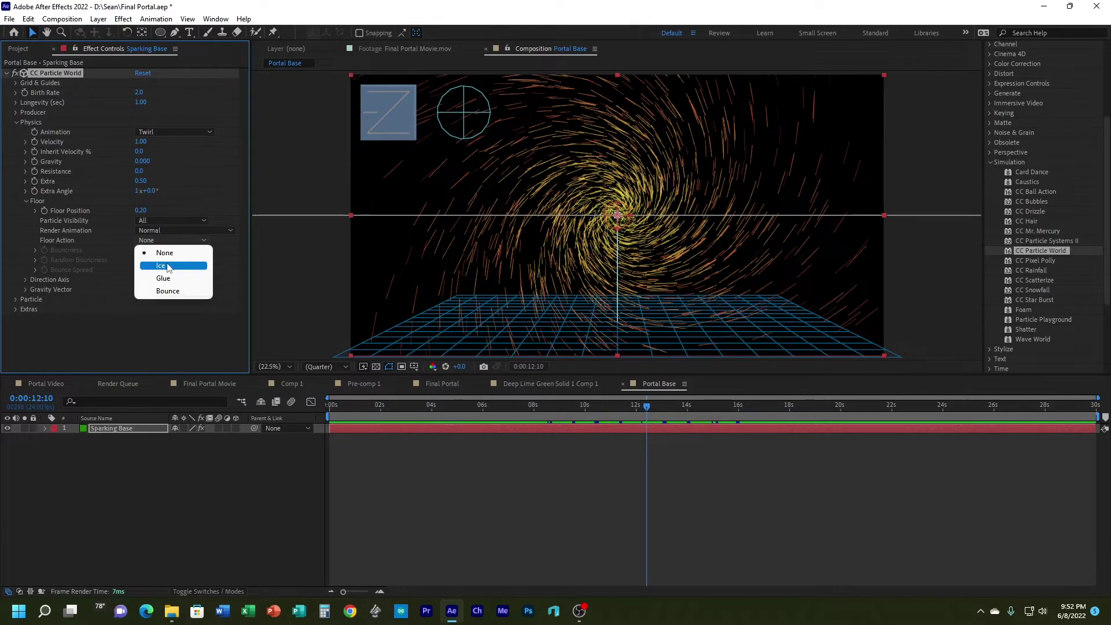
{"action": "left_click", "coordinate": [165, 265]}
{"action": "key", "text": "space"}
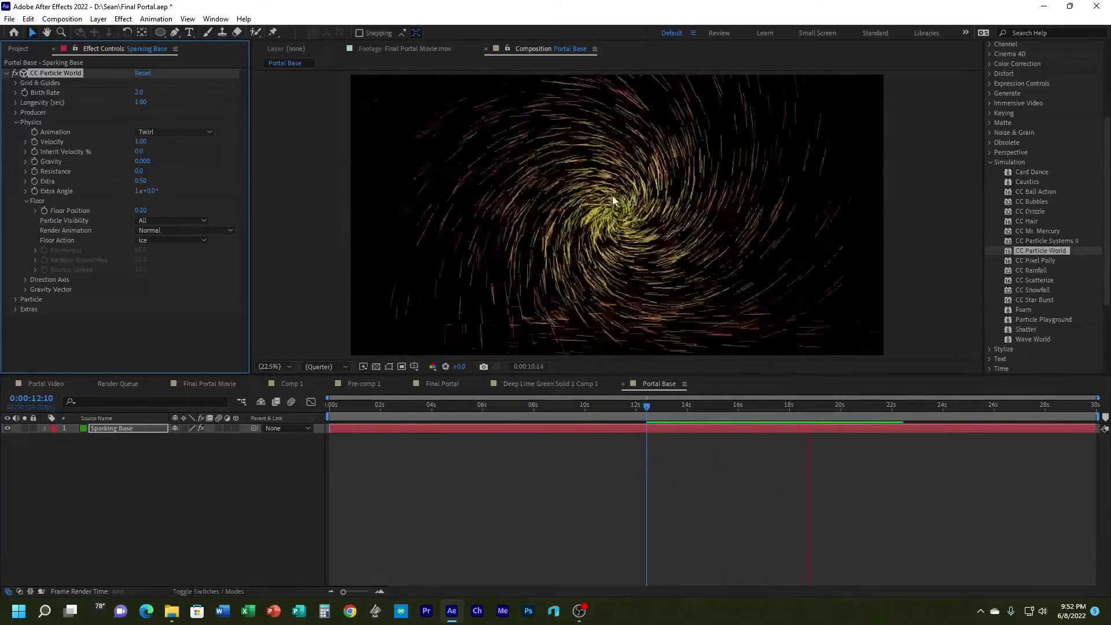
{"action": "key", "text": "space"}
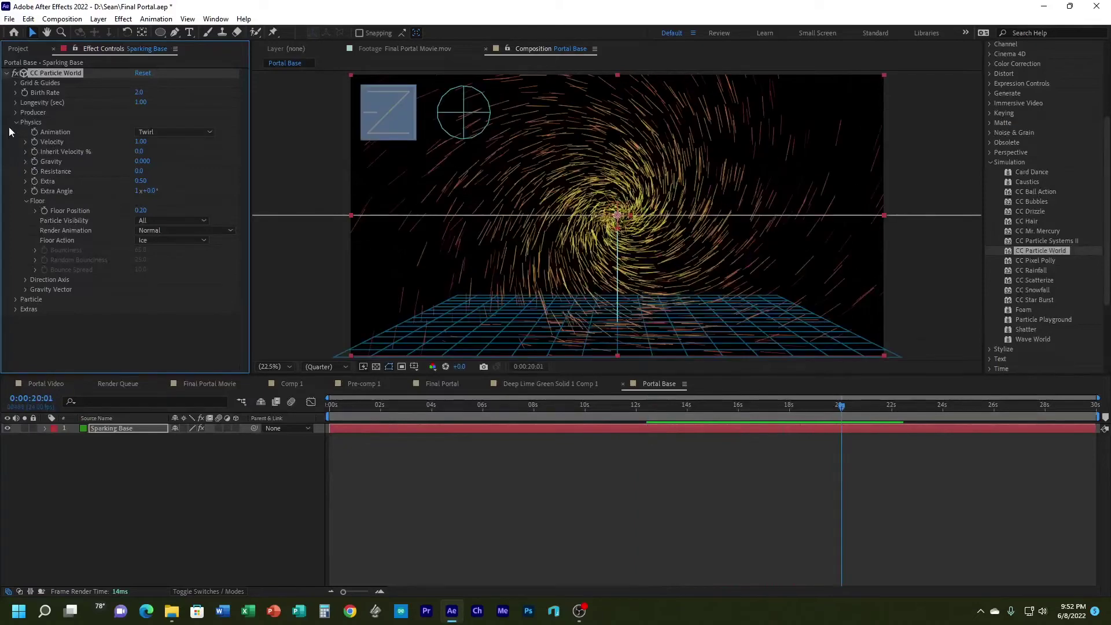
{"action": "left_click", "coordinate": [17, 123]}
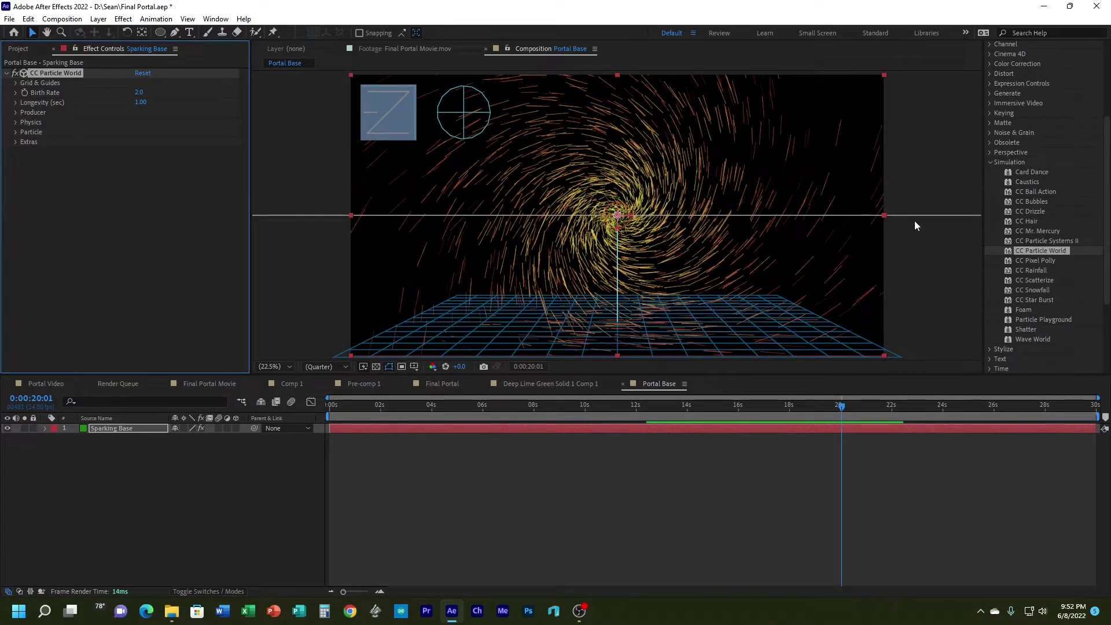
Step: Apply the Glow effect to the Sparking Base layer, based on Alpha Channel and using A & B Colors
{"action": "left_click", "coordinate": [991, 162]}
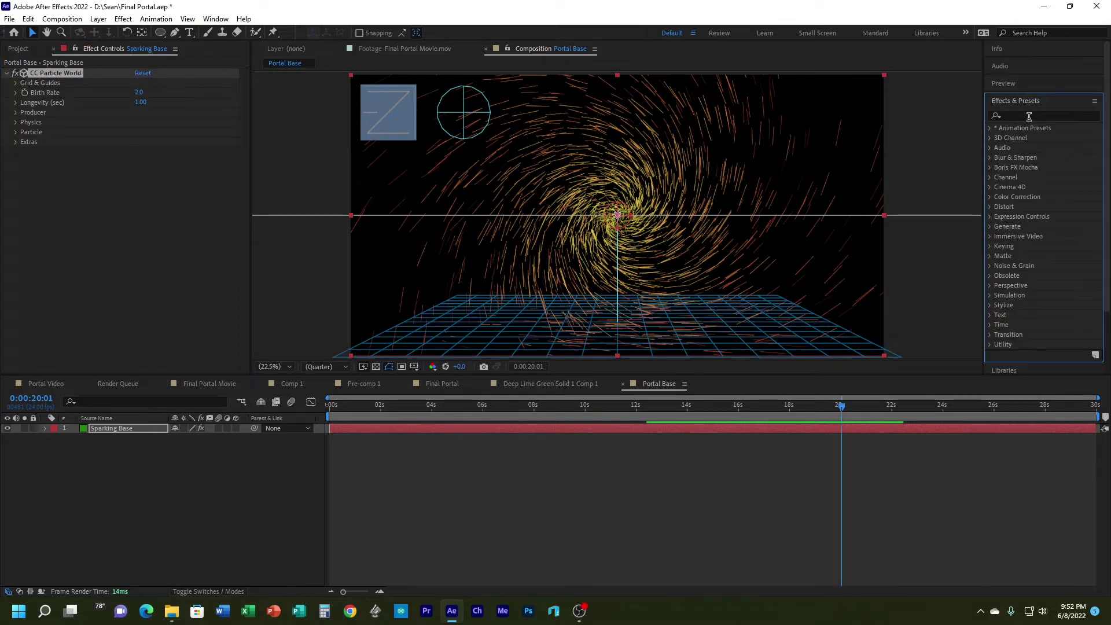
{"action": "left_click", "coordinate": [1053, 115]}
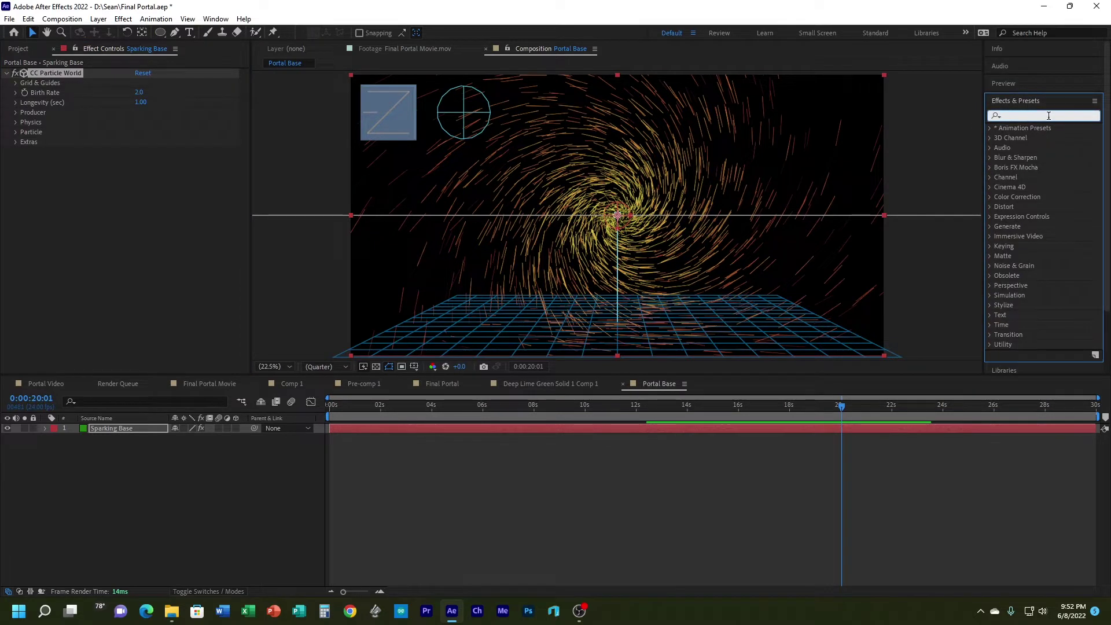
{"action": "type", "text": "glow"}
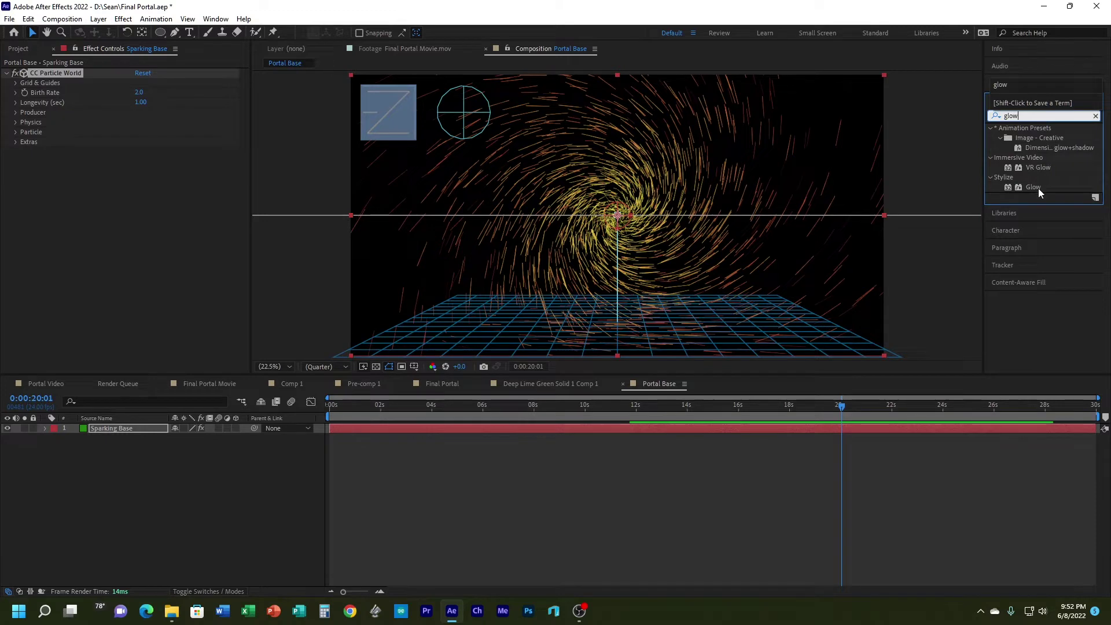
{"action": "left_click_drag", "start_coordinate": [1033, 187], "coordinate": [575, 426]}
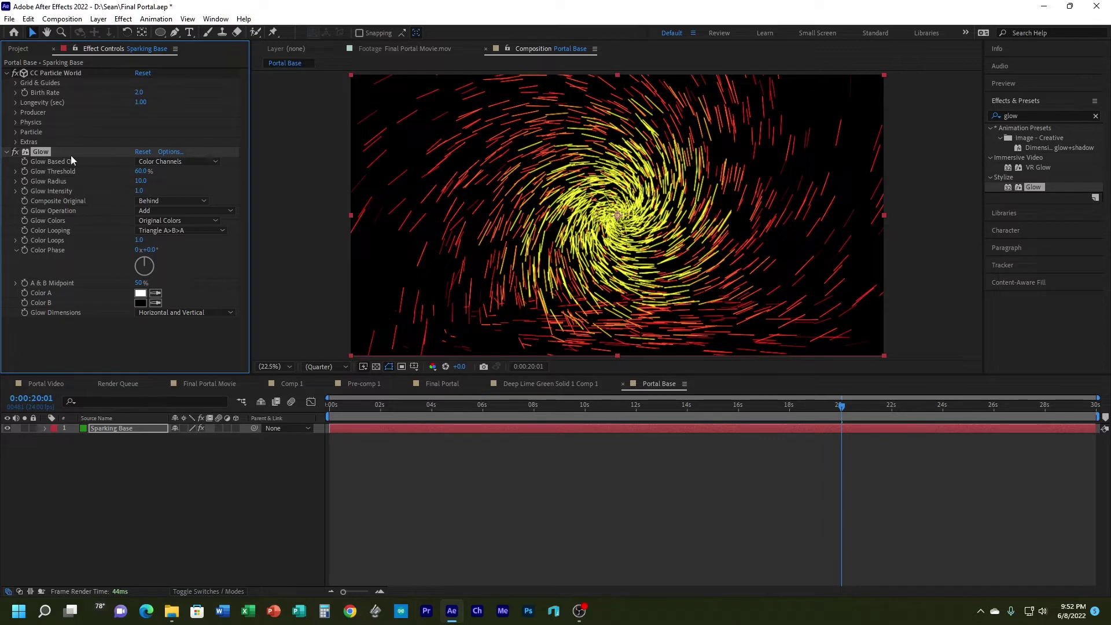
{"action": "left_click", "coordinate": [169, 163]}
{"action": "left_click", "coordinate": [166, 173]}
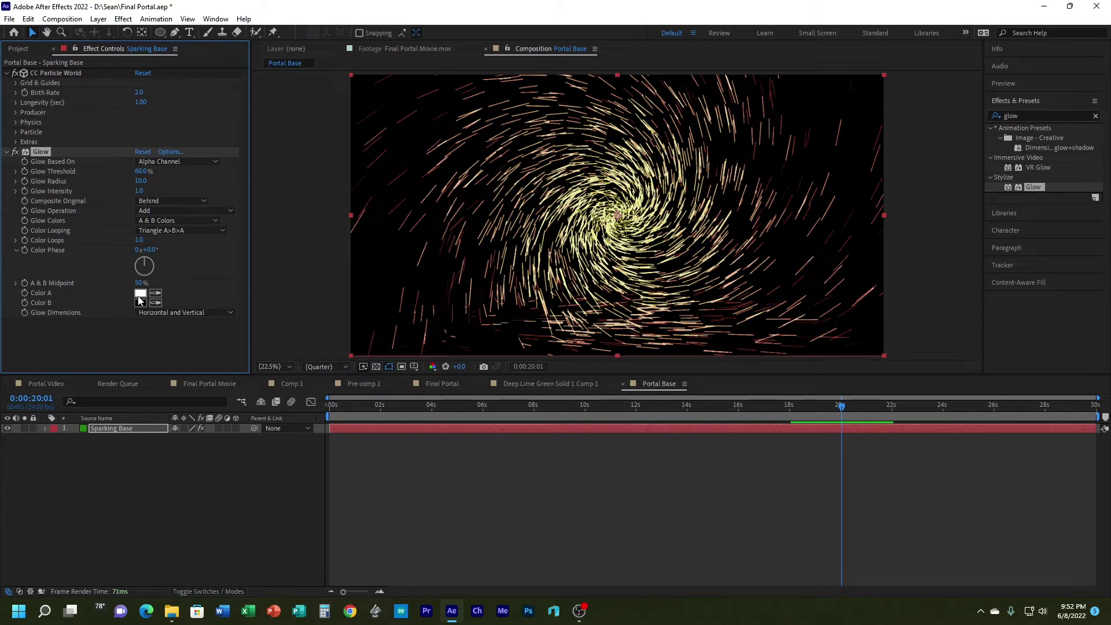
Step: Sample the particles' yellow Birth Color as the glow's Color A and their red Death Color as Color B
{"action": "left_click", "coordinate": [16, 133]}
{"action": "left_click", "coordinate": [16, 132]}
{"action": "left_click", "coordinate": [16, 133]}
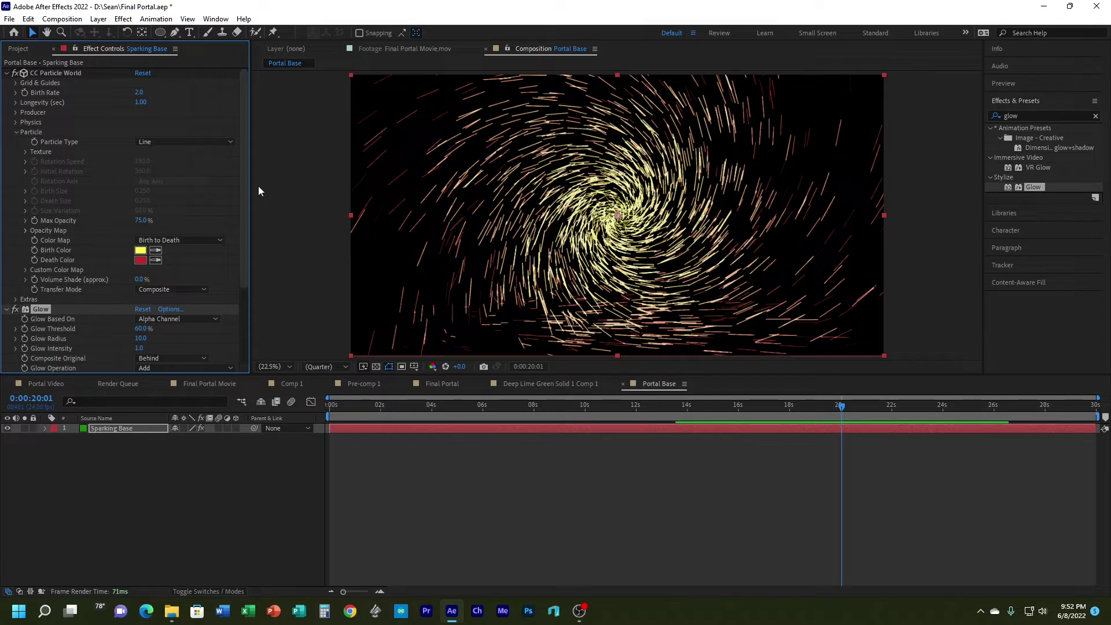
{"action": "left_click_drag", "start_coordinate": [246, 196], "coordinate": [238, 285]}
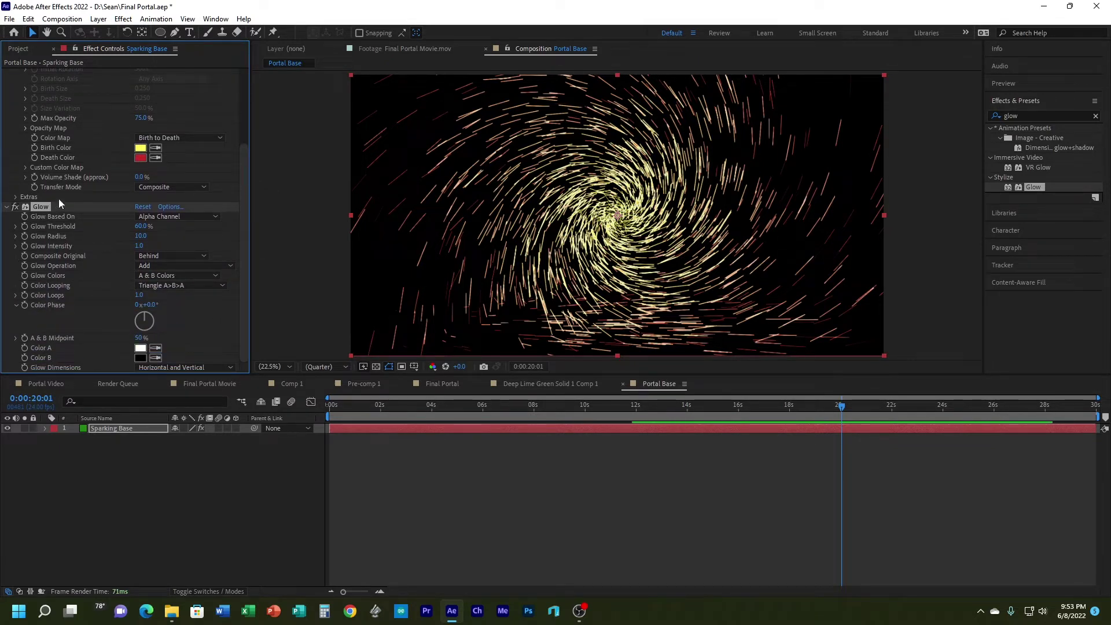
{"action": "left_click", "coordinate": [157, 347]}
{"action": "left_click", "coordinate": [141, 148]}
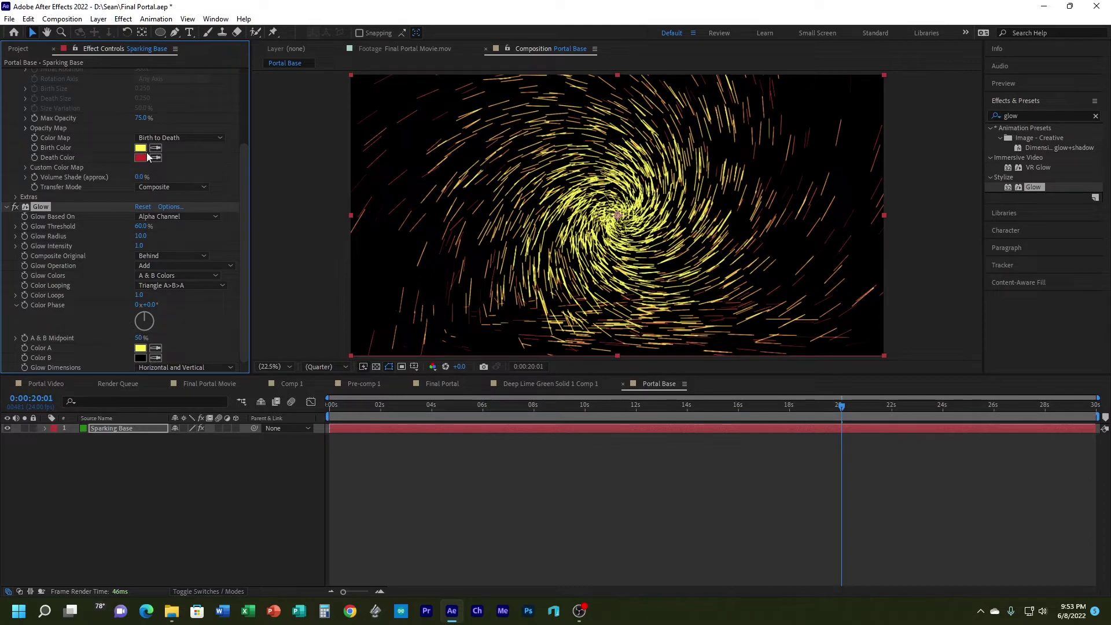
{"action": "left_click", "coordinate": [155, 358]}
{"action": "left_click", "coordinate": [142, 159]}
{"action": "scroll", "coordinate": [116, 154], "scroll_direction": "up", "scroll_amount": 3}
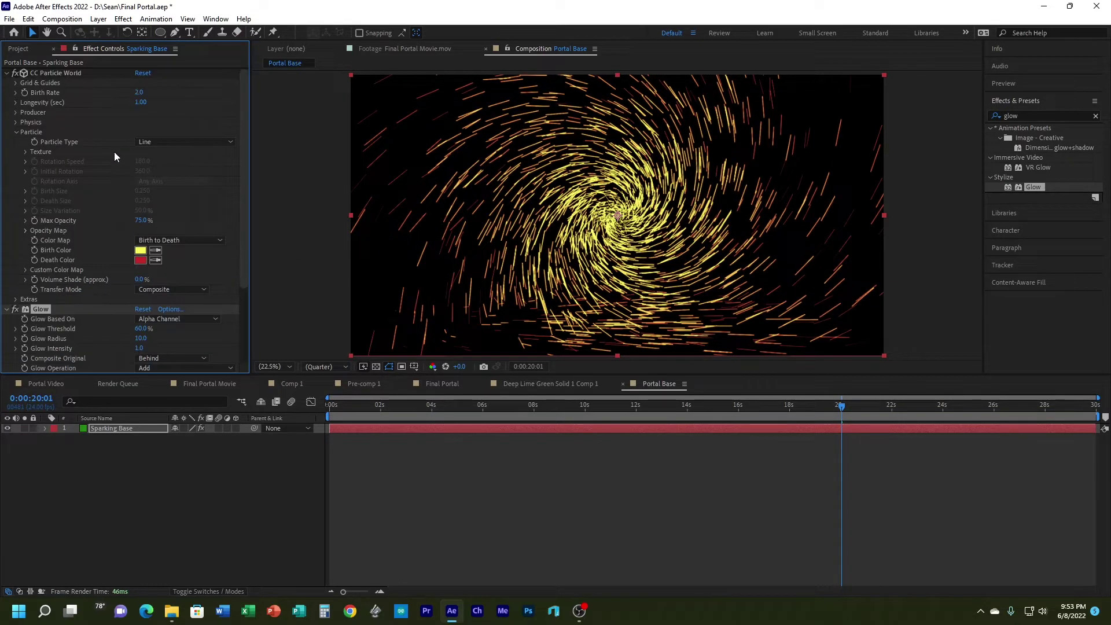
Step: Set the Glow Radius to 103 and the Glow Intensity to 3.2
{"action": "left_click", "coordinate": [7, 73]}
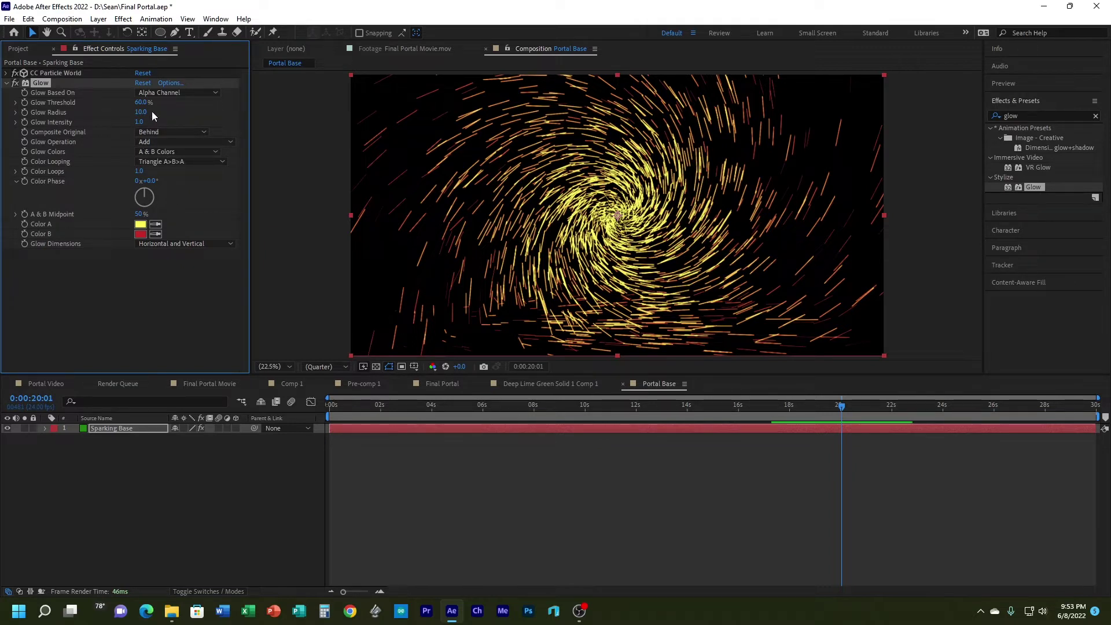
{"action": "left_click_drag", "start_coordinate": [141, 112], "coordinate": [214, 114]}
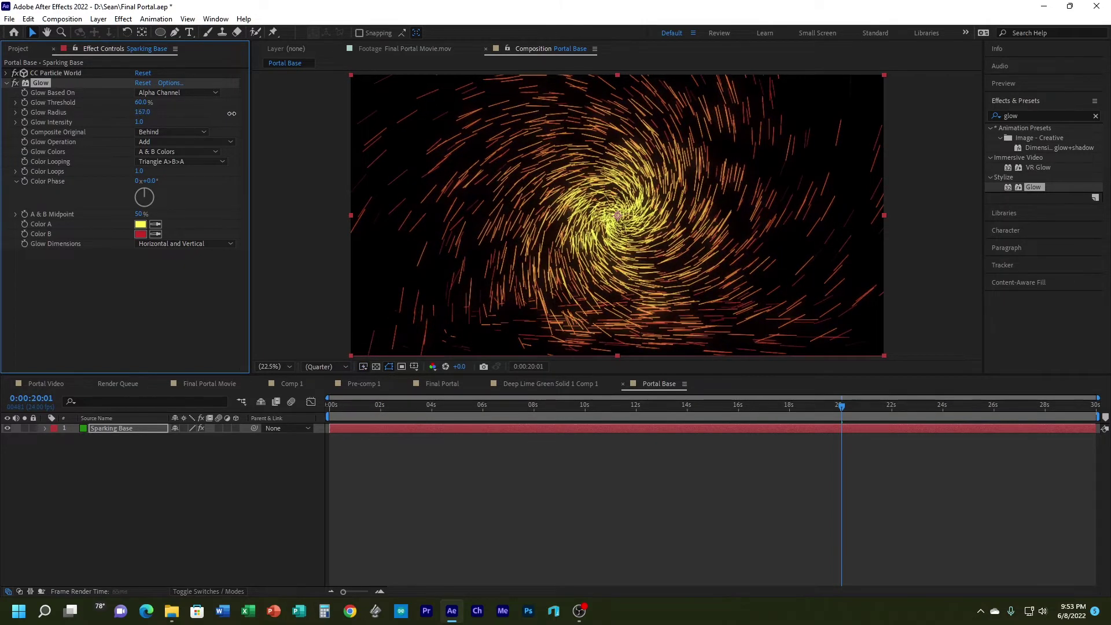
{"action": "left_click", "coordinate": [145, 112]}
{"action": "type", "text": "1003"}
{"action": "key", "text": "Return"}
{"action": "left_click_drag", "start_coordinate": [139, 122], "coordinate": [266, 119]}
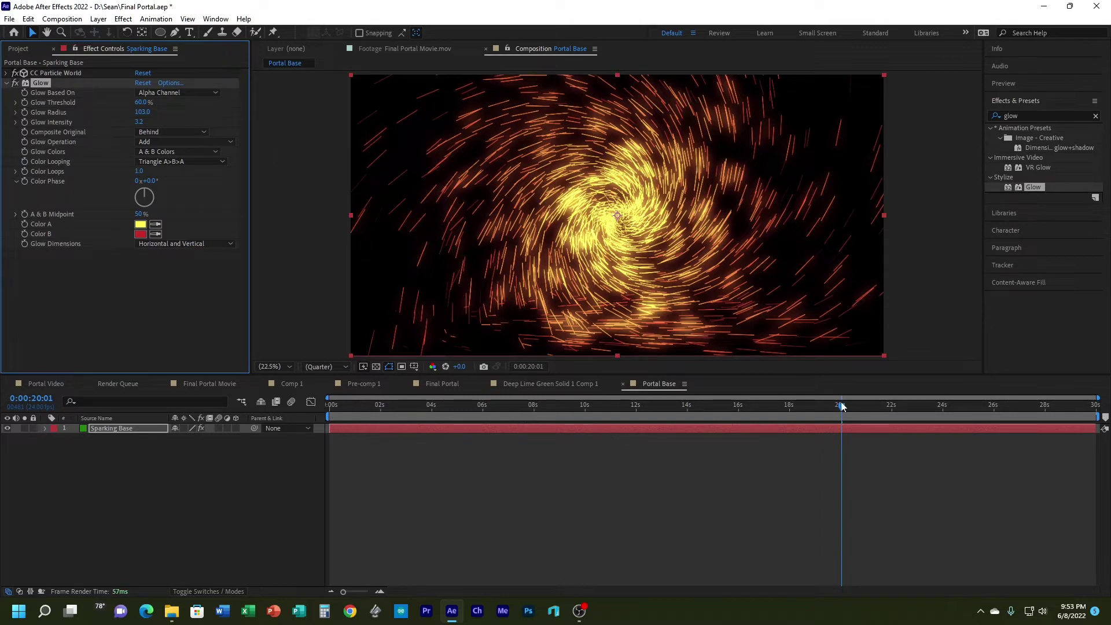
Step: Preview the glowing swirl from the start of the composition and return to the first frame
{"action": "left_click", "coordinate": [427, 405]}
{"action": "left_click_drag", "start_coordinate": [426, 405], "coordinate": [310, 414]}
{"action": "key", "text": "space"}
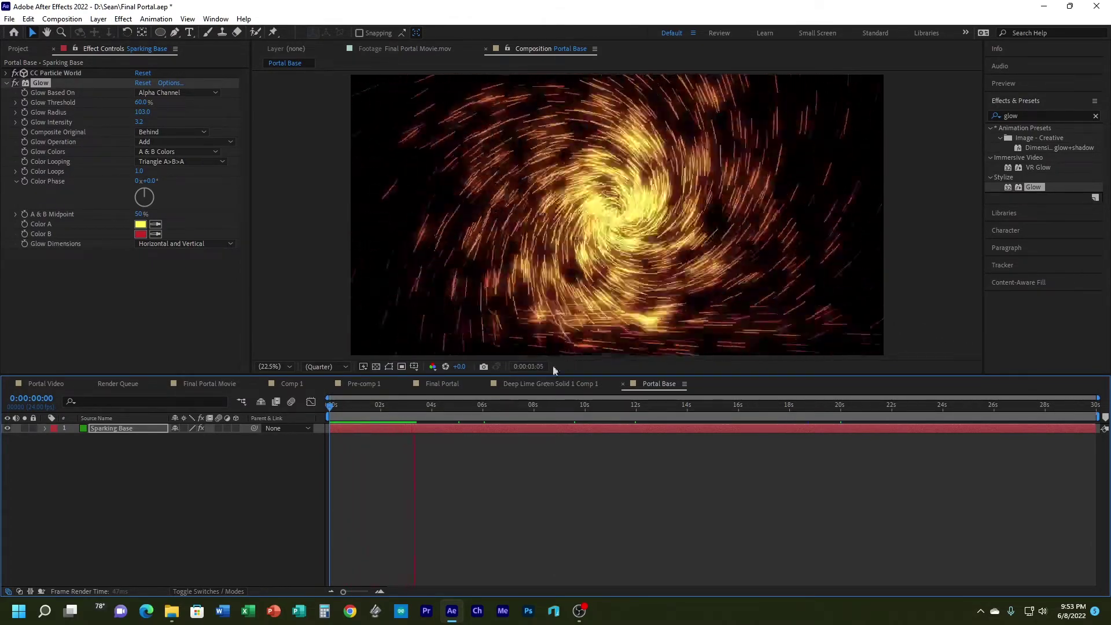
{"action": "left_click", "coordinate": [353, 413]}
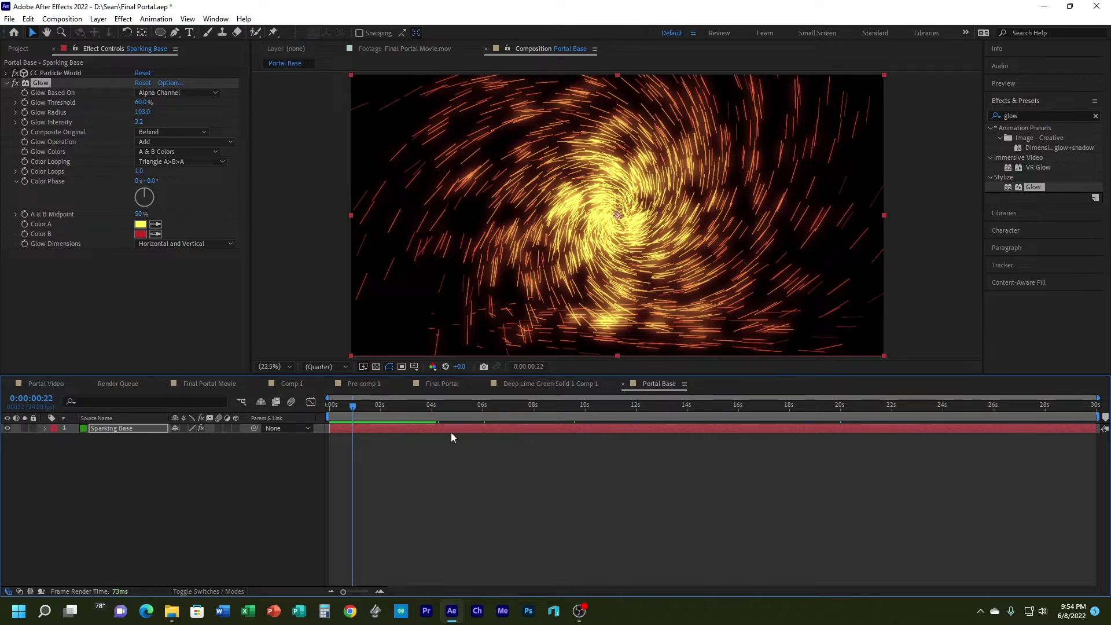
{"action": "key", "text": "Home"}
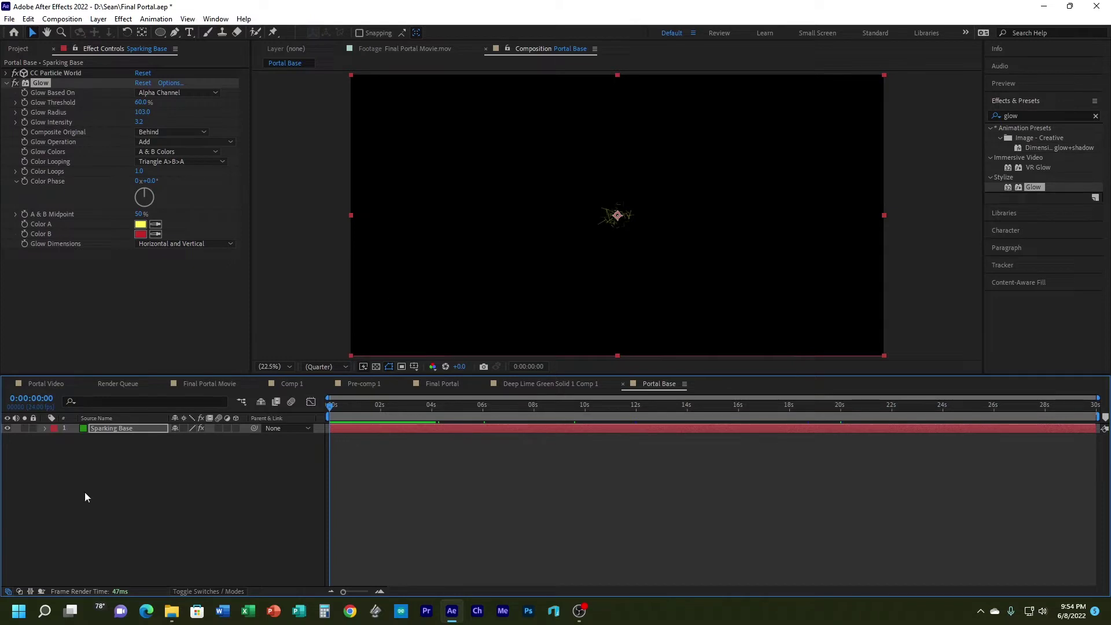
Step: Pre-compose the Sparking Base layer into a new composition named Beginning of Portal, moving all attributes into it
{"action": "right_click", "coordinate": [96, 428]}
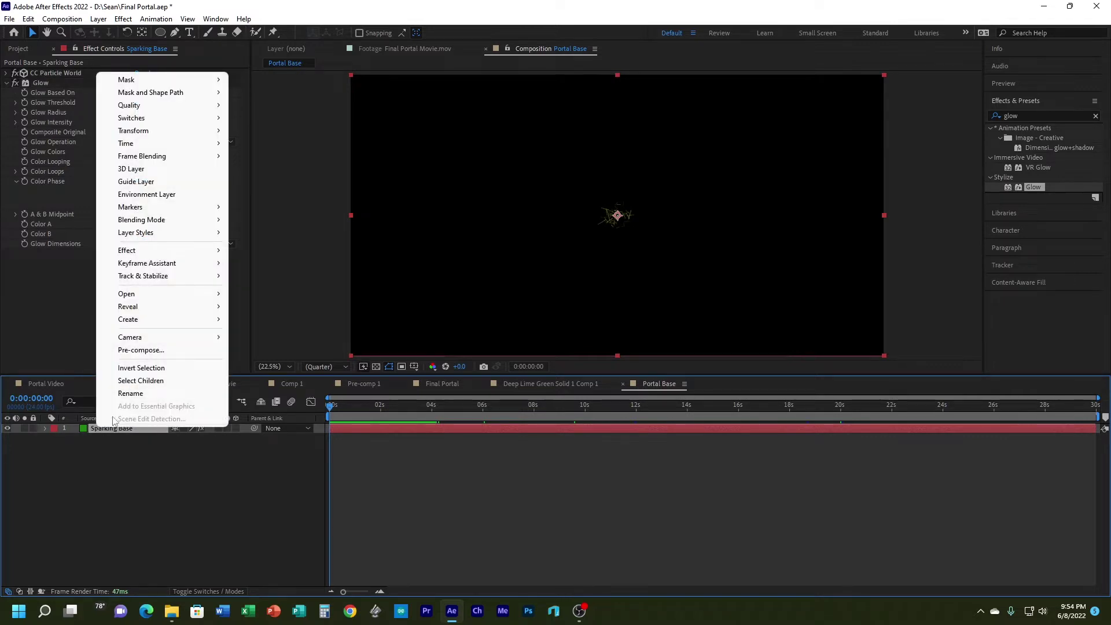
{"action": "left_click", "coordinate": [152, 351]}
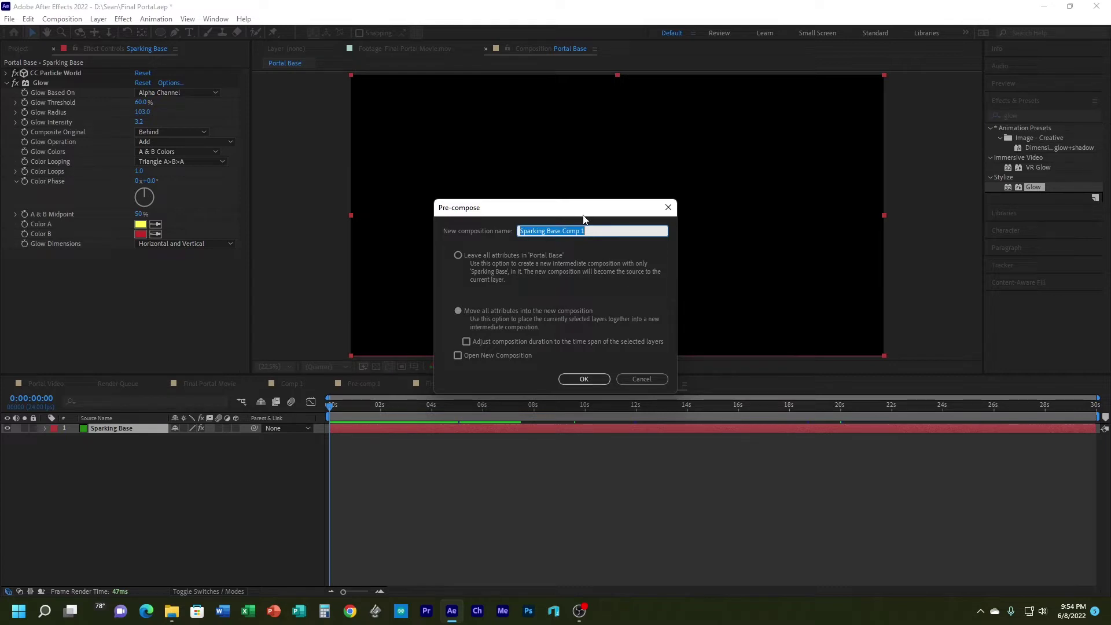
{"action": "type", "text": "Beginning of"}
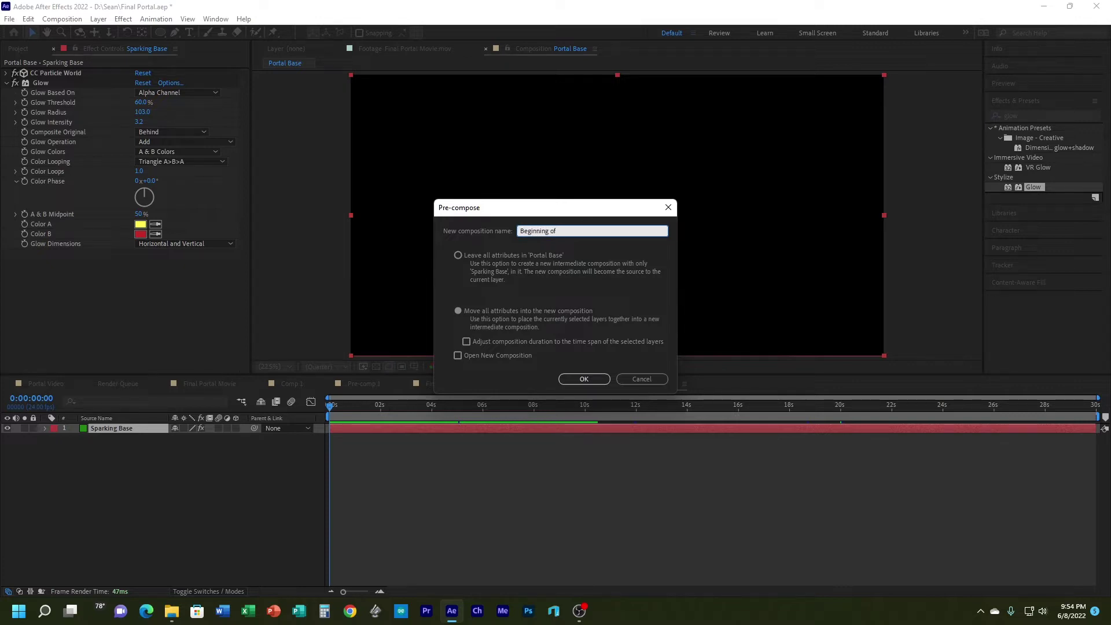
{"action": "type", "text": " Portal"}
{"action": "key", "text": "Return"}
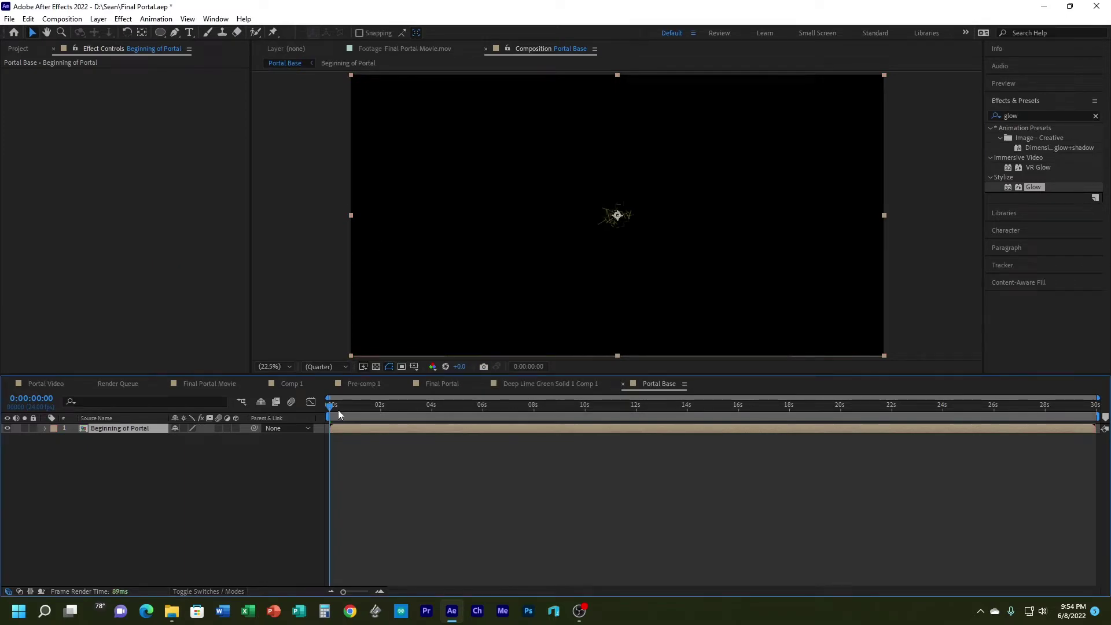
Step: Move the current time to 0:00:06:06 and activate the Ellipse tool for masking the swirl
{"action": "left_click_drag", "start_coordinate": [333, 404], "coordinate": [496, 398]}
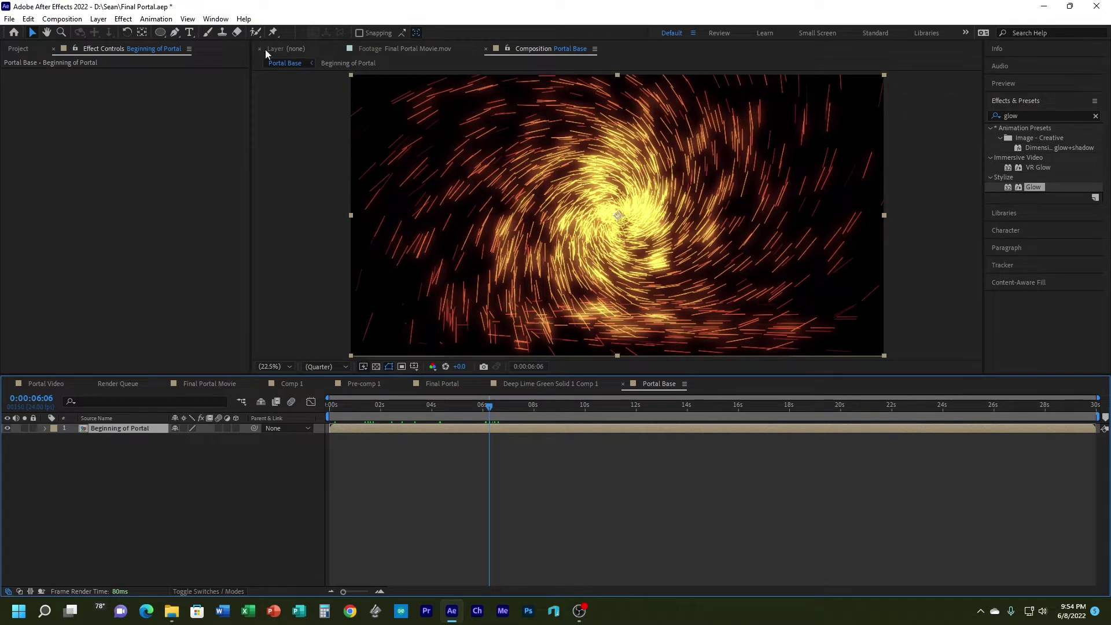
{"action": "left_click", "coordinate": [161, 33]}
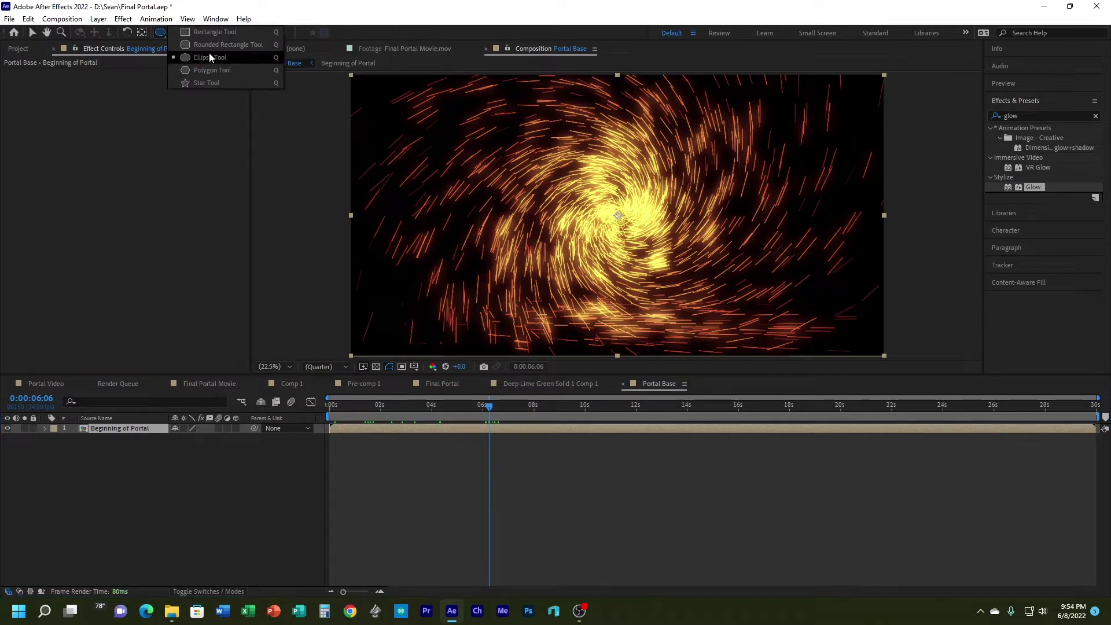
{"action": "left_click", "coordinate": [210, 58]}
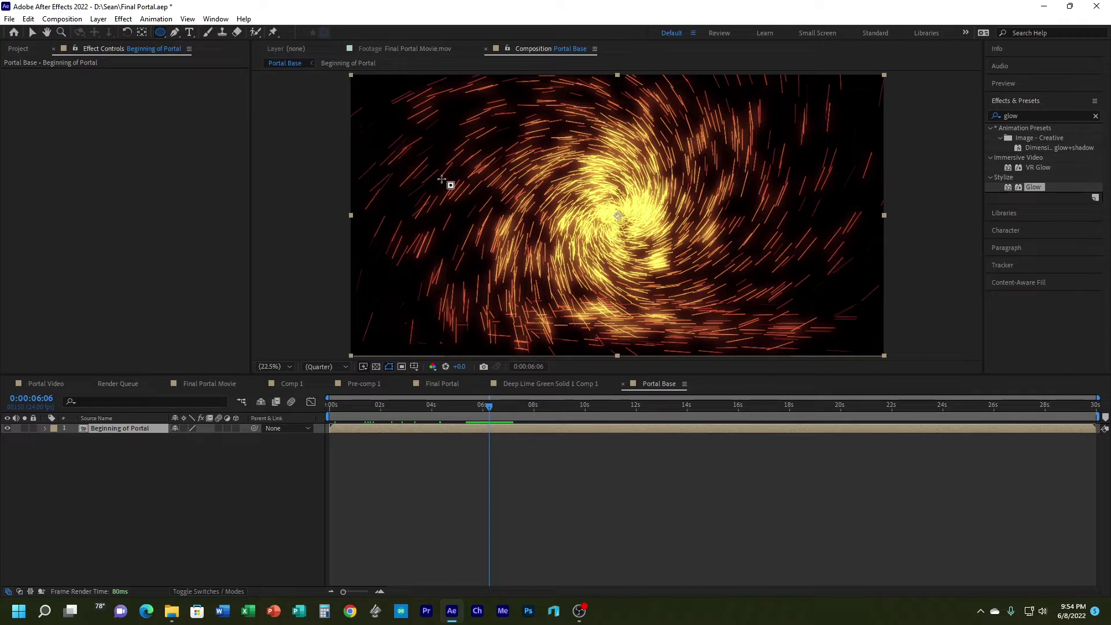
{"action": "left_click", "coordinate": [358, 428]}
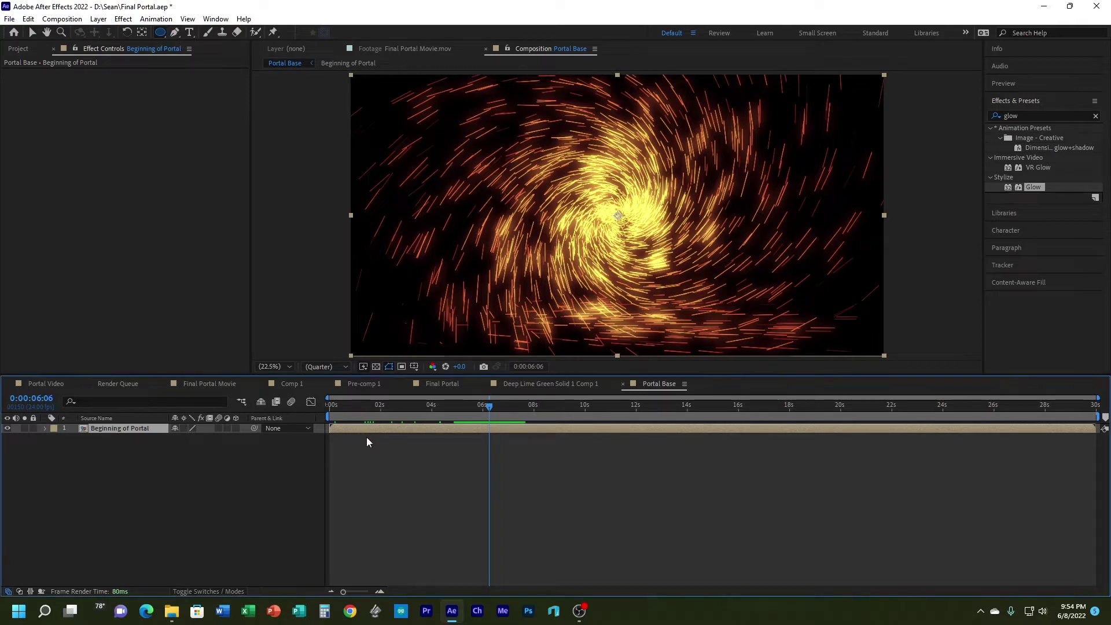
{"action": "left_click", "coordinate": [383, 456]}
{"action": "left_click_drag", "start_coordinate": [507, 148], "coordinate": [727, 283]}
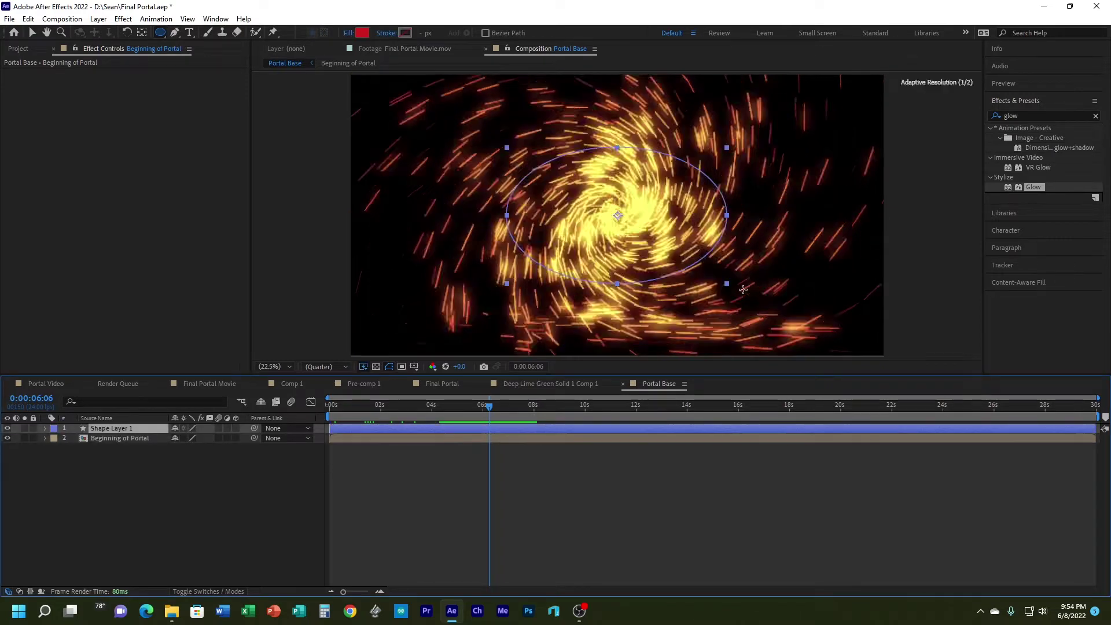
{"action": "key", "text": "Delete"}
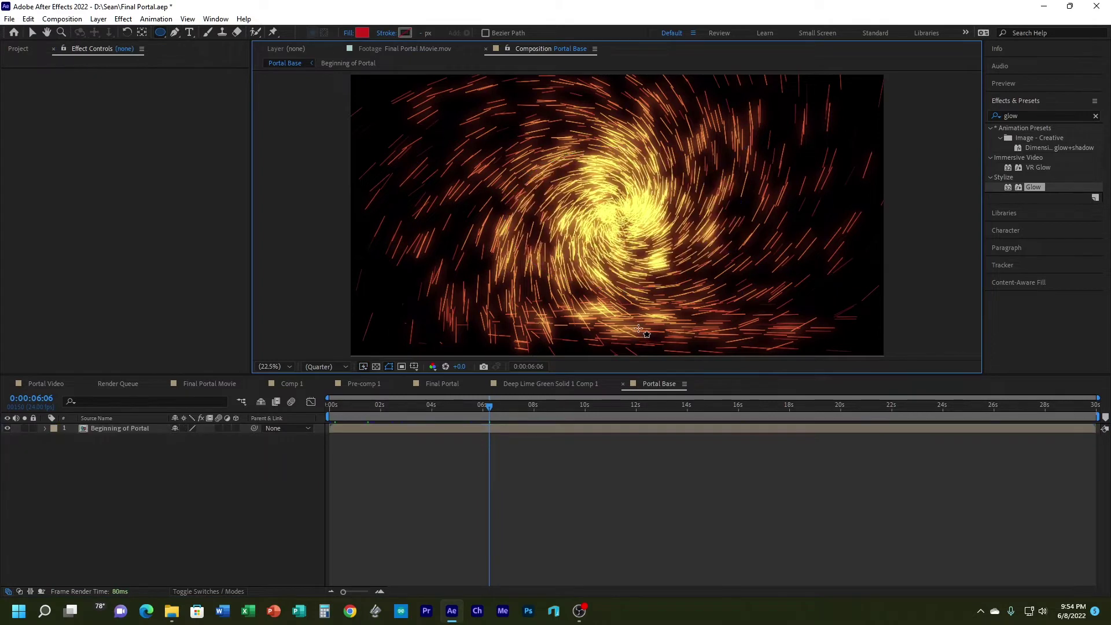
Step: Draw a circular mask over the bright core of the Beginning of Portal layer and invert it
{"action": "left_click", "coordinate": [377, 427]}
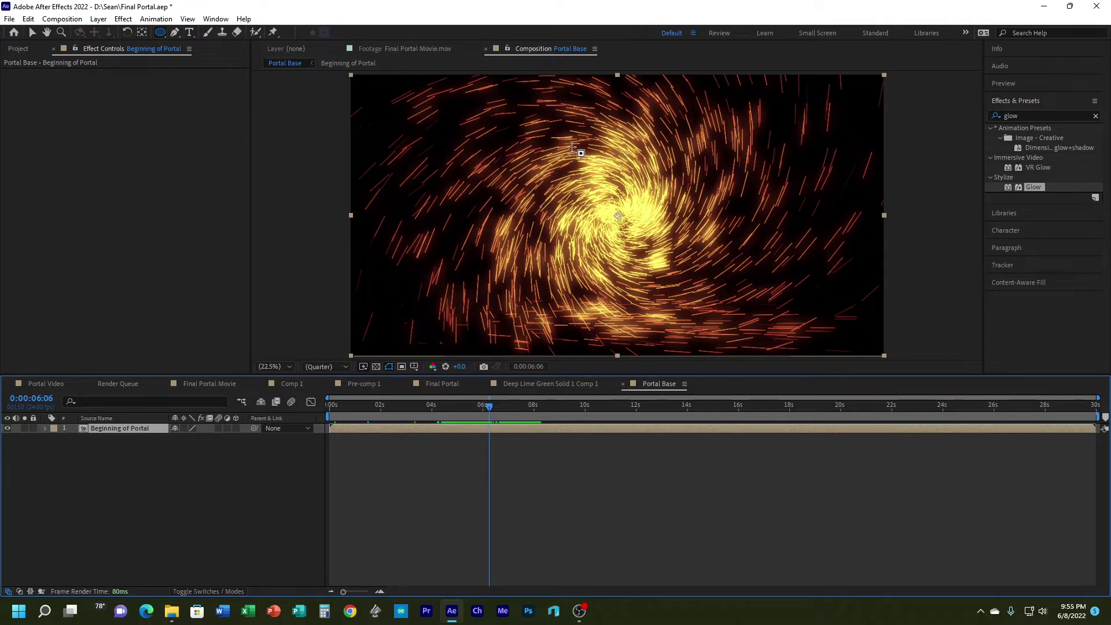
{"action": "left_click_drag", "start_coordinate": [550, 148], "coordinate": [710, 317]}
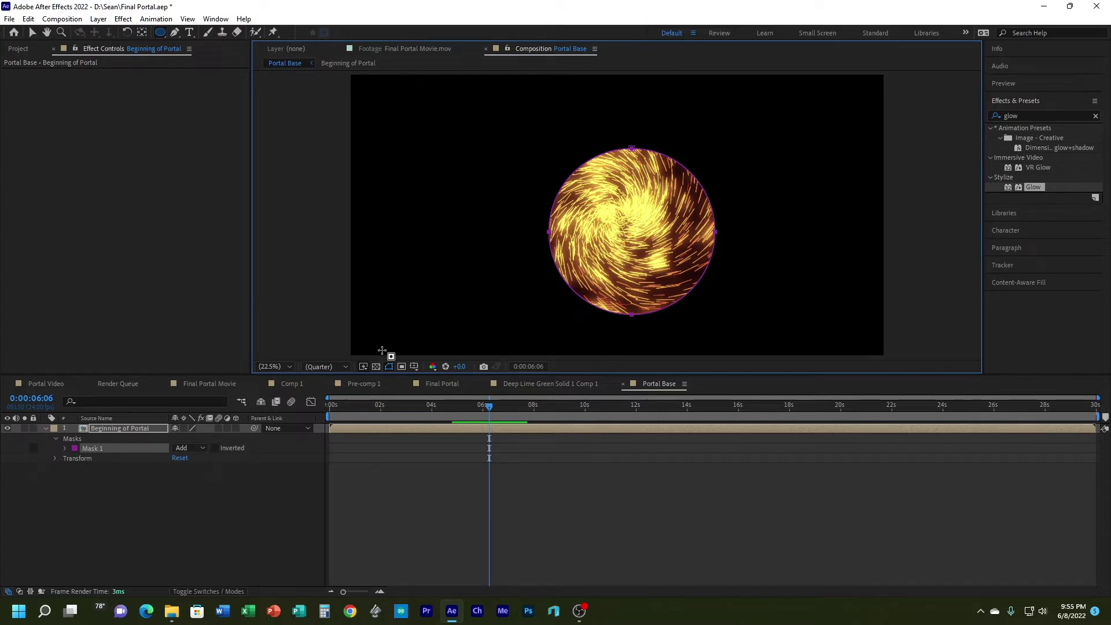
{"action": "left_click", "coordinate": [215, 448]}
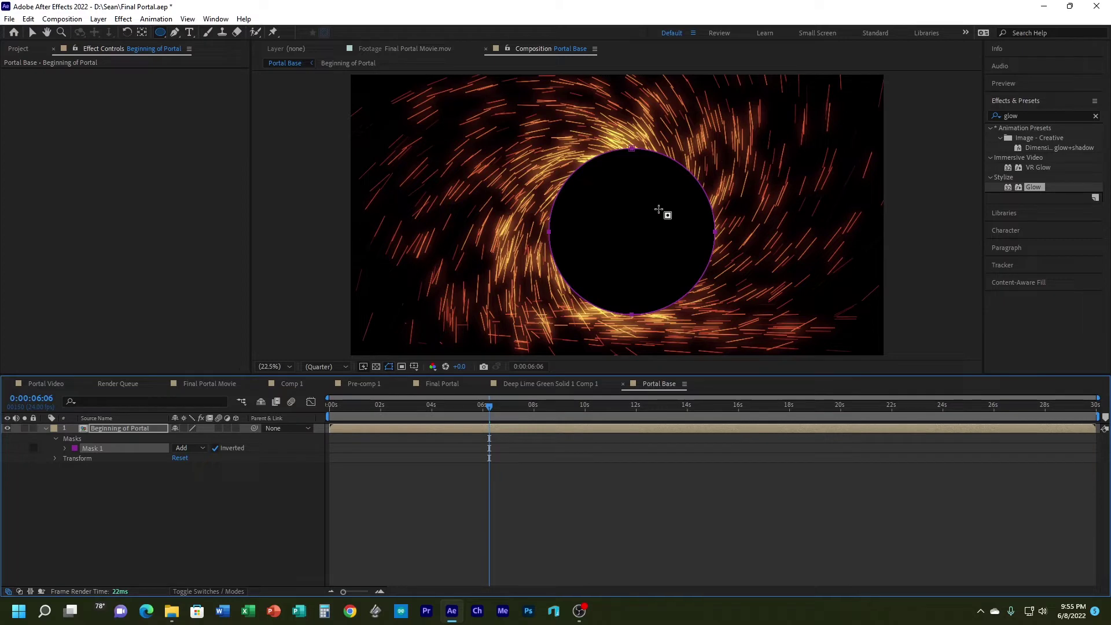
Step: Reposition the circular mask so that it is centred on the middle of the swirl
{"action": "left_click", "coordinate": [32, 33]}
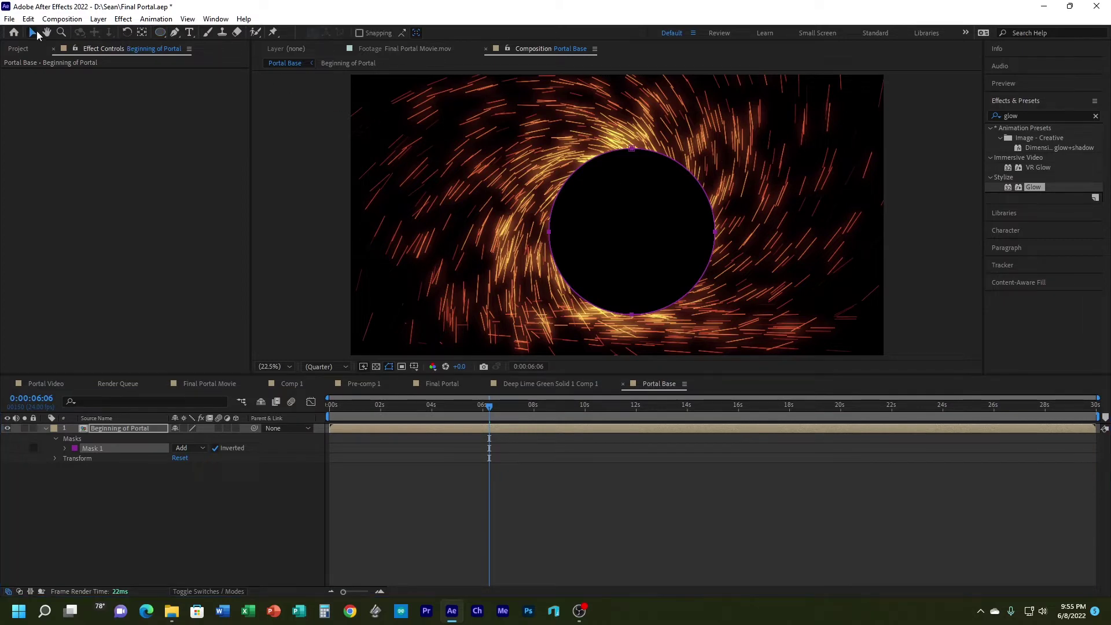
{"action": "left_click_drag", "start_coordinate": [563, 195], "coordinate": [550, 183]}
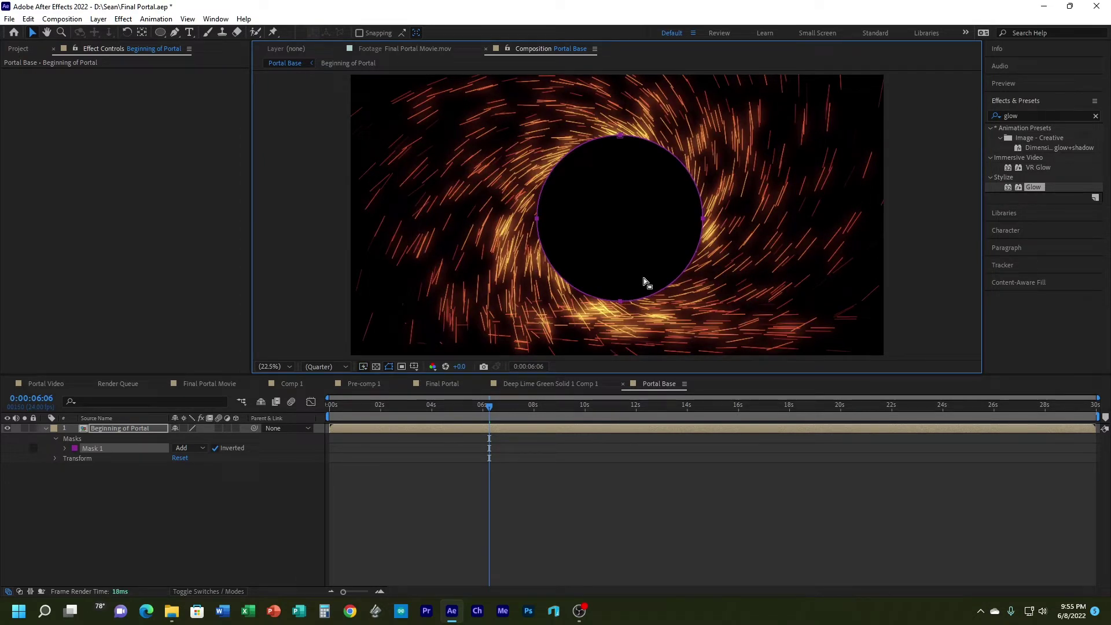
{"action": "left_click_drag", "start_coordinate": [653, 297], "coordinate": [647, 297]}
{"action": "left_click", "coordinate": [593, 472]}
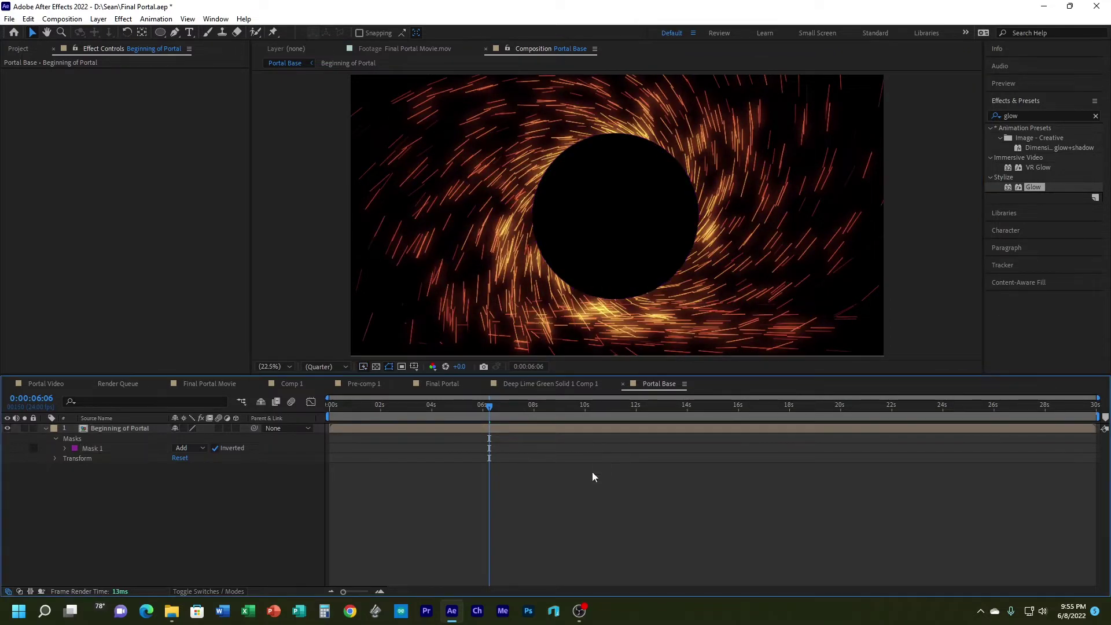
{"action": "left_click", "coordinate": [664, 283]}
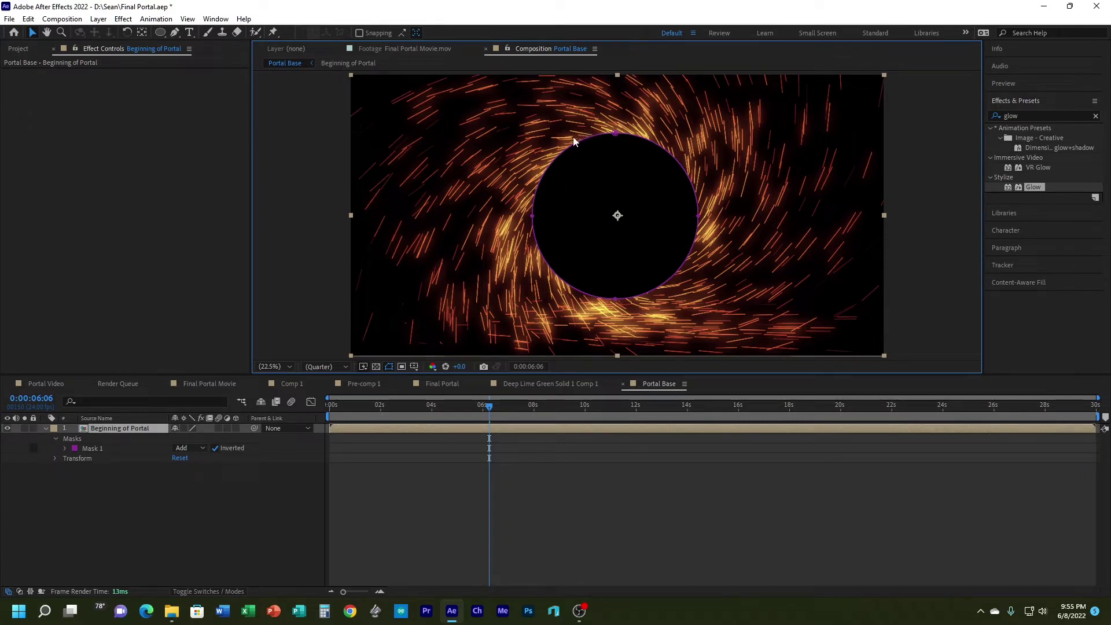
{"action": "left_click", "coordinate": [633, 298]}
{"action": "left_click", "coordinate": [627, 289]}
{"action": "left_click", "coordinate": [657, 291]}
{"action": "left_click", "coordinate": [659, 277]}
{"action": "left_click", "coordinate": [603, 485]}
{"action": "left_click", "coordinate": [642, 298]}
{"action": "left_click_drag", "start_coordinate": [625, 300], "coordinate": [652, 280]}
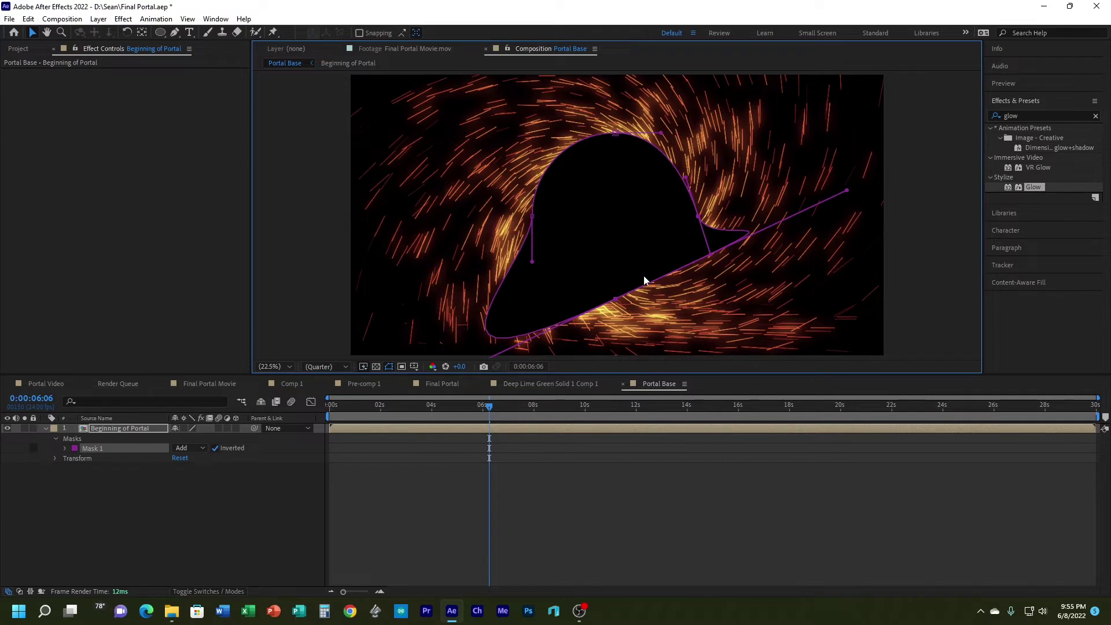
{"action": "key", "text": "ctrl+z"}
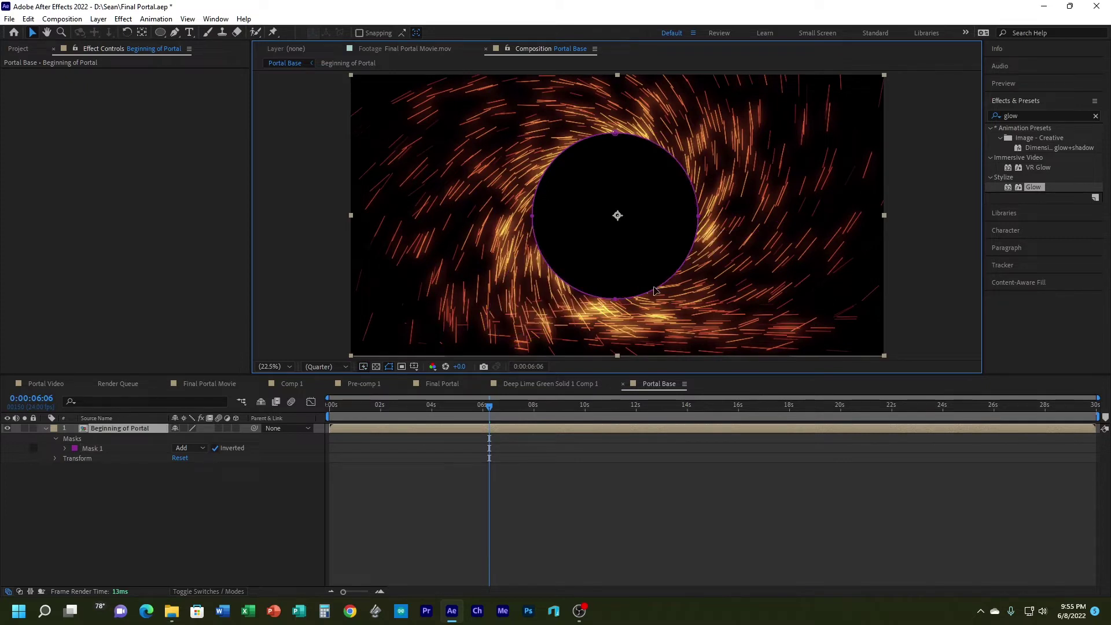
Step: Nudge the circular mask slightly down and to the right so it sits over the swirl's core, then deselect it
{"action": "left_click", "coordinate": [655, 290]}
{"action": "double_click", "coordinate": [656, 290]}
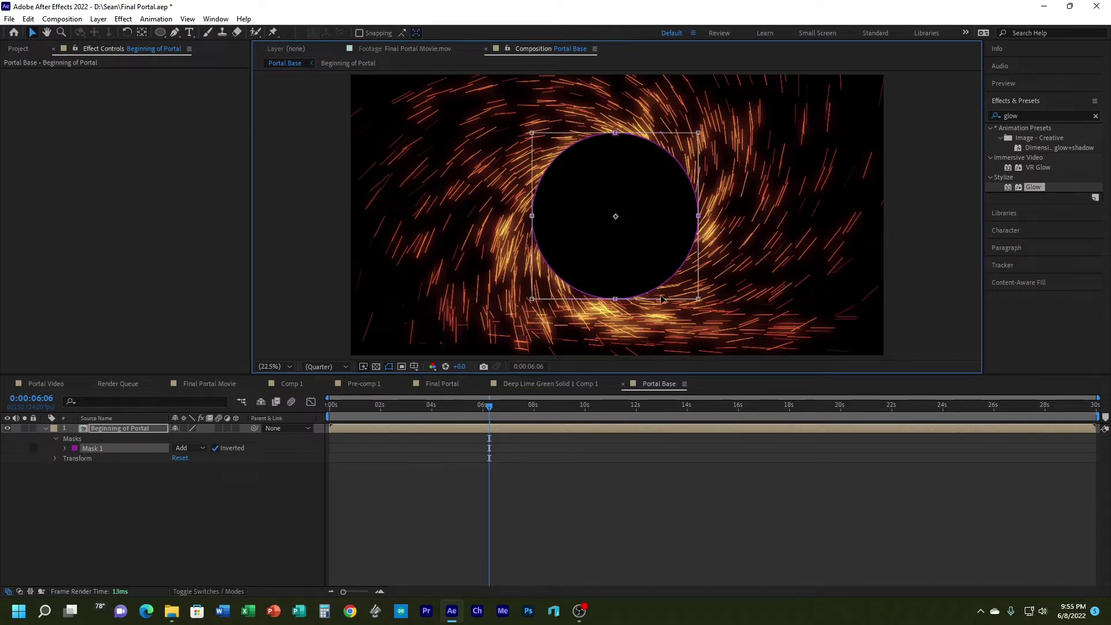
{"action": "left_click_drag", "start_coordinate": [663, 285], "coordinate": [665, 289]}
{"action": "left_click", "coordinate": [582, 500]}
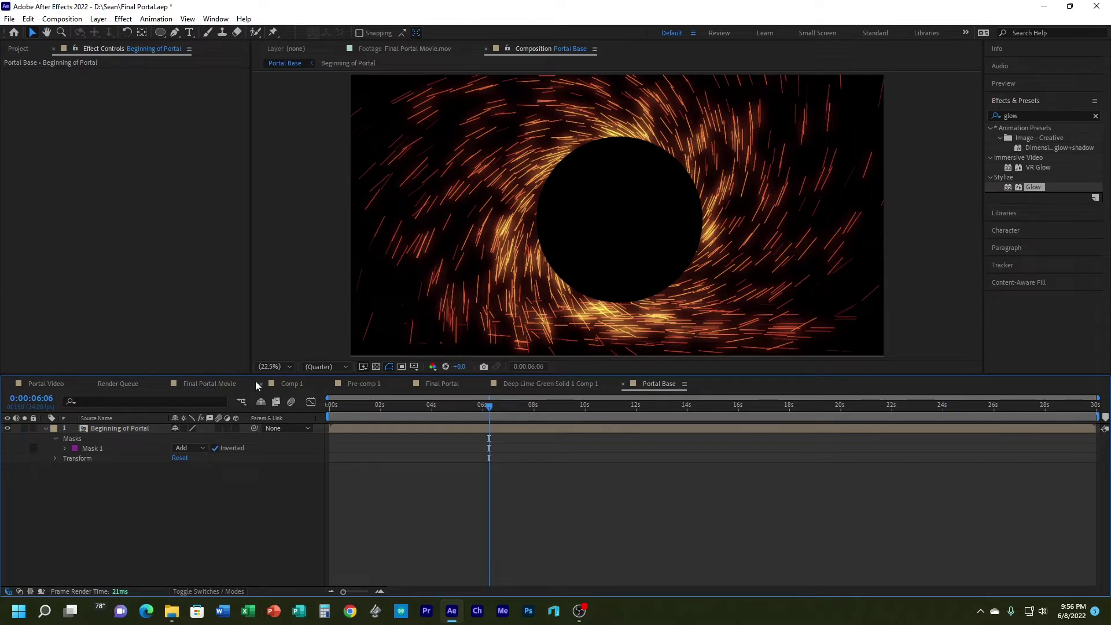
Step: Soften the edge of Mask 1 by setting its Mask Feather to 102 pixels
{"action": "left_click", "coordinate": [65, 448]}
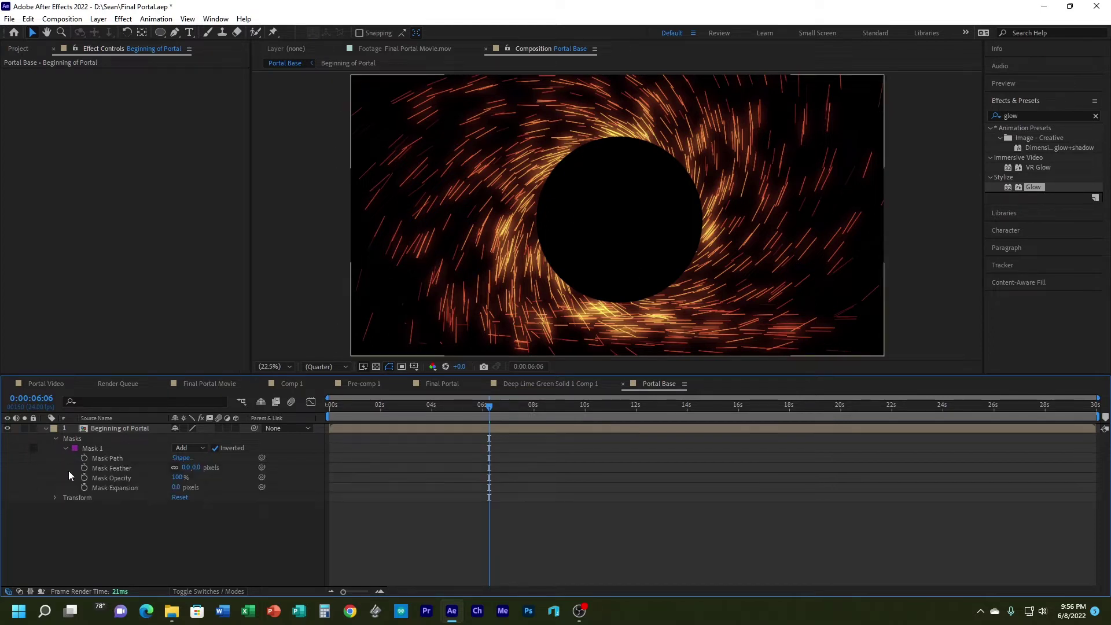
{"action": "left_click_drag", "start_coordinate": [196, 470], "coordinate": [254, 469]}
{"action": "left_click", "coordinate": [480, 515]}
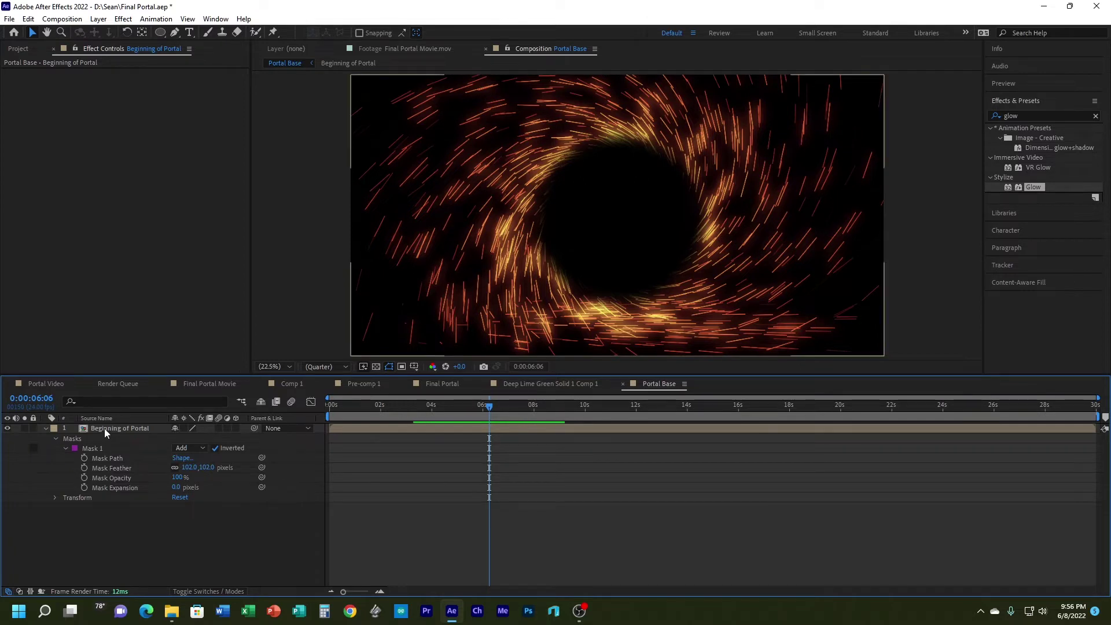
Step: Duplicate Mask 1 on the Beginning of Portal layer and set the copy's mode to Subtract
{"action": "left_click", "coordinate": [97, 450]}
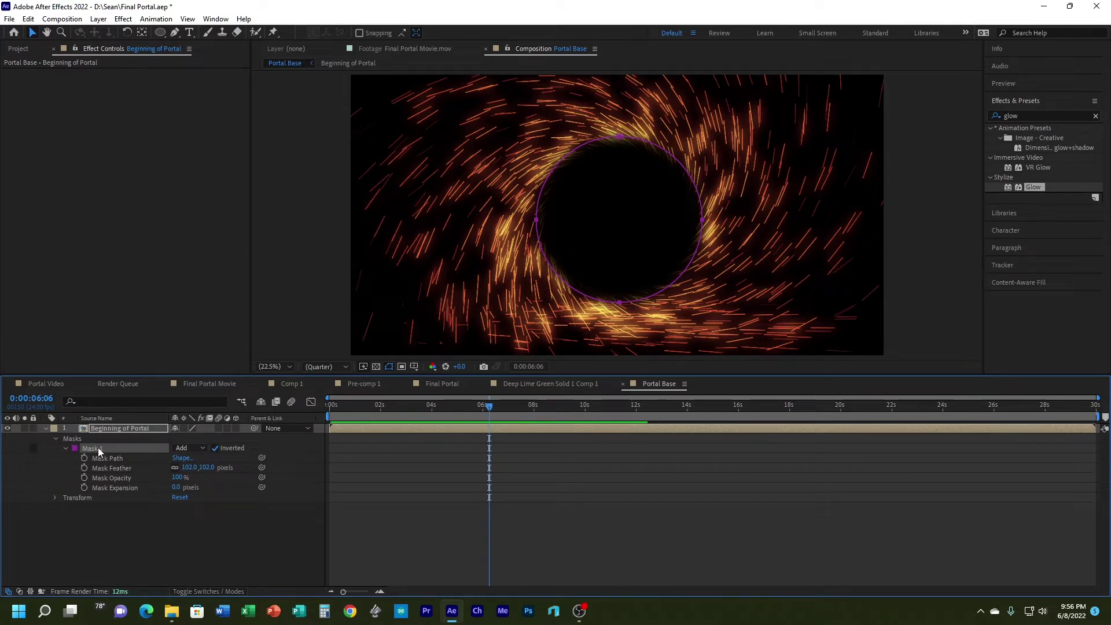
{"action": "key", "text": "ctrl+d"}
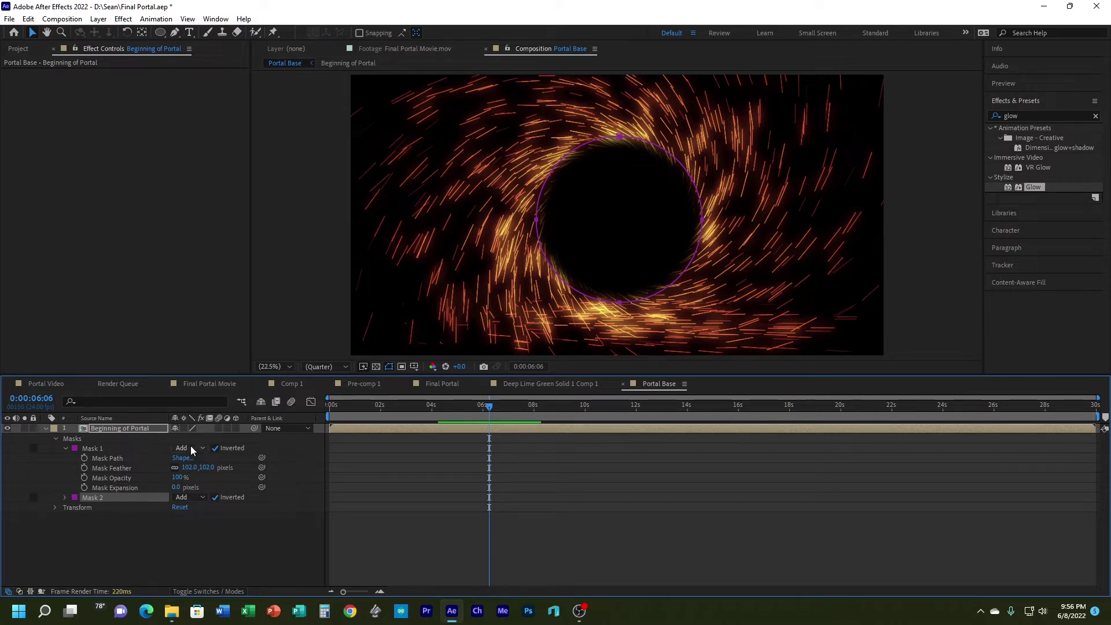
{"action": "left_click", "coordinate": [185, 497]}
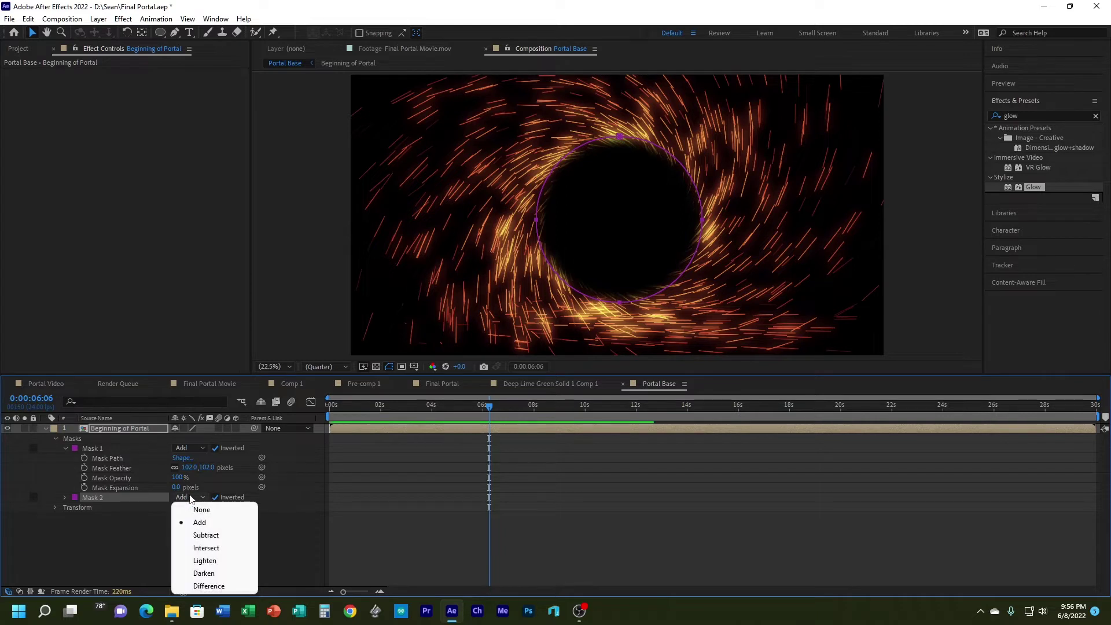
{"action": "left_click", "coordinate": [230, 534]}
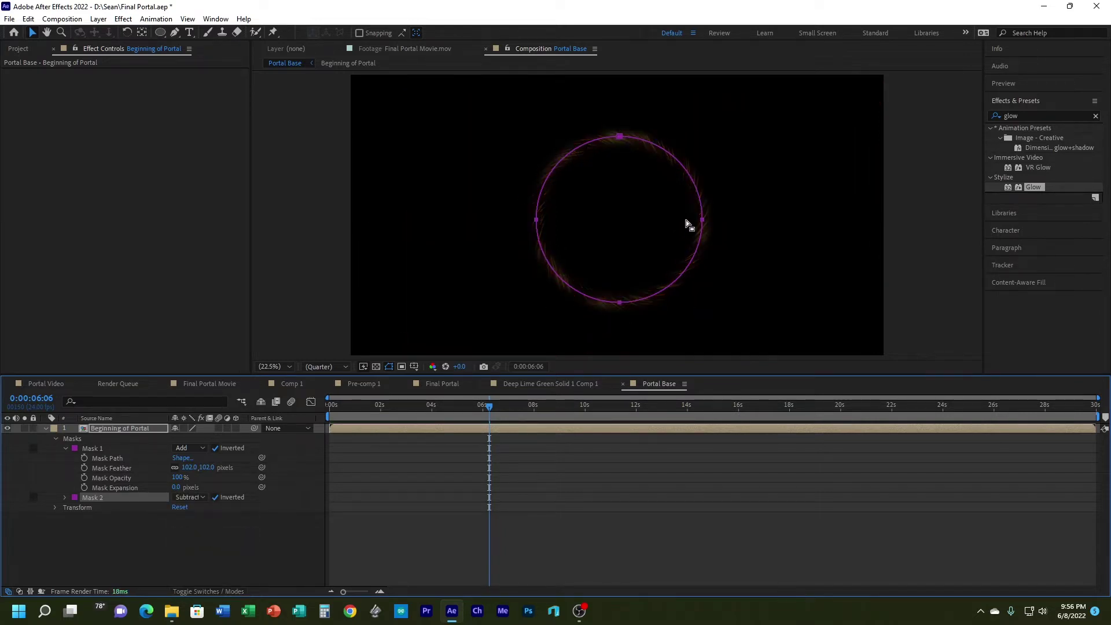
Step: At 0:00:06:12, set Mask 2's expansion to 474 pixels and its feather to 659 pixels
{"action": "left_click_drag", "start_coordinate": [495, 408], "coordinate": [614, 407]}
{"action": "key", "text": "space"}
{"action": "left_click_drag", "start_coordinate": [465, 410], "coordinate": [495, 410]}
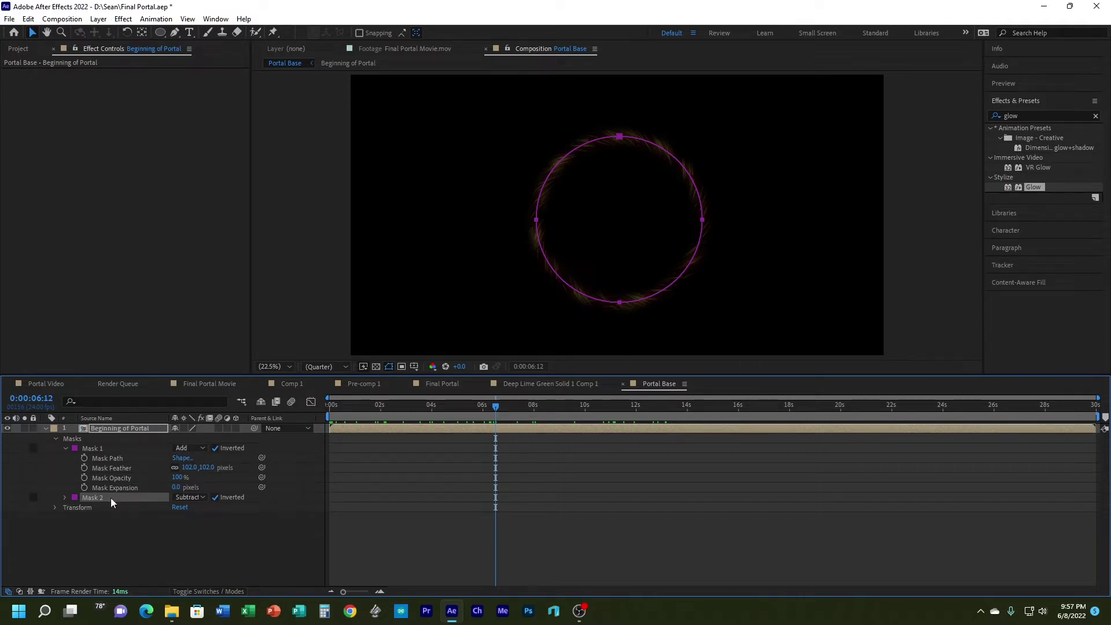
{"action": "left_click", "coordinate": [64, 497]}
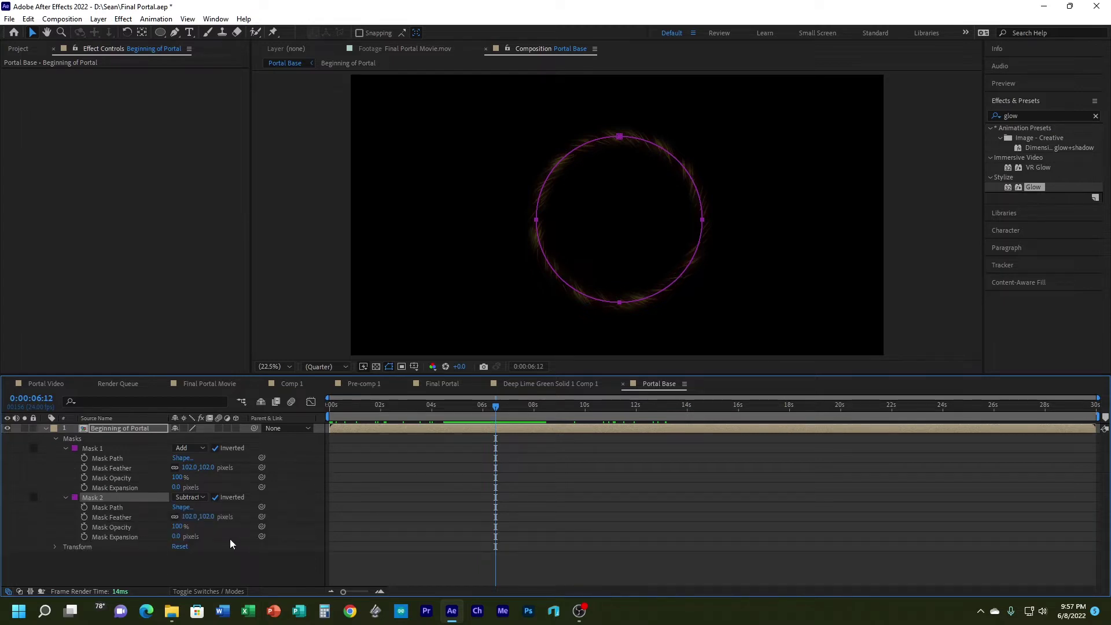
{"action": "left_click_drag", "start_coordinate": [176, 538], "coordinate": [441, 536]}
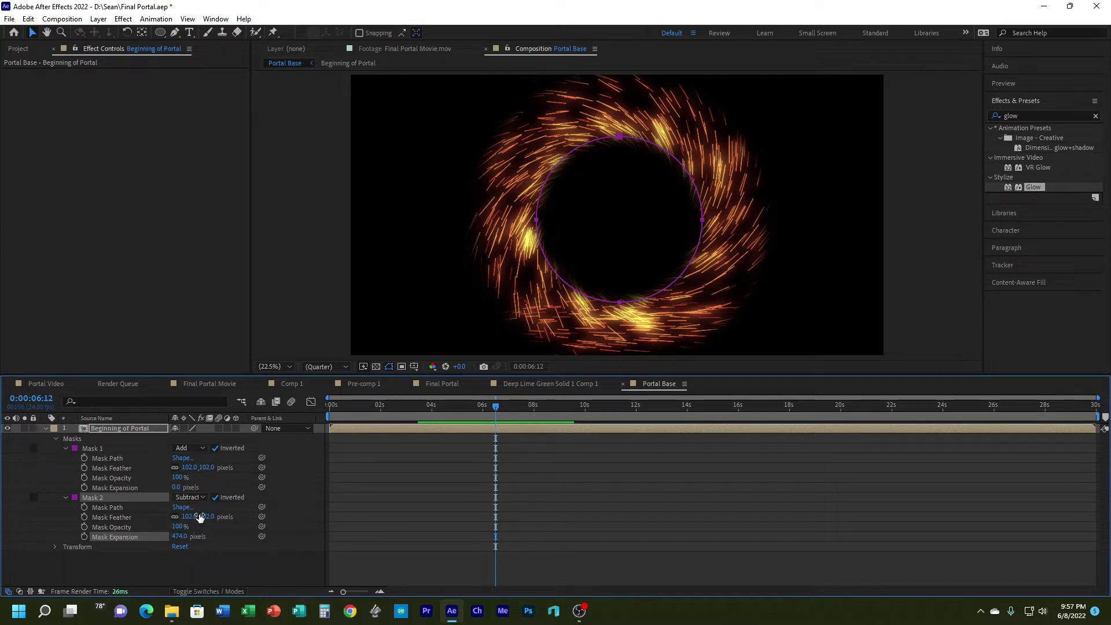
{"action": "left_click_drag", "start_coordinate": [199, 516], "coordinate": [513, 502]}
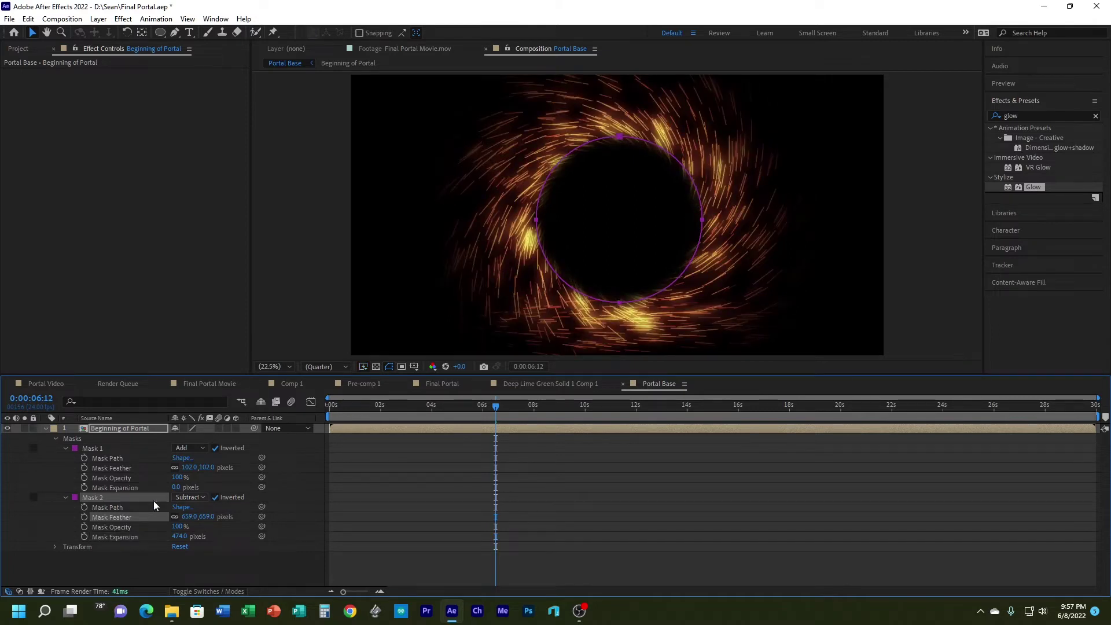
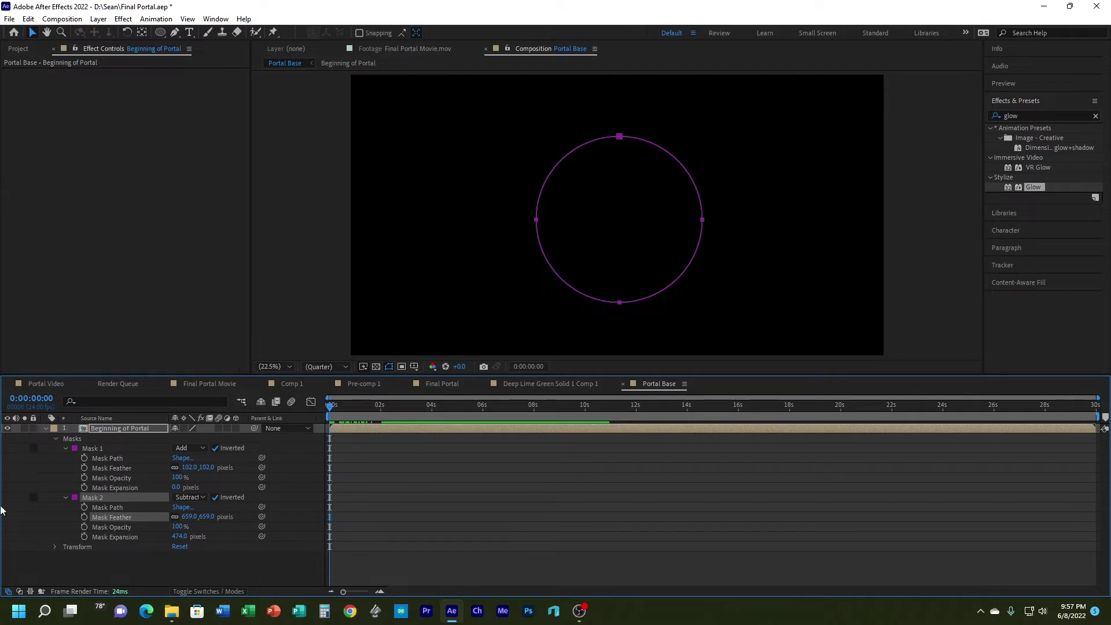
Step: Keyframe Mask 1's Mask Expansion at -631 pixels and place that keyframe at the start of the timeline
{"action": "left_click", "coordinate": [64, 498]}
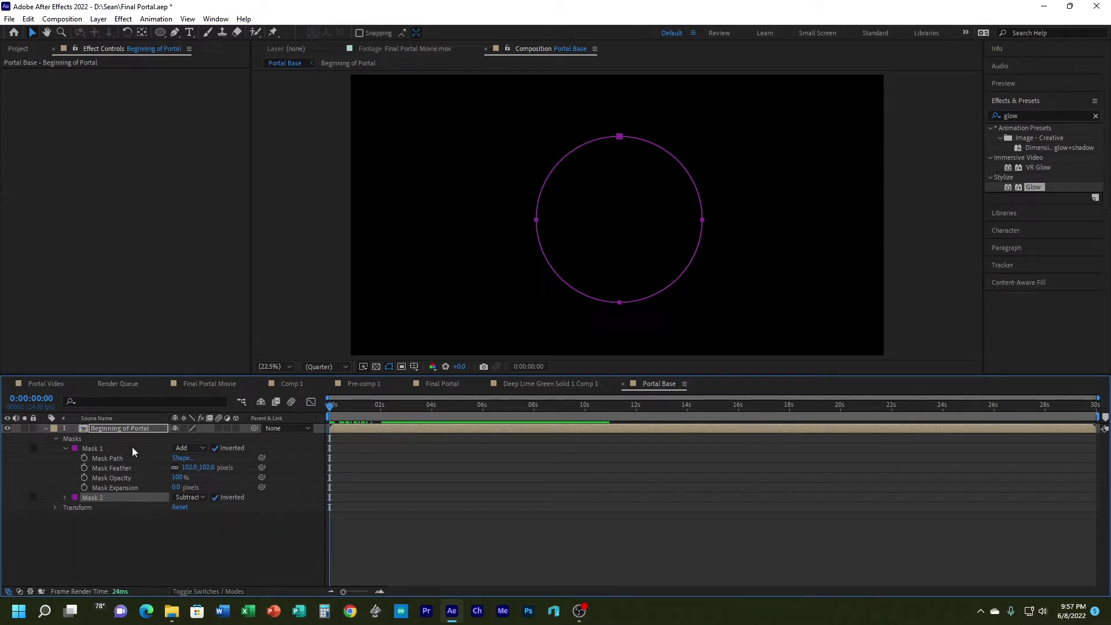
{"action": "left_click", "coordinate": [93, 449]}
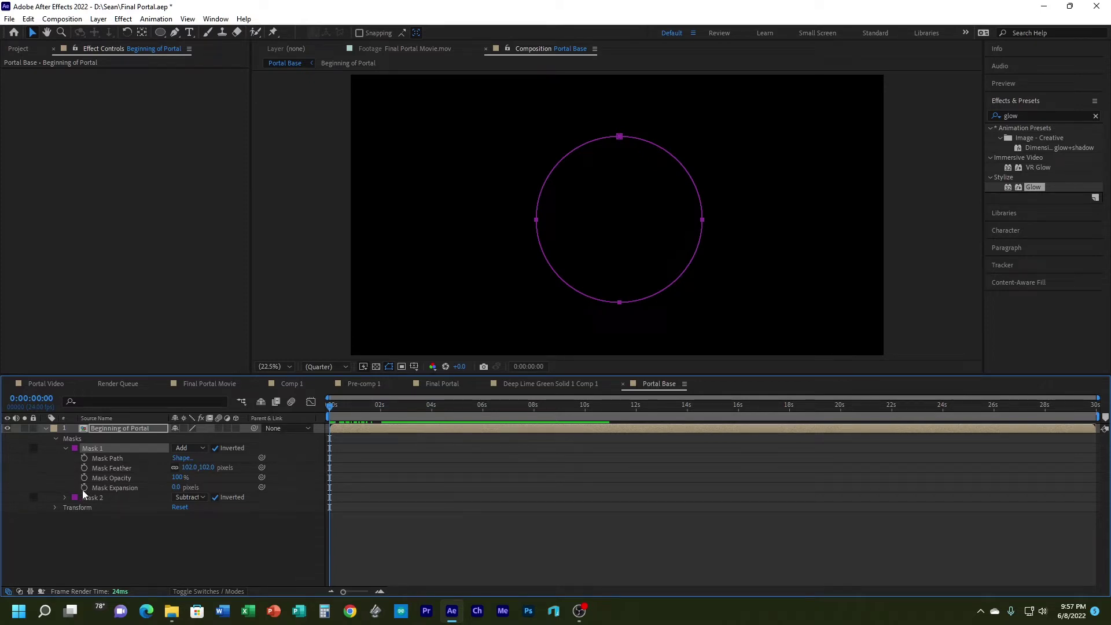
{"action": "left_click", "coordinate": [332, 409]}
{"action": "left_click_drag", "start_coordinate": [332, 409], "coordinate": [364, 407]}
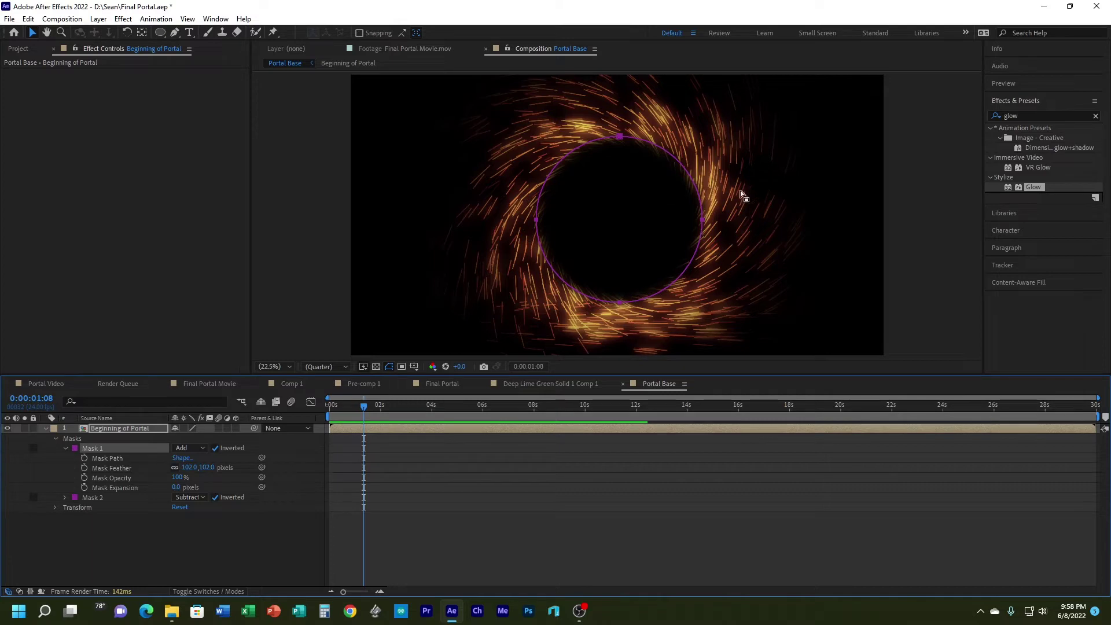
{"action": "left_click", "coordinate": [370, 407]}
{"action": "mouse_move", "coordinate": [370, 406]}
{"action": "left_mouse_down"}
{"action": "mouse_move", "coordinate": [361, 398]}
{"action": "mouse_move", "coordinate": [380, 400]}
{"action": "mouse_move", "coordinate": [349, 398]}
{"action": "mouse_move", "coordinate": [366, 392]}
{"action": "left_mouse_up"}
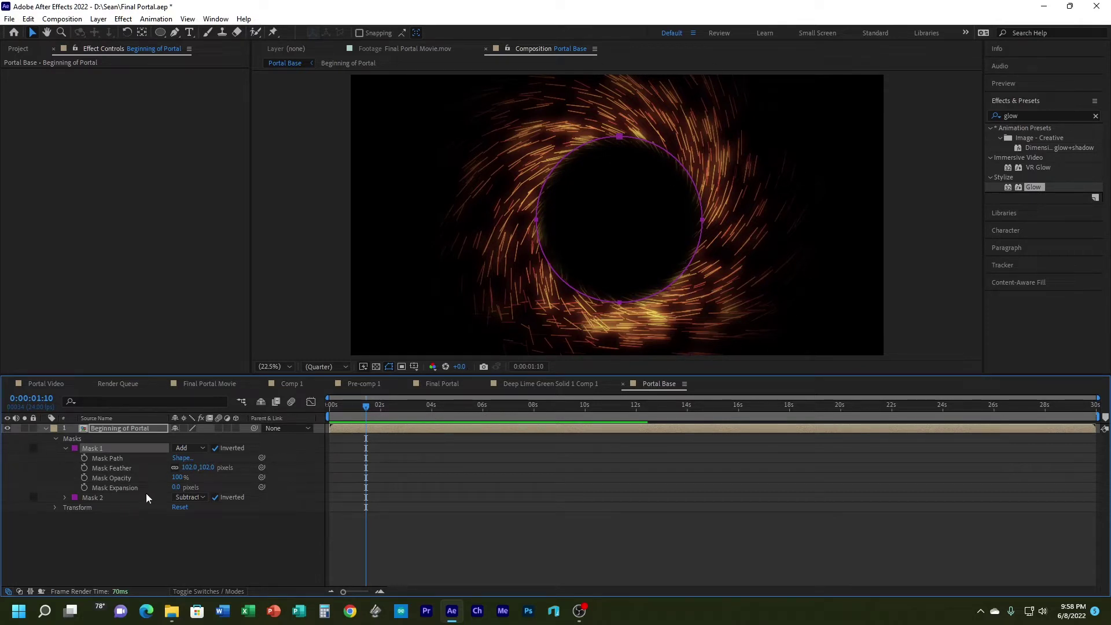
{"action": "left_click", "coordinate": [85, 487]}
{"action": "left_click_drag", "start_coordinate": [177, 488], "coordinate": [12, 500]}
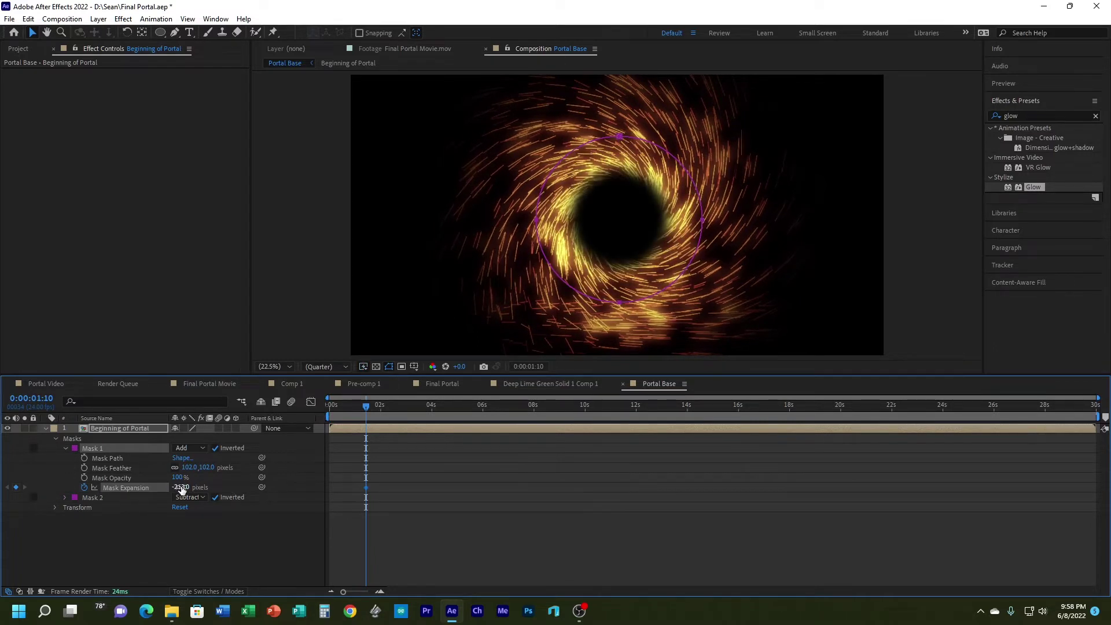
{"action": "left_click_drag", "start_coordinate": [126, 489], "coordinate": [50, 499]}
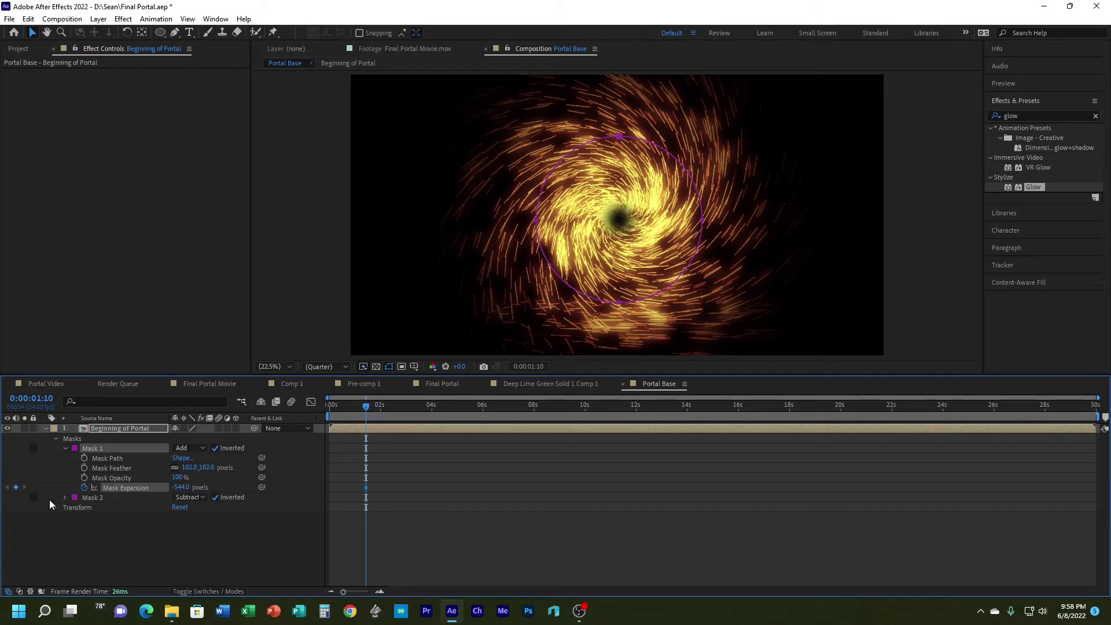
{"action": "left_click_drag", "start_coordinate": [181, 488], "coordinate": [133, 489]}
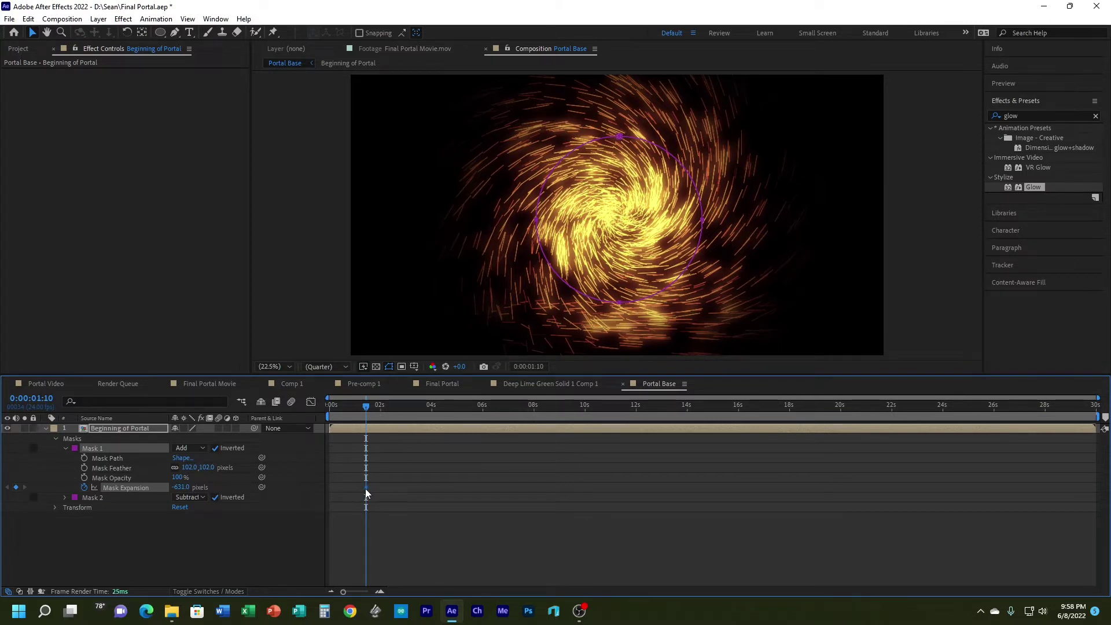
{"action": "left_click_drag", "start_coordinate": [366, 488], "coordinate": [331, 486]}
Step: Add a second Mask Expansion keyframe of -8 pixels to Mask 1 at 0:00:02:12
{"action": "left_click_drag", "start_coordinate": [367, 404], "coordinate": [395, 410]}
{"action": "key", "text": "space"}
{"action": "key", "text": "space"}
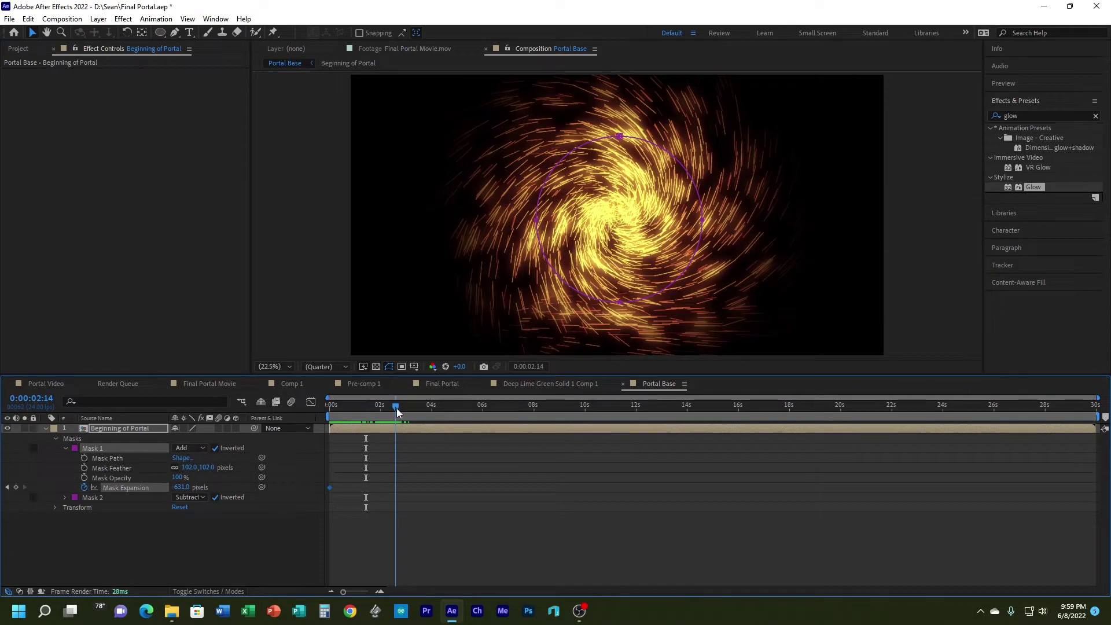
{"action": "left_click_drag", "start_coordinate": [397, 412], "coordinate": [397, 412]}
{"action": "left_click_drag", "start_coordinate": [397, 407], "coordinate": [393, 407]}
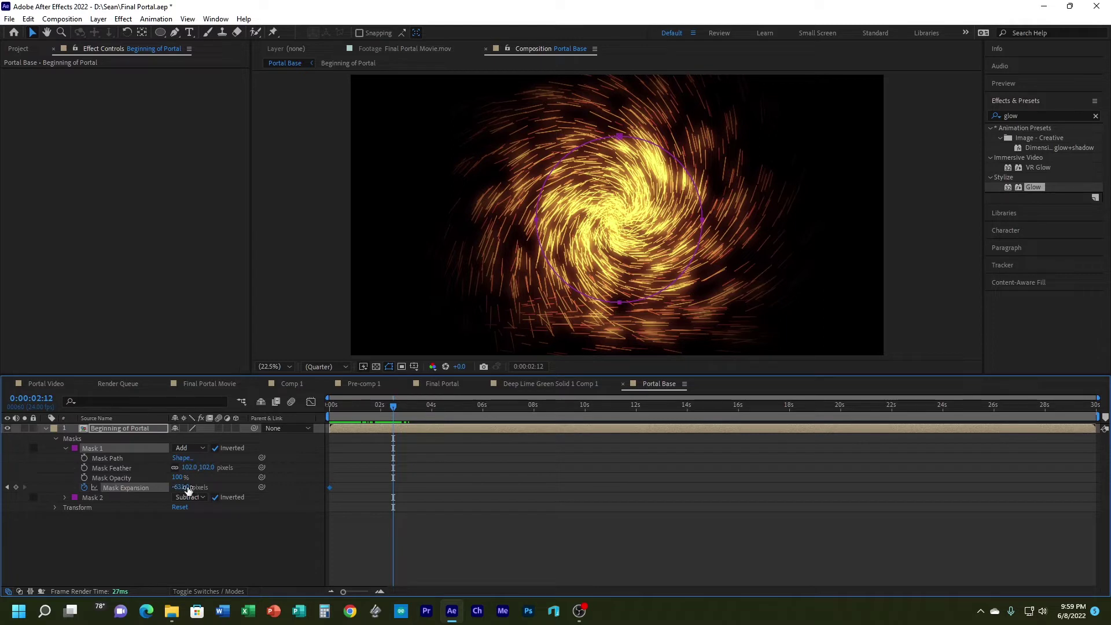
{"action": "left_click_drag", "start_coordinate": [182, 488], "coordinate": [569, 514]}
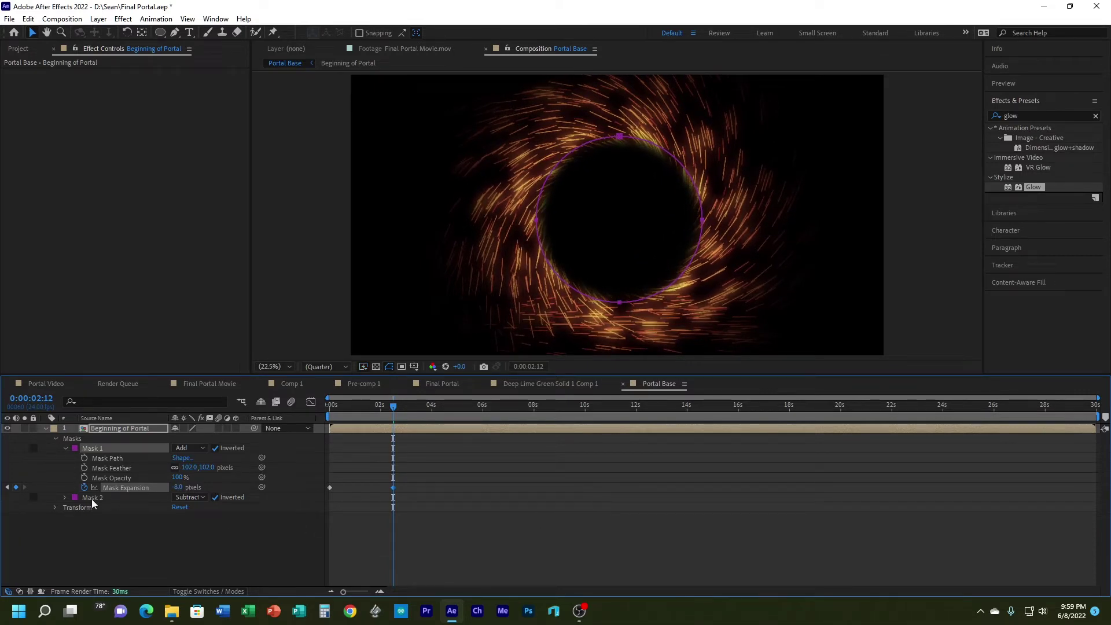
Step: Scrub through the portal opening to 0:00:03:00 and collapse the Beginning of Portal layer's properties
{"action": "left_click_drag", "start_coordinate": [384, 405], "coordinate": [284, 394]}
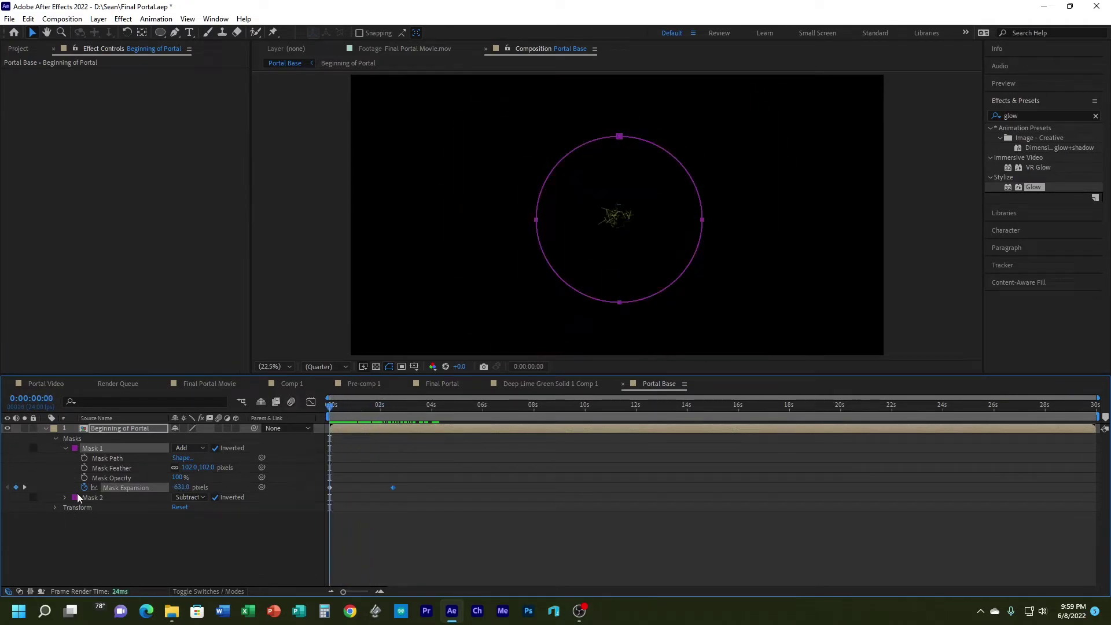
{"action": "left_click_drag", "start_coordinate": [332, 408], "coordinate": [408, 413]}
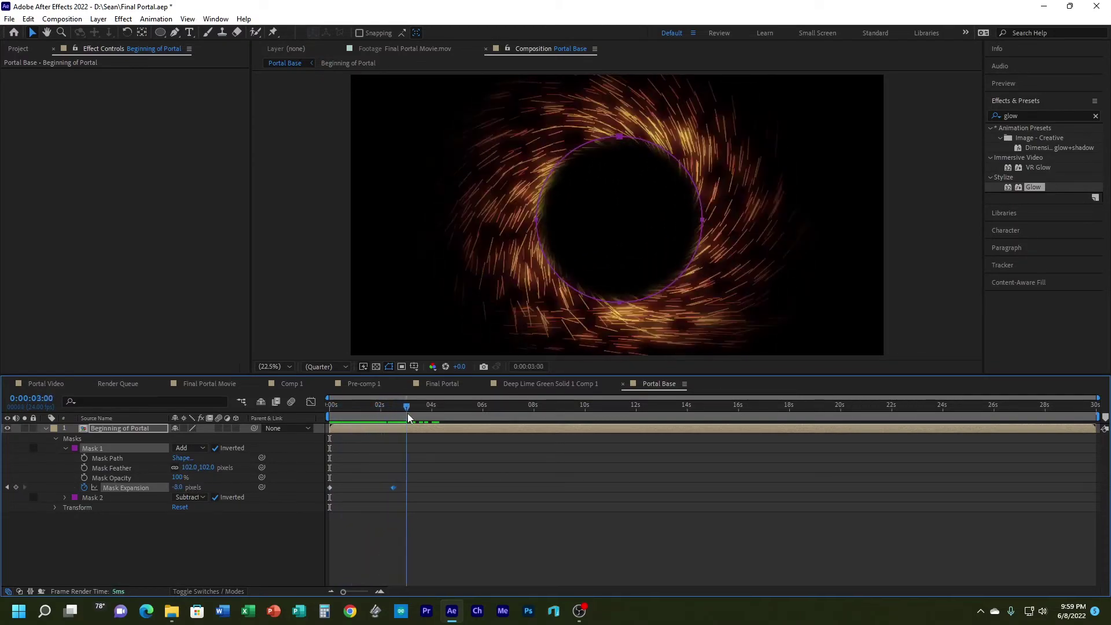
{"action": "left_click", "coordinate": [55, 439]}
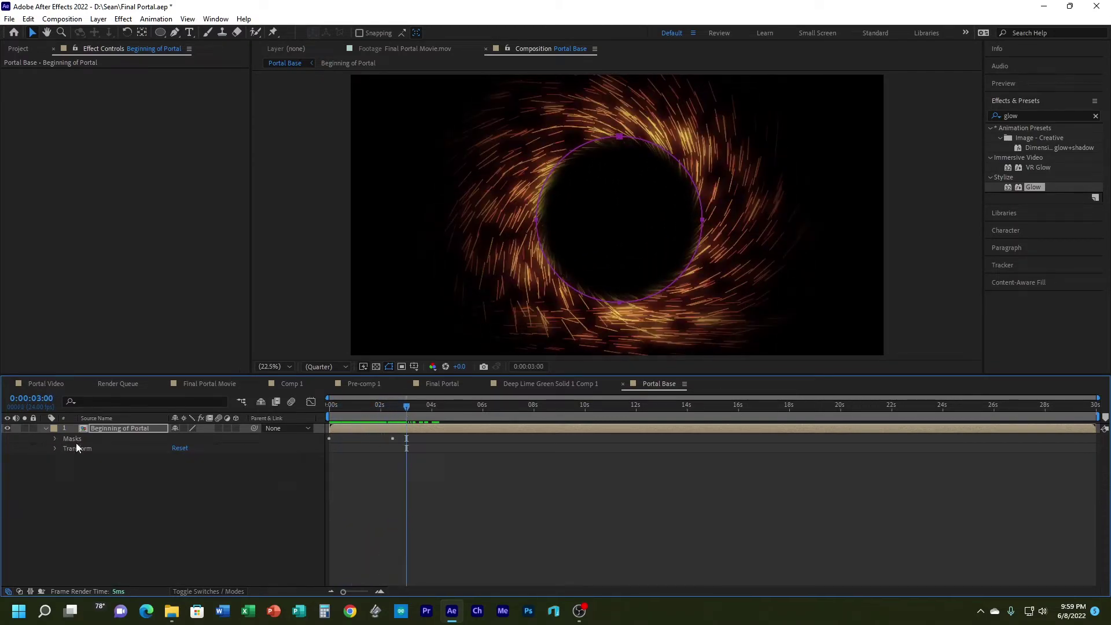
{"action": "left_click", "coordinate": [46, 429]}
{"action": "left_click", "coordinate": [573, 521]}
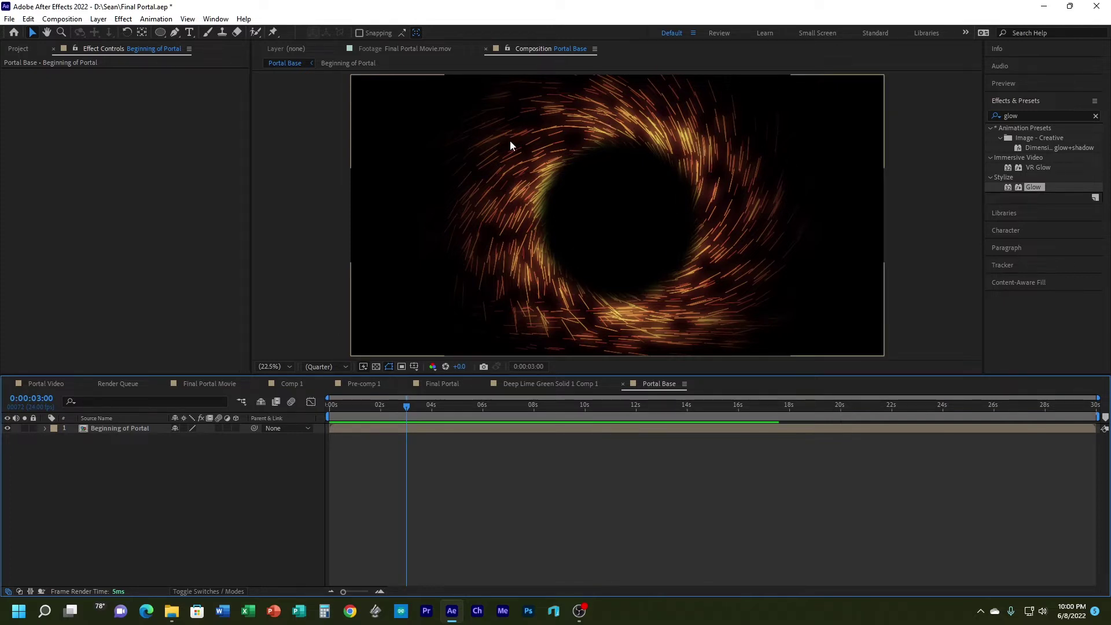
Step: Create a new 4096 x 2160 px green solid layer named Ellipse
{"action": "left_click", "coordinate": [100, 19]}
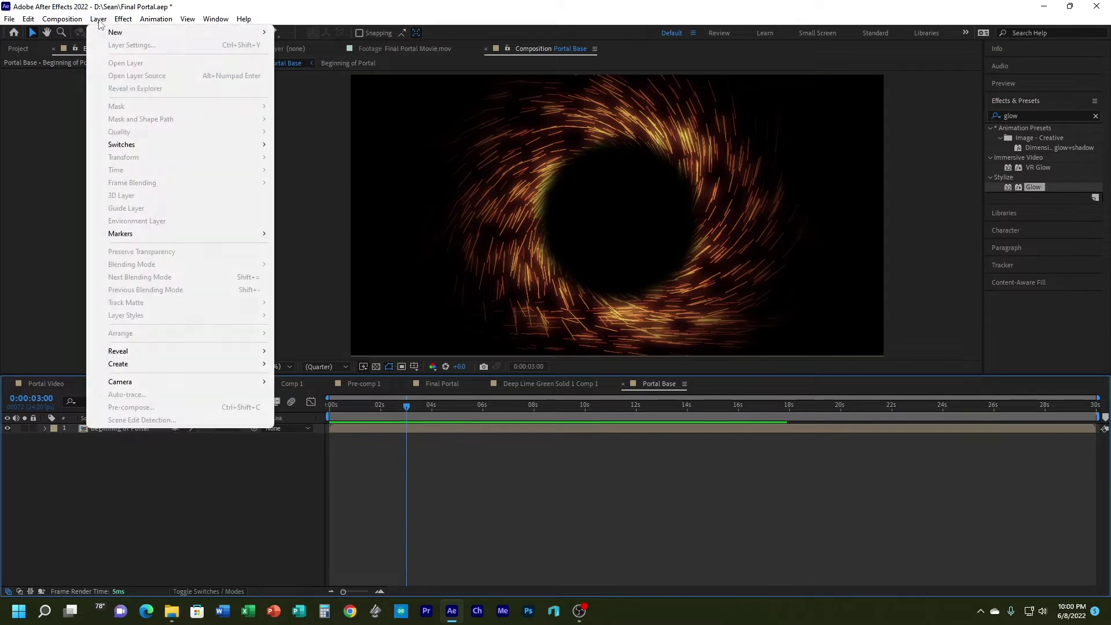
{"action": "mouse_move", "coordinate": [113, 33]}
{"action": "left_click", "coordinate": [304, 46]}
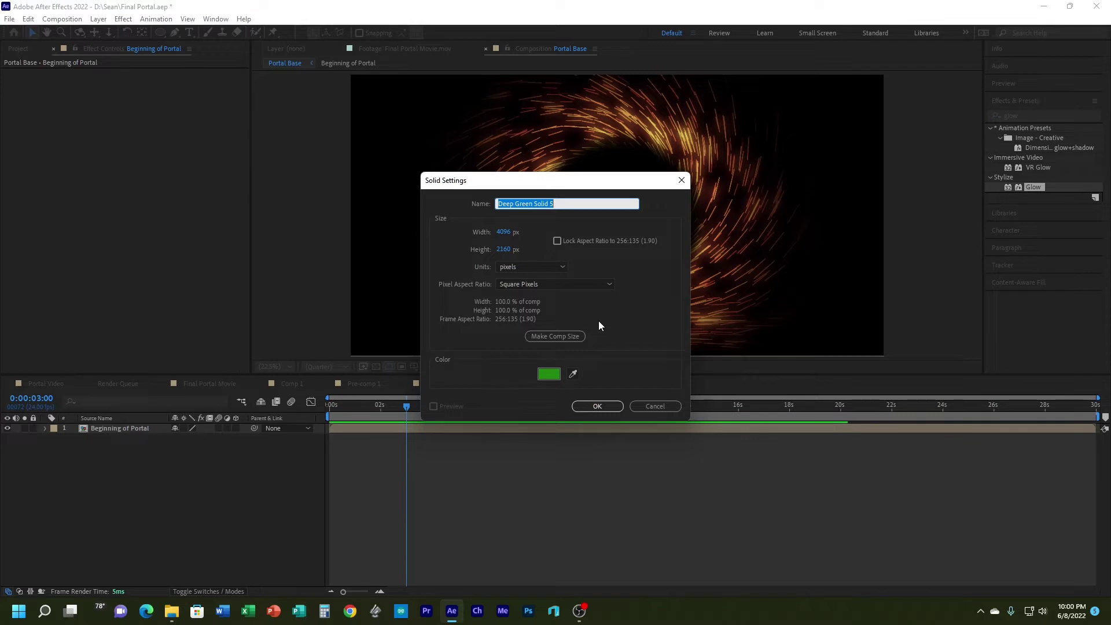
{"action": "type", "text": "Ellipse"}
{"action": "key", "text": "Return"}
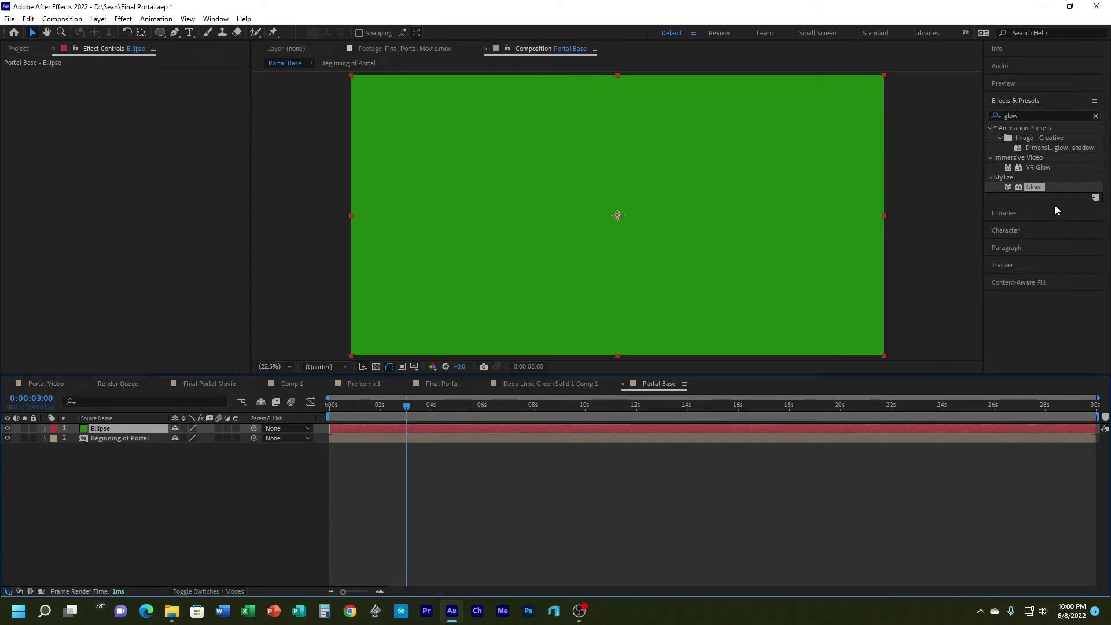
Step: Find the Ellipse effect in the effects library and apply it to the Ellipse solid layer
{"action": "left_click", "coordinate": [1094, 117]}
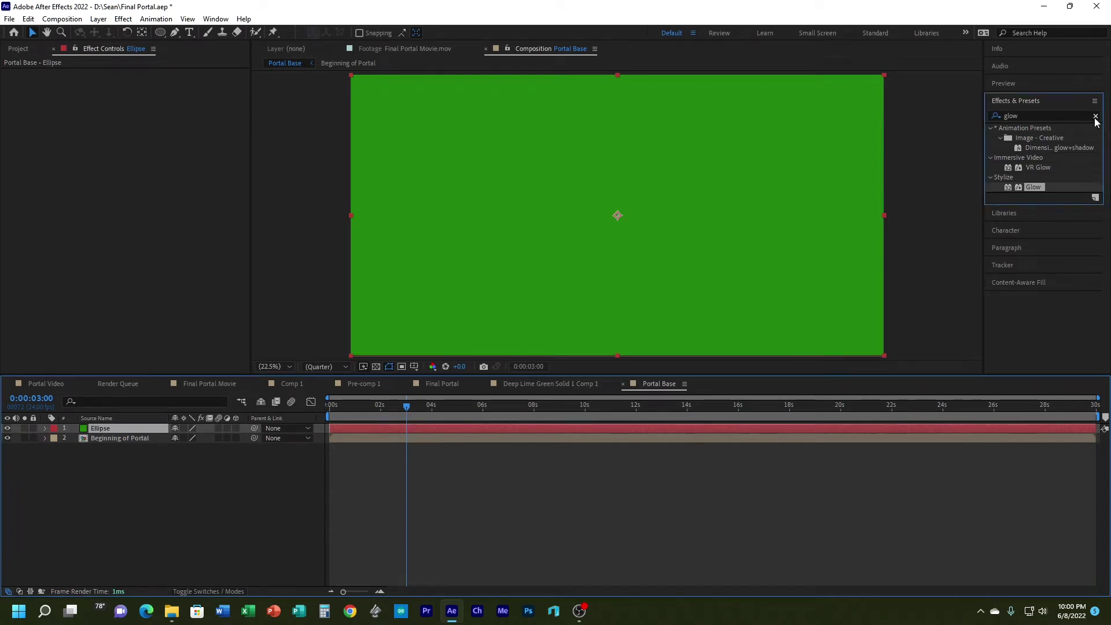
{"action": "left_click", "coordinate": [1095, 117]}
{"action": "left_click", "coordinate": [1020, 115]}
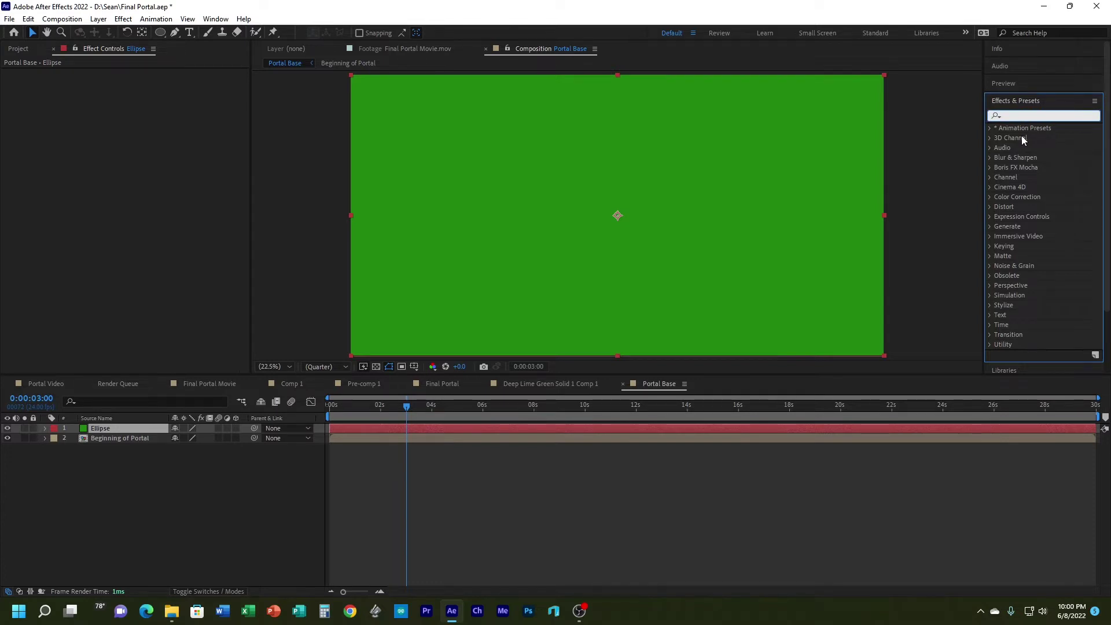
{"action": "type", "text": "ellips"}
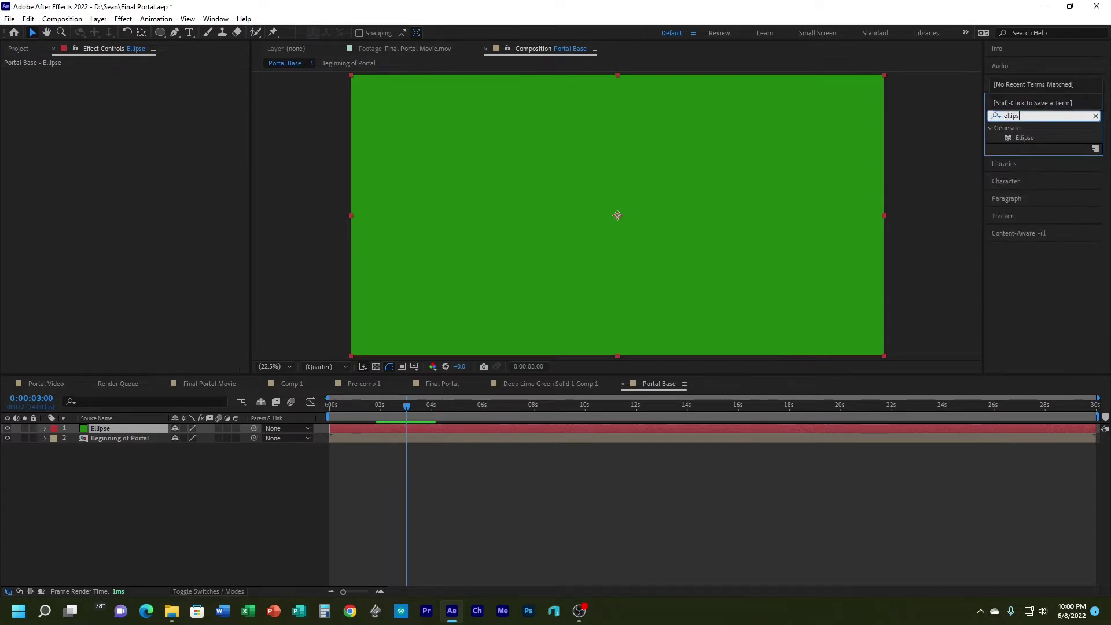
{"action": "left_click_drag", "start_coordinate": [1024, 138], "coordinate": [491, 429]}
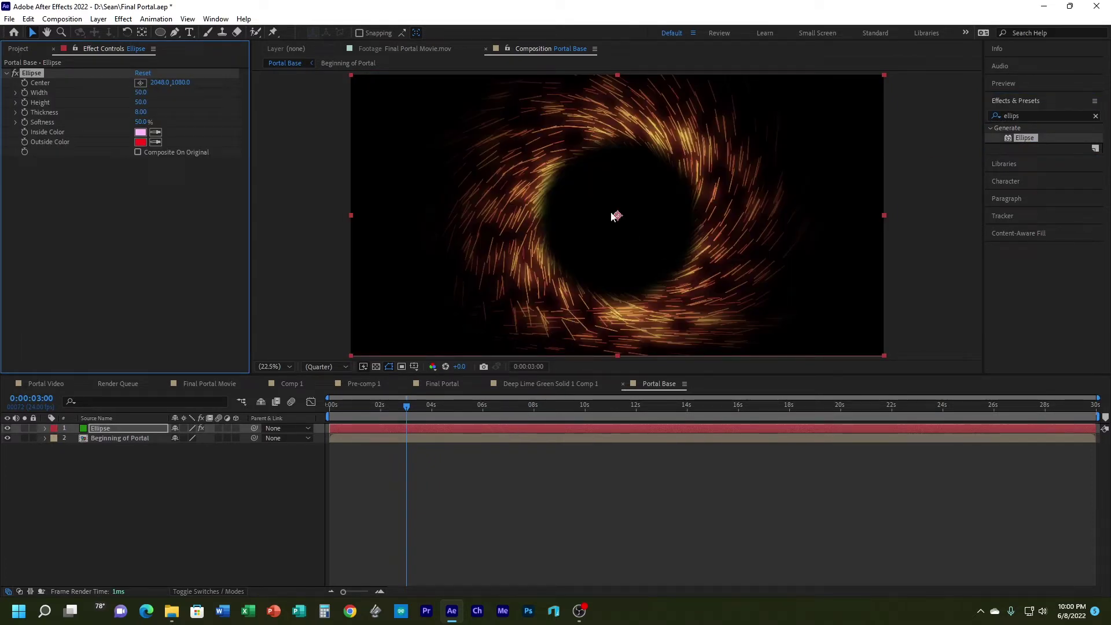
{"action": "left_click", "coordinate": [598, 509]}
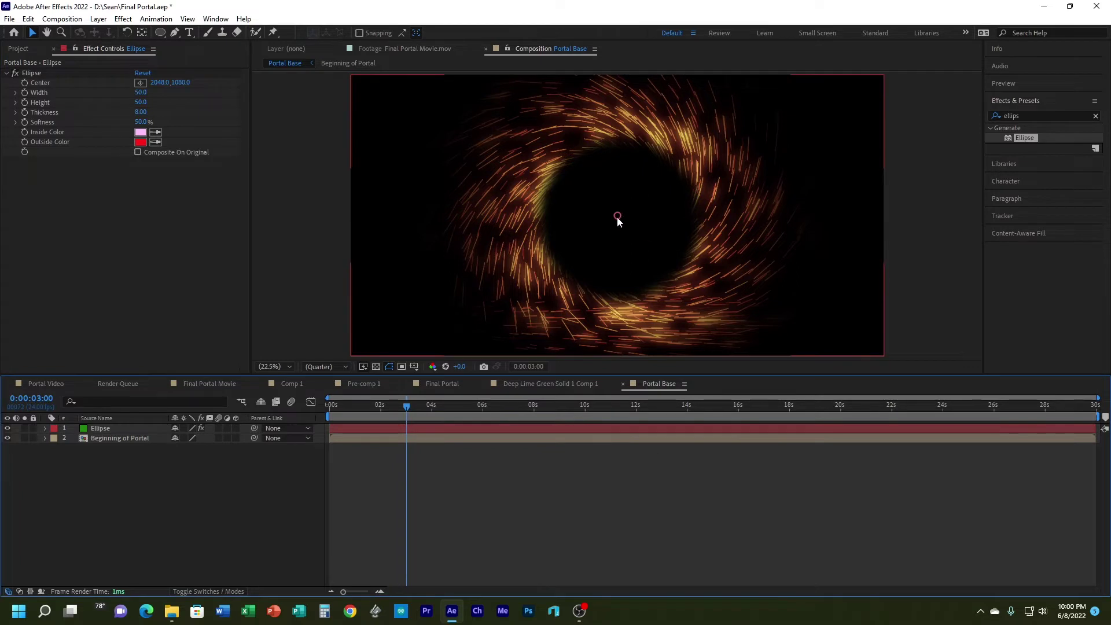
Step: Set the Ellipse effect's Width and Height to 1256 and its Thickness to 96.90
{"action": "left_click", "coordinate": [526, 428]}
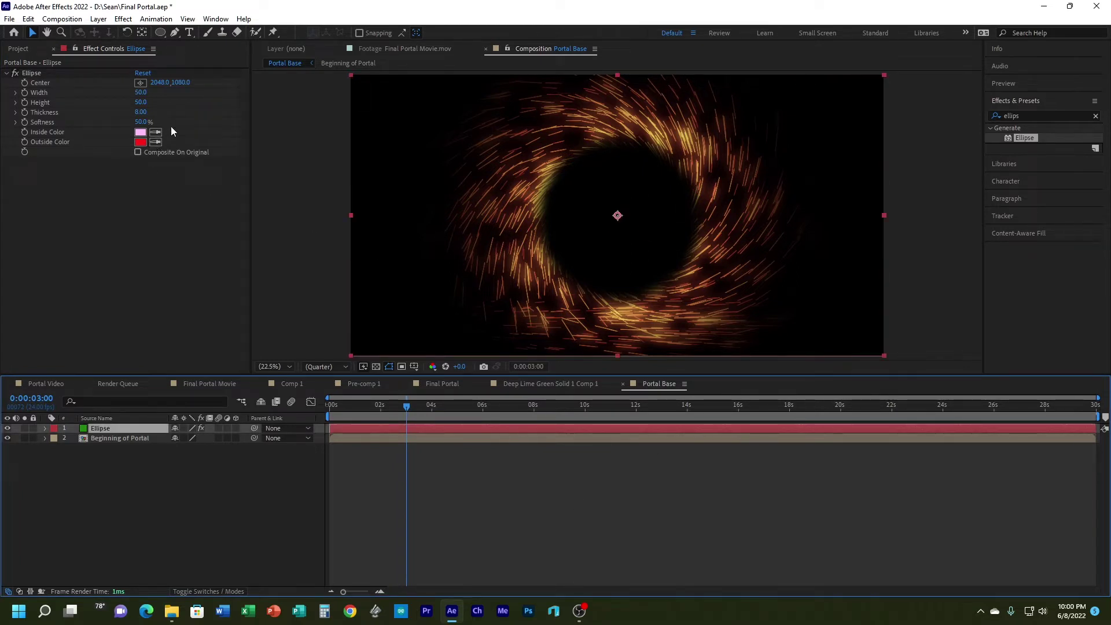
{"action": "left_click_drag", "start_coordinate": [139, 91], "coordinate": [899, 154]}
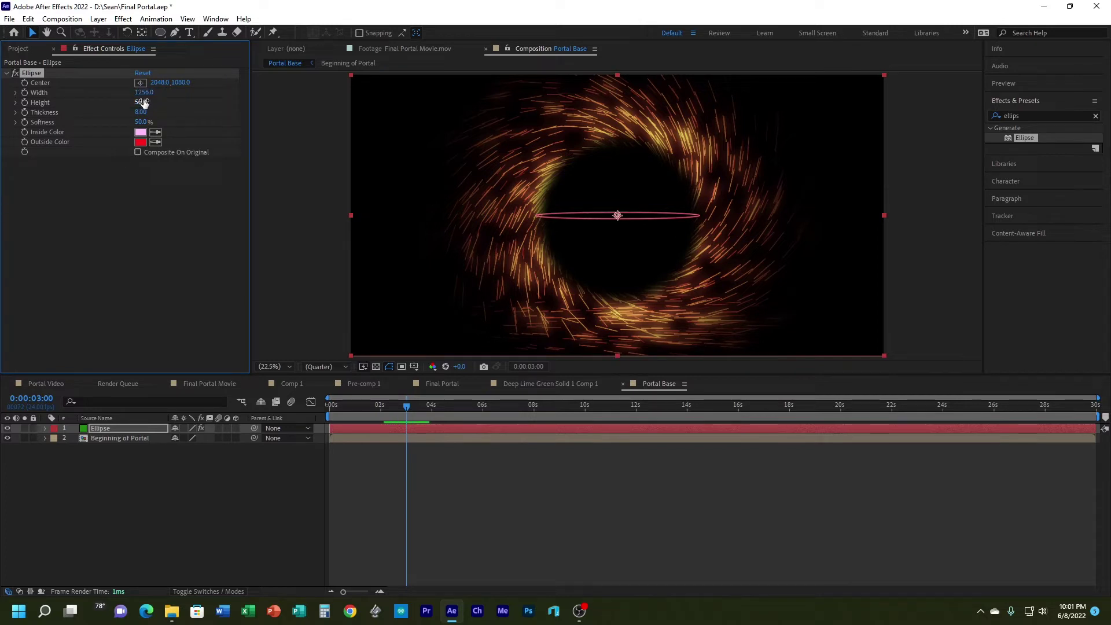
{"action": "left_click", "coordinate": [144, 103]}
{"action": "type", "text": "1256"}
{"action": "key", "text": "Return"}
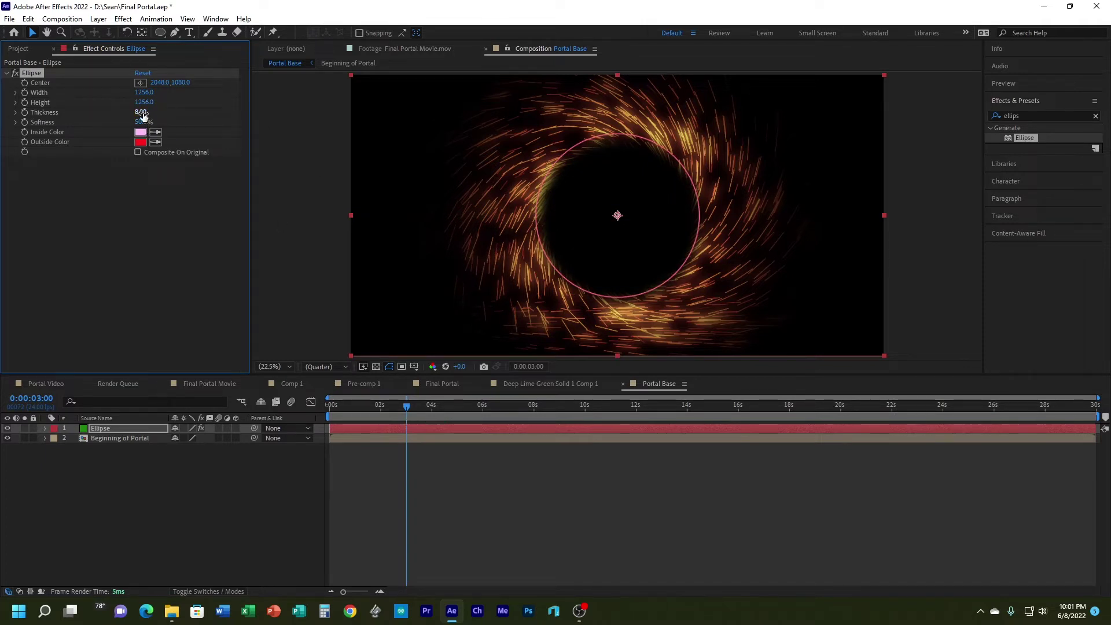
{"action": "left_click_drag", "start_coordinate": [144, 114], "coordinate": [675, 132]}
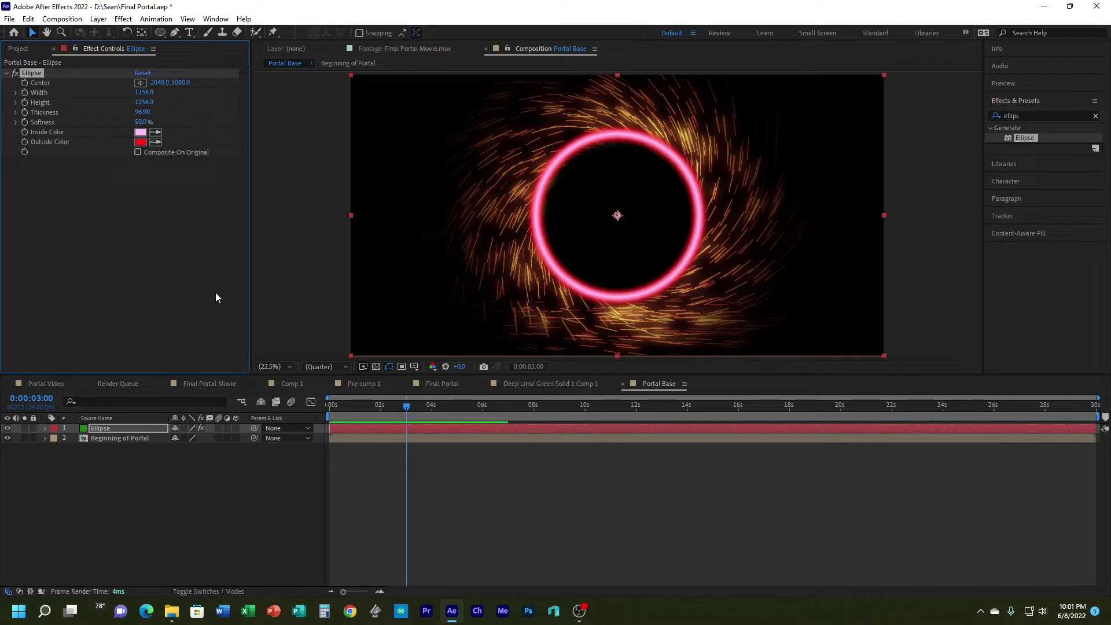
Step: Open the Beginning of Portal composition and copy the hex value of Color A from the Sparking Base layer's Glow effect
{"action": "left_click", "coordinate": [45, 438]}
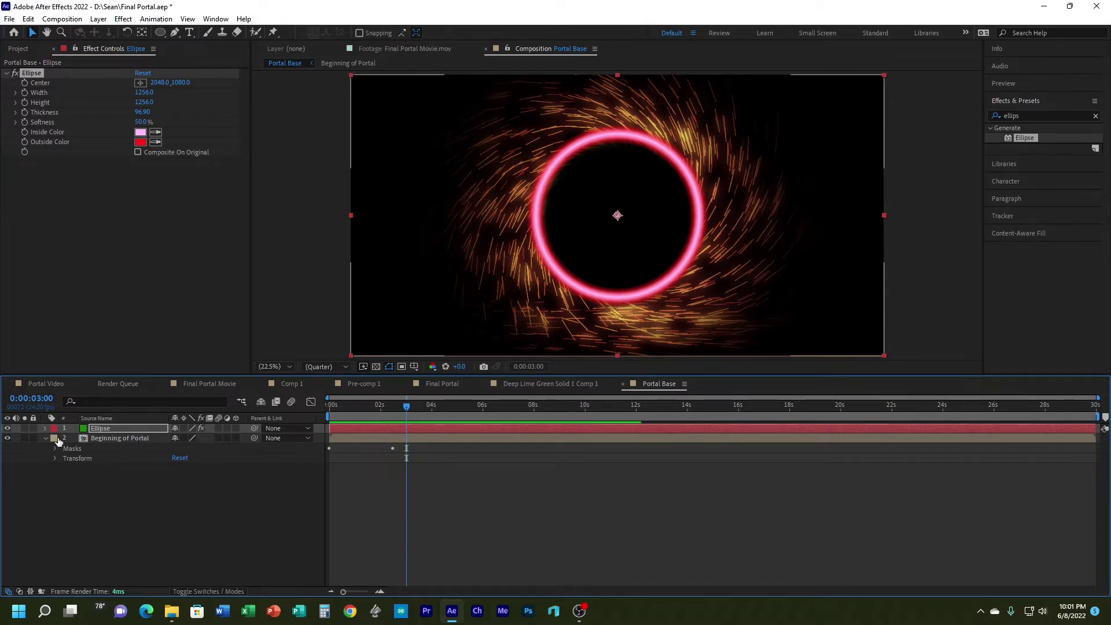
{"action": "left_click", "coordinate": [125, 439]}
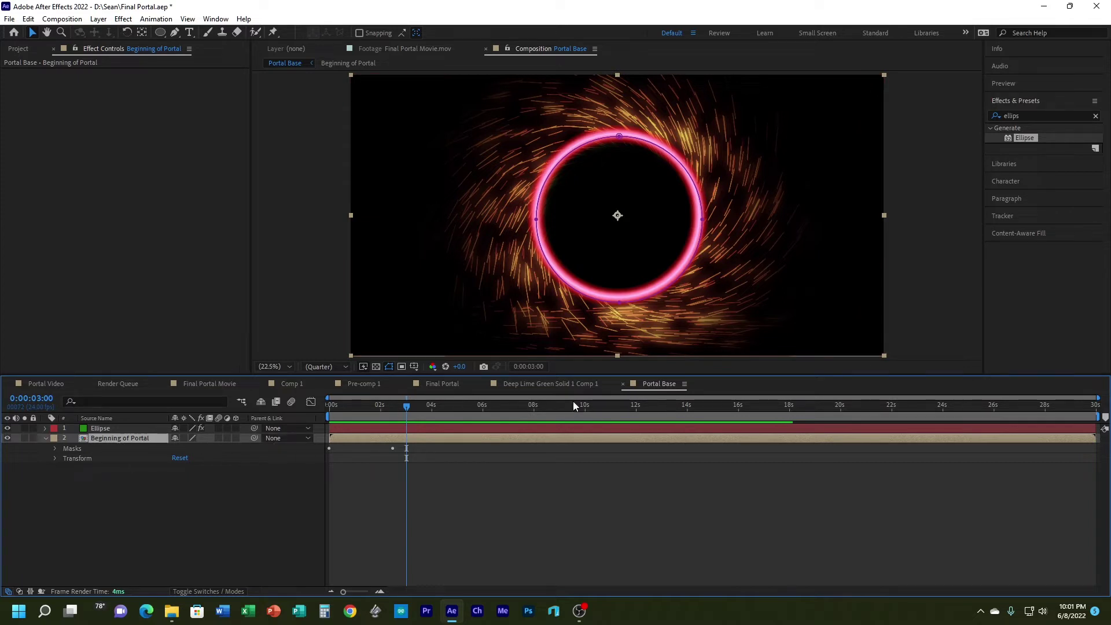
{"action": "double_click", "coordinate": [123, 438]}
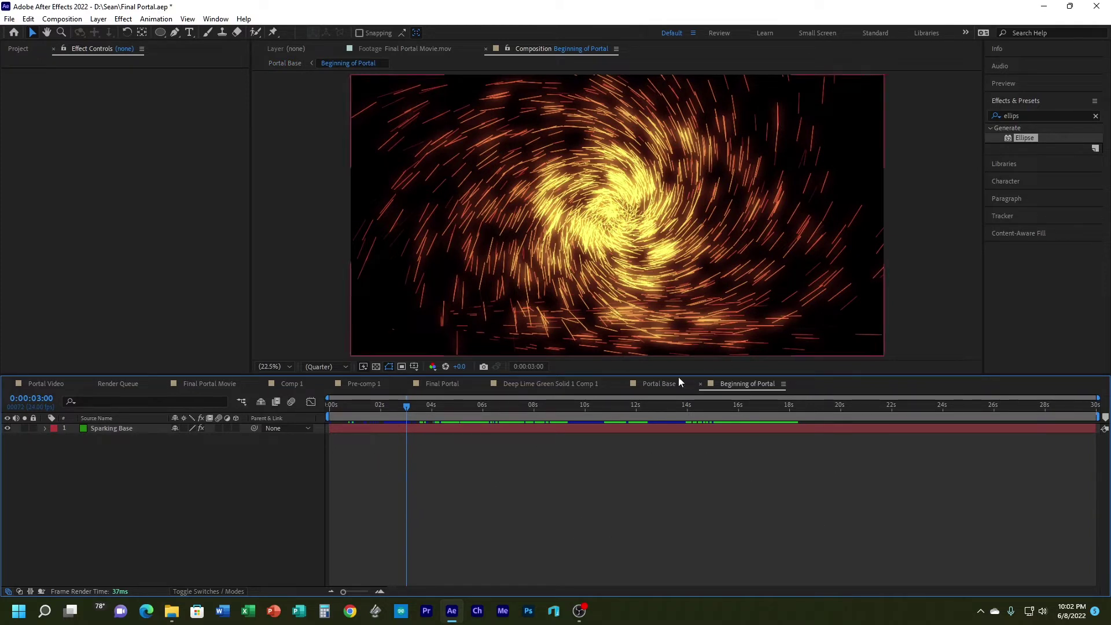
{"action": "left_click", "coordinate": [45, 429]}
{"action": "left_click", "coordinate": [55, 439]}
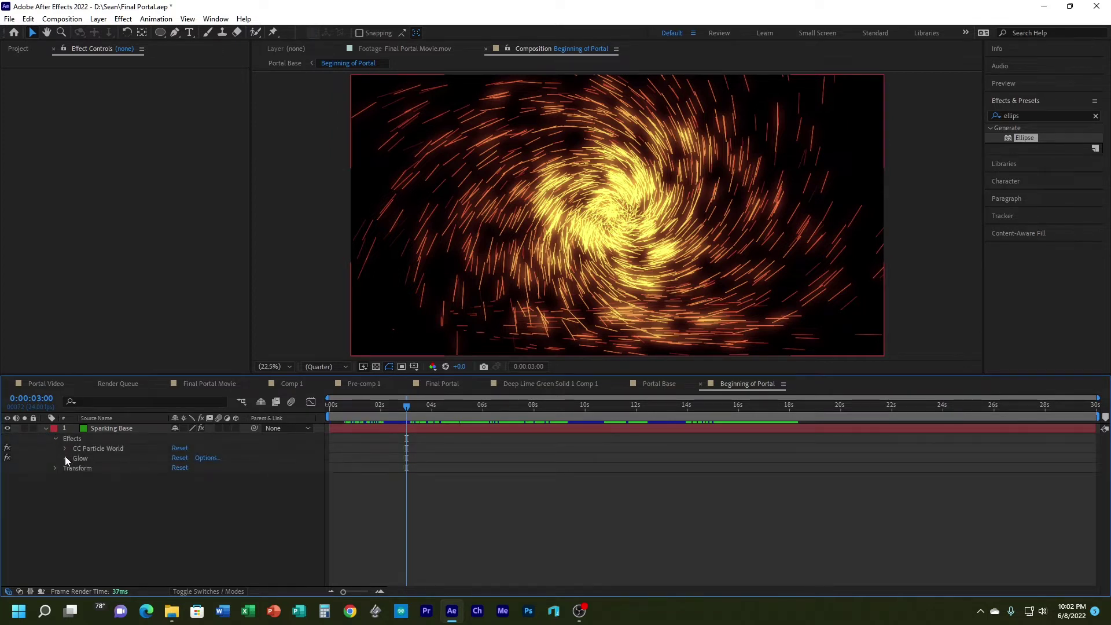
{"action": "left_click", "coordinate": [65, 456]}
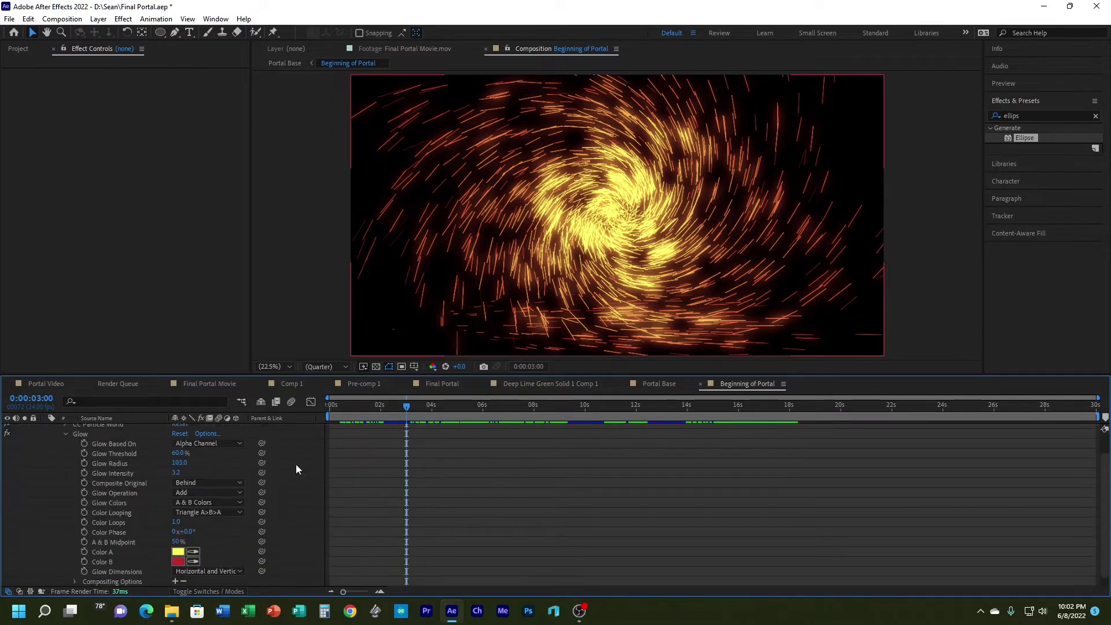
{"action": "left_click", "coordinate": [178, 551]}
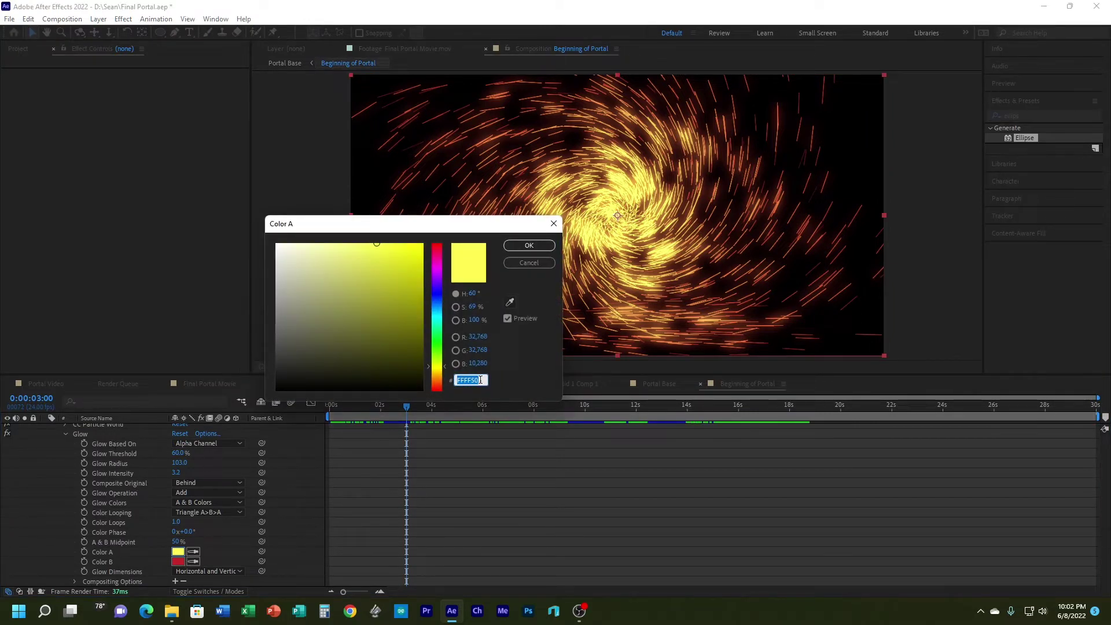
{"action": "left_click", "coordinate": [485, 380]}
{"action": "left_click_drag", "start_coordinate": [485, 380], "coordinate": [438, 386]}
{"action": "left_click", "coordinate": [529, 246]}
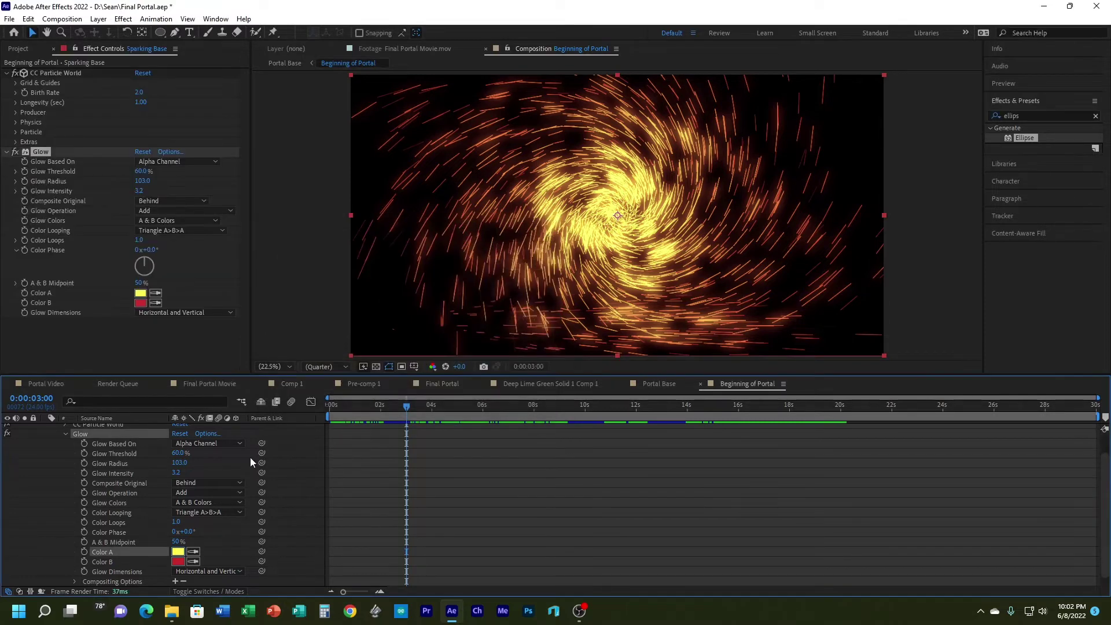
Step: Return to Portal Base and set the Ellipse effect's Inside Color to FFFF50
{"action": "left_click", "coordinate": [660, 384]}
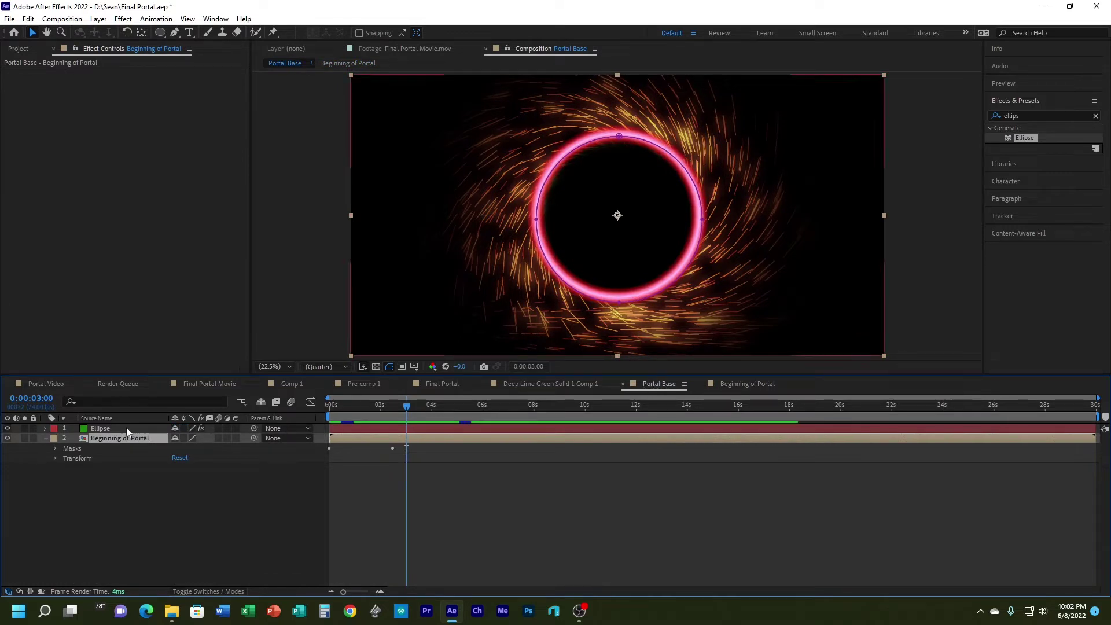
{"action": "left_click", "coordinate": [45, 428]}
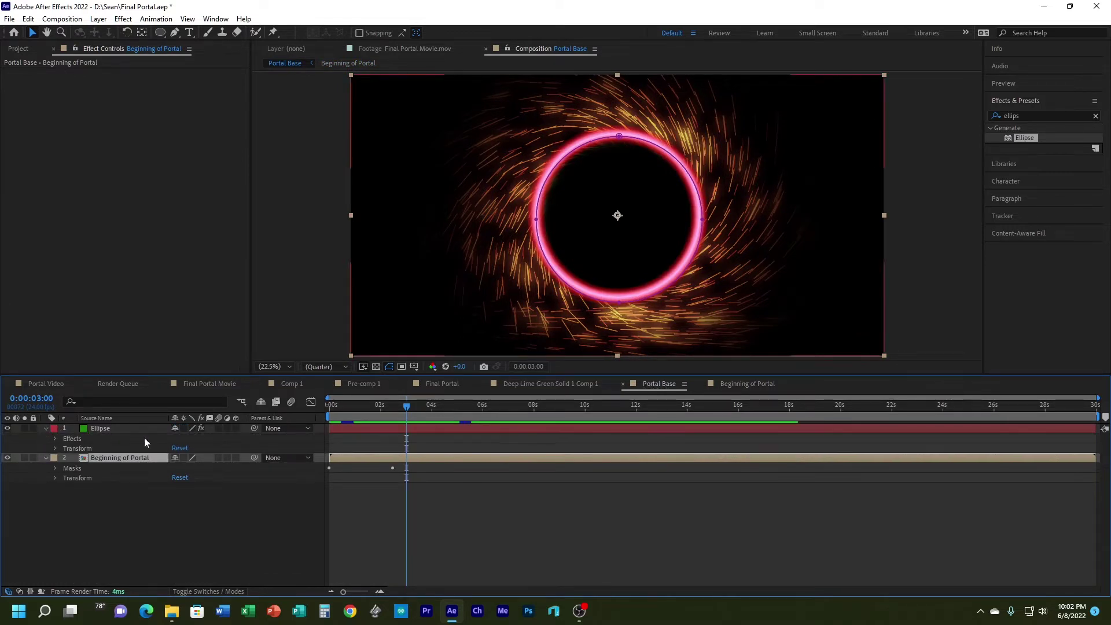
{"action": "left_click", "coordinate": [55, 439]}
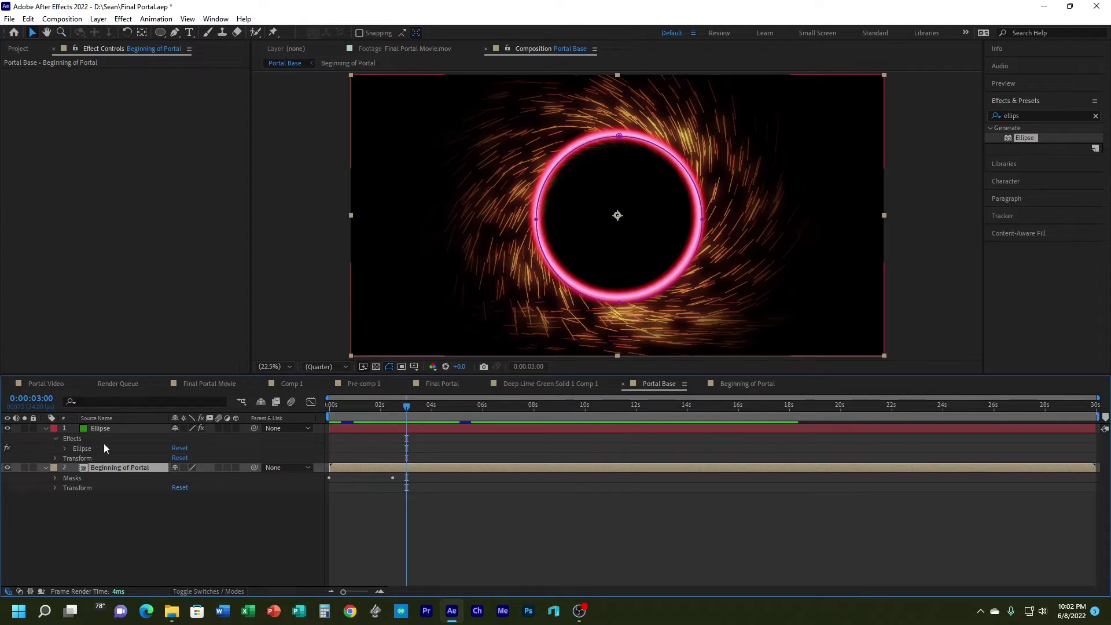
{"action": "left_click", "coordinate": [63, 449]}
{"action": "left_click", "coordinate": [177, 508]}
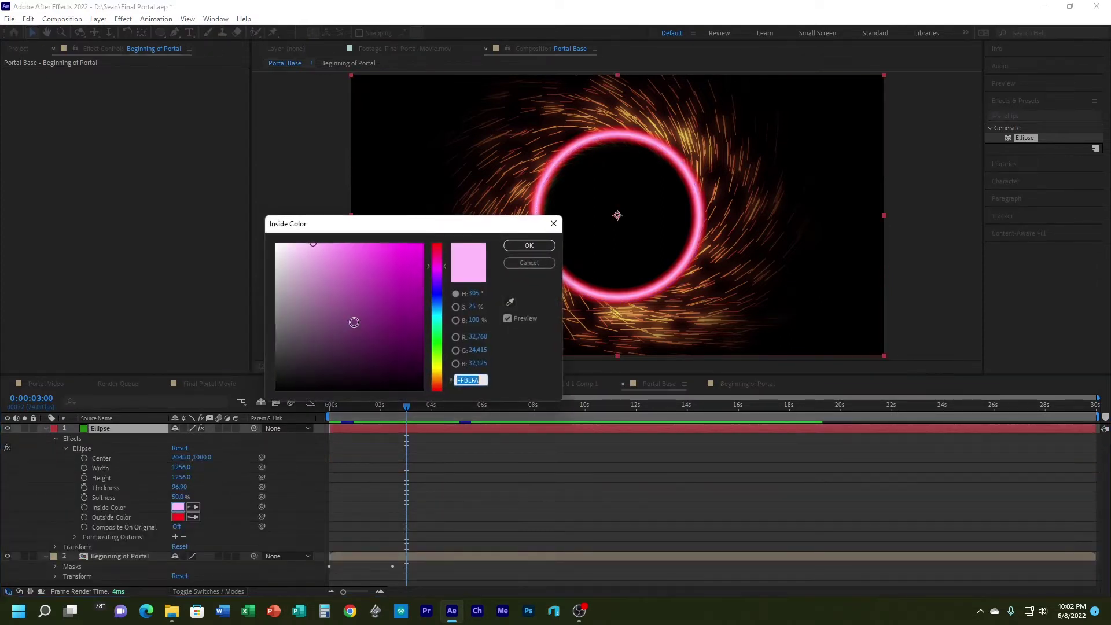
{"action": "type", "text": "FFFF50"}
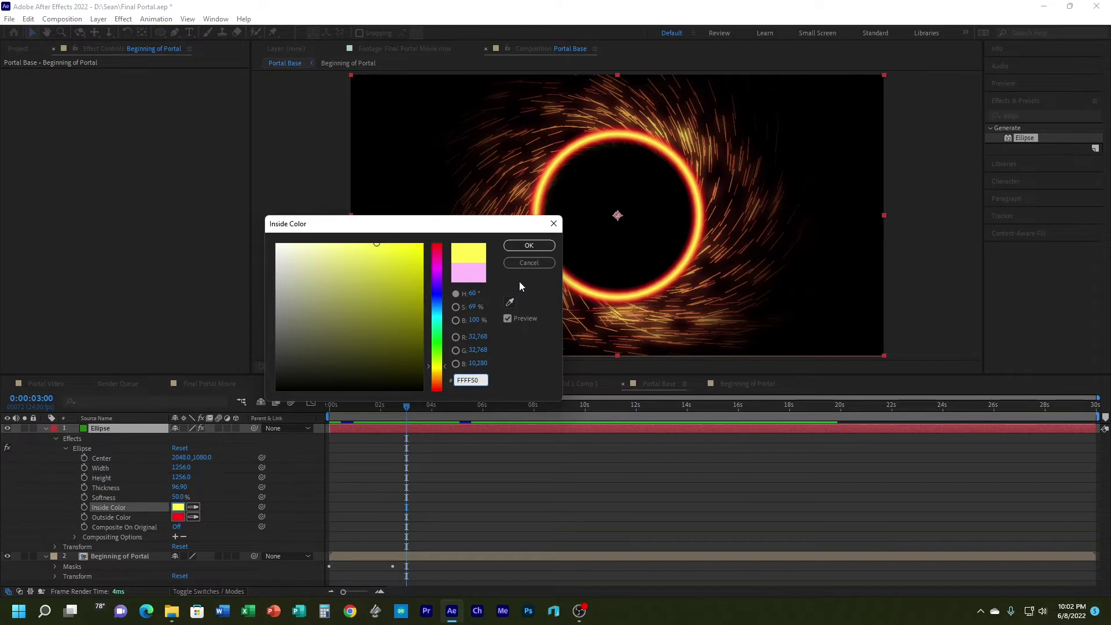
{"action": "left_click", "coordinate": [529, 245]}
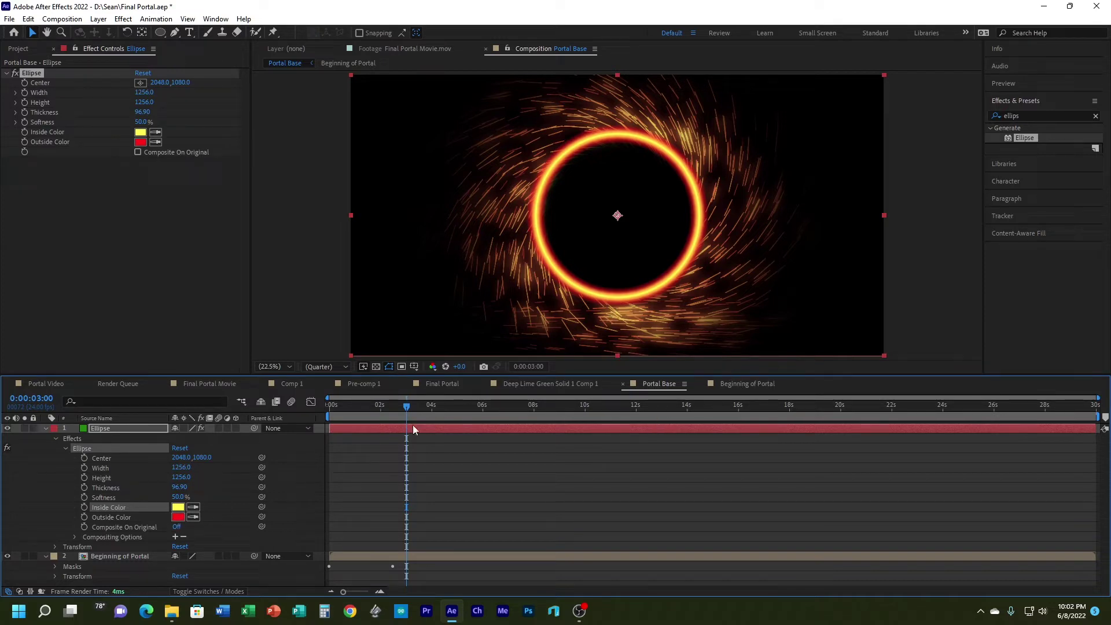
Step: Copy the hex value of the Glow effect's Color B from Sparking Base in the Beginning of Portal composition
{"action": "left_click", "coordinate": [178, 517]}
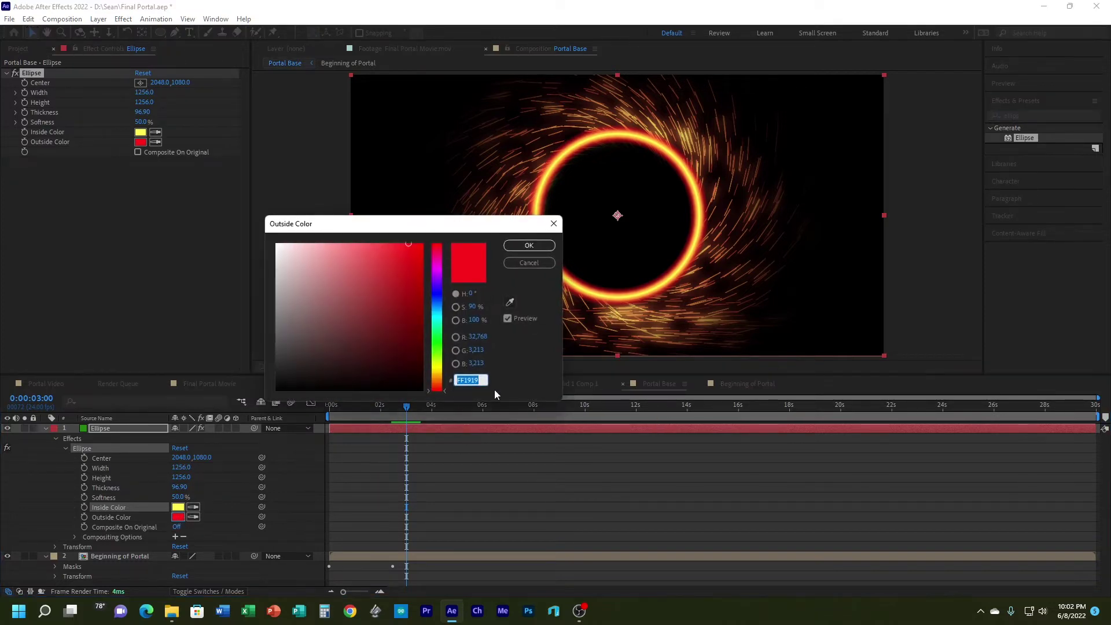
{"action": "left_click", "coordinate": [512, 262]}
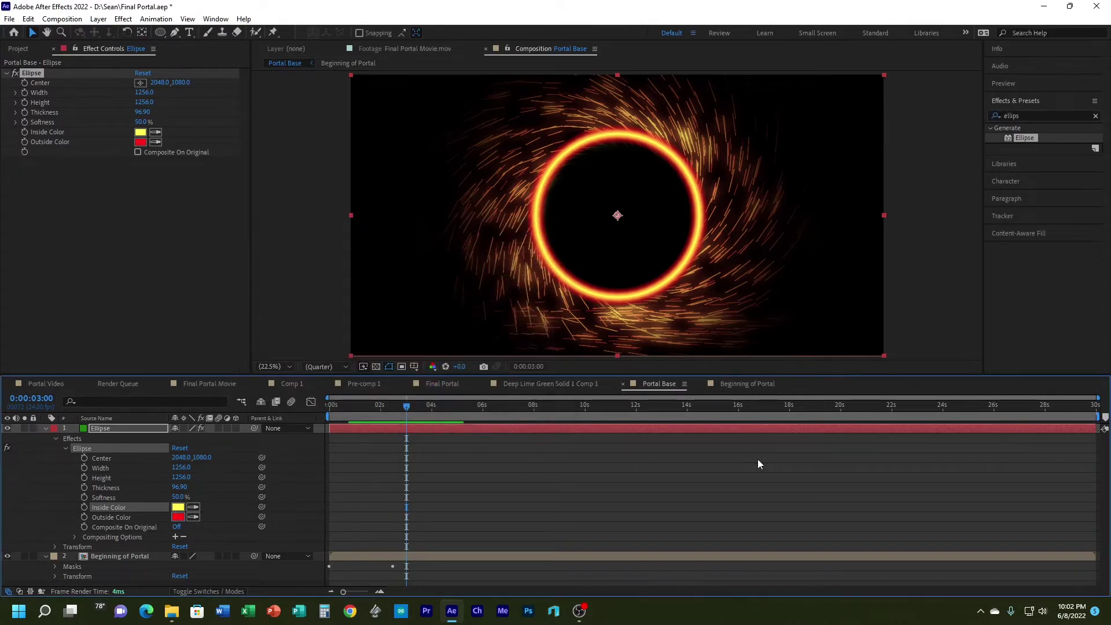
{"action": "left_click", "coordinate": [731, 384]}
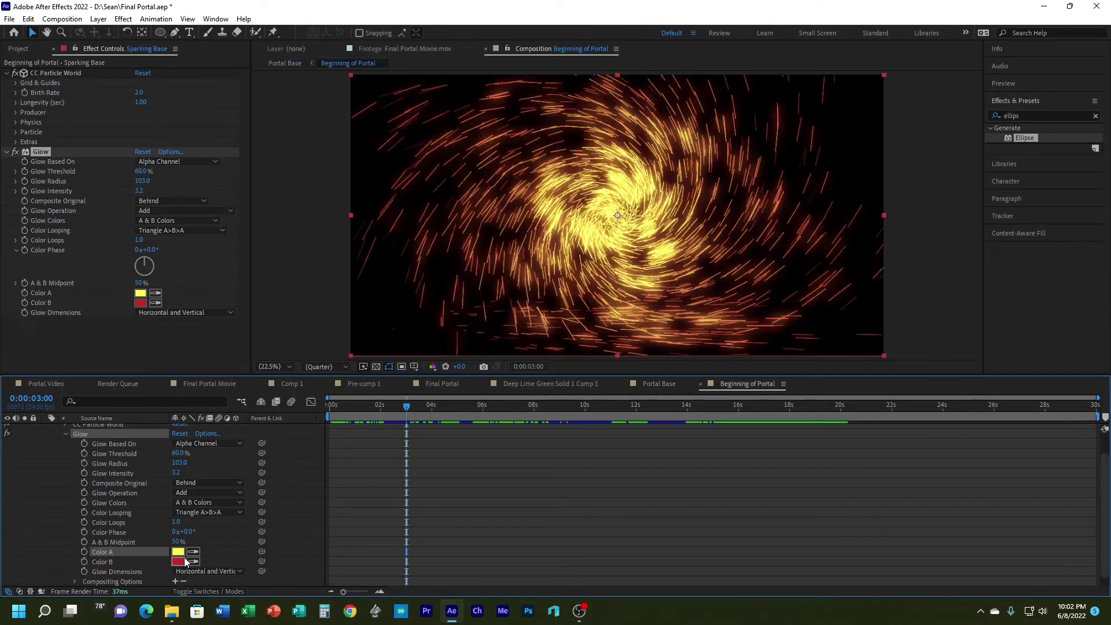
{"action": "left_click", "coordinate": [183, 560]}
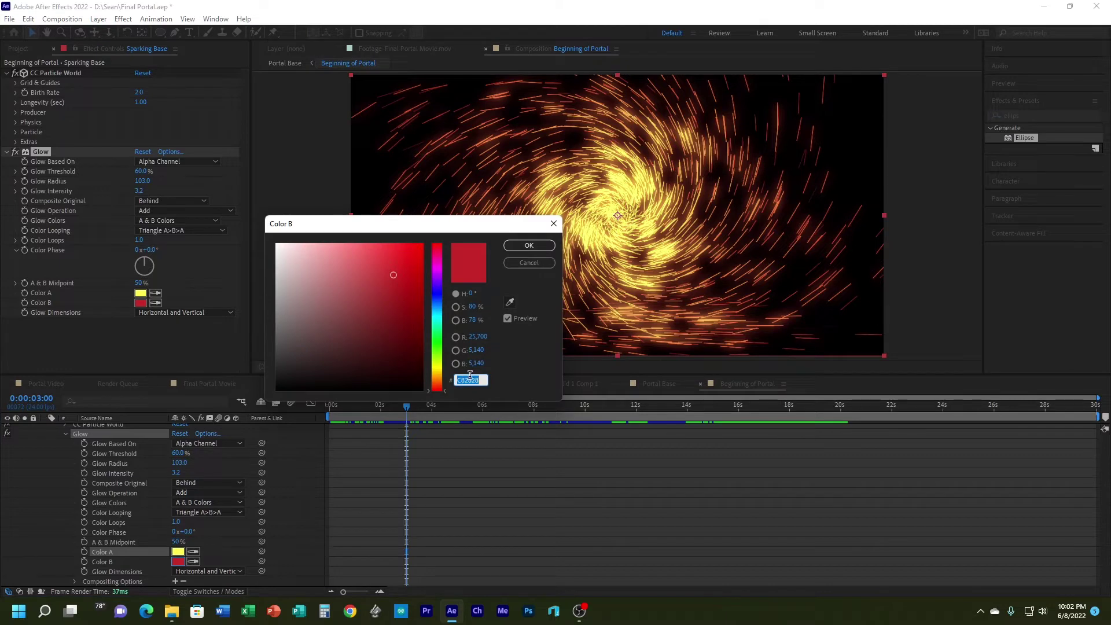
{"action": "left_click", "coordinate": [530, 245]}
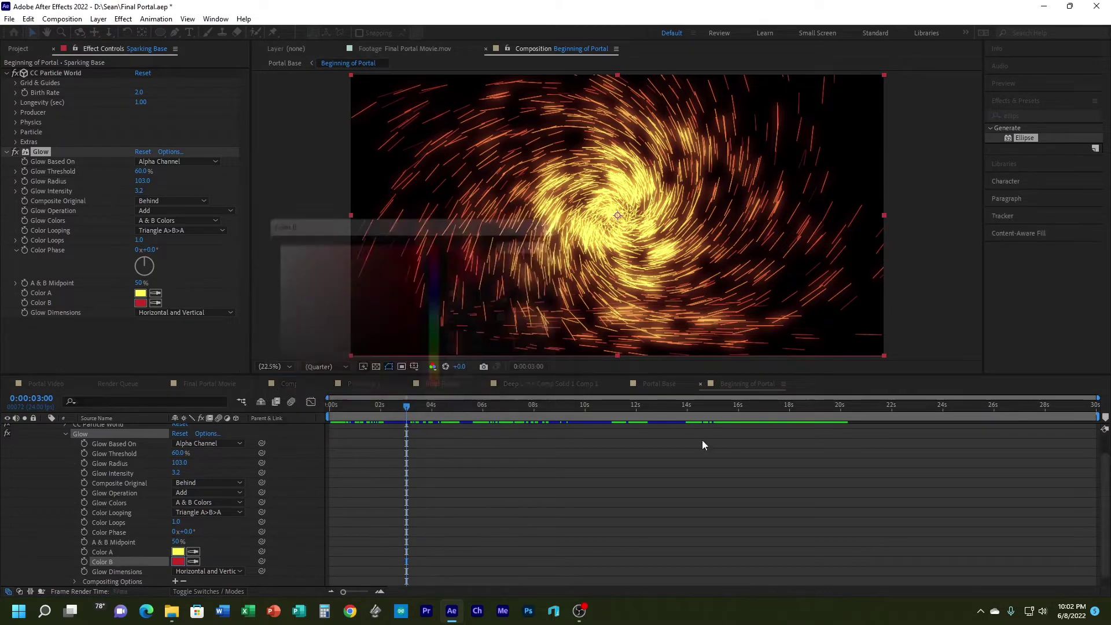
Step: Return to Portal Base and set the Ellipse effect's Outside Color to C82828
{"action": "left_click", "coordinate": [649, 383]}
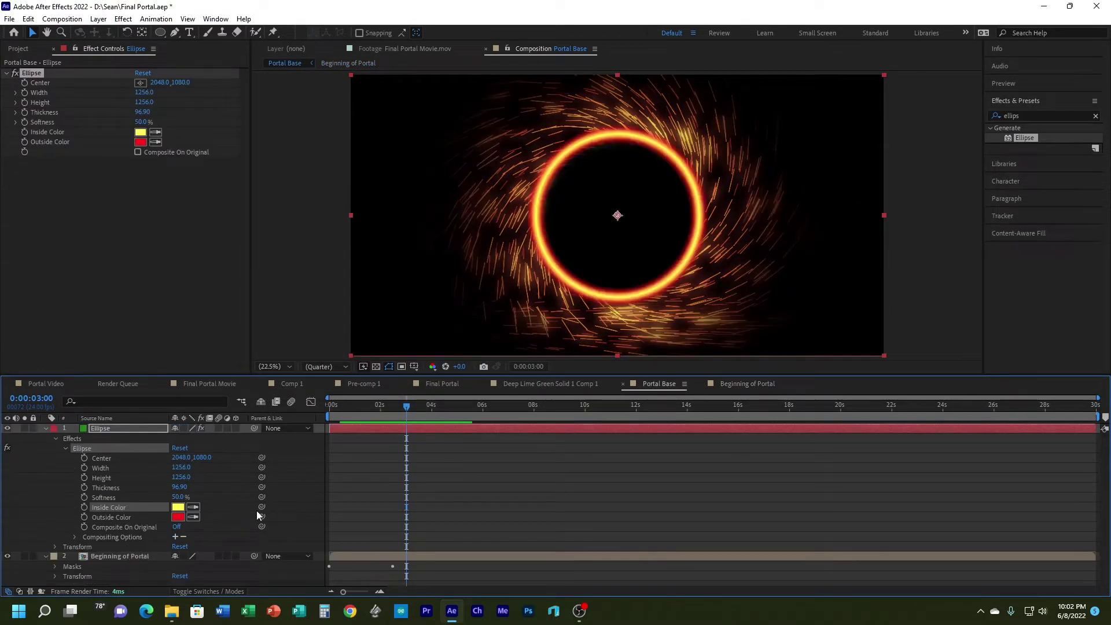
{"action": "left_click", "coordinate": [178, 519]}
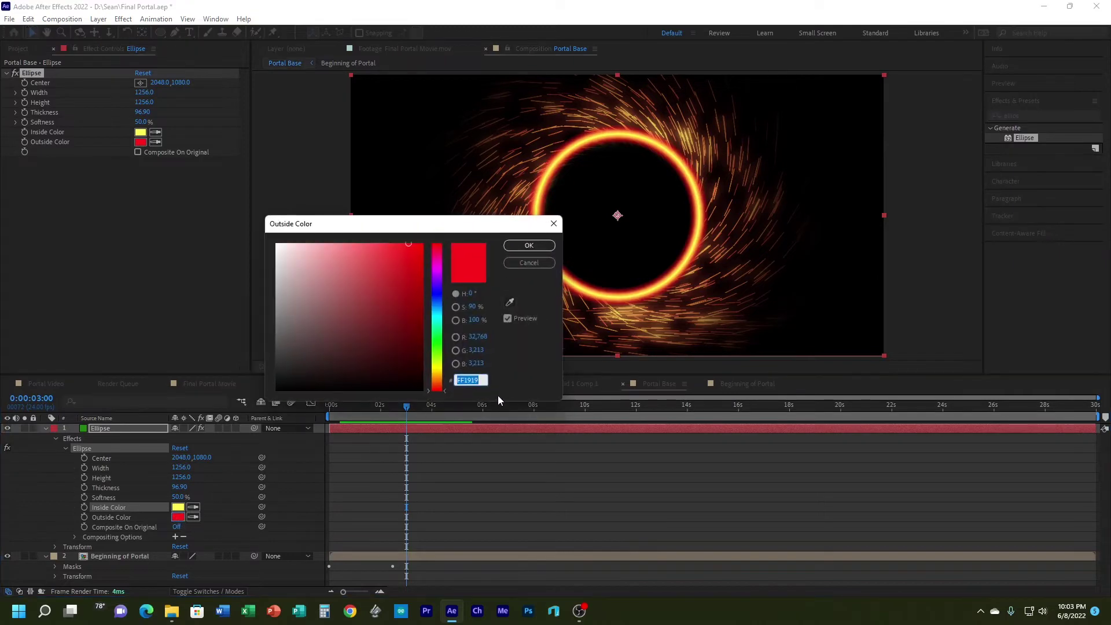
{"action": "type", "text": "C82828"}
{"action": "left_click", "coordinate": [529, 246]}
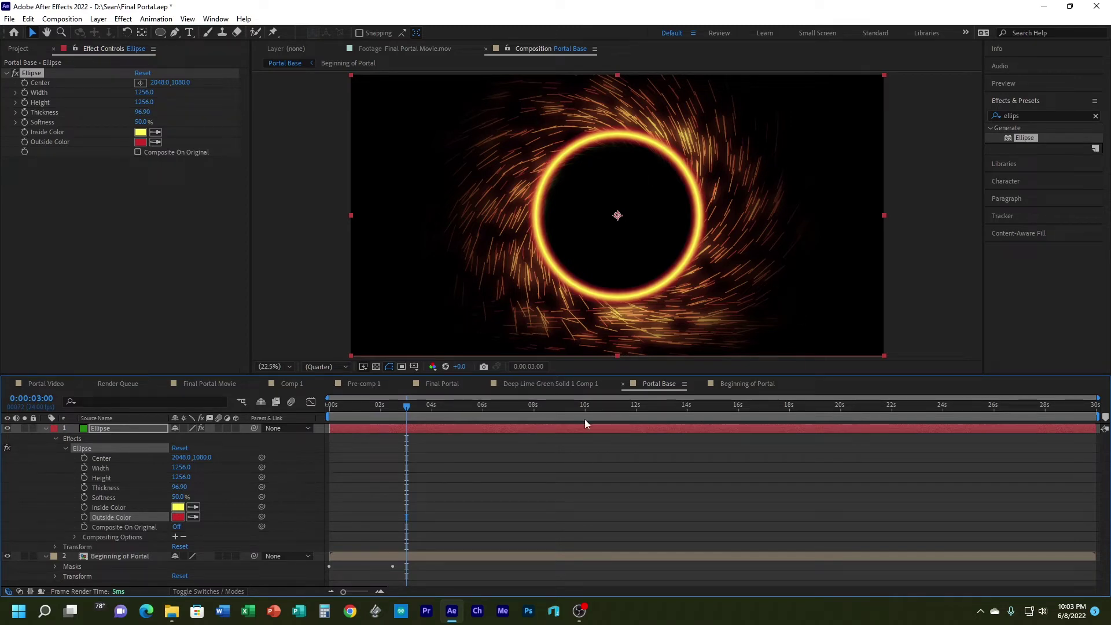
Step: Enable keyframing for the Ellipse effect's Width and Height at 0:00:00:00
{"action": "left_click_drag", "start_coordinate": [408, 408], "coordinate": [281, 438]}
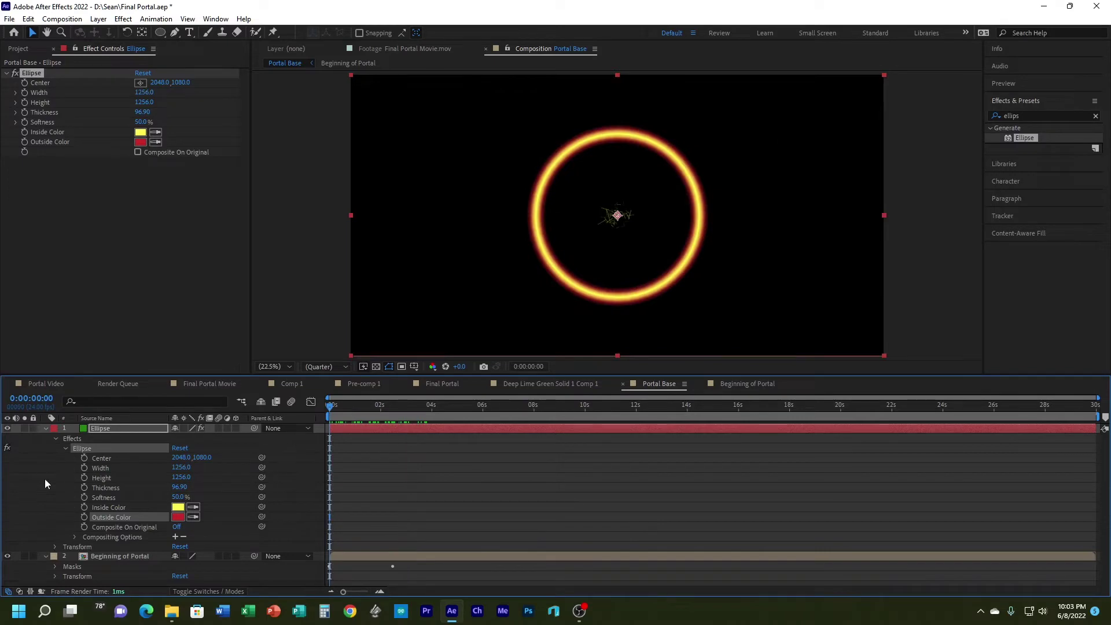
{"action": "left_click_drag", "start_coordinate": [339, 408], "coordinate": [317, 417]}
{"action": "left_click", "coordinate": [85, 468]}
{"action": "left_click", "coordinate": [84, 477]}
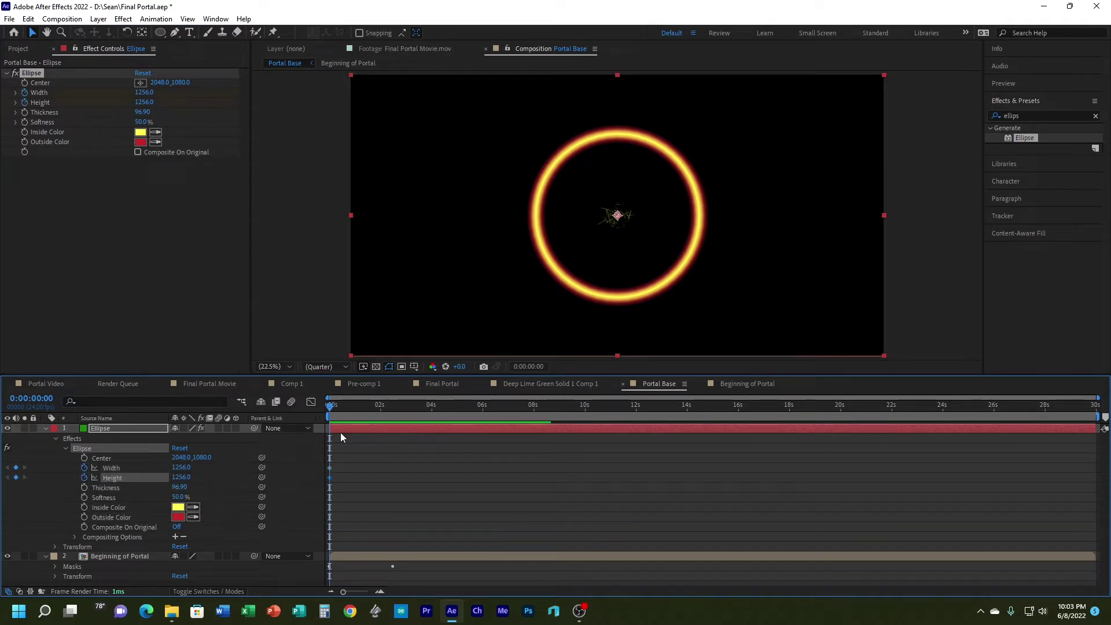
Step: Set the Ellipse effect's Height and Width to 0 at the 0:00:00:00 keyframes
{"action": "left_click_drag", "start_coordinate": [184, 480], "coordinate": [127, 480]}
{"action": "left_click", "coordinate": [182, 478]}
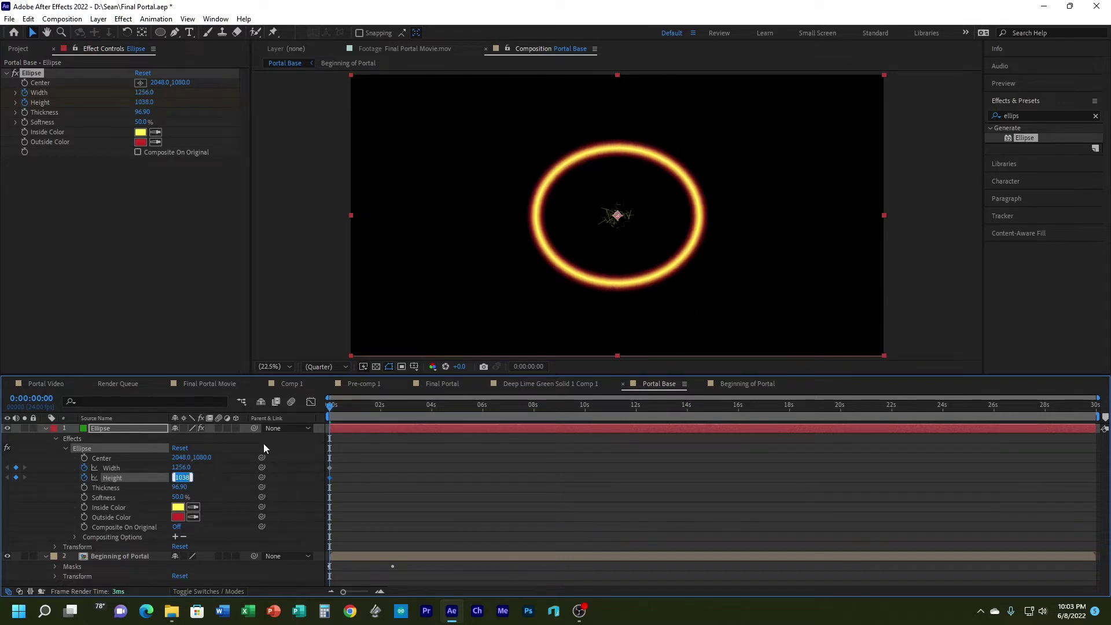
{"action": "type", "text": "0"}
{"action": "key", "text": "Return"}
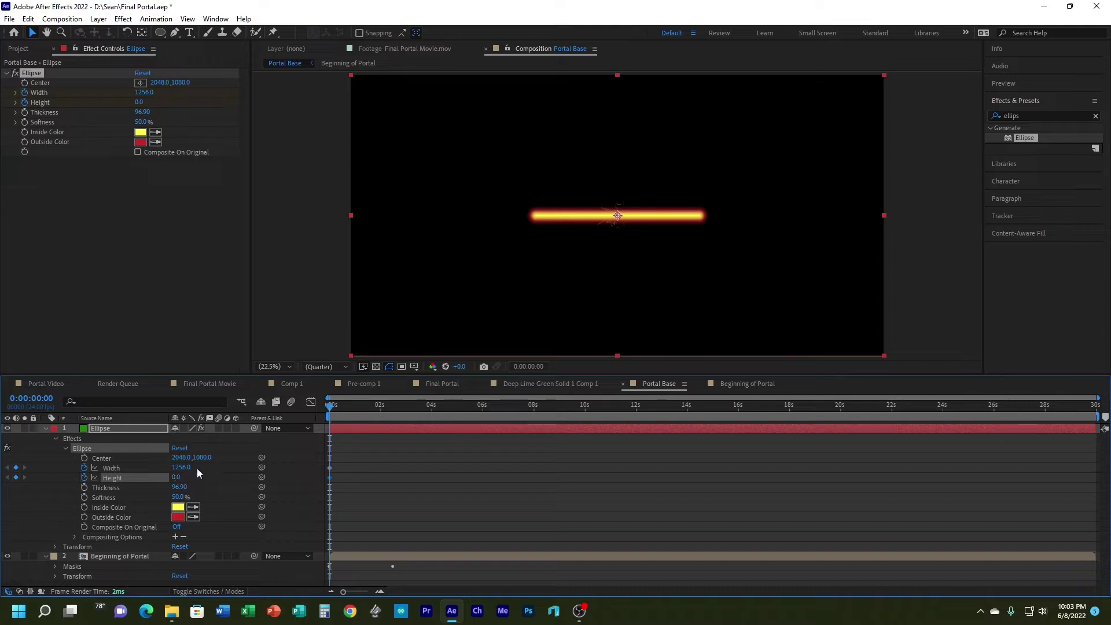
{"action": "left_click", "coordinate": [183, 467]}
{"action": "type", "text": "0"}
{"action": "key", "text": "Return"}
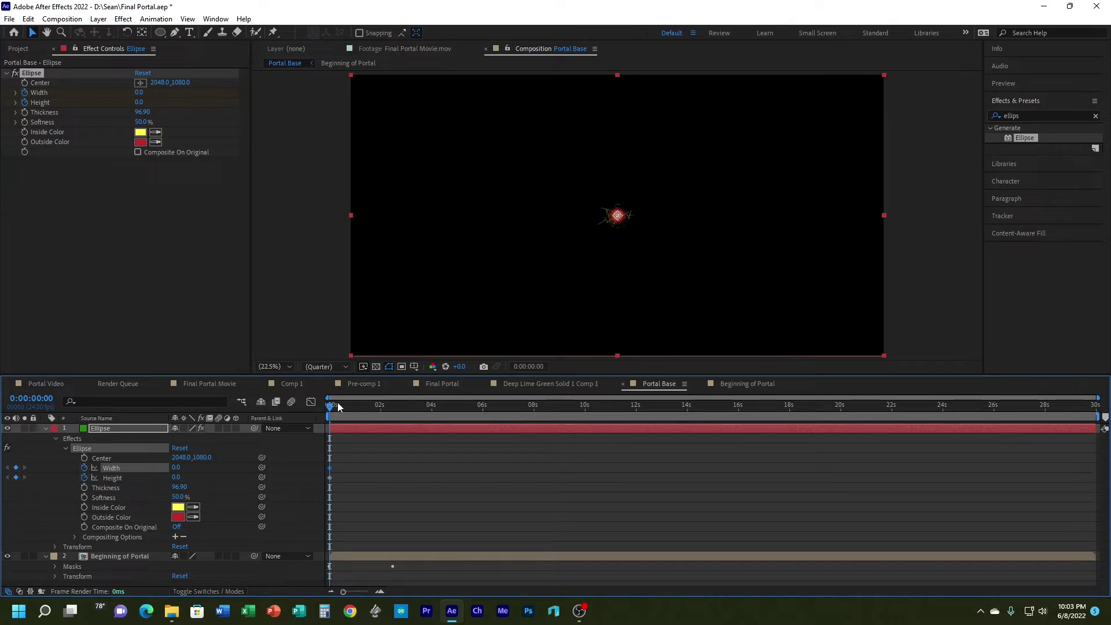
Step: Add Width and Height keyframes of 1256 to the Ellipse effect at 0:00:02:11
{"action": "left_click_drag", "start_coordinate": [332, 405], "coordinate": [392, 401]}
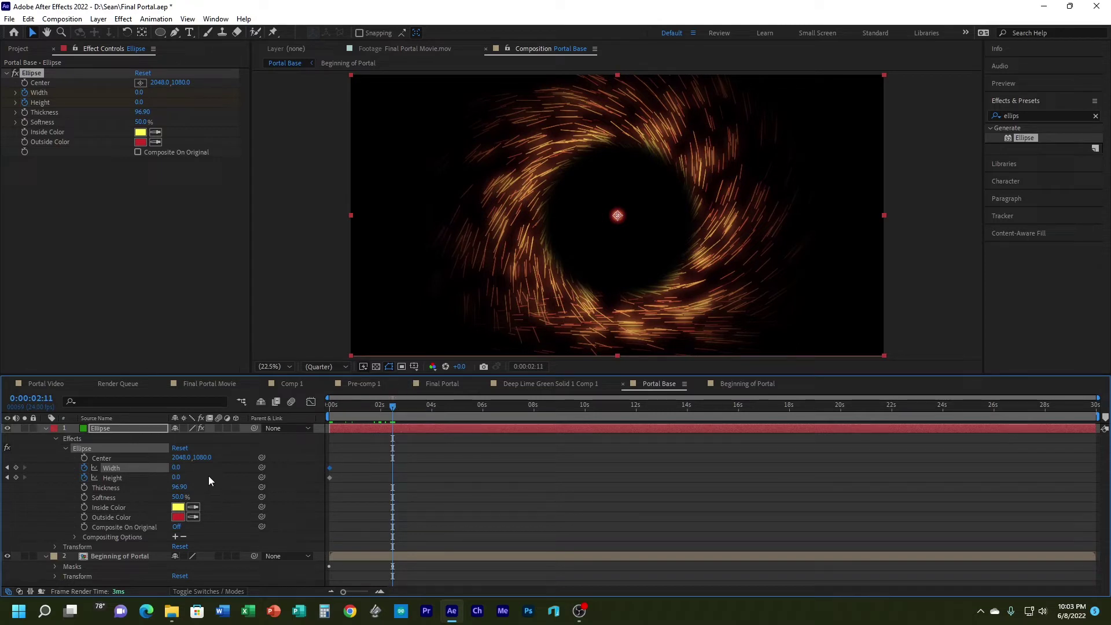
{"action": "left_click", "coordinate": [175, 467]}
{"action": "type", "text": "1256"}
{"action": "key", "text": "Return"}
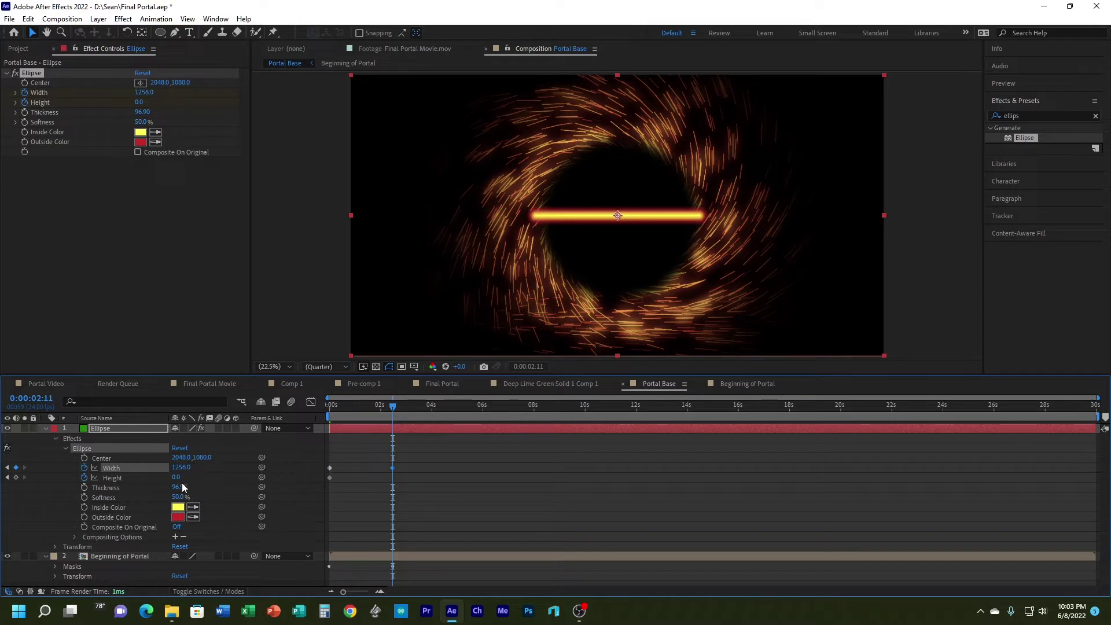
{"action": "left_click", "coordinate": [184, 476]}
{"action": "type", "text": "1256"}
{"action": "key", "text": "Return"}
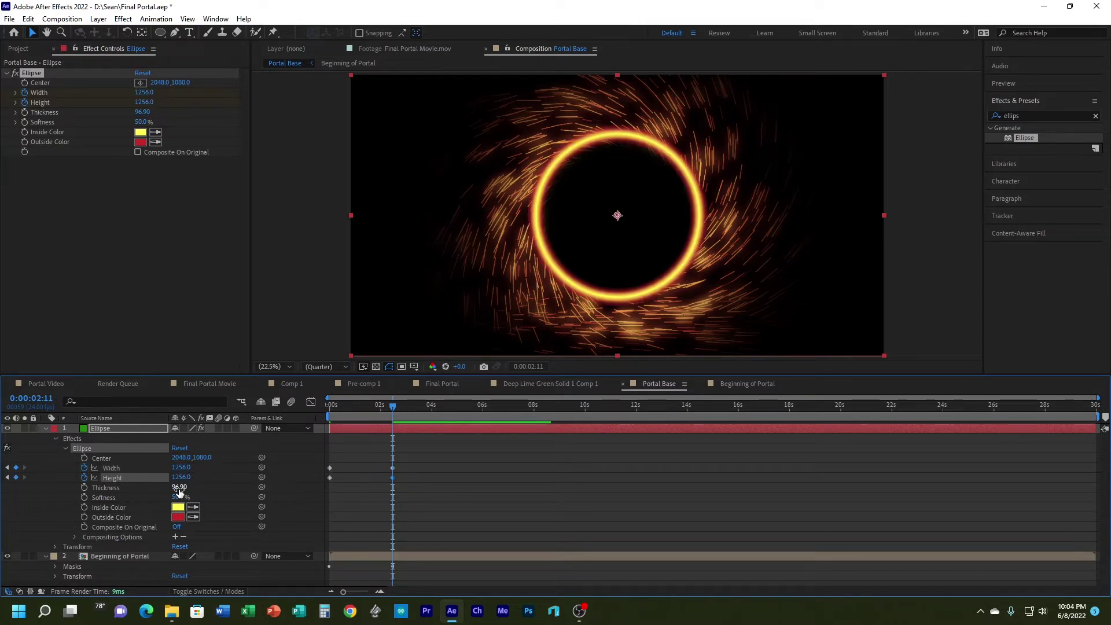
Step: Find the Wave Warp distortion effect in the effects library and apply it to the Ellipse layer
{"action": "mouse_move", "coordinate": [392, 405]}
{"action": "left_mouse_down"}
{"action": "mouse_move", "coordinate": [317, 417]}
{"action": "mouse_move", "coordinate": [432, 414]}
{"action": "mouse_move", "coordinate": [316, 416]}
{"action": "mouse_move", "coordinate": [402, 408]}
{"action": "left_mouse_up"}
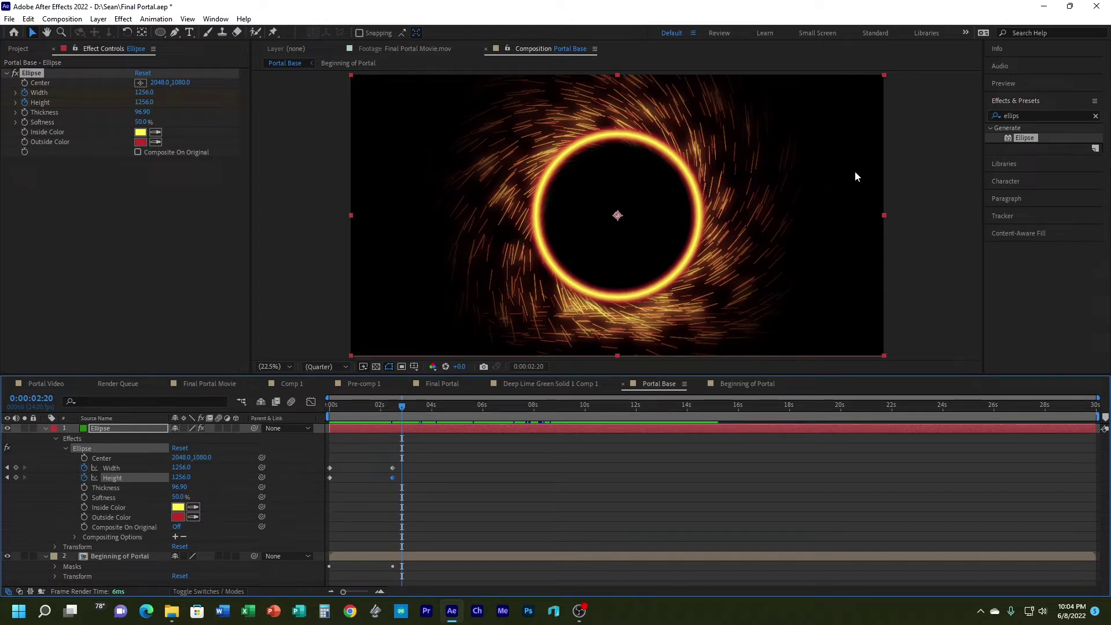
{"action": "left_click", "coordinate": [1095, 116]}
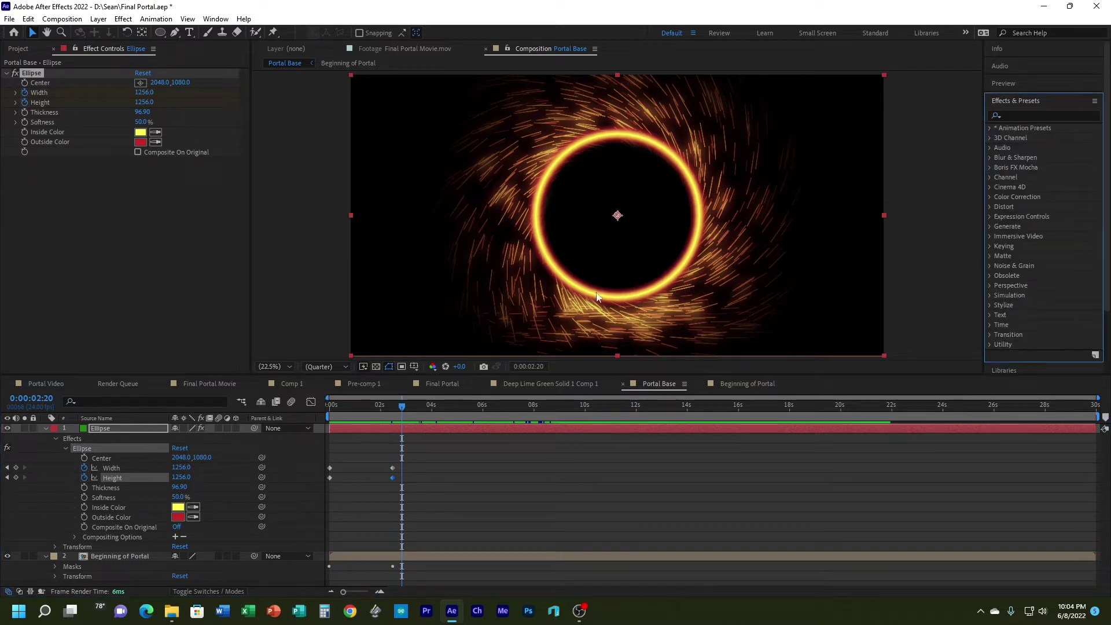
{"action": "left_click", "coordinate": [1027, 116]}
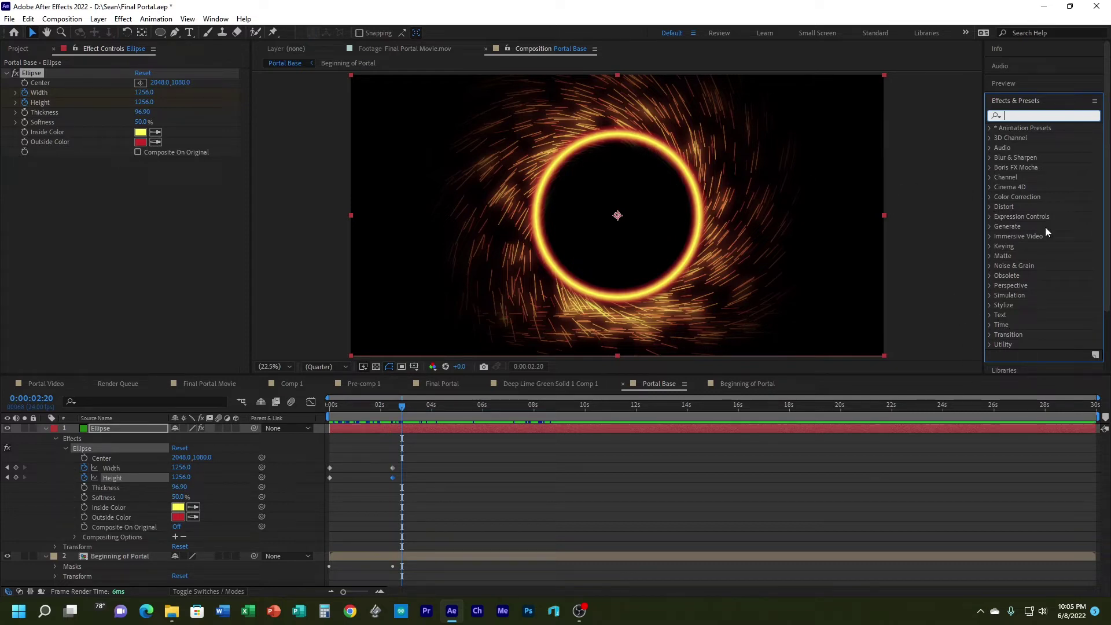
{"action": "type", "text": "qw"}
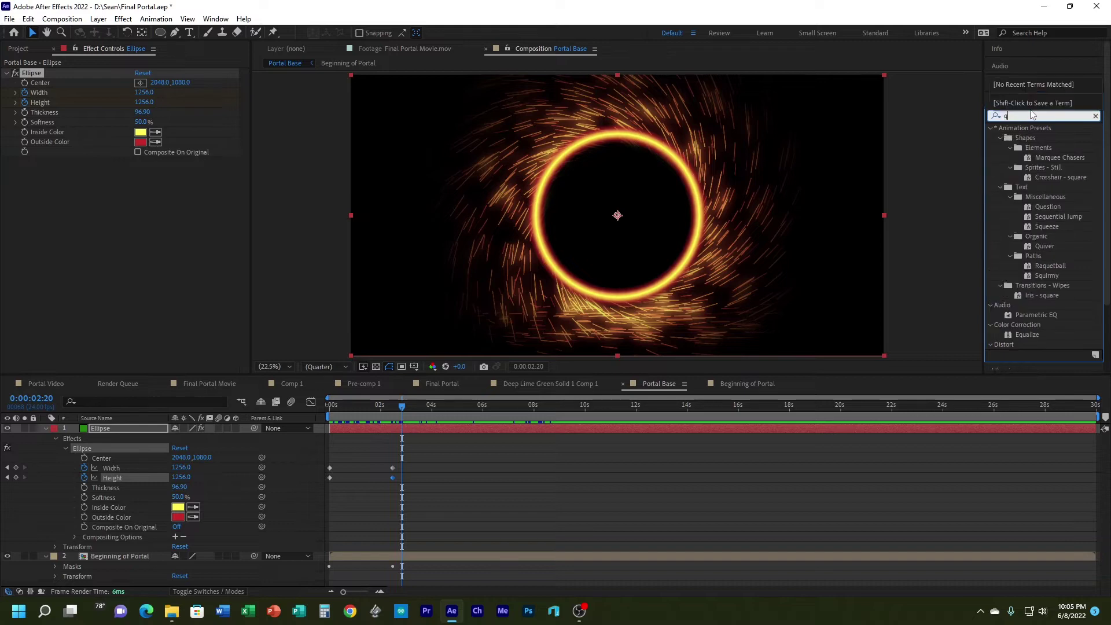
{"action": "key", "text": "BackSpace"}
{"action": "key", "text": "BackSpace"}
{"action": "type", "text": "wave"}
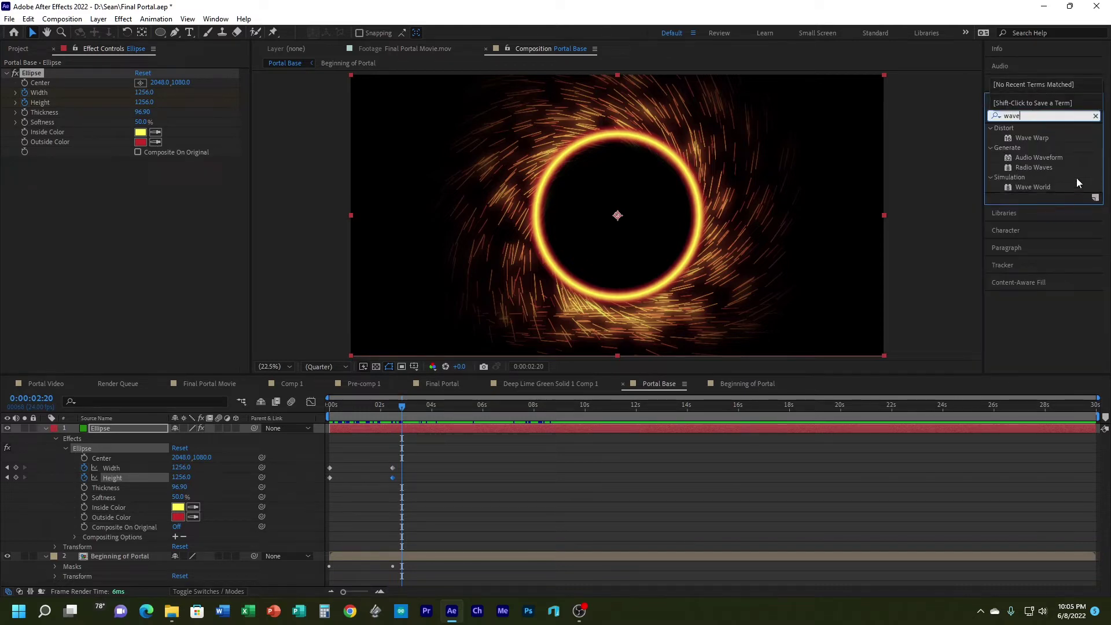
{"action": "left_click_drag", "start_coordinate": [1027, 137], "coordinate": [450, 428]}
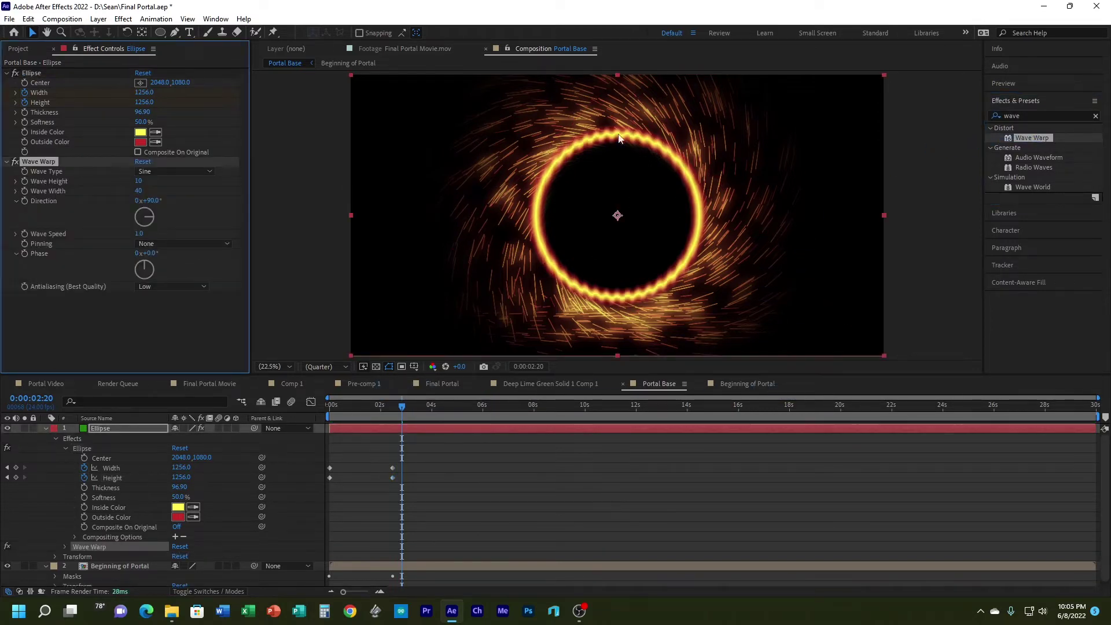
Step: Preview the Wave Warp motion on the ring from 0:00:02:09
{"action": "mouse_move", "coordinate": [400, 408]}
{"action": "left_mouse_down"}
{"action": "mouse_move", "coordinate": [522, 416]}
{"action": "mouse_move", "coordinate": [341, 401]}
{"action": "mouse_move", "coordinate": [390, 405]}
{"action": "left_mouse_up"}
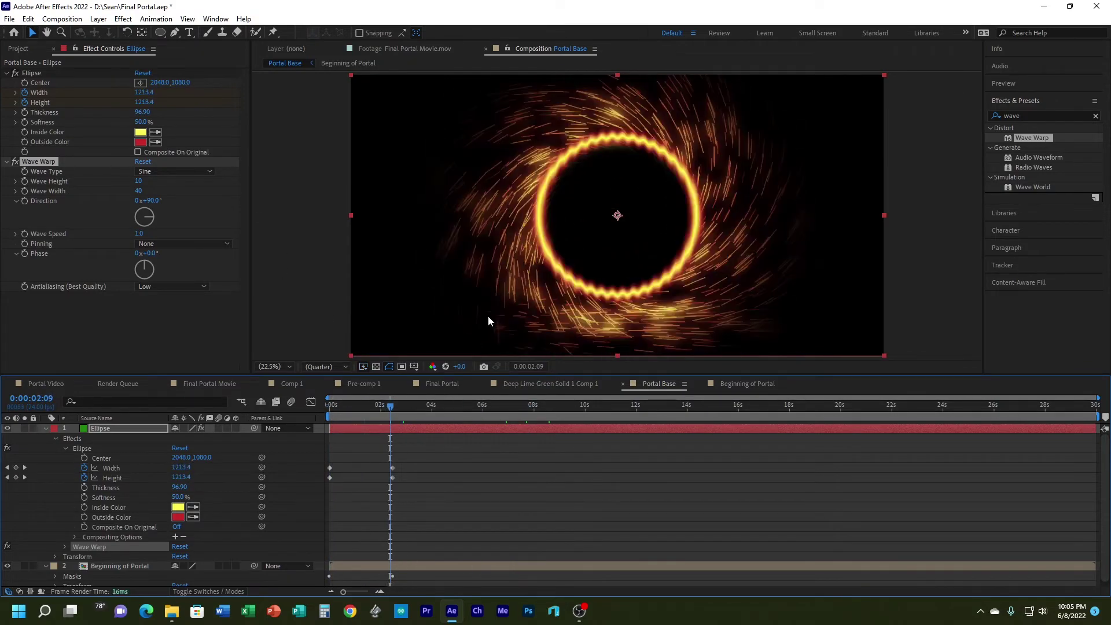
{"action": "key", "text": "space"}
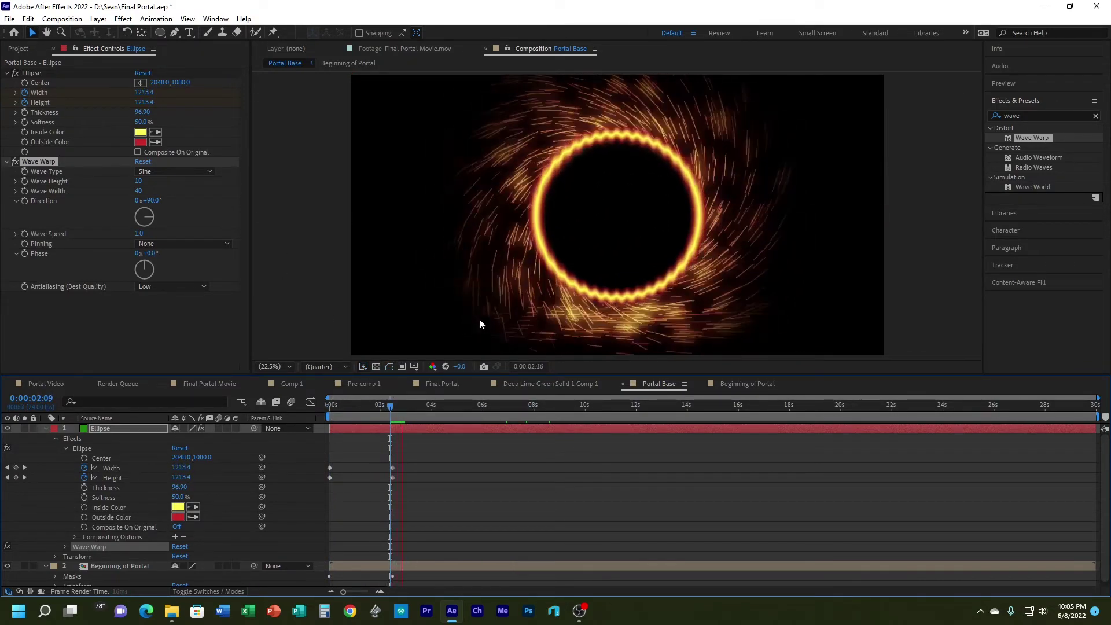
{"action": "key", "text": "space"}
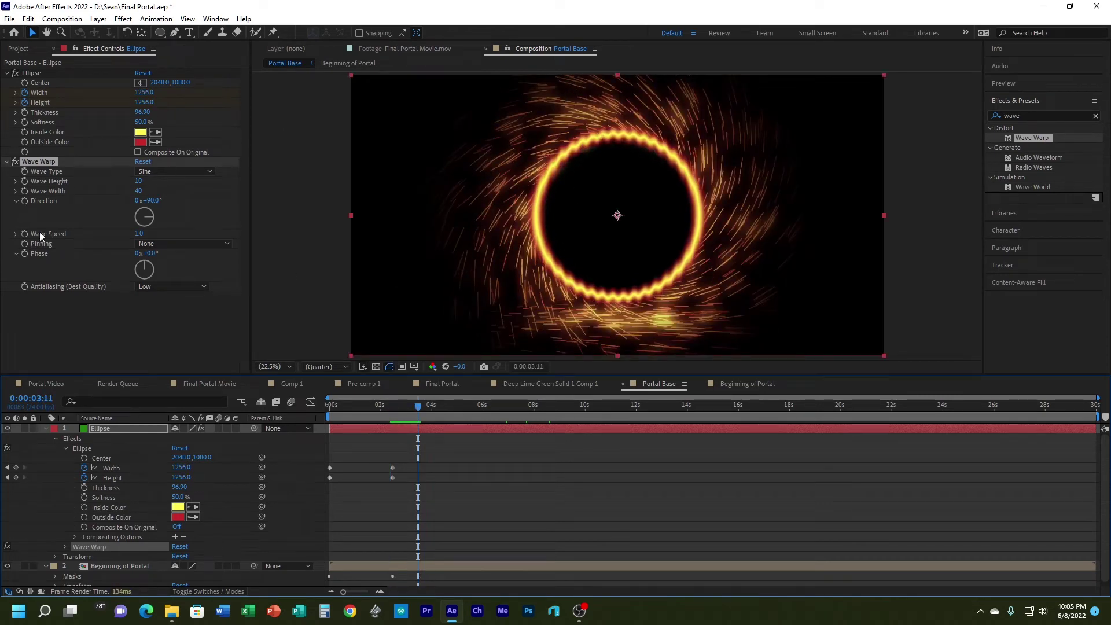
Step: Duplicate the Wave Warp effect on the Ellipse layer and set the copy's Direction to 0°
{"action": "left_click", "coordinate": [36, 161]}
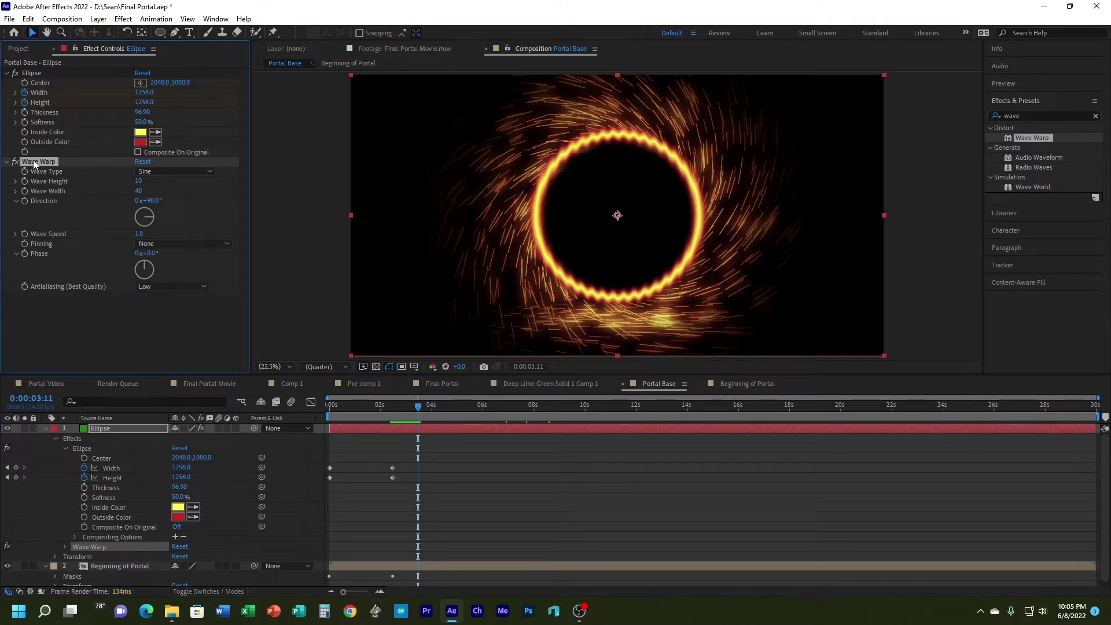
{"action": "key", "text": "ctrl+d"}
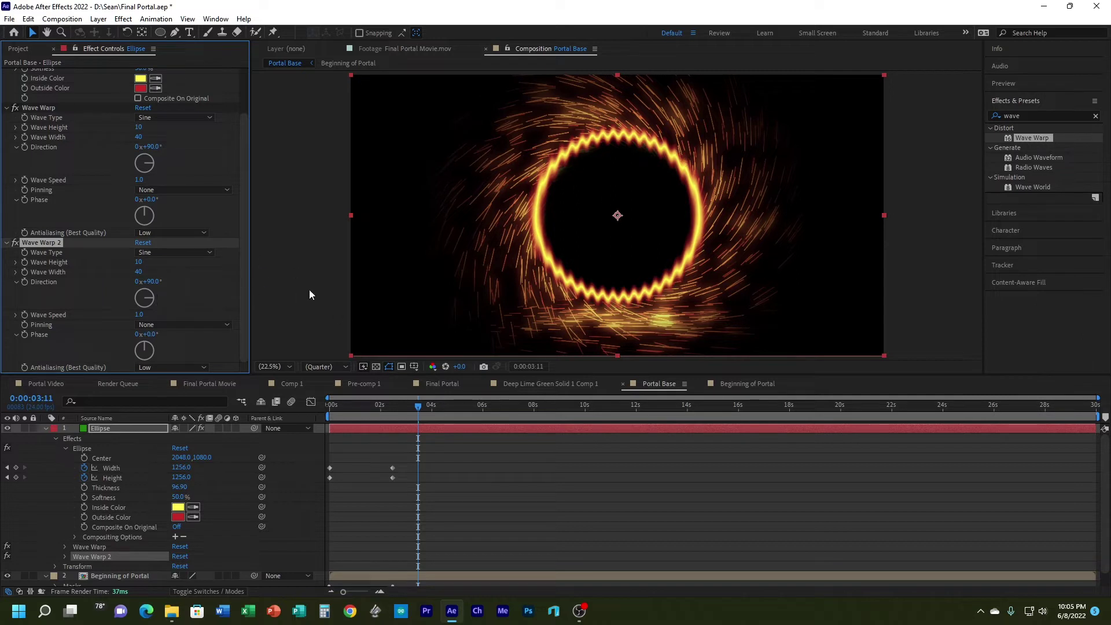
{"action": "left_click", "coordinate": [153, 282]}
{"action": "type", "text": "0"}
{"action": "key", "text": "Return"}
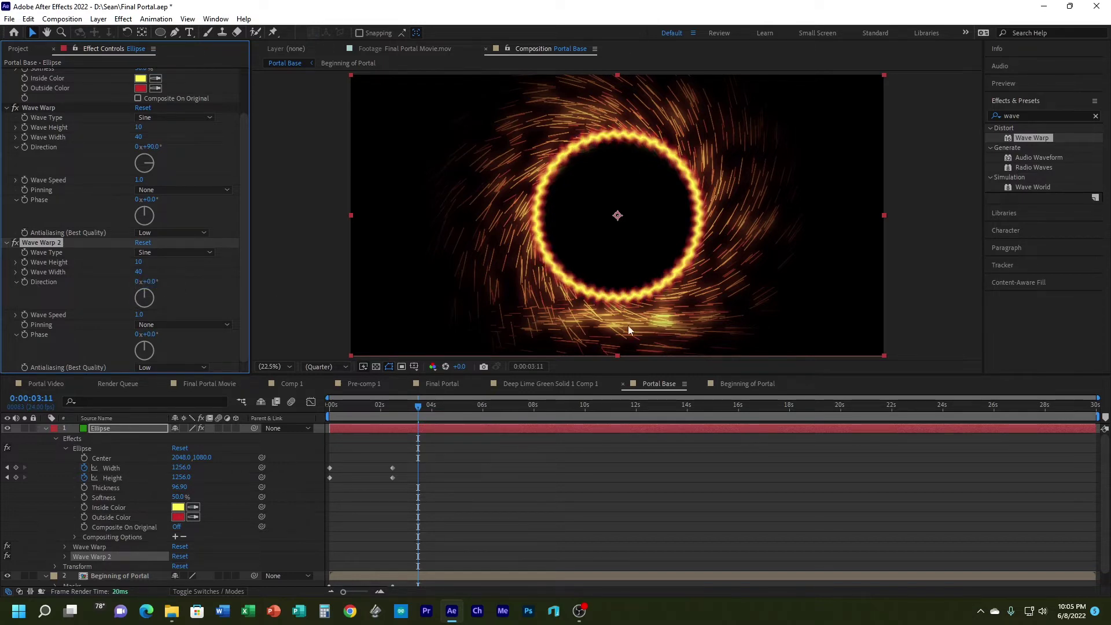
Step: Preview the ring animation with both Wave Warp effects from 0:00:00:00
{"action": "left_click_drag", "start_coordinate": [419, 405], "coordinate": [260, 413]}
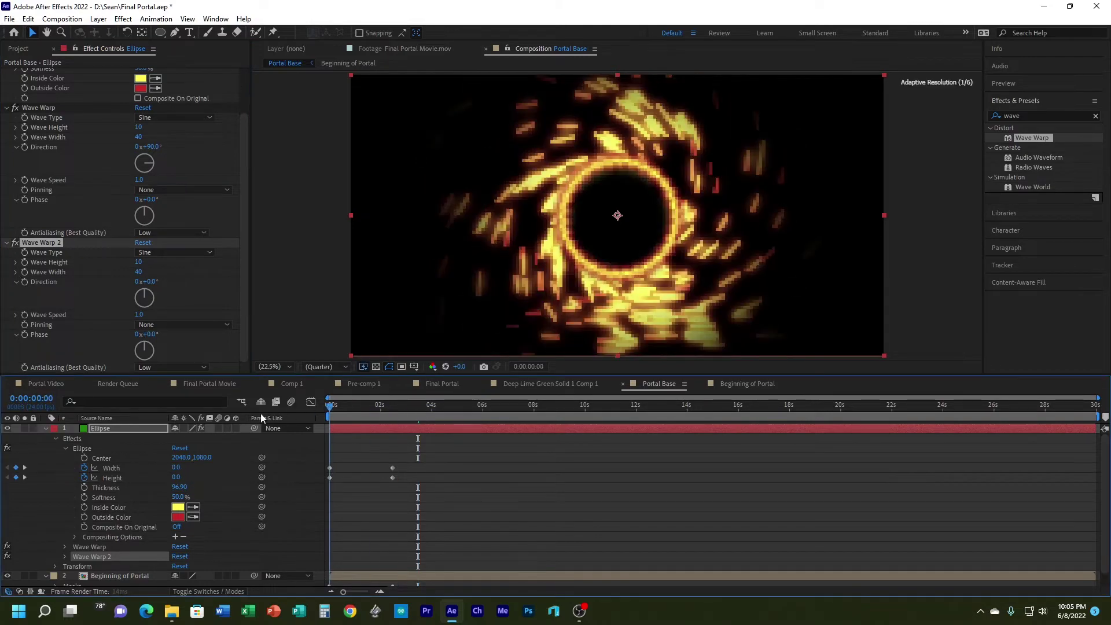
{"action": "key", "text": "space"}
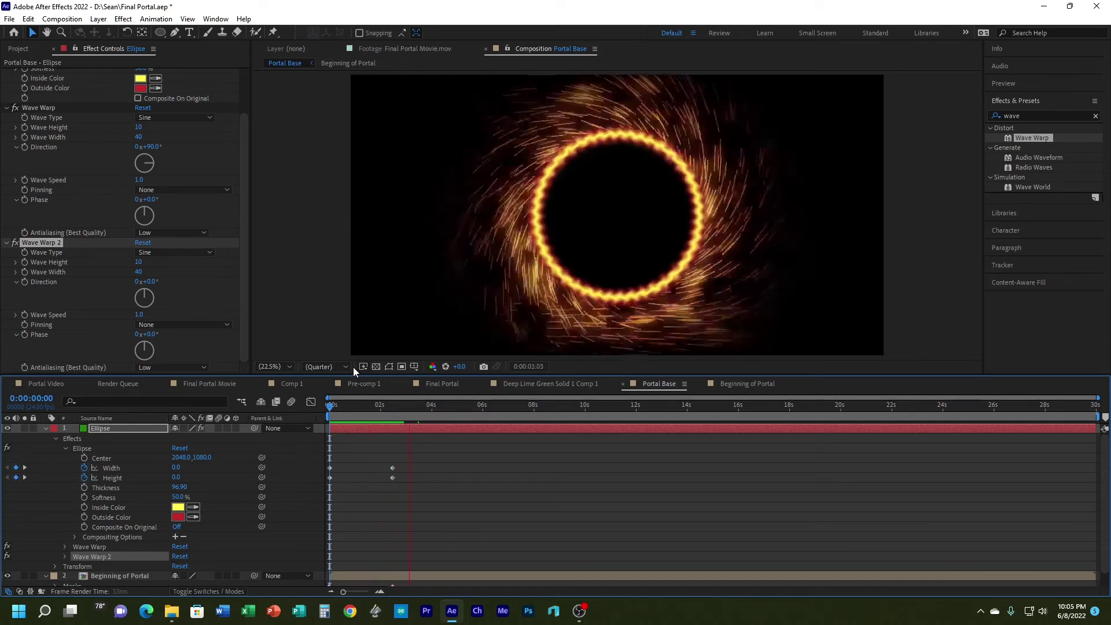
{"action": "key", "text": "space"}
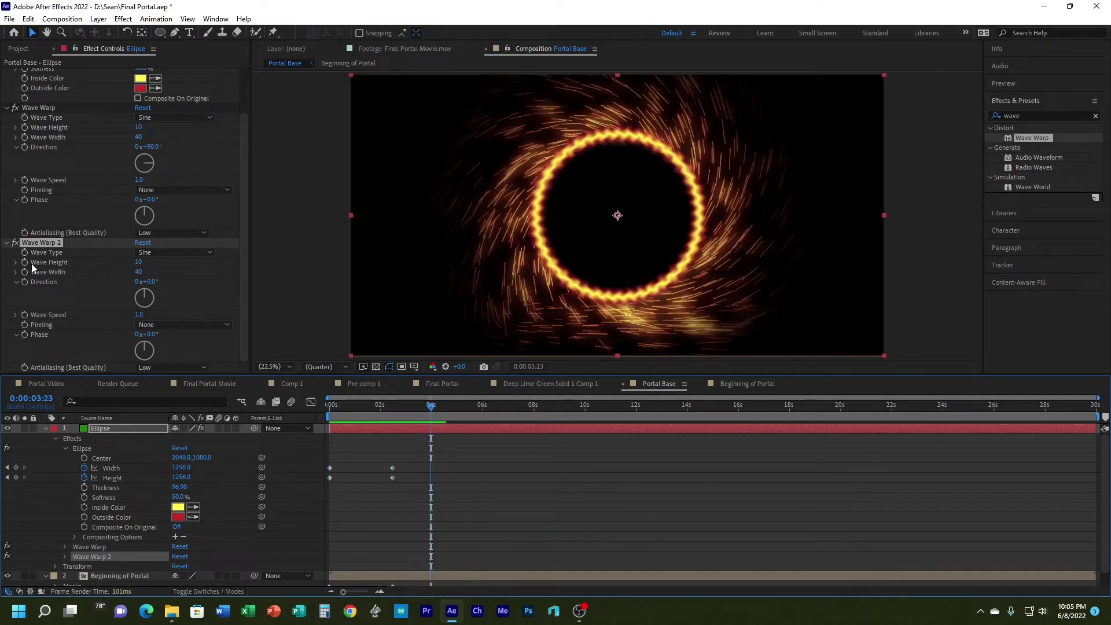
Step: Collapse the Ellipse layer's existing effect settings and apply the Twirl distortion effect to the layer
{"action": "left_click", "coordinate": [7, 243]}
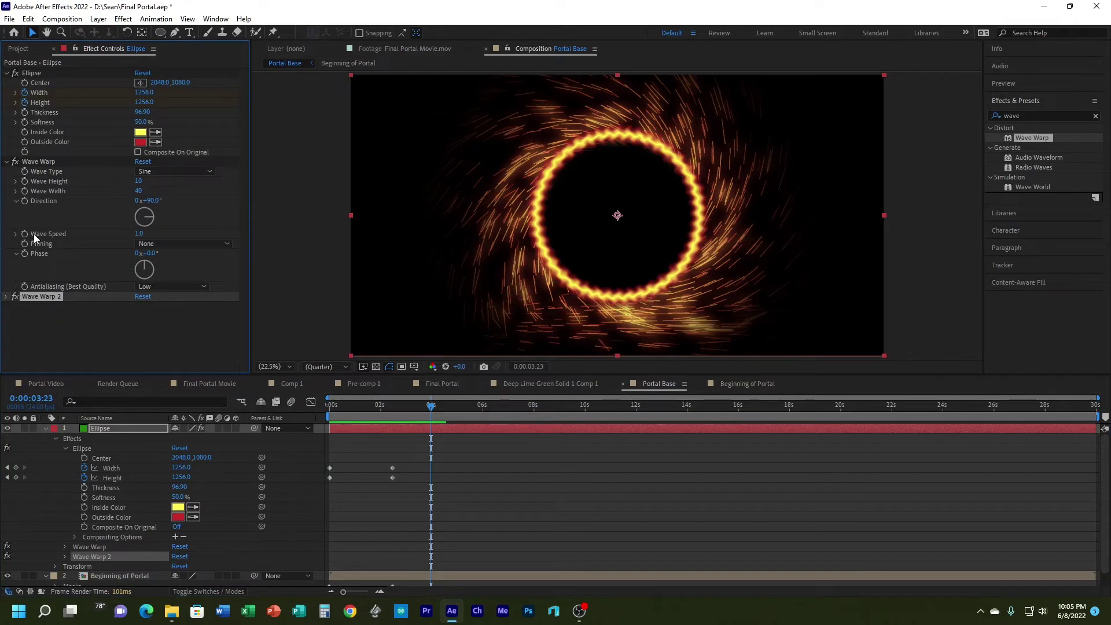
{"action": "left_click", "coordinate": [8, 163]}
{"action": "left_click", "coordinate": [6, 74]}
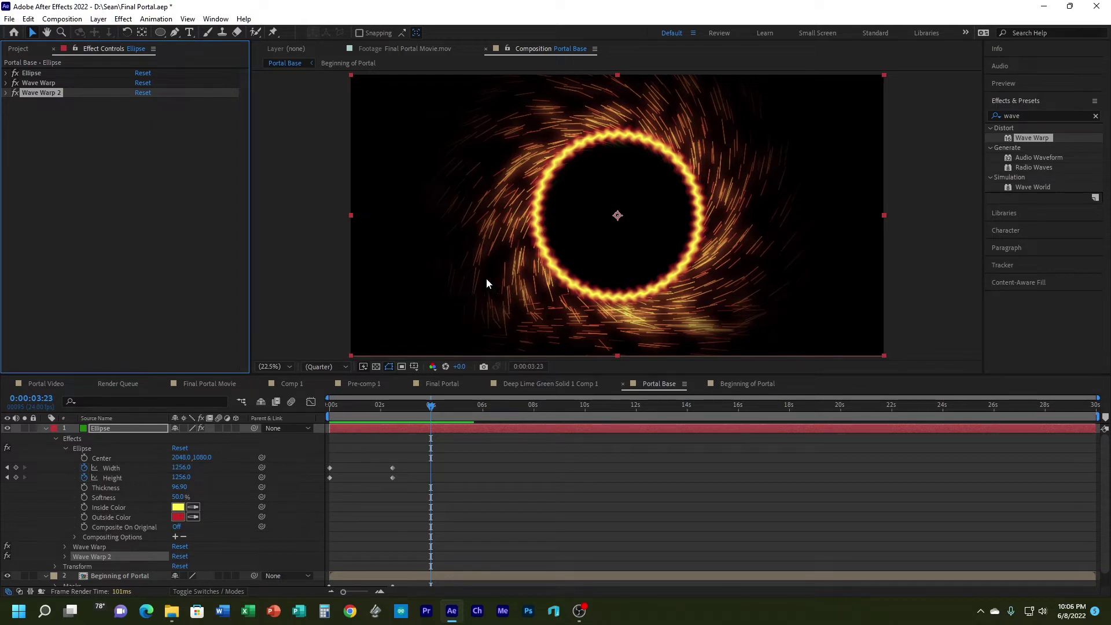
{"action": "left_click", "coordinate": [1025, 116]}
{"action": "type", "text": "twir"}
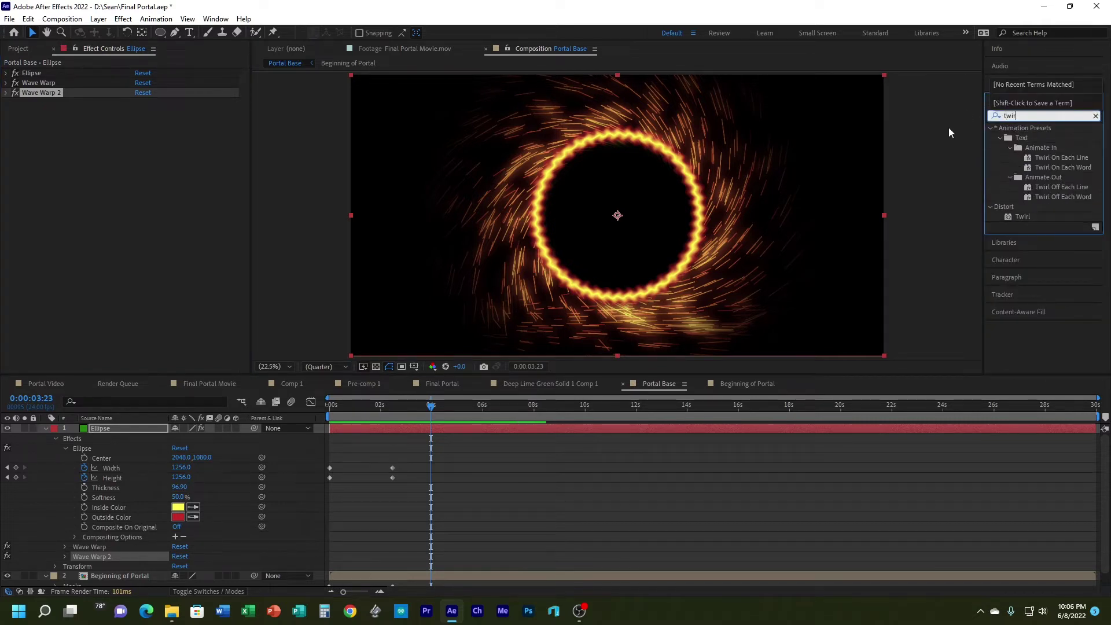
{"action": "left_click_drag", "start_coordinate": [1028, 216], "coordinate": [459, 428]}
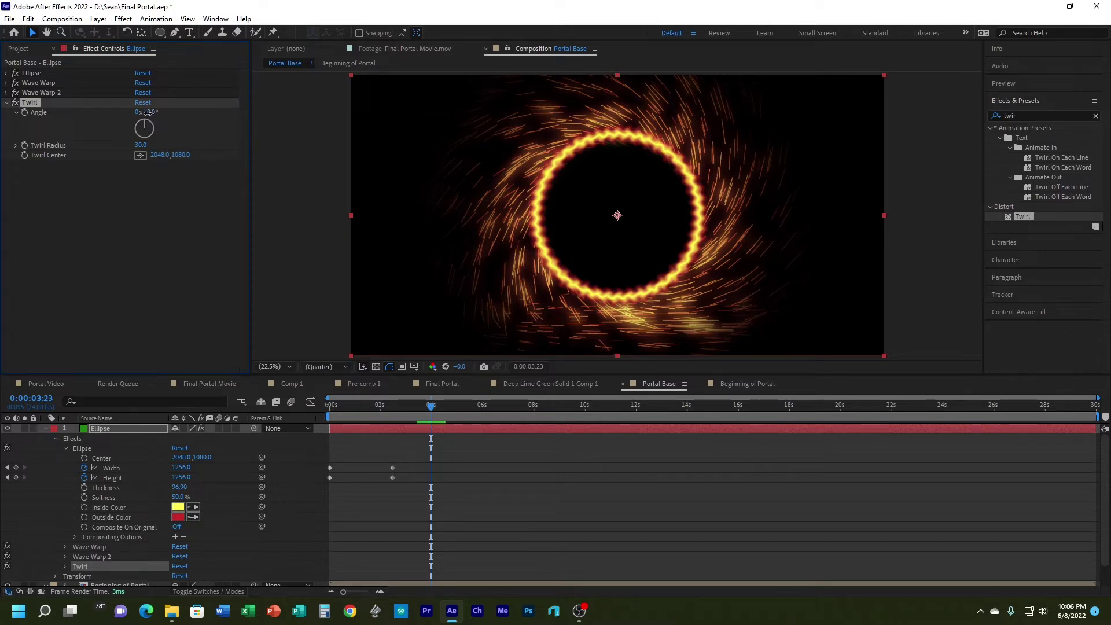
Step: Set the Twirl effect's Angle to 270° and collapse the Ellipse layer's properties in the timeline
{"action": "left_click_drag", "start_coordinate": [148, 115], "coordinate": [296, 110]}
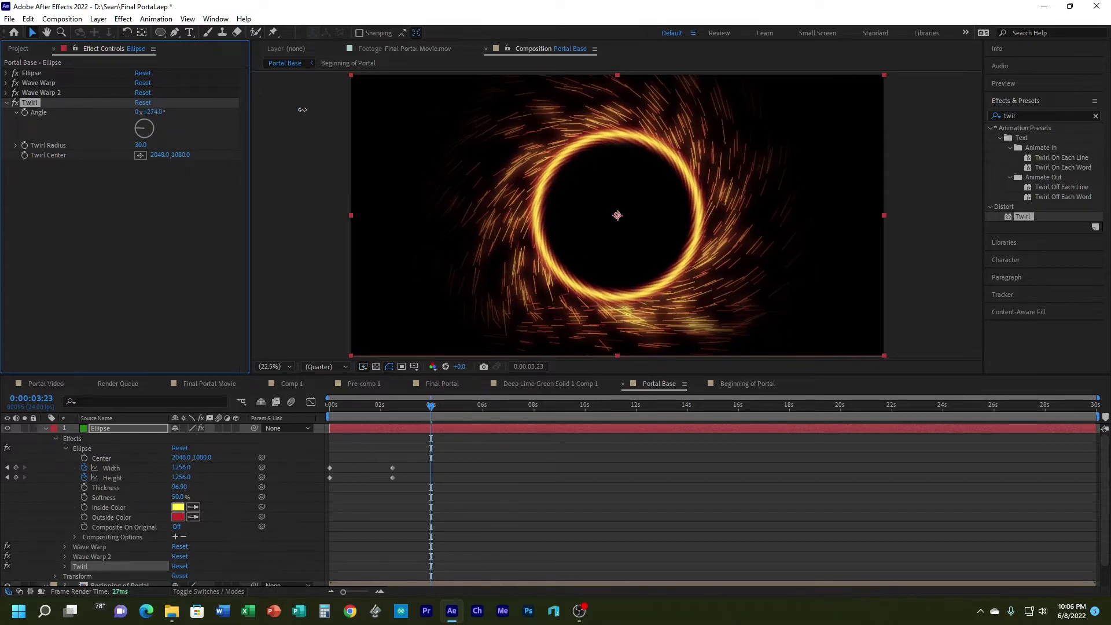
{"action": "left_click", "coordinate": [152, 112]}
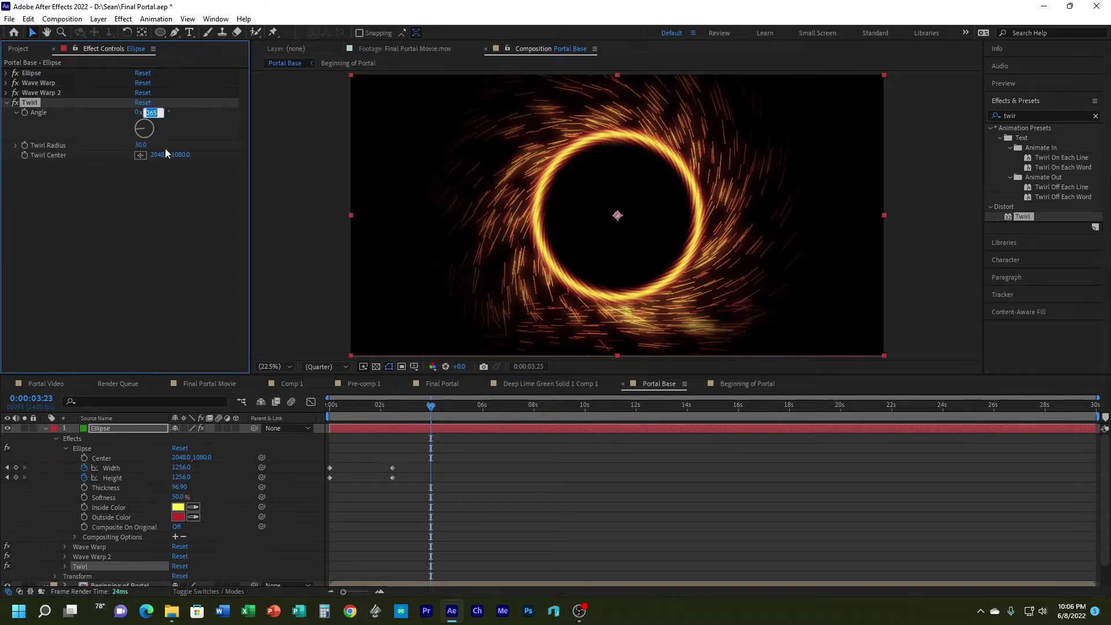
{"action": "type", "text": "270"}
{"action": "key", "text": "Return"}
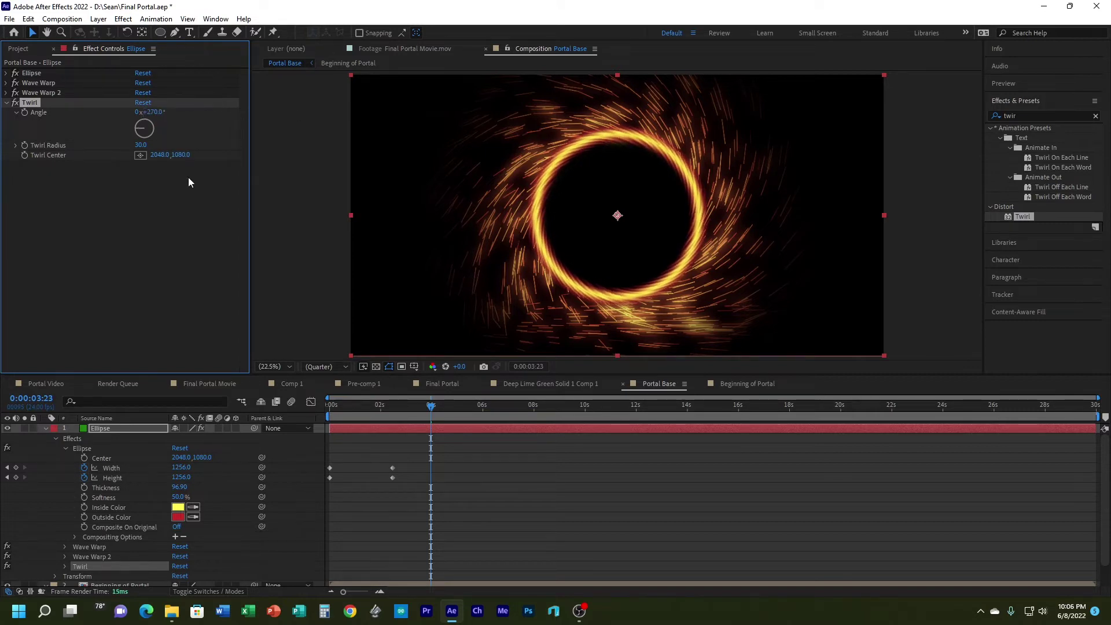
{"action": "left_click_drag", "start_coordinate": [429, 405], "coordinate": [387, 409]}
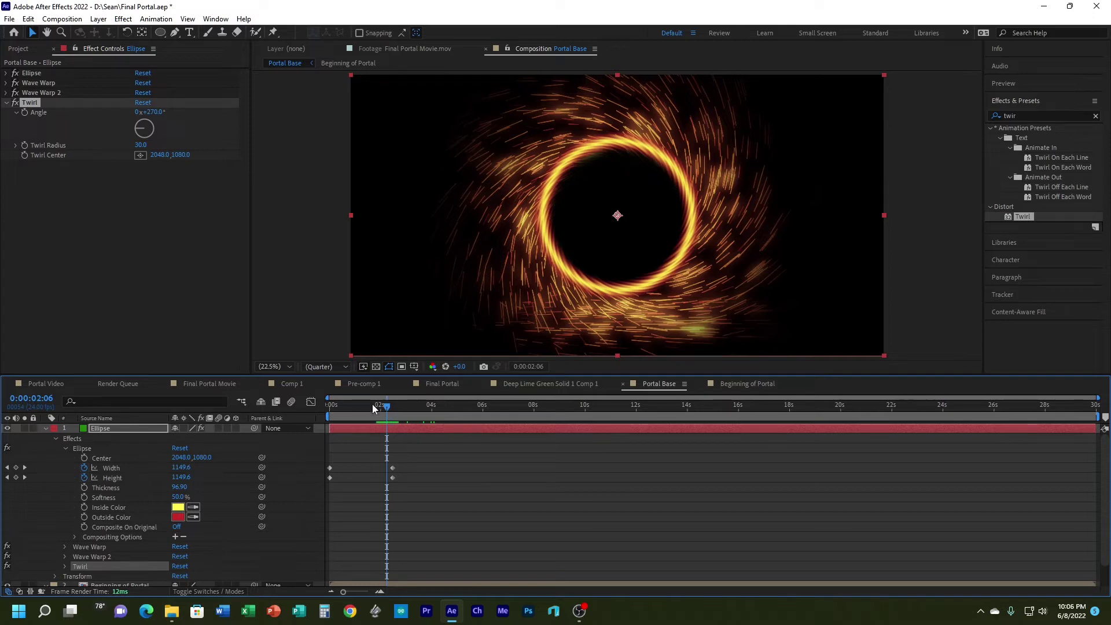
{"action": "mouse_move", "coordinate": [386, 406]}
{"action": "left_mouse_down"}
{"action": "mouse_move", "coordinate": [317, 417]}
{"action": "mouse_move", "coordinate": [399, 400]}
{"action": "left_mouse_up"}
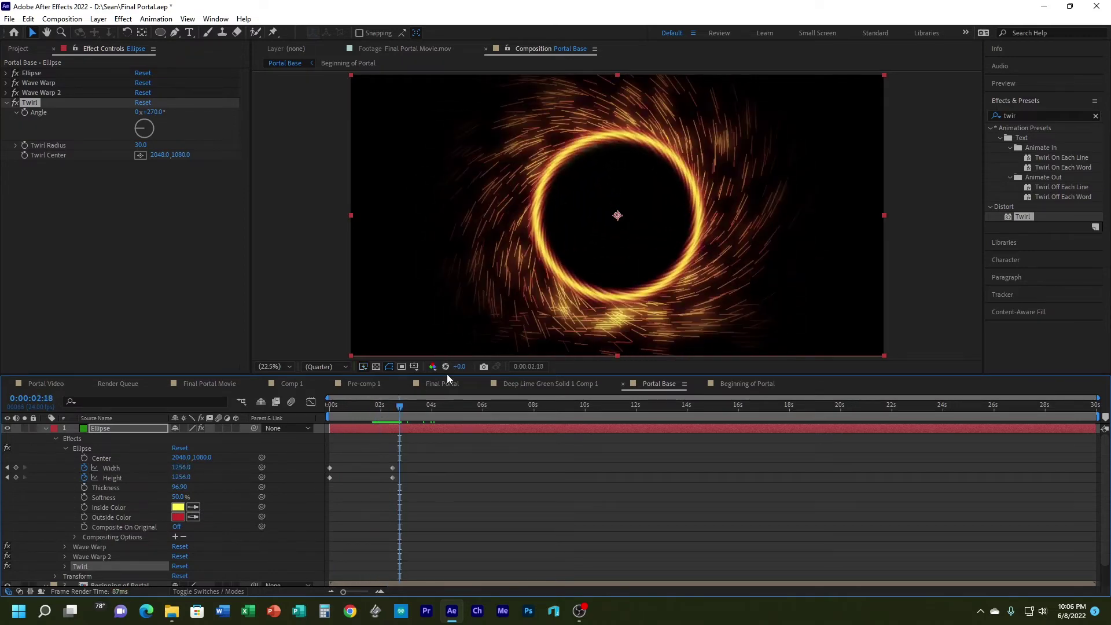
{"action": "left_click", "coordinate": [55, 438]}
{"action": "left_click", "coordinate": [46, 428]}
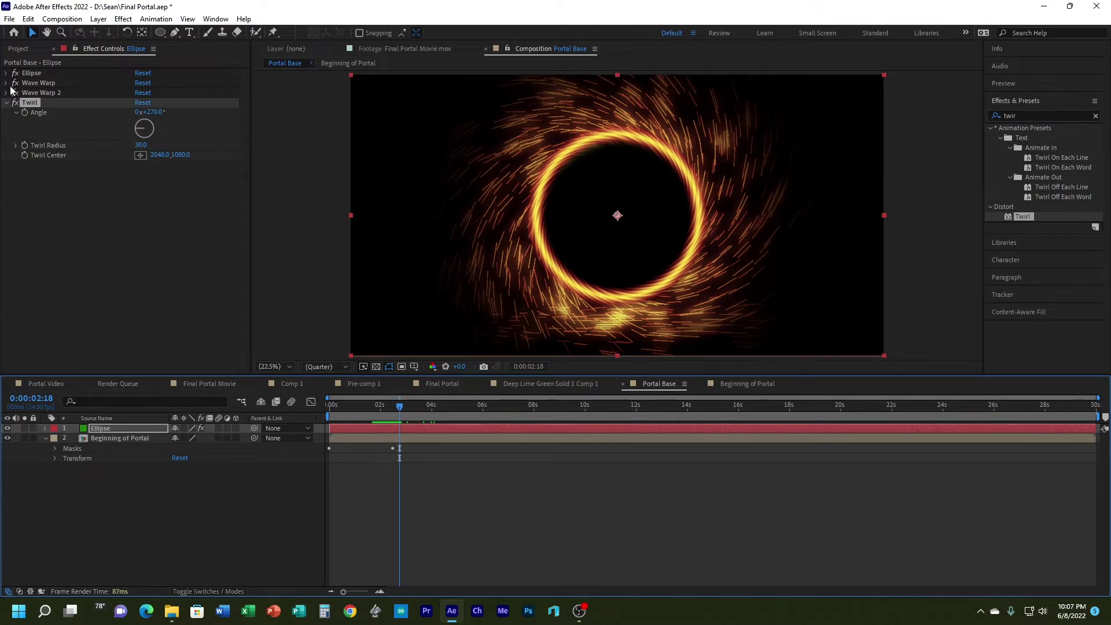
Step: Try the Screen blending mode on the Ellipse layer and undo it
{"action": "left_click", "coordinate": [377, 427]}
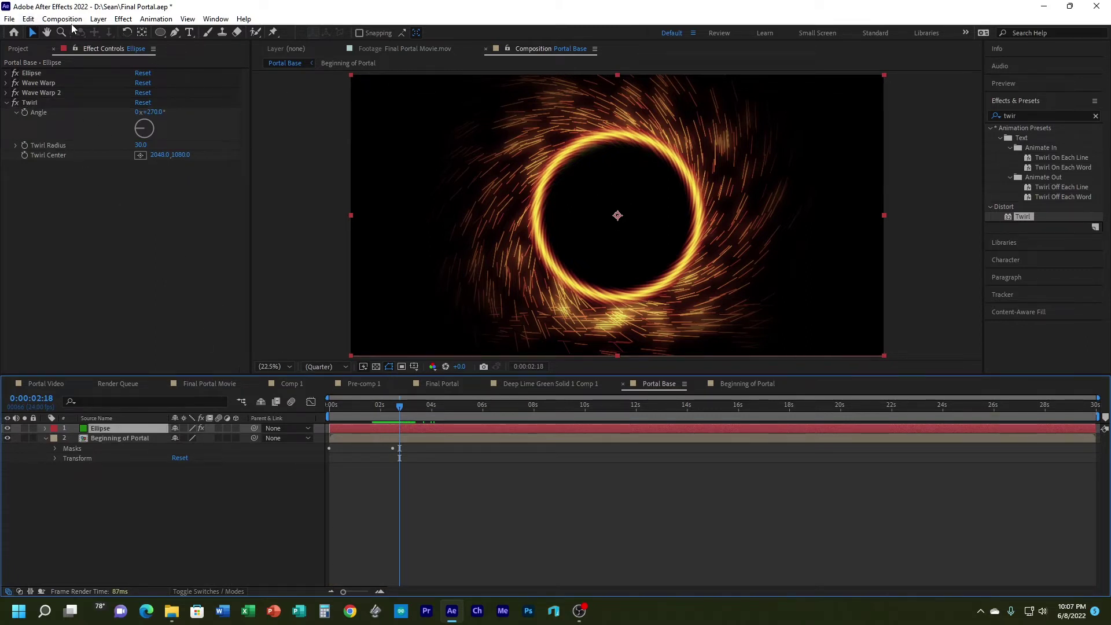
{"action": "left_click", "coordinate": [99, 20]}
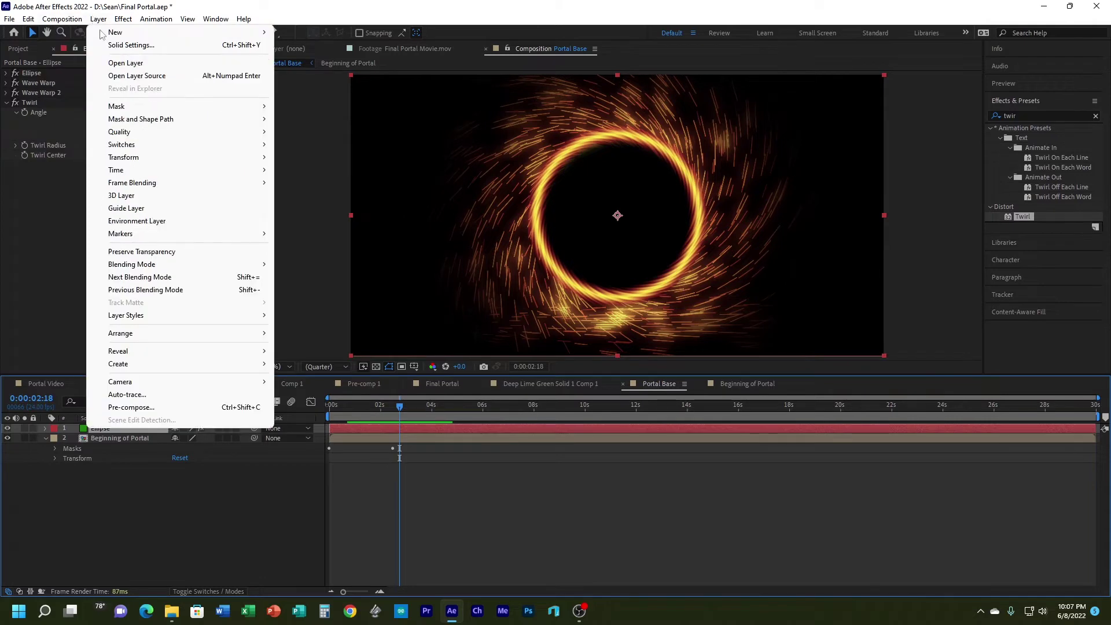
{"action": "mouse_move", "coordinate": [134, 264]}
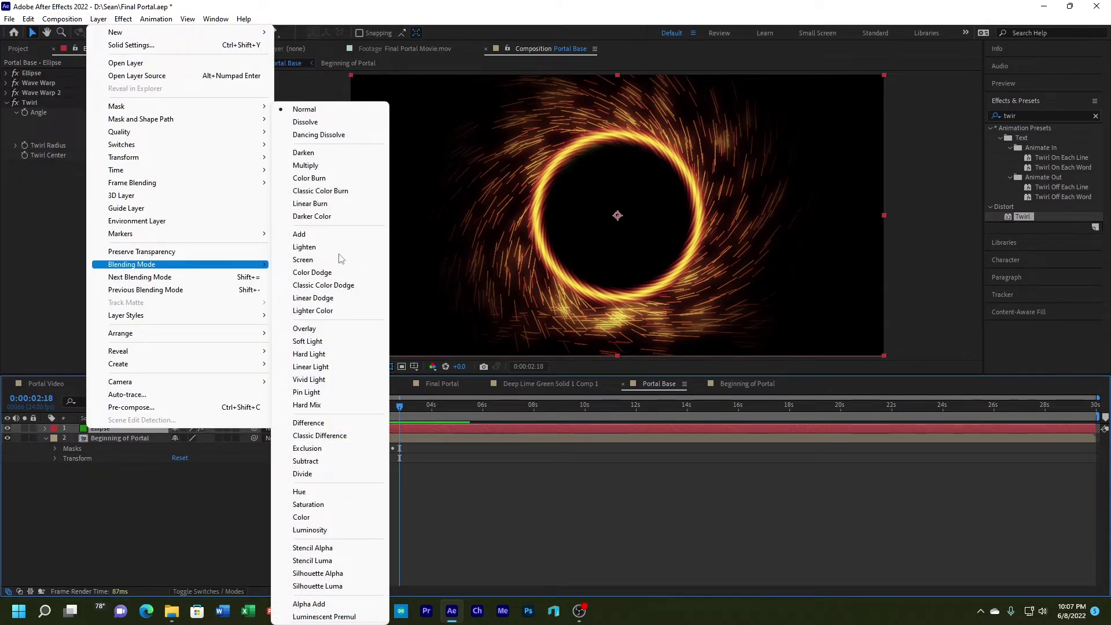
{"action": "left_click", "coordinate": [338, 259]}
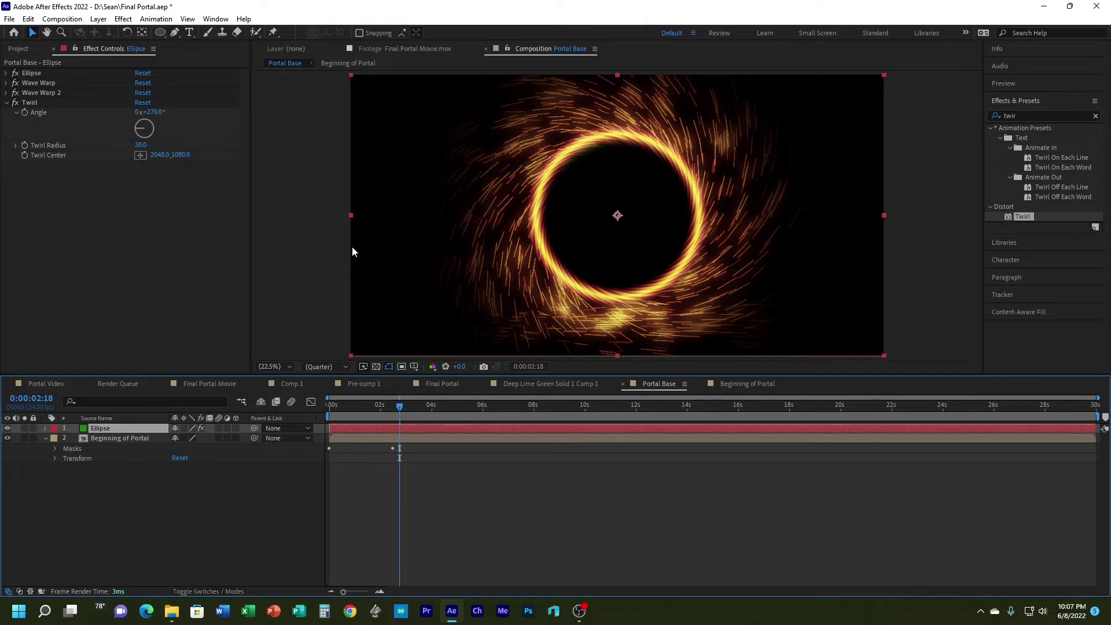
{"action": "left_click_drag", "start_coordinate": [399, 410], "coordinate": [438, 407]}
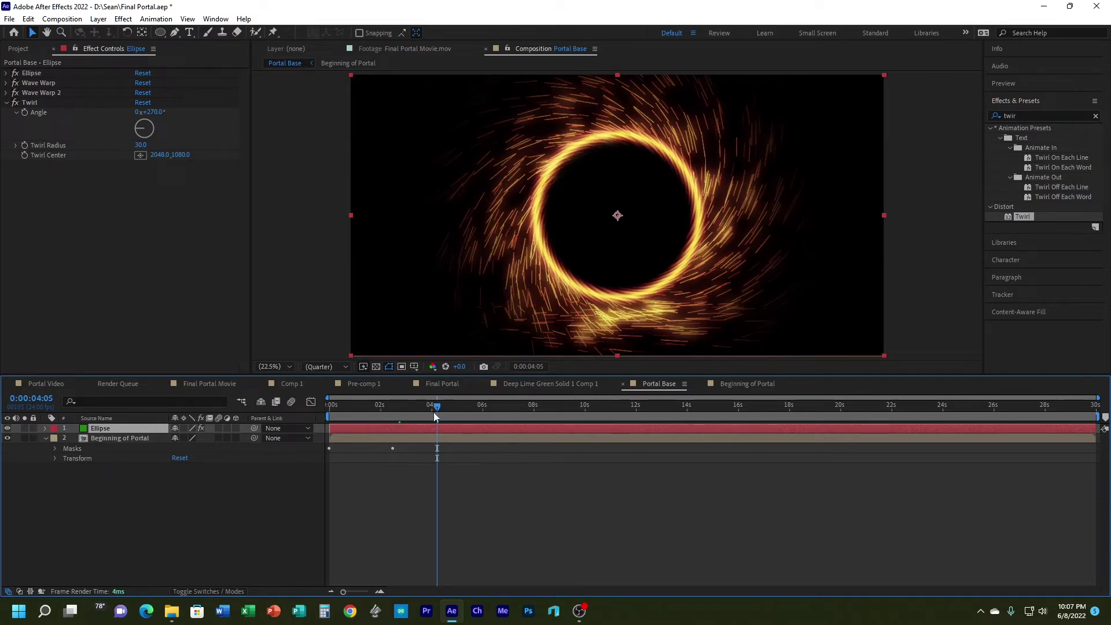
{"action": "left_click_drag", "start_coordinate": [433, 407], "coordinate": [397, 406]}
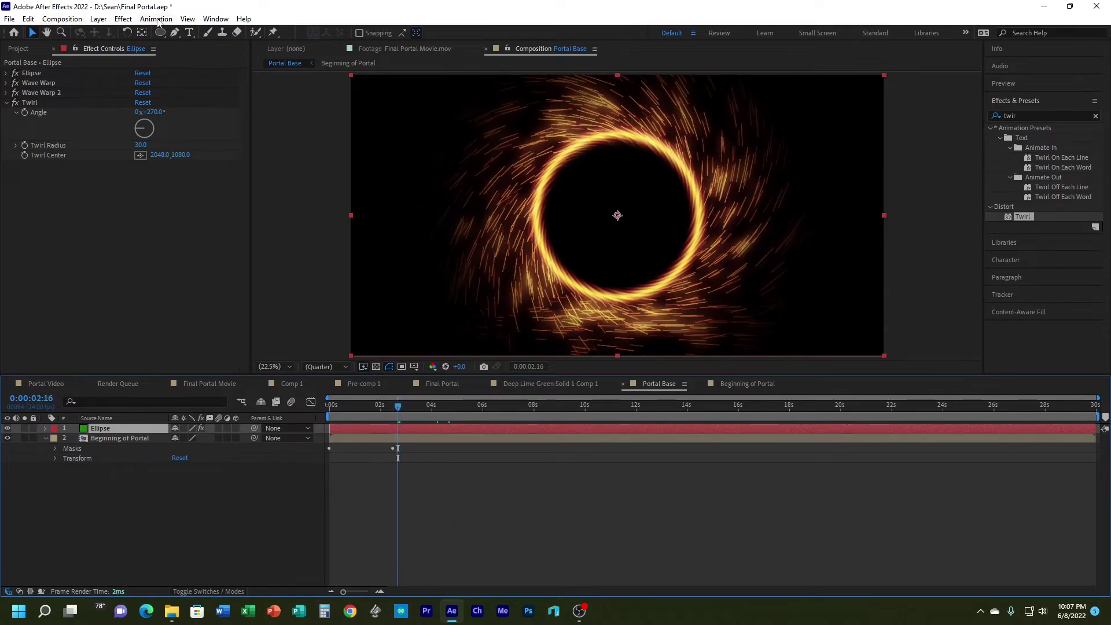
{"action": "left_click", "coordinate": [29, 20]}
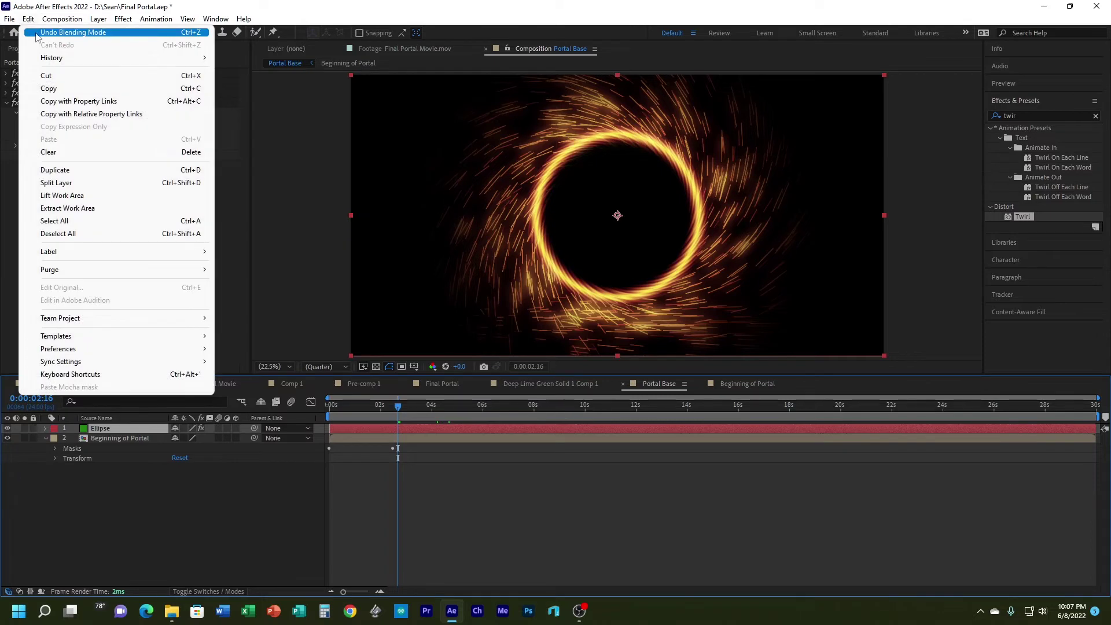
{"action": "left_click", "coordinate": [36, 33]}
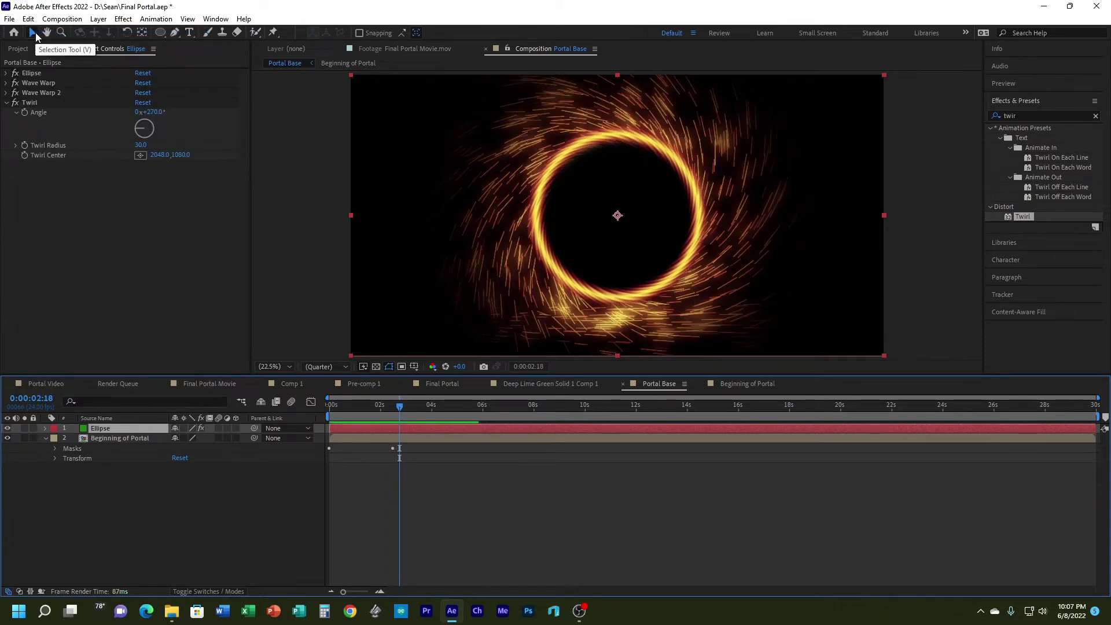
{"action": "left_click", "coordinate": [29, 19]}
{"action": "mouse_move", "coordinate": [62, 20]}
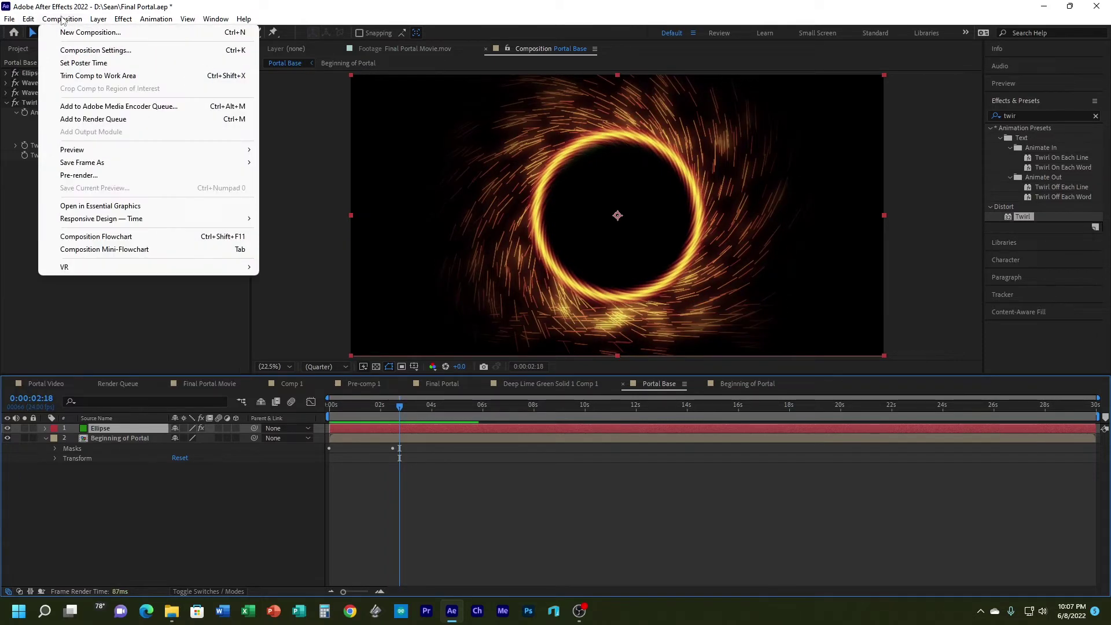
{"action": "mouse_move", "coordinate": [29, 19]}
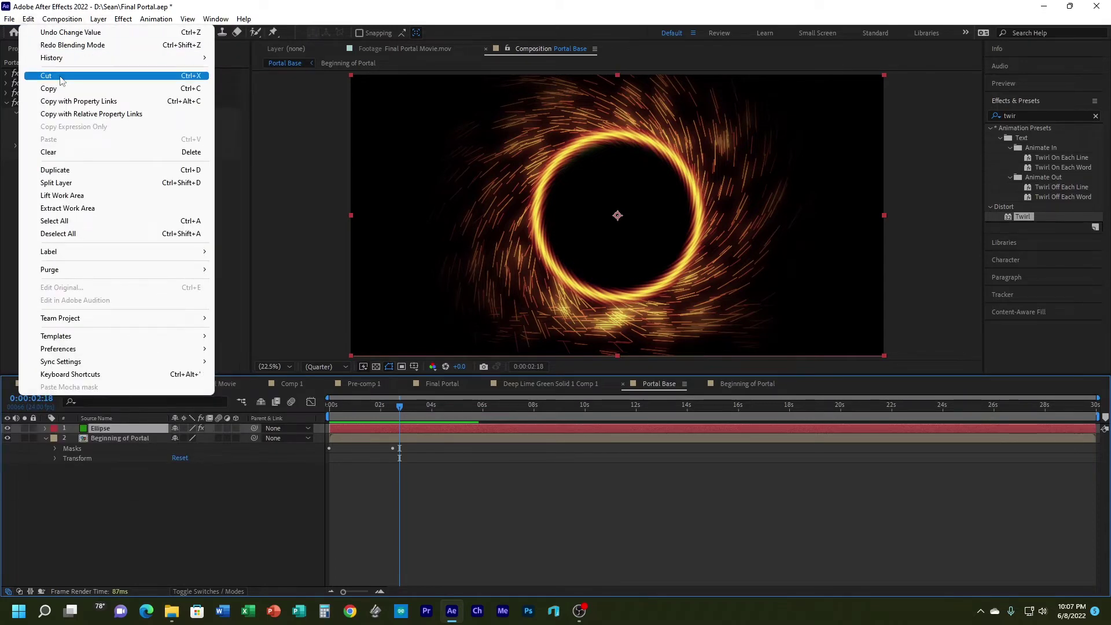
{"action": "left_click", "coordinate": [64, 49]}
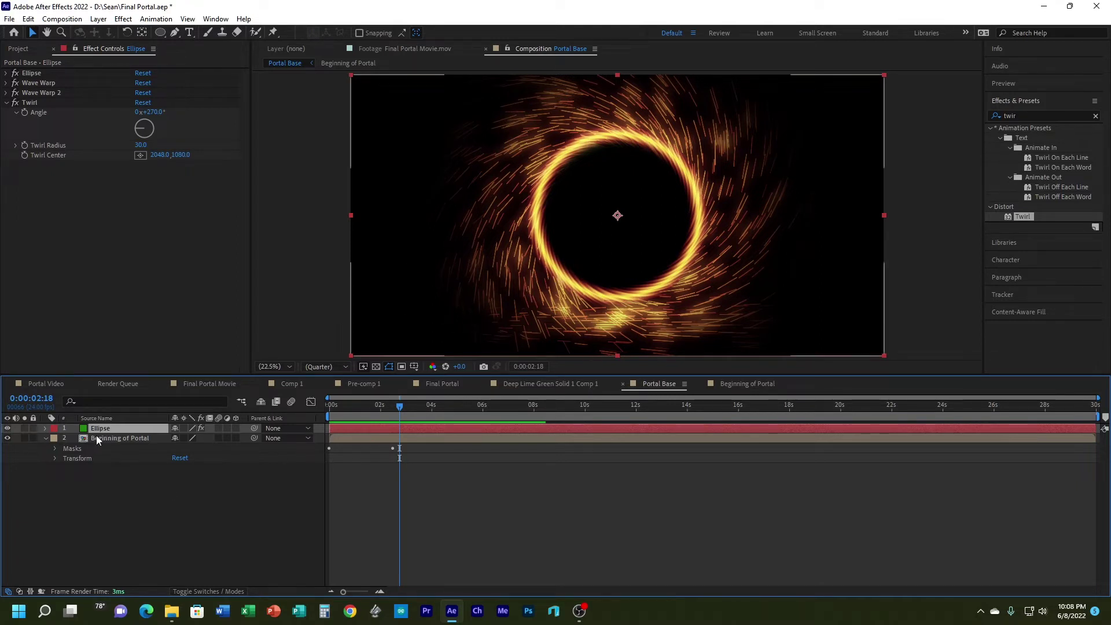
{"action": "left_click", "coordinate": [131, 438]}
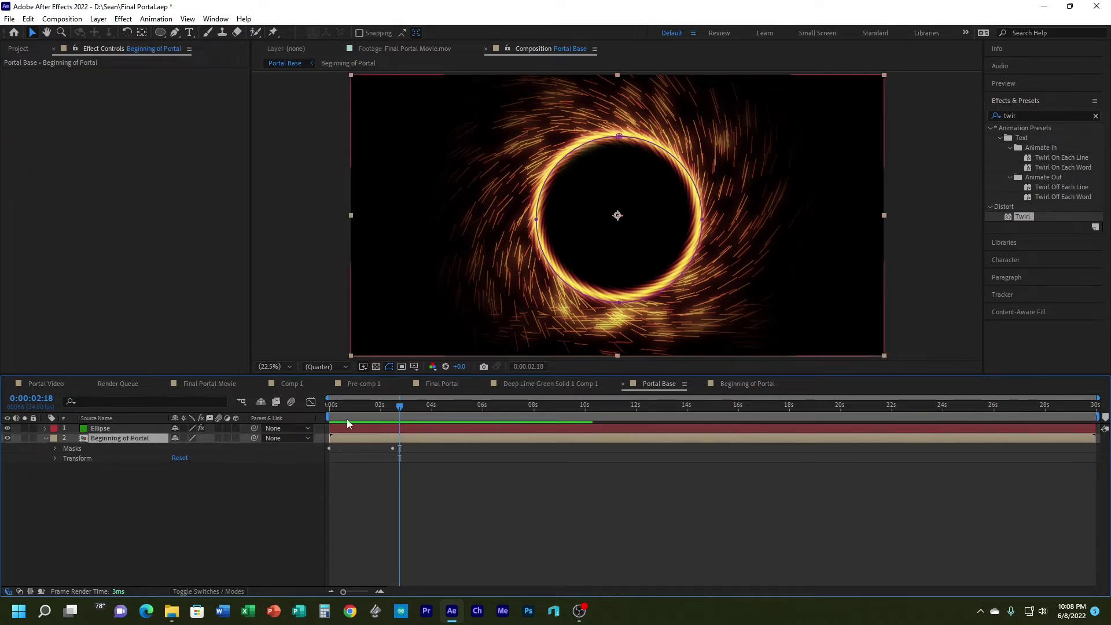
{"action": "left_click", "coordinate": [113, 428]}
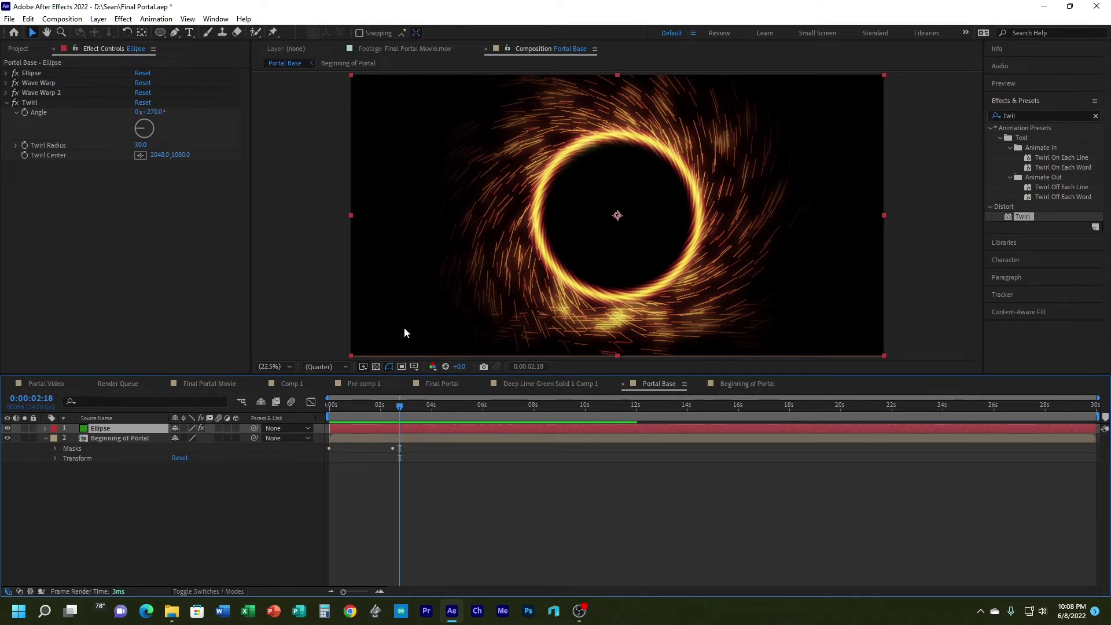
Step: Create a full-composition solid named Bounce and apply the CC Particle World effect to it
{"action": "left_click", "coordinate": [98, 19]}
{"action": "mouse_move", "coordinate": [110, 32]}
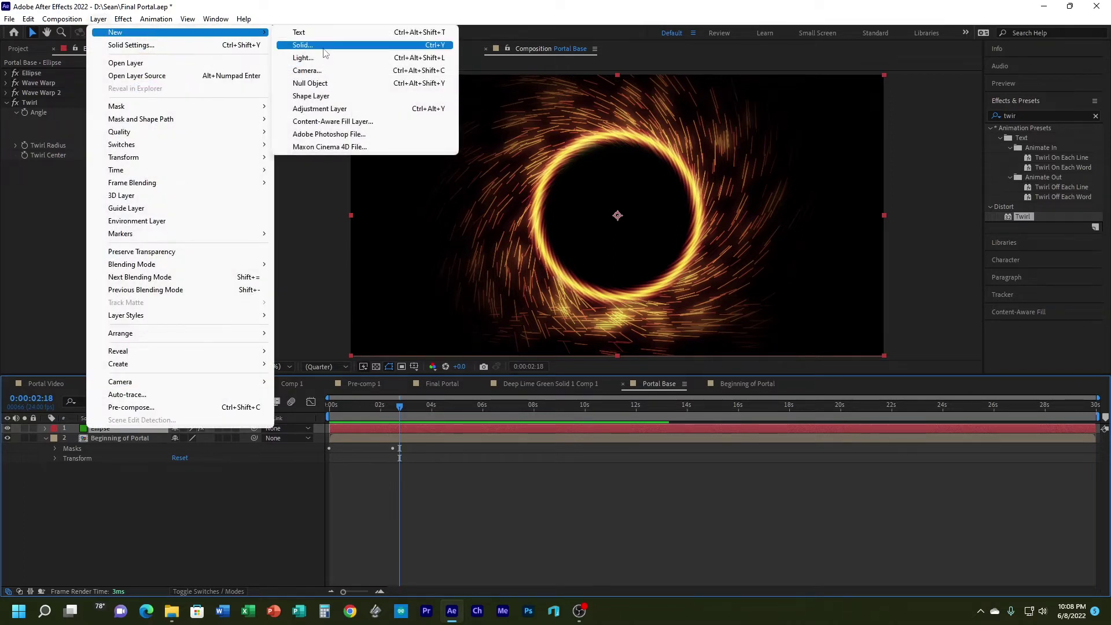
{"action": "left_click", "coordinate": [295, 44]}
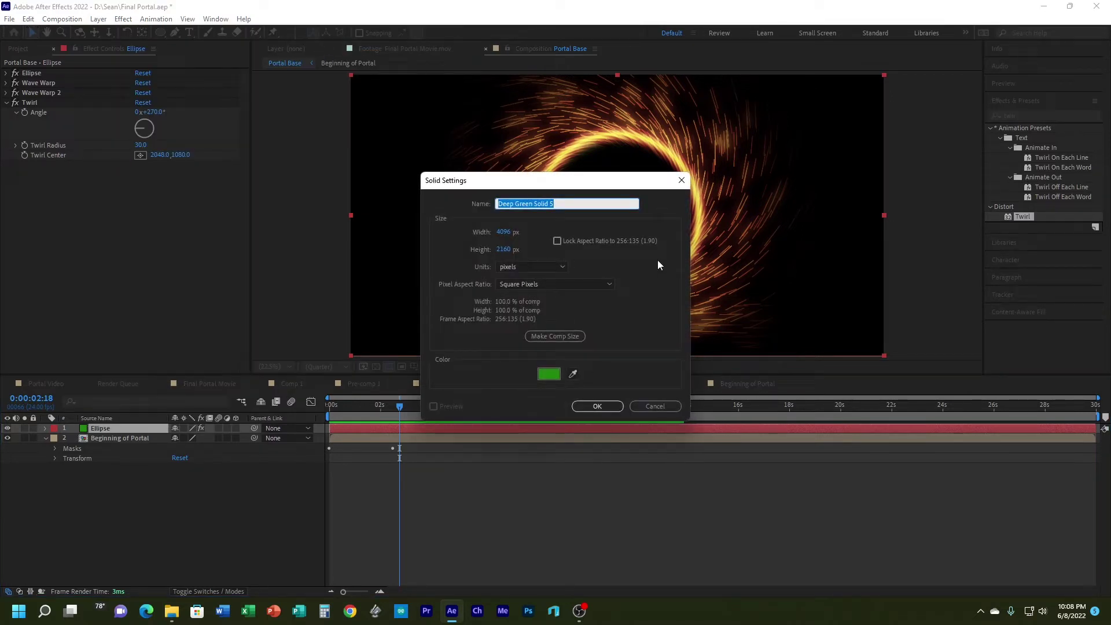
{"action": "type", "text": "Boun"}
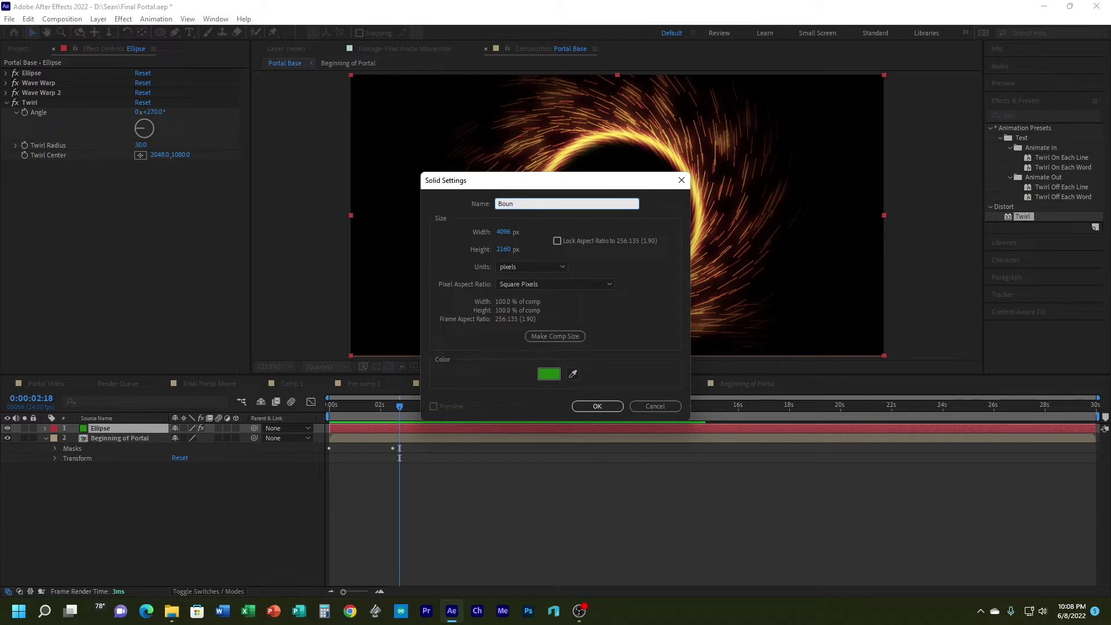
{"action": "type", "text": "ce"}
{"action": "key", "text": "Return"}
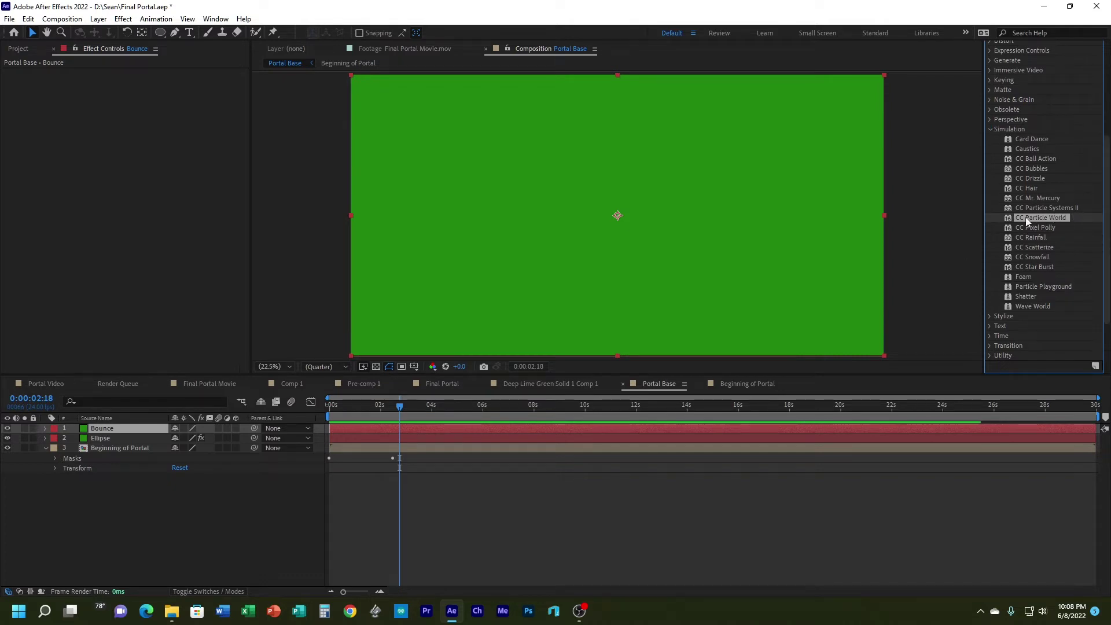
{"action": "left_click_drag", "start_coordinate": [1025, 216], "coordinate": [584, 426]}
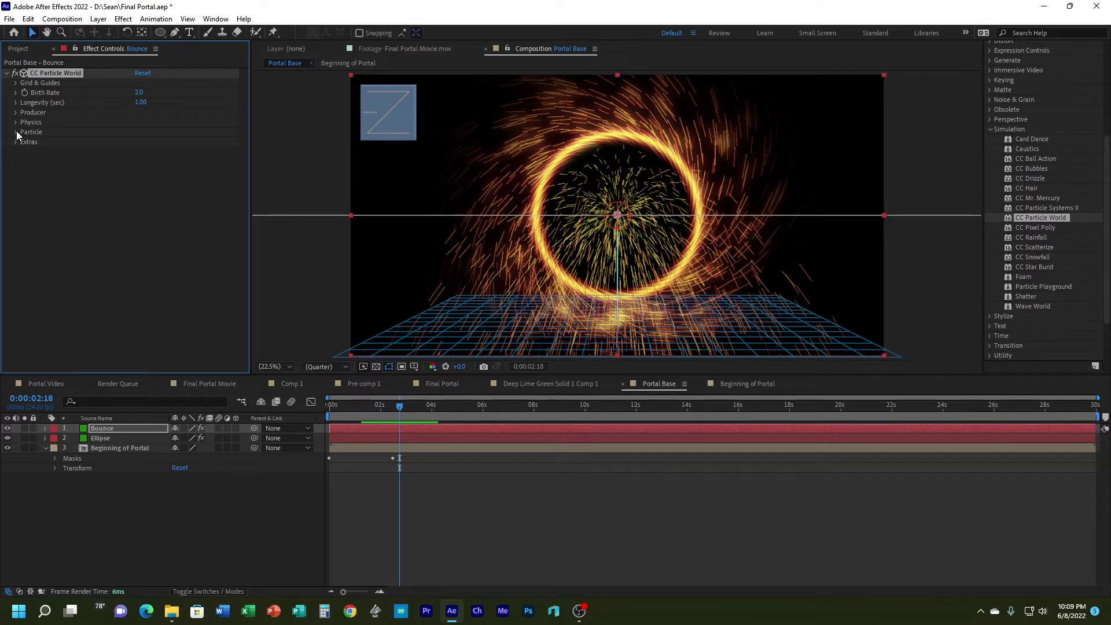
Step: In the Bounce layer's particle physics, set the floor's Particle Visibility to After Floor and Floor Action to Bounce
{"action": "left_click", "coordinate": [15, 123]}
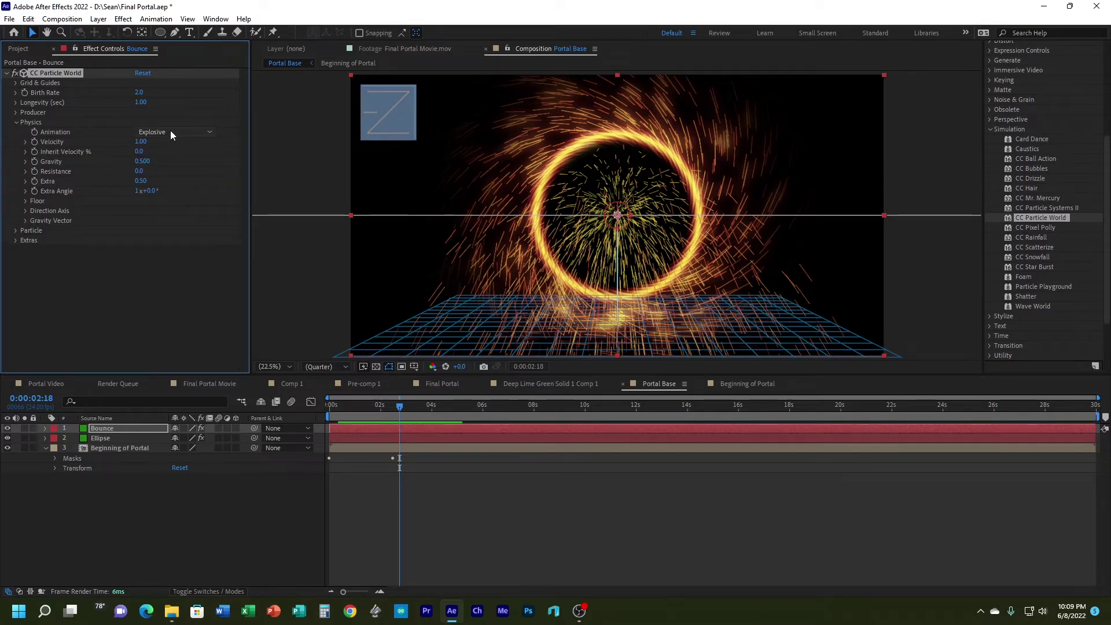
{"action": "left_click", "coordinate": [26, 200]}
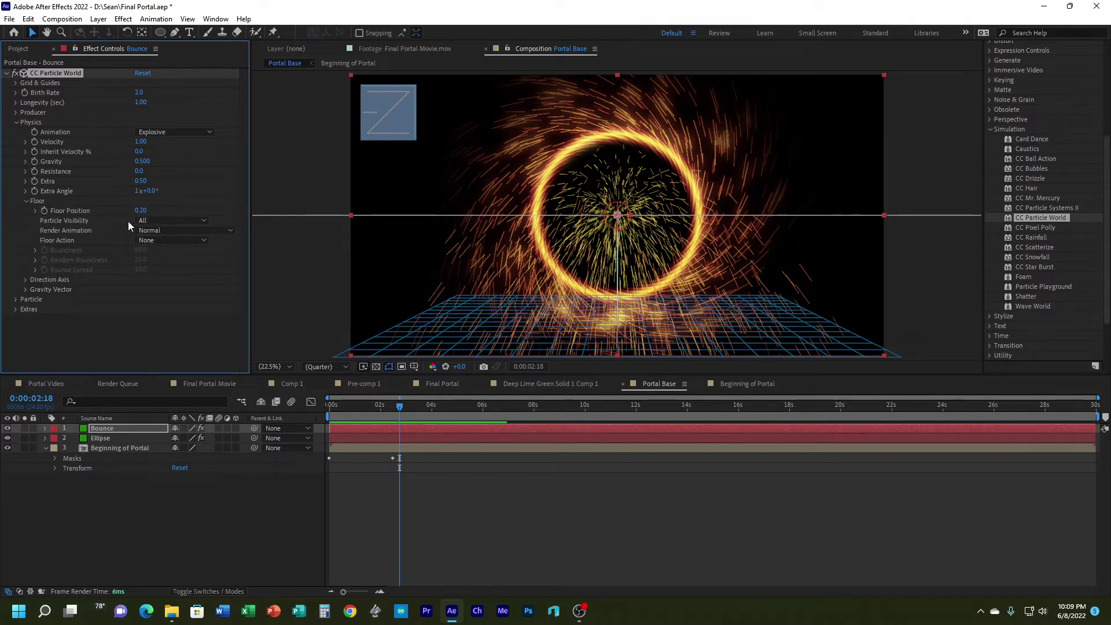
{"action": "left_click", "coordinate": [161, 221]}
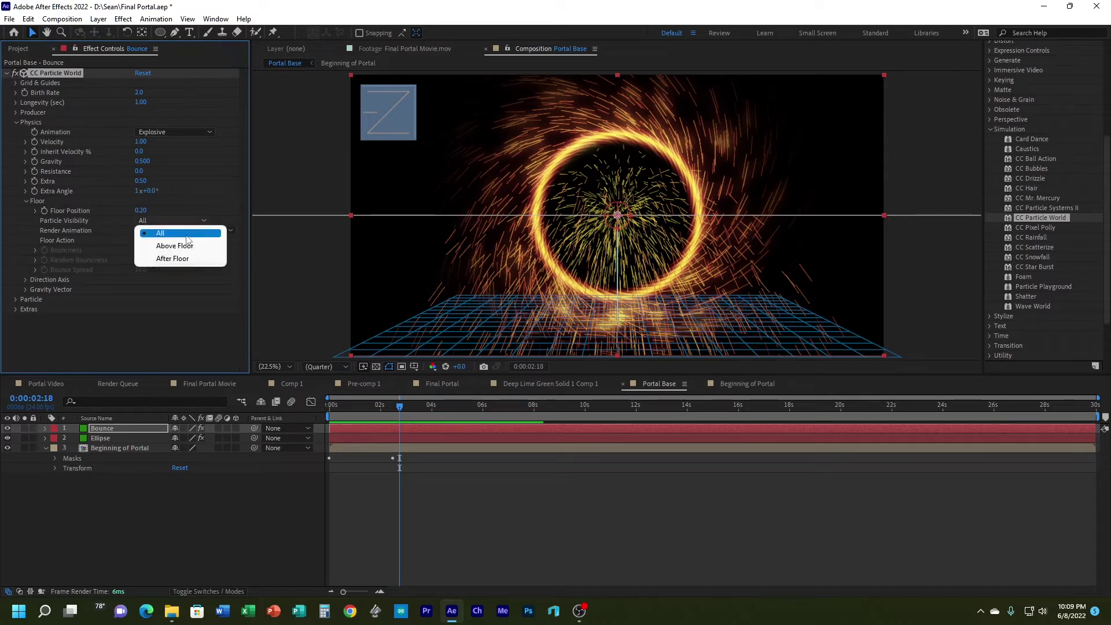
{"action": "left_click", "coordinate": [186, 258]}
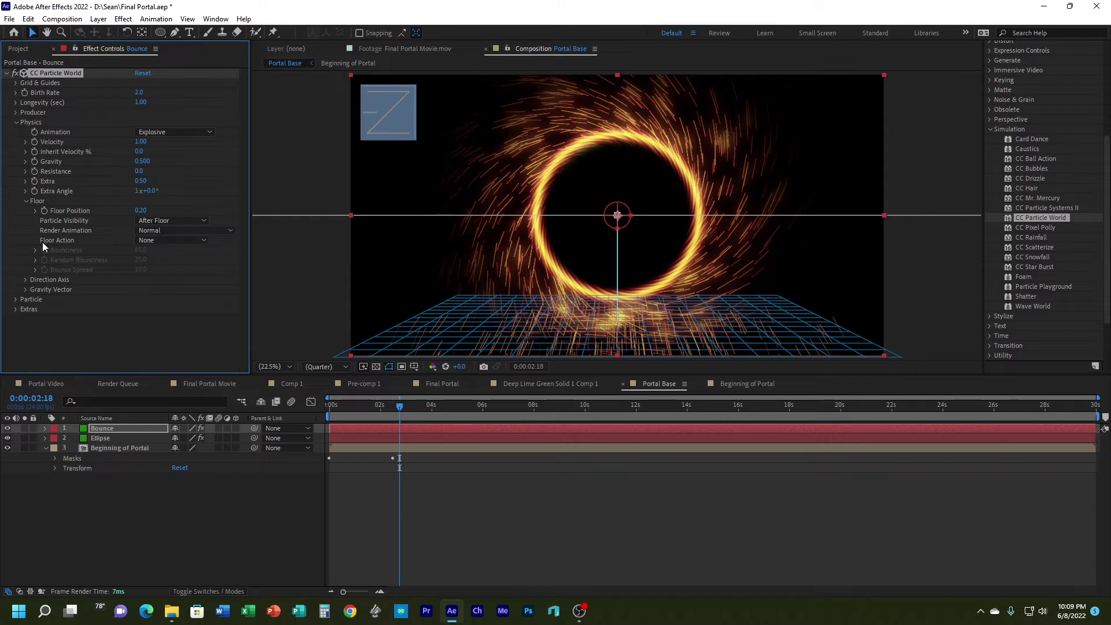
{"action": "left_click", "coordinate": [158, 241]}
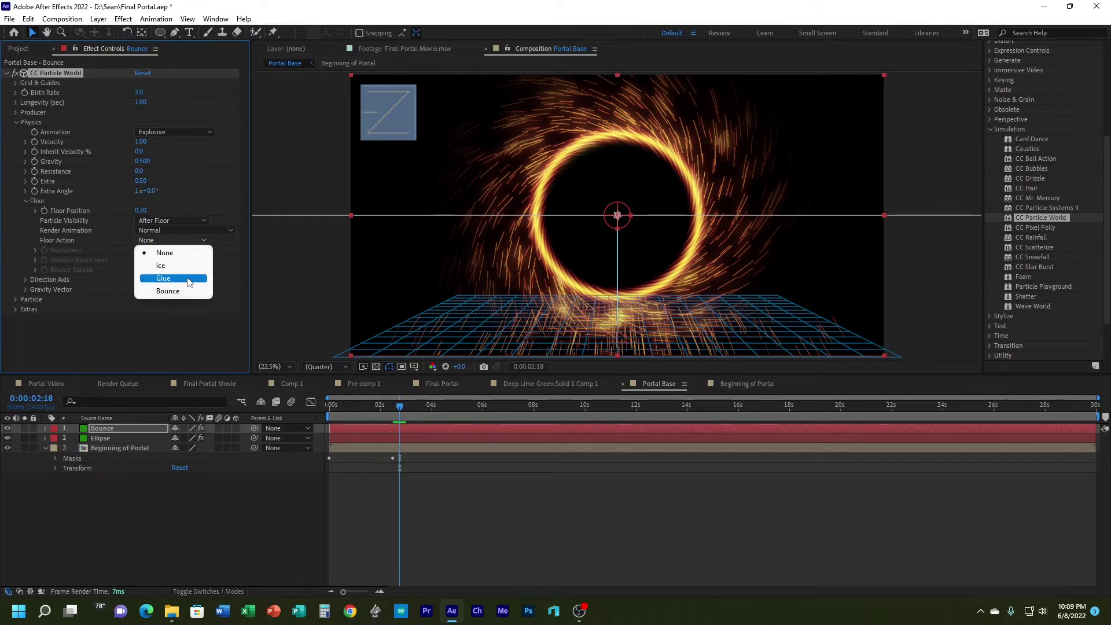
{"action": "left_click", "coordinate": [168, 290]}
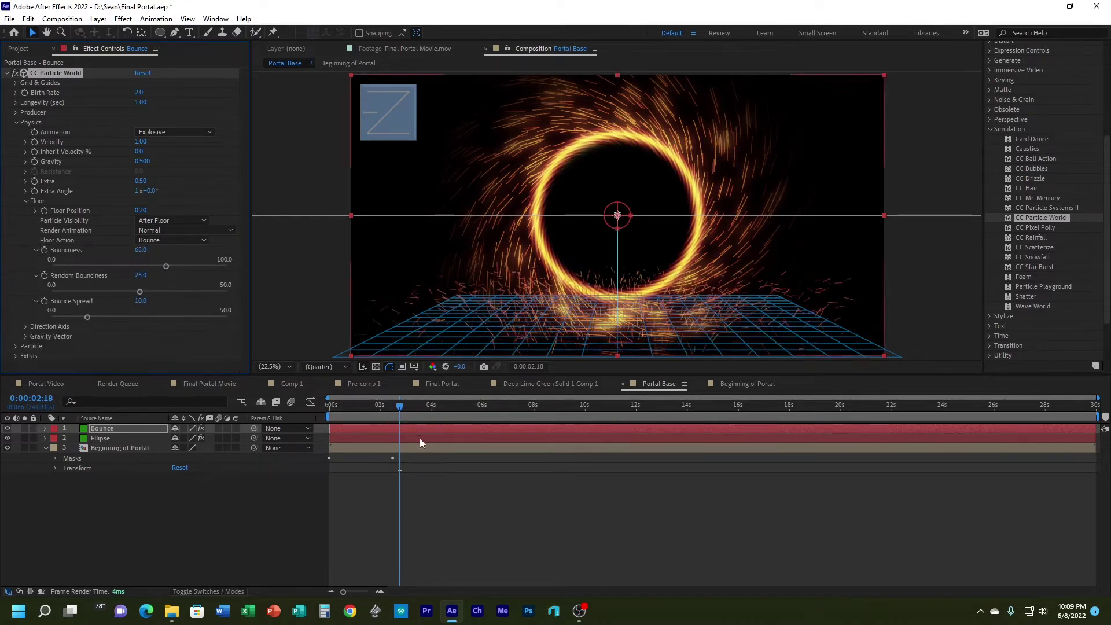
Step: Preview the bouncing floor particles from 0:00:00:00 and scrub through the first few seconds
{"action": "left_click_drag", "start_coordinate": [400, 406], "coordinate": [234, 393]}
{"action": "key", "text": "space"}
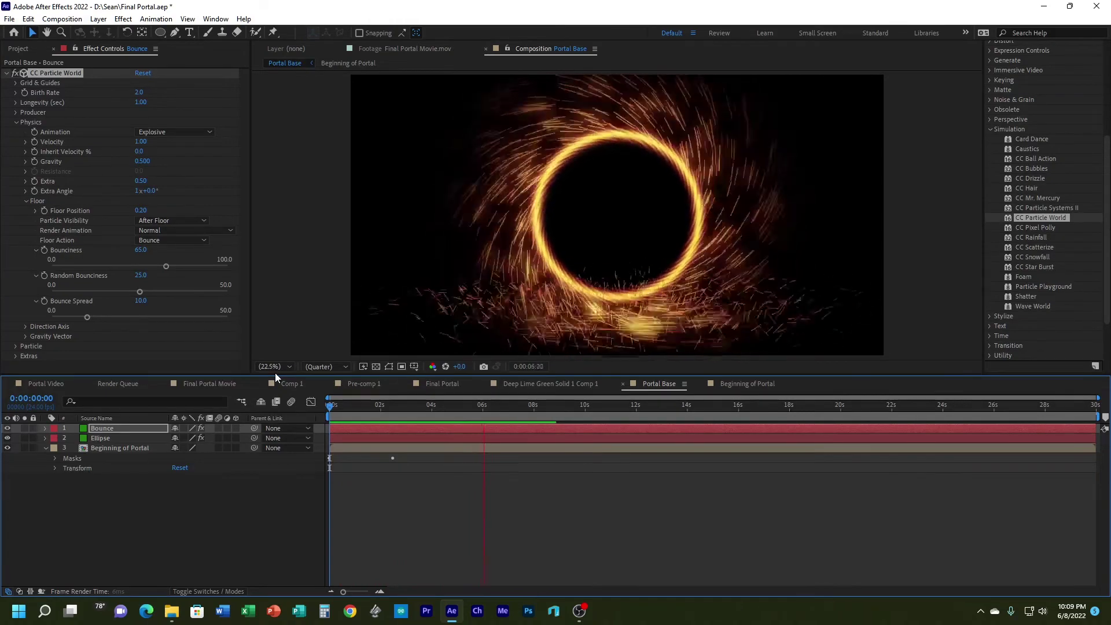
{"action": "left_click_drag", "start_coordinate": [364, 408], "coordinate": [415, 404]}
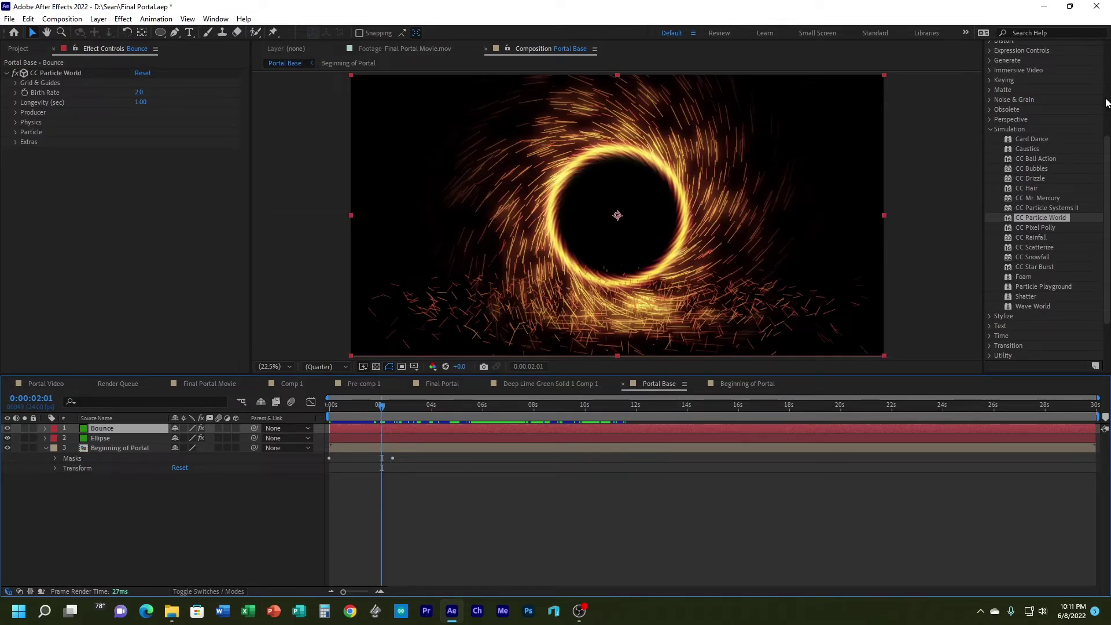
Step: Copy the Glow effect from the Sparking Base layer in Beginning of Portal onto the Bounce layer in Portal Base
{"action": "scroll", "coordinate": [1039, 133], "scroll_direction": "up", "scroll_amount": 5}
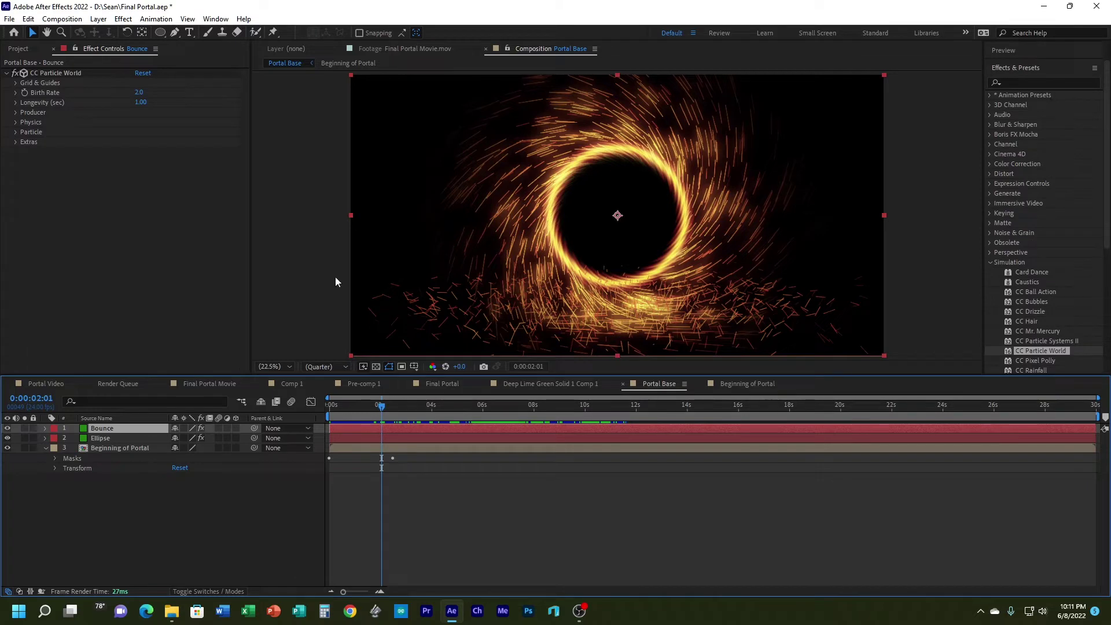
{"action": "left_click", "coordinate": [761, 384]}
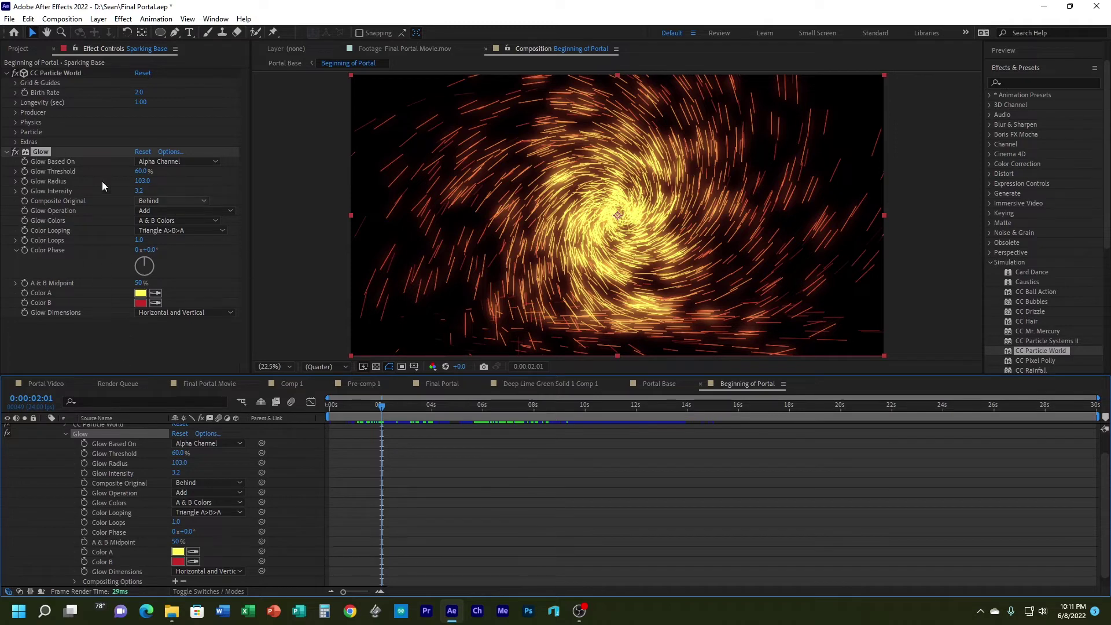
{"action": "scroll", "coordinate": [193, 463], "scroll_direction": "up", "scroll_amount": 1}
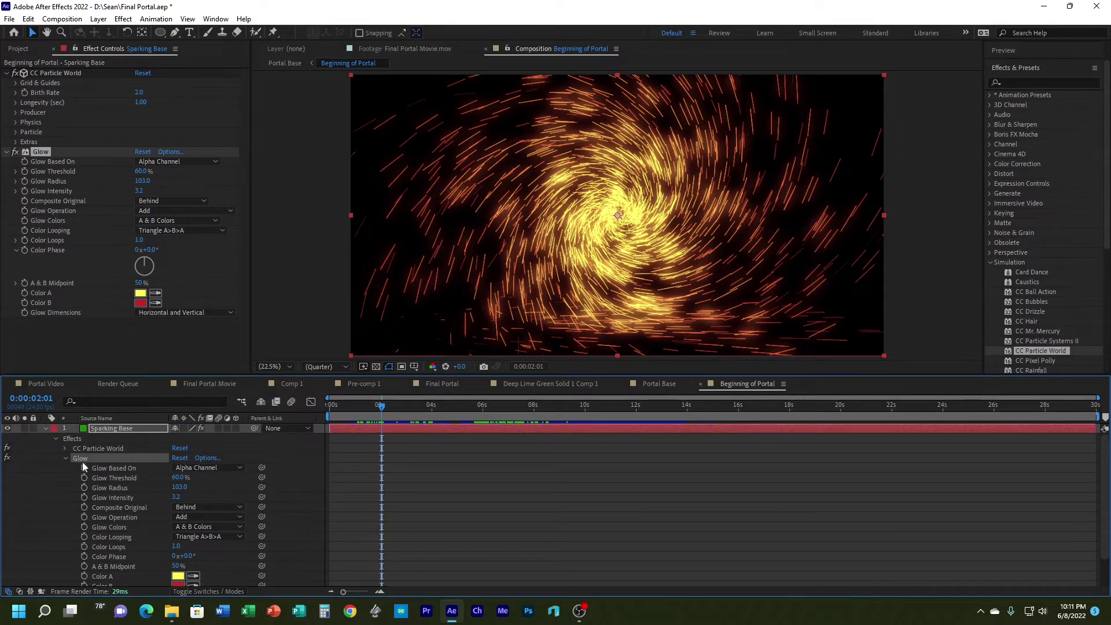
{"action": "left_click", "coordinate": [66, 459]}
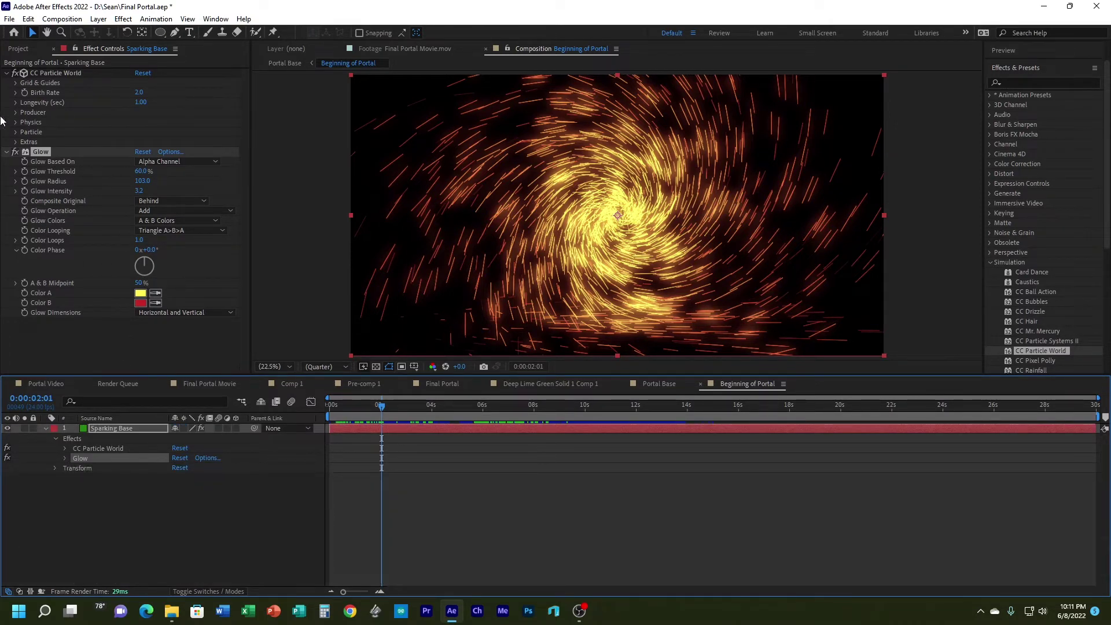
{"action": "left_click", "coordinate": [55, 152]}
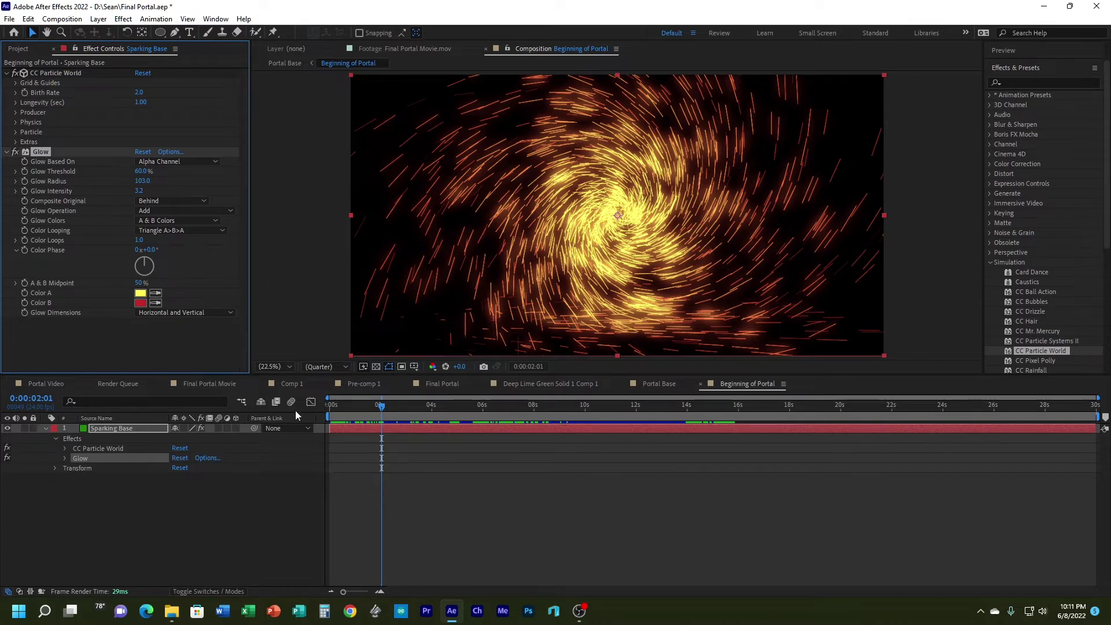
{"action": "left_click", "coordinate": [659, 384]}
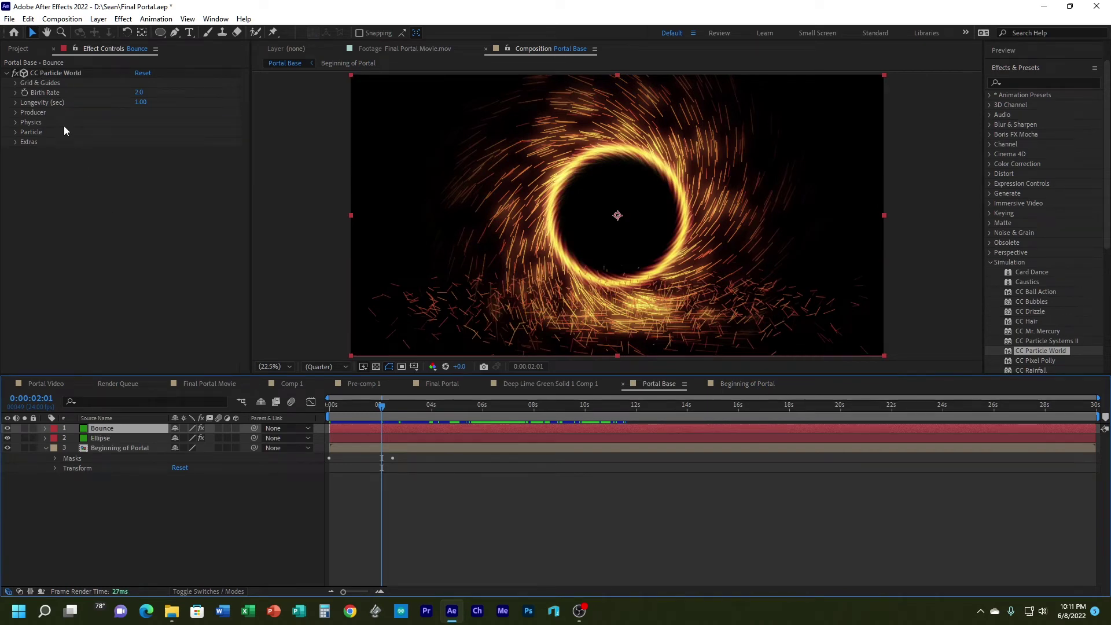
{"action": "left_click", "coordinate": [81, 173]}
{"action": "key", "text": "ctrl+v"}
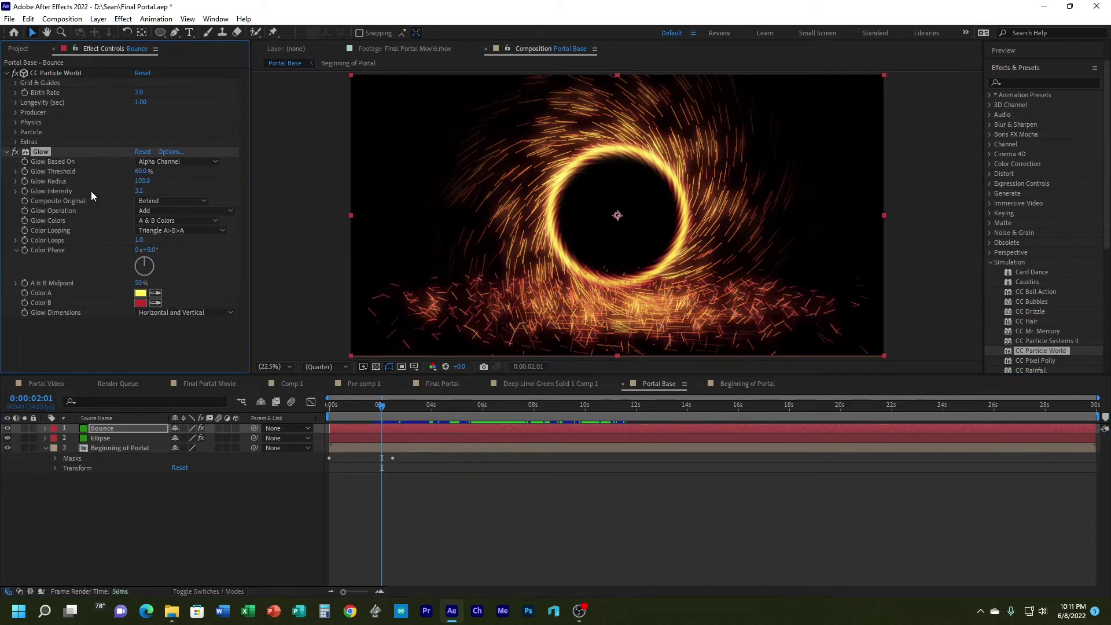
Step: Preview the glowing bounce particles from 0:00:00:00 and scrub ahead to 0:00:09:22
{"action": "left_click", "coordinate": [317, 417]}
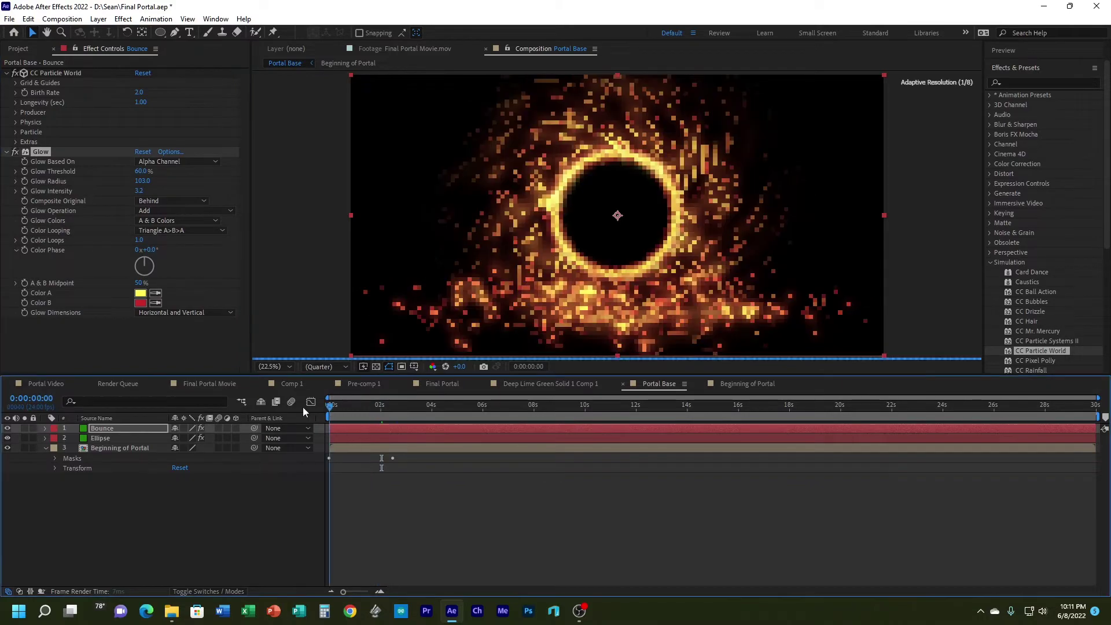
{"action": "key", "text": "Home"}
{"action": "key", "text": "space"}
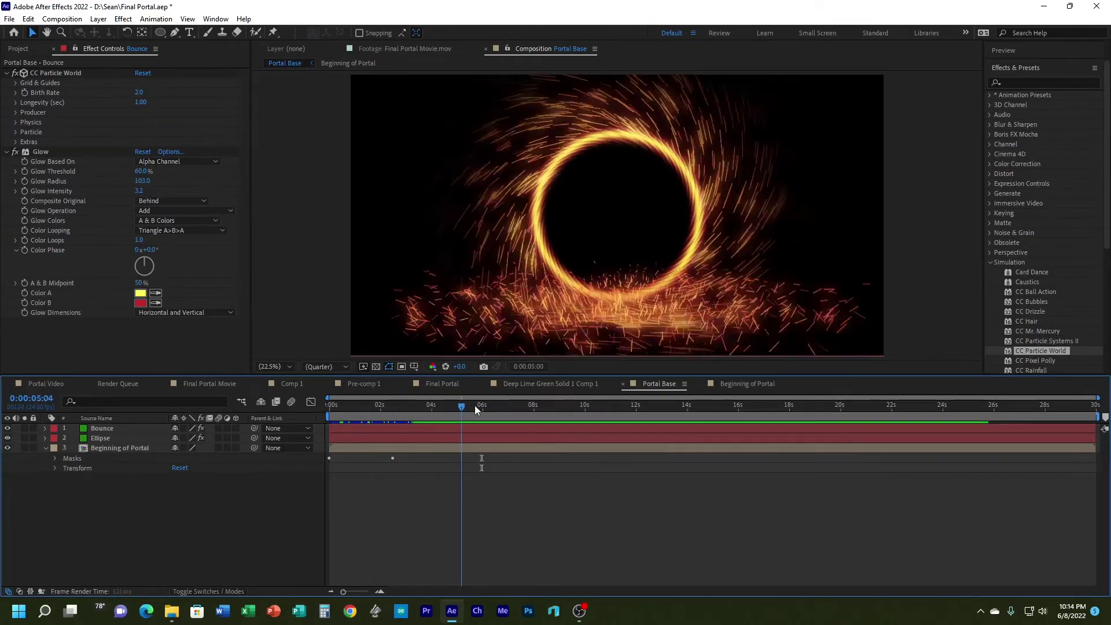
{"action": "left_click_drag", "start_coordinate": [475, 405], "coordinate": [582, 403]}
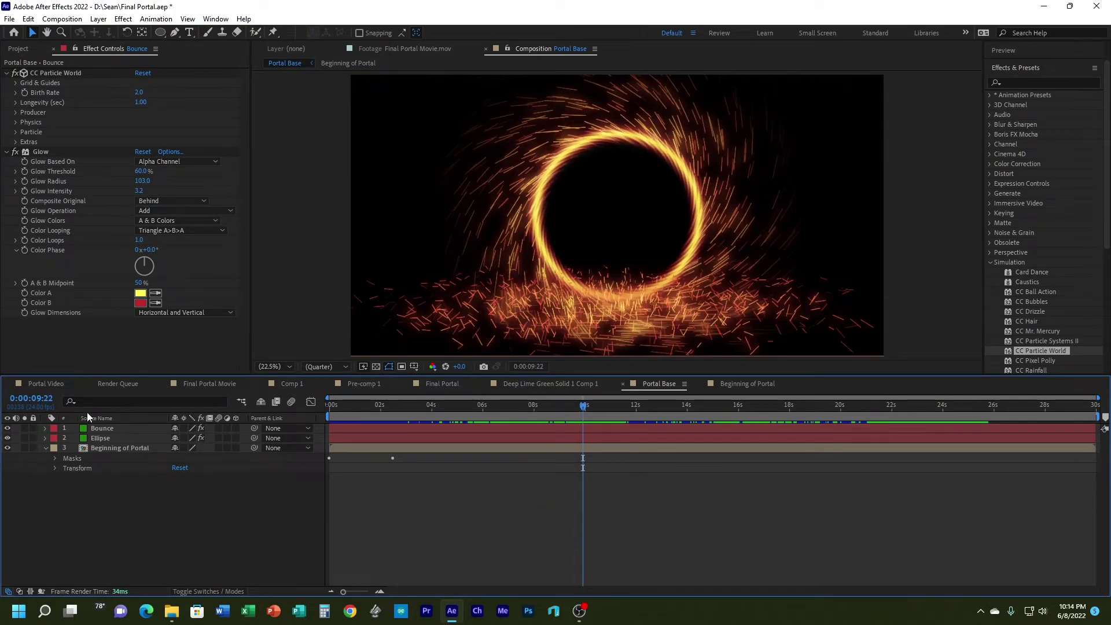
Step: Pre-compose the Bounce, Ellipse and Beginning of Portal layers into a new composition named Motion Blur, moving all attributes
{"action": "left_click", "coordinate": [114, 431]}
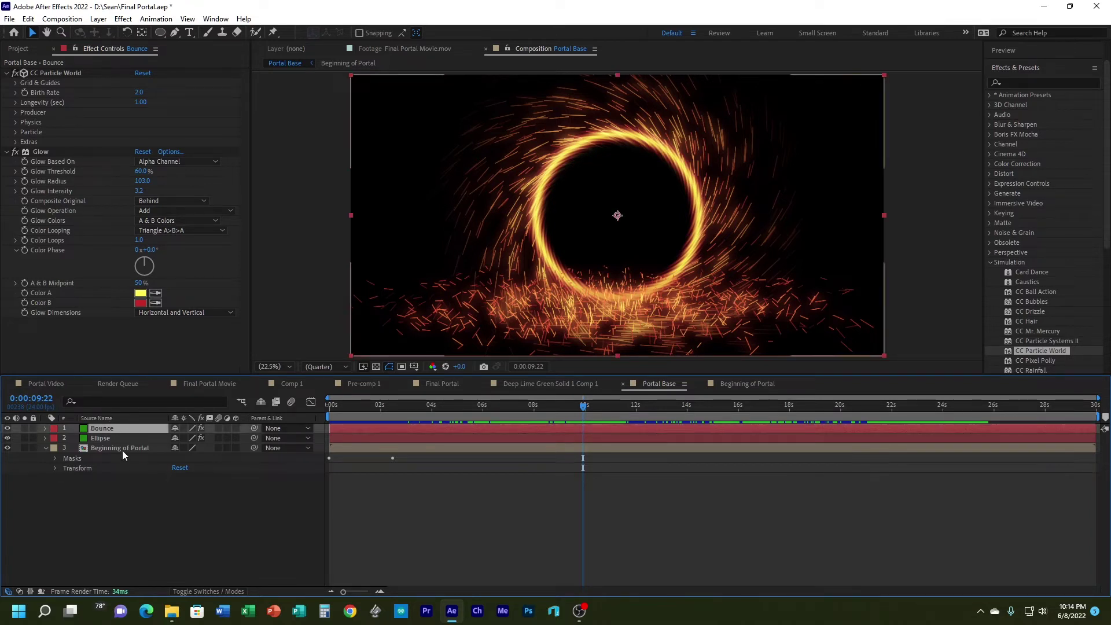
{"action": "left_click", "coordinate": [123, 449], "text": "shift"}
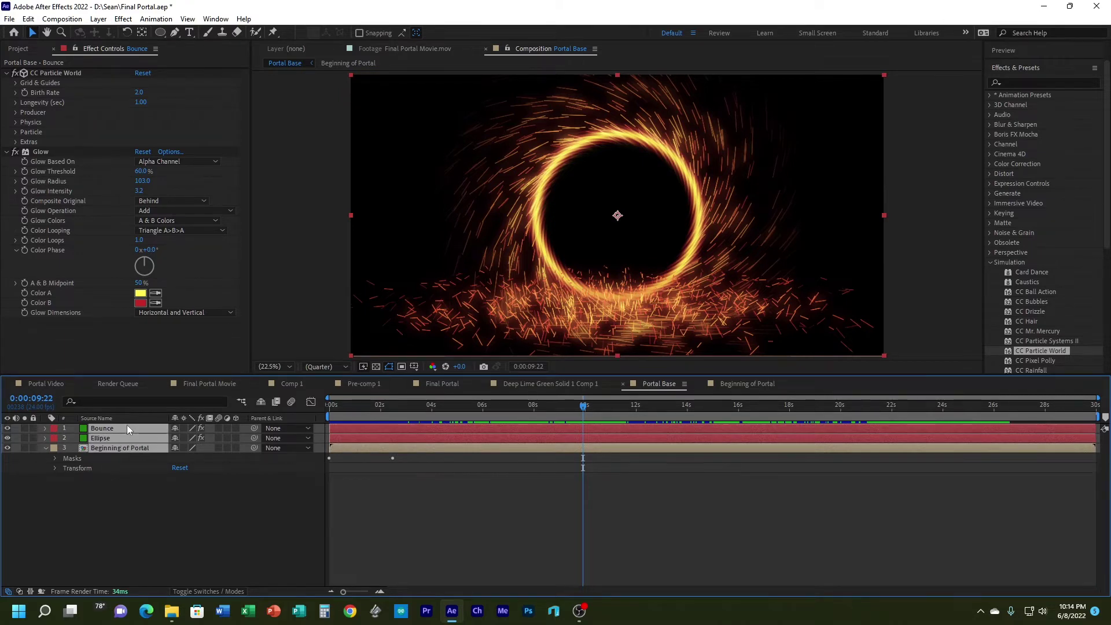
{"action": "right_click", "coordinate": [128, 426]}
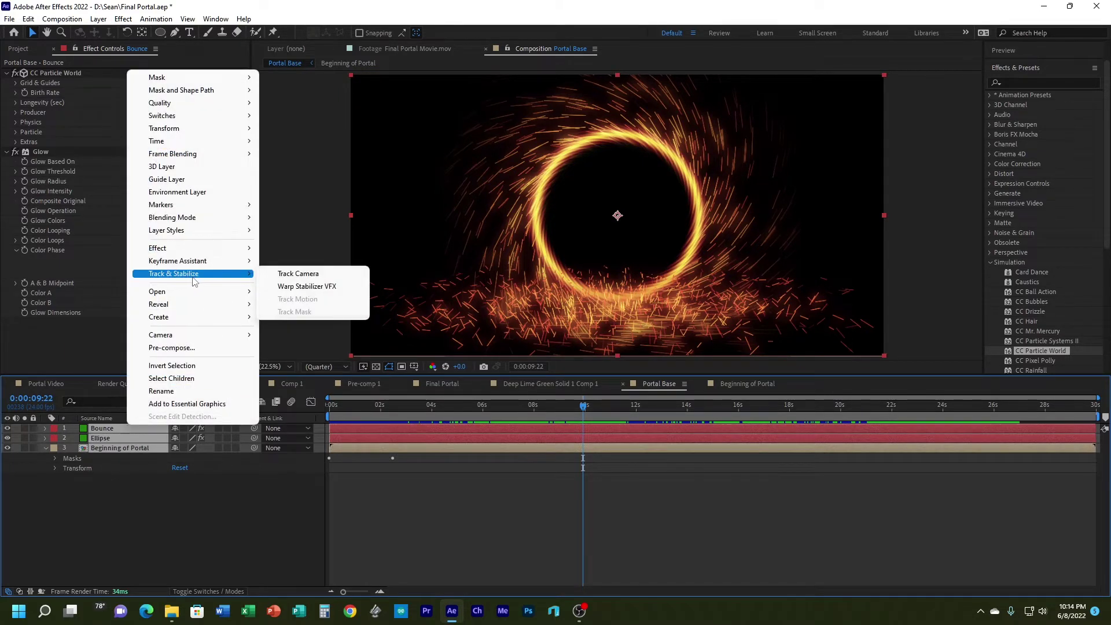
{"action": "left_click", "coordinate": [201, 353]}
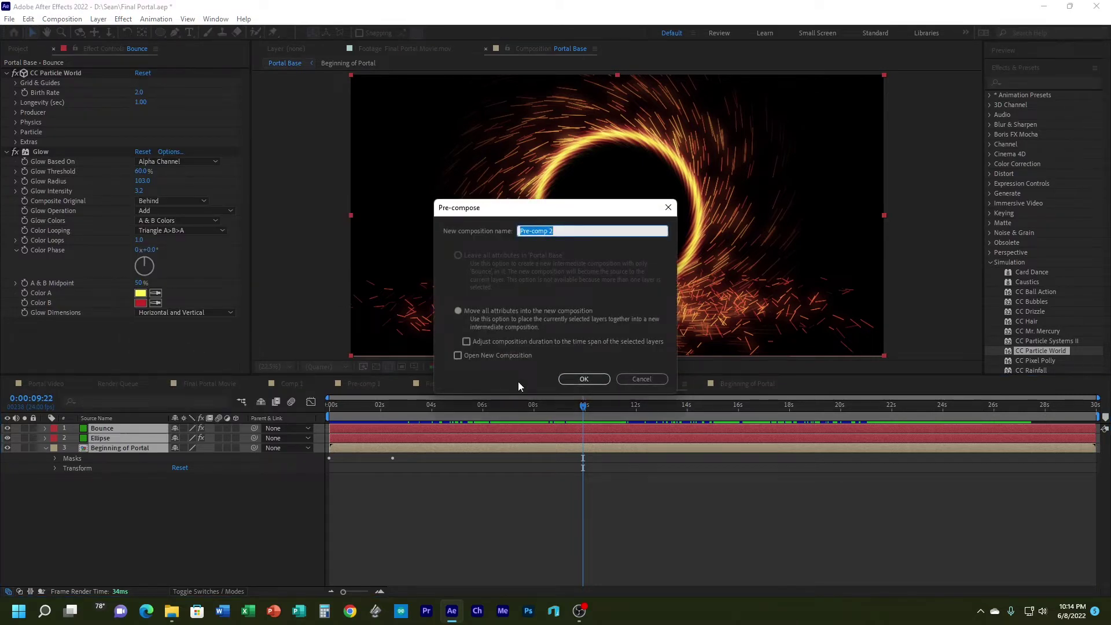
{"action": "type", "text": "Po"}
{"action": "key", "text": "BackSpace"}
{"action": "key", "text": "BackSpace"}
{"action": "type", "text": "Motion Blur"}
{"action": "key", "text": "Return"}
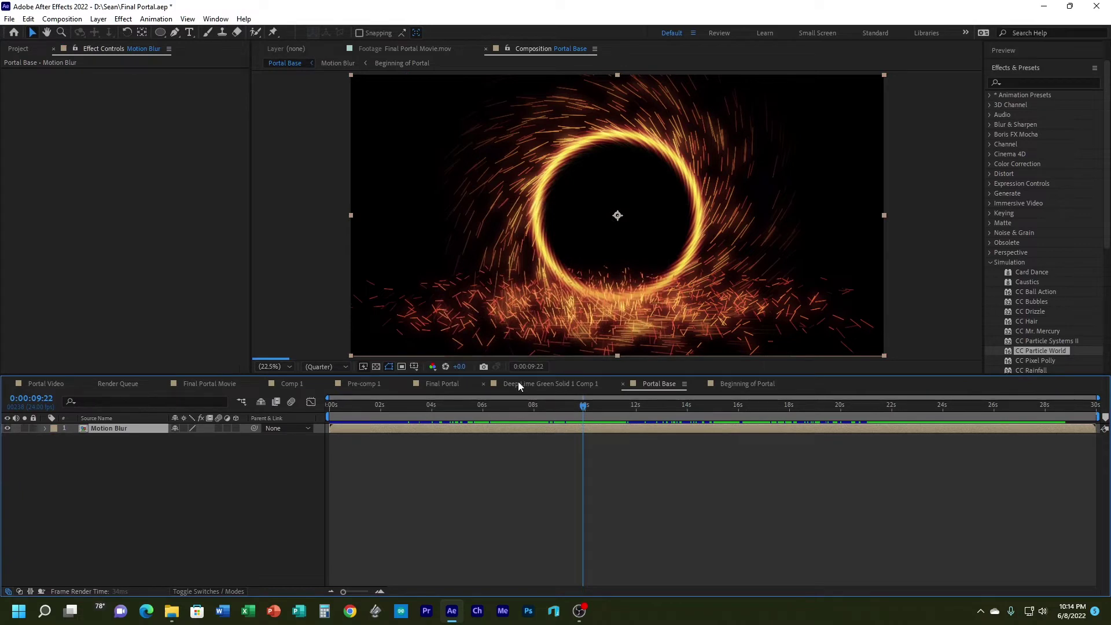
Step: Move the current time to 0:00:09:06 and duplicate the Motion Blur layer
{"action": "mouse_move", "coordinate": [573, 405]}
{"action": "left_mouse_down"}
{"action": "mouse_move", "coordinate": [383, 429]}
{"action": "mouse_move", "coordinate": [565, 418]}
{"action": "left_mouse_up"}
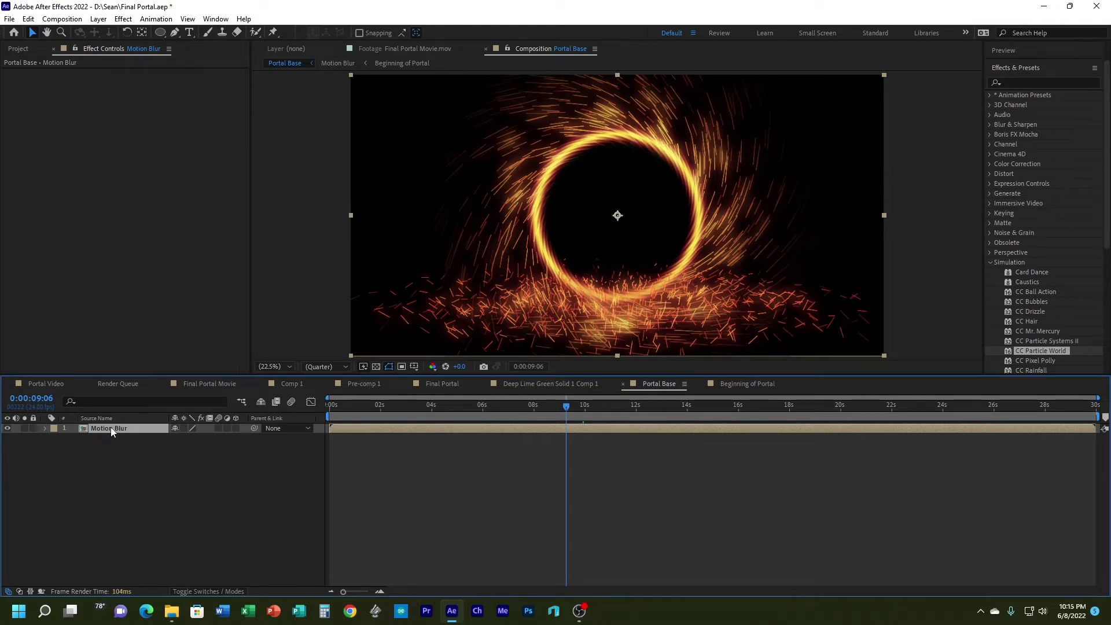
{"action": "key", "text": "ctrl+d"}
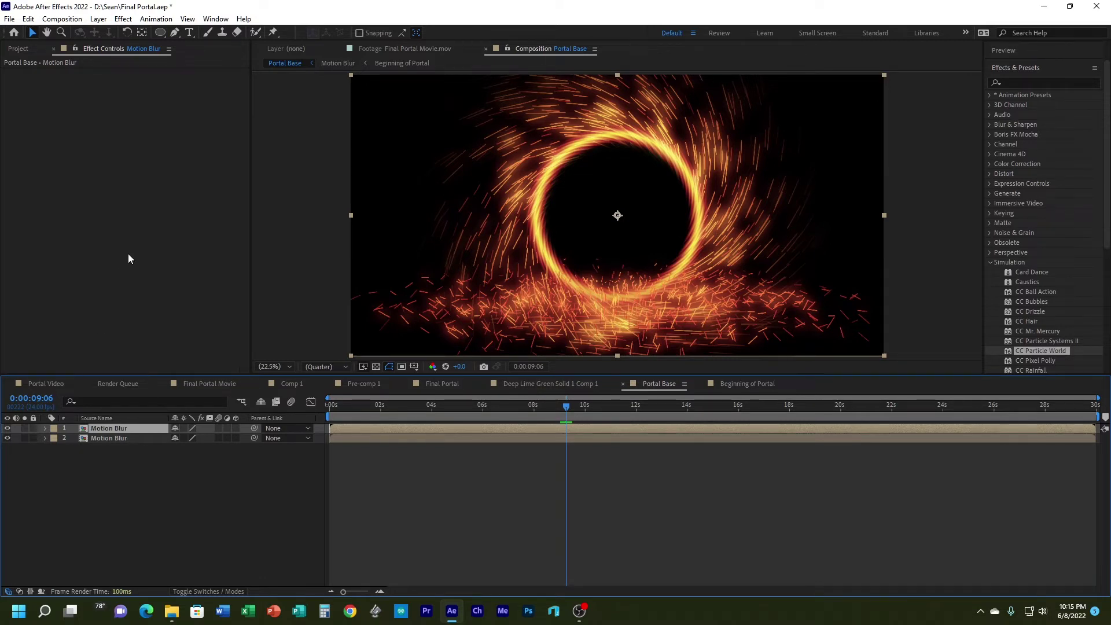
Step: Set the blending mode of the upper Motion Blur layer to Screen
{"action": "left_click", "coordinate": [93, 19]}
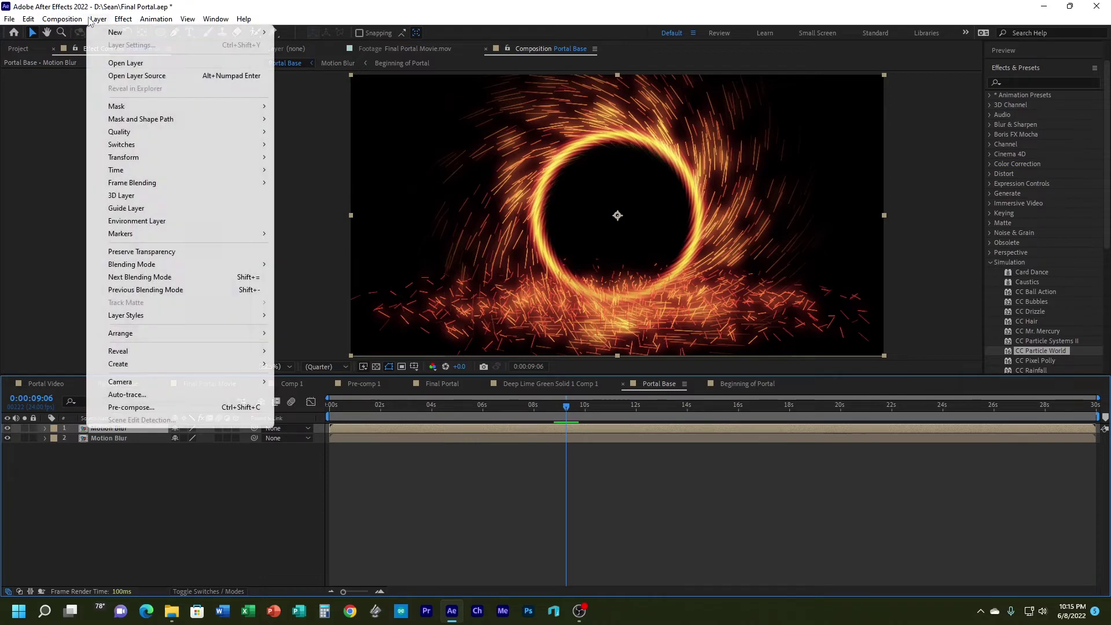
{"action": "mouse_move", "coordinate": [165, 266]}
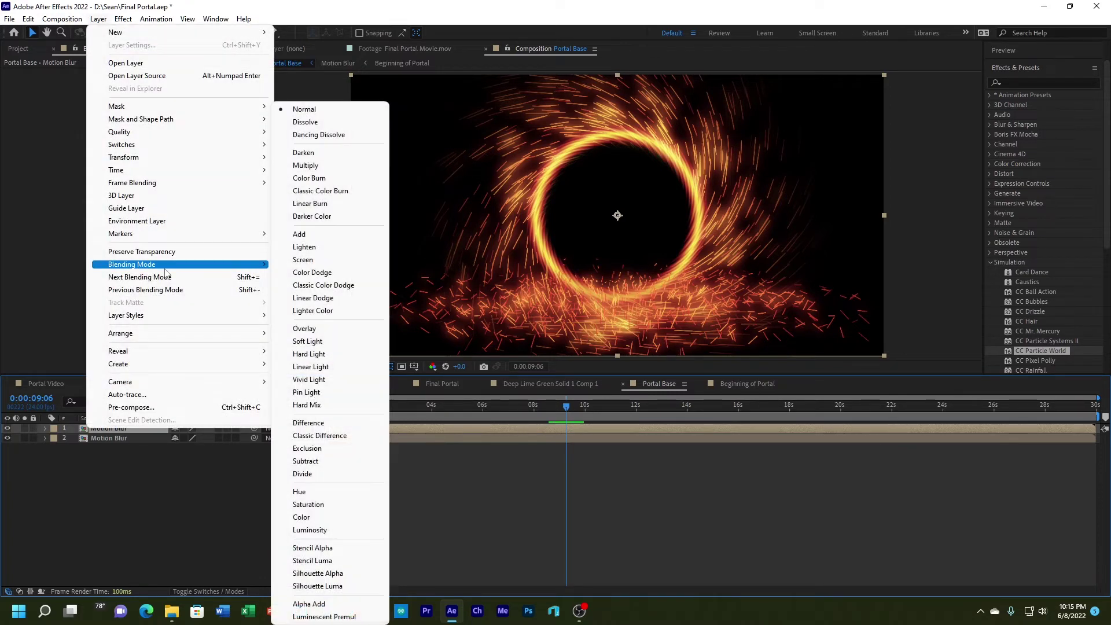
{"action": "left_click", "coordinate": [325, 262]}
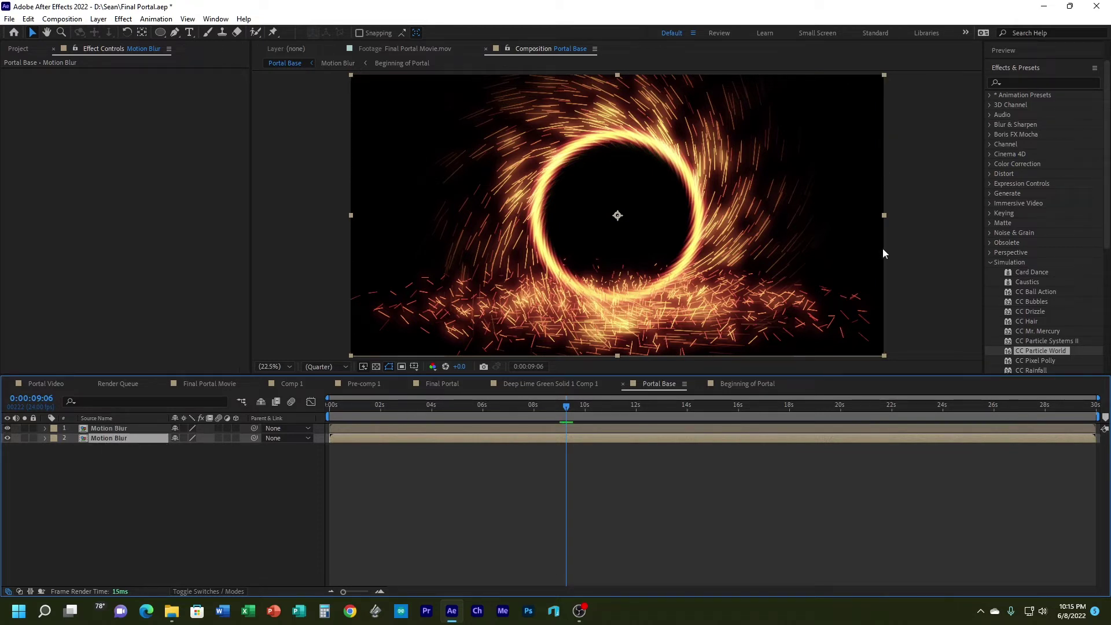
Step: Find the Pixel Motion Blur effect and apply it to the lower Motion Blur layer
{"action": "left_click", "coordinate": [1017, 81]}
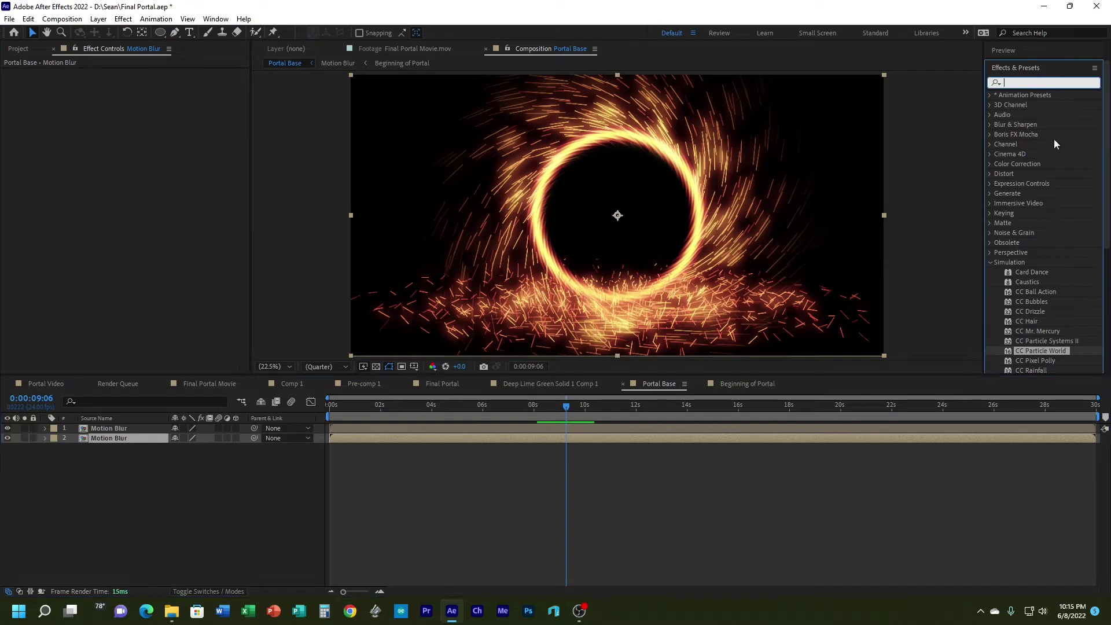
{"action": "type", "text": "pi"}
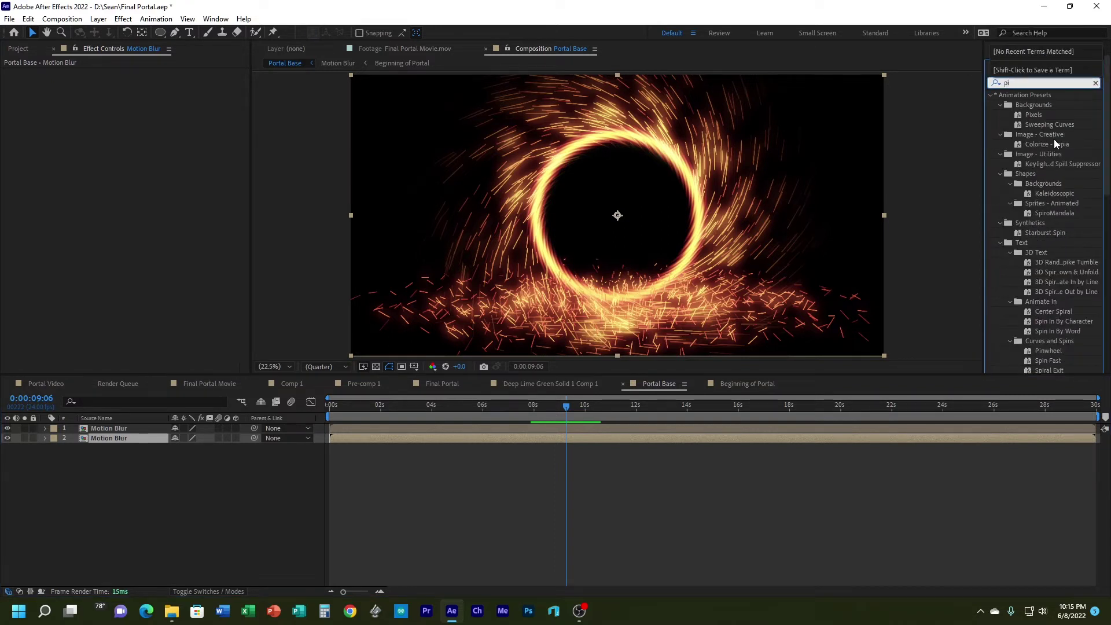
{"action": "type", "text": "xe"}
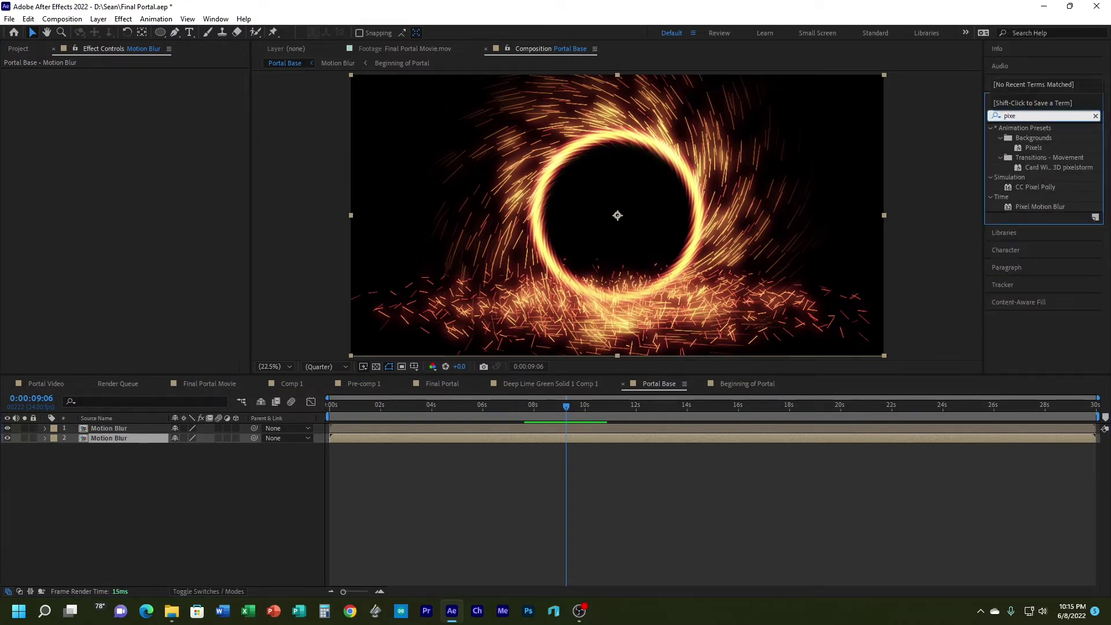
{"action": "left_click_drag", "start_coordinate": [1047, 207], "coordinate": [415, 438]}
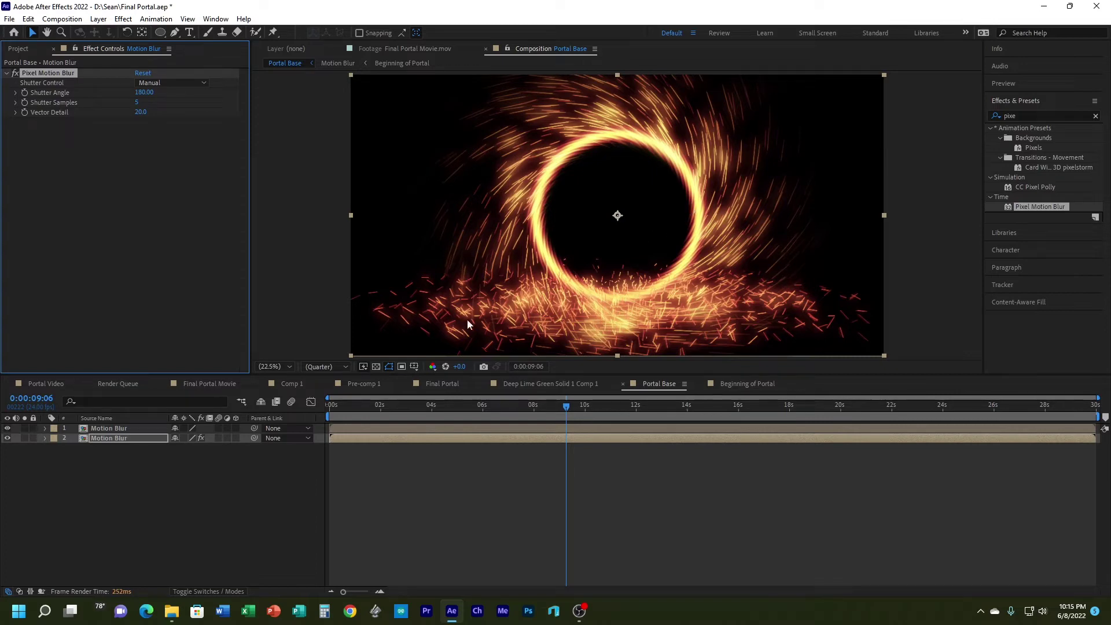
Step: Preview the motion-blurred portal from 0:00:10:02 and move the current time to 0:00:13:17
{"action": "left_click_drag", "start_coordinate": [557, 405], "coordinate": [588, 404]}
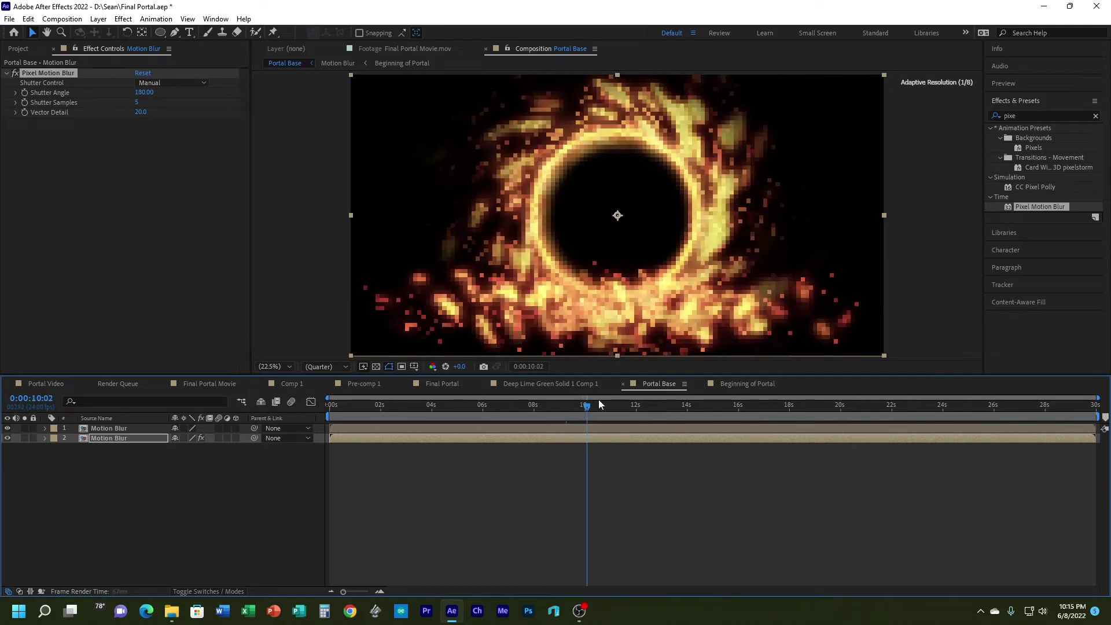
{"action": "key", "text": "space"}
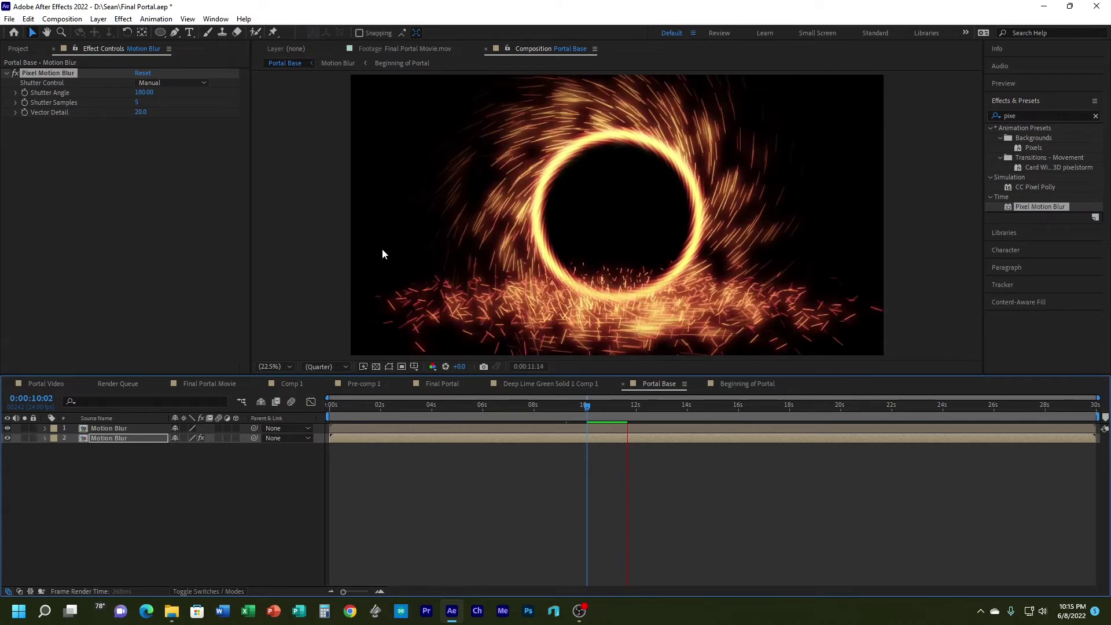
{"action": "key", "text": "space"}
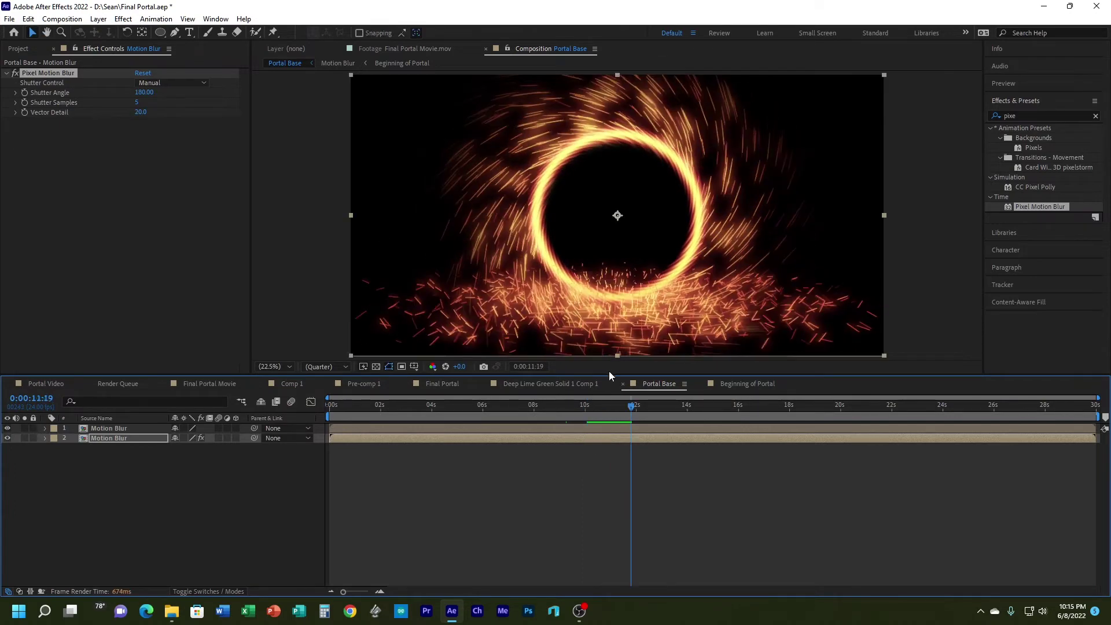
{"action": "left_click_drag", "start_coordinate": [631, 408], "coordinate": [679, 396]}
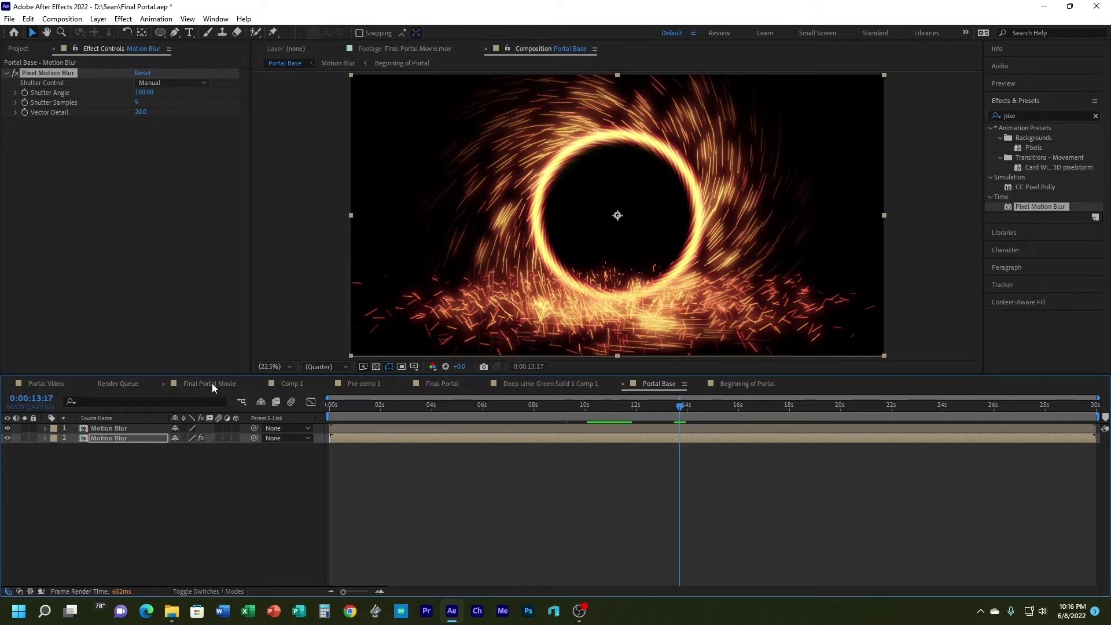
Step: Pre-compose both Motion Blur layers into a composition named Whole Portal, moving all attributes, and make the resulting layer 3D
{"action": "left_click", "coordinate": [124, 429]}
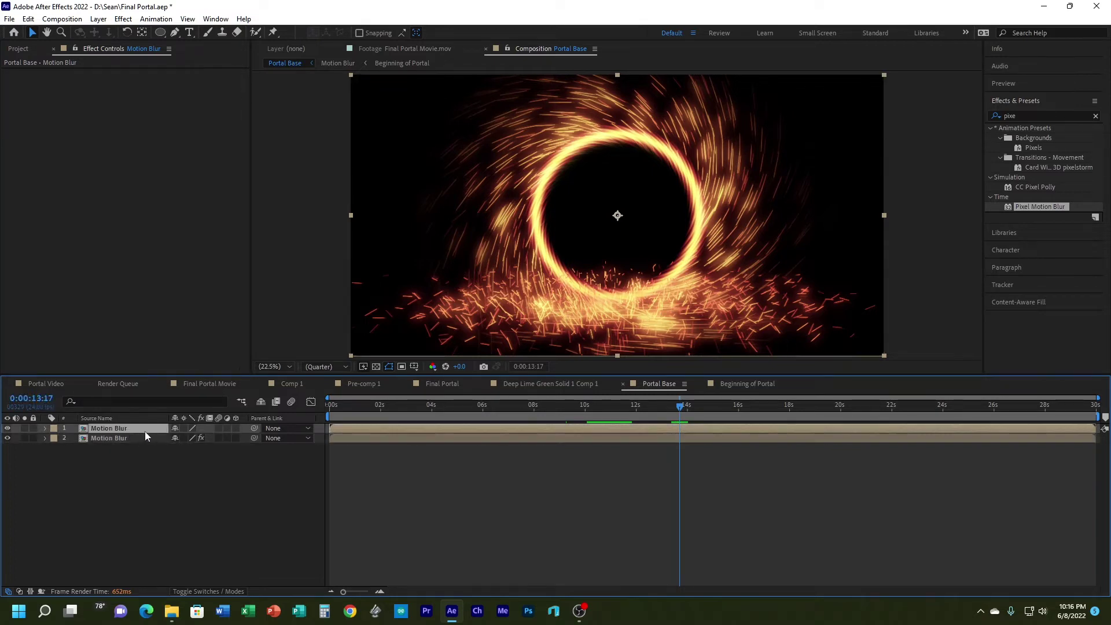
{"action": "left_click", "coordinate": [139, 436], "text": "shift"}
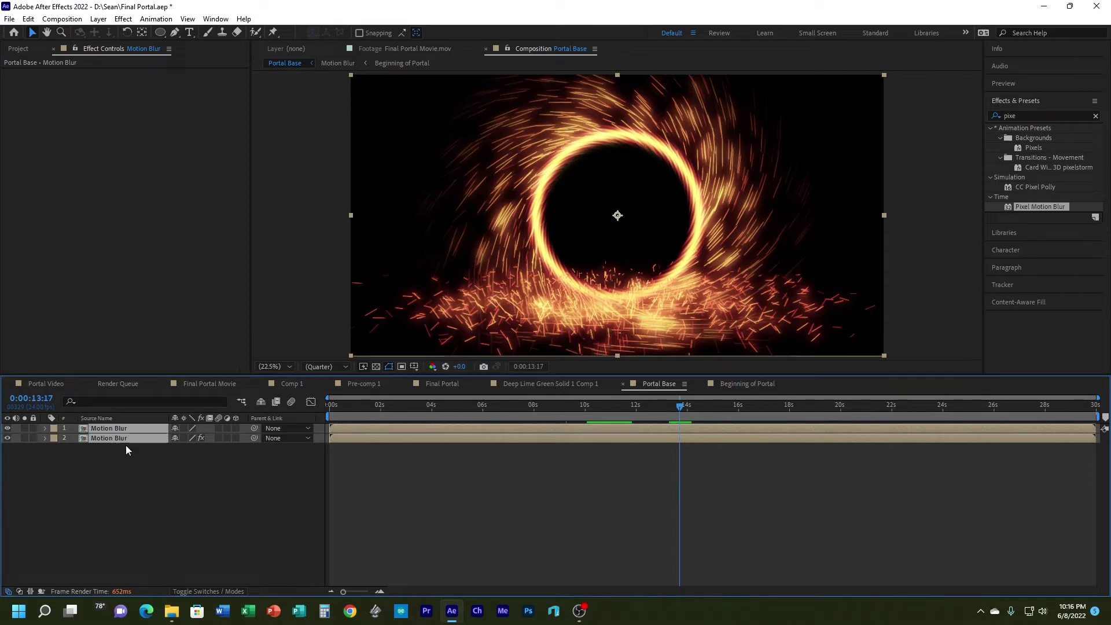
{"action": "right_click", "coordinate": [145, 431]}
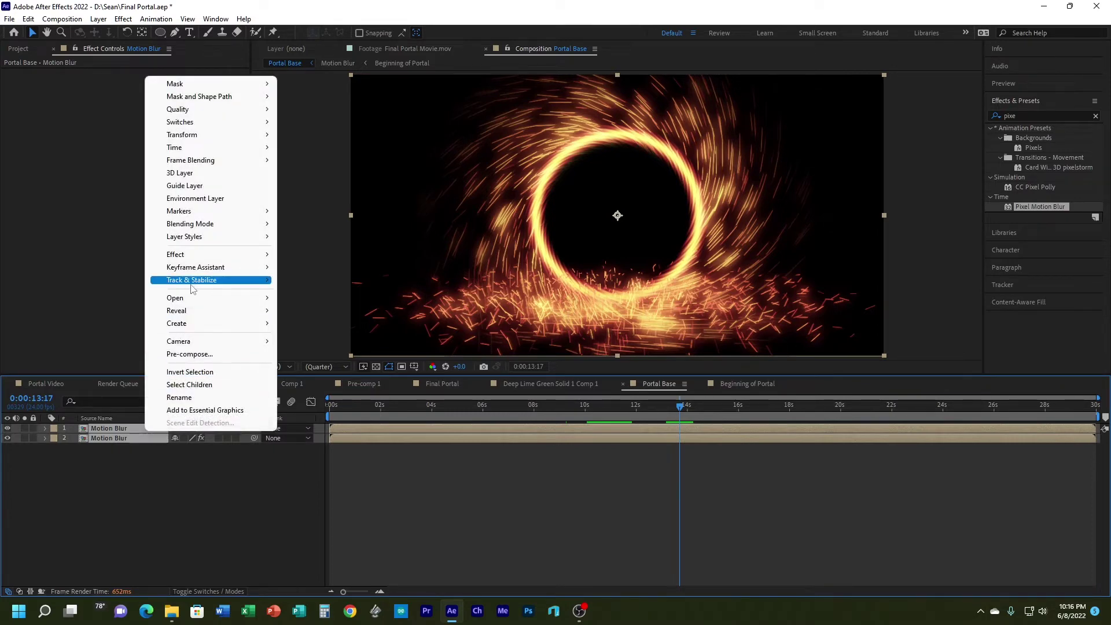
{"action": "mouse_move", "coordinate": [204, 283]}
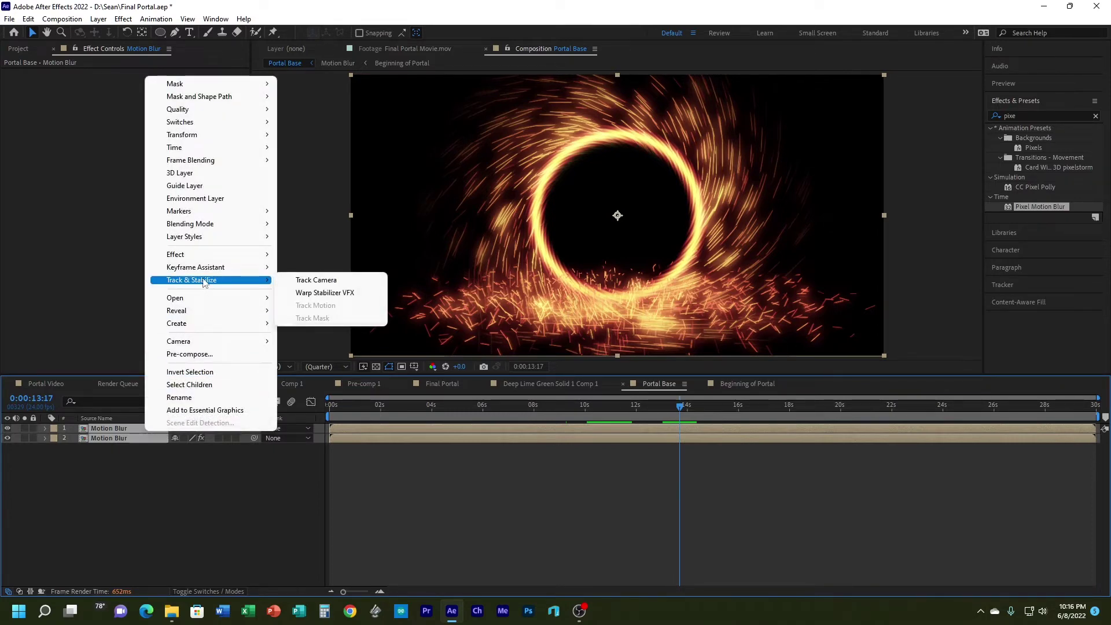
{"action": "left_click", "coordinate": [198, 353]}
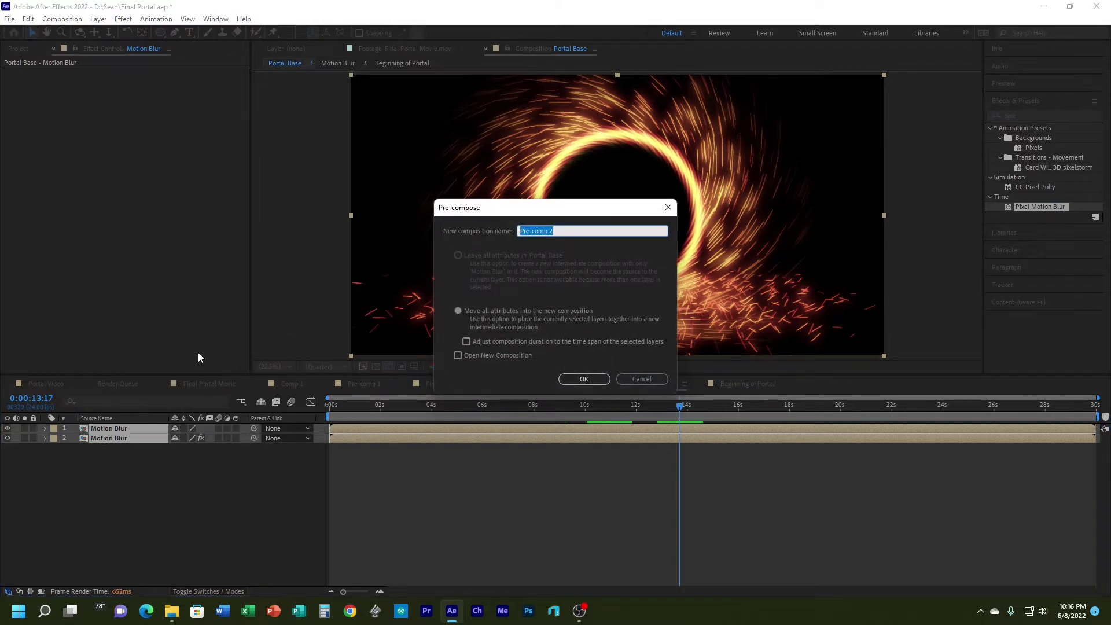
{"action": "type", "text": "WHole"}
{"action": "type", "text": "ole"}
{"action": "left_click", "coordinate": [568, 377]}
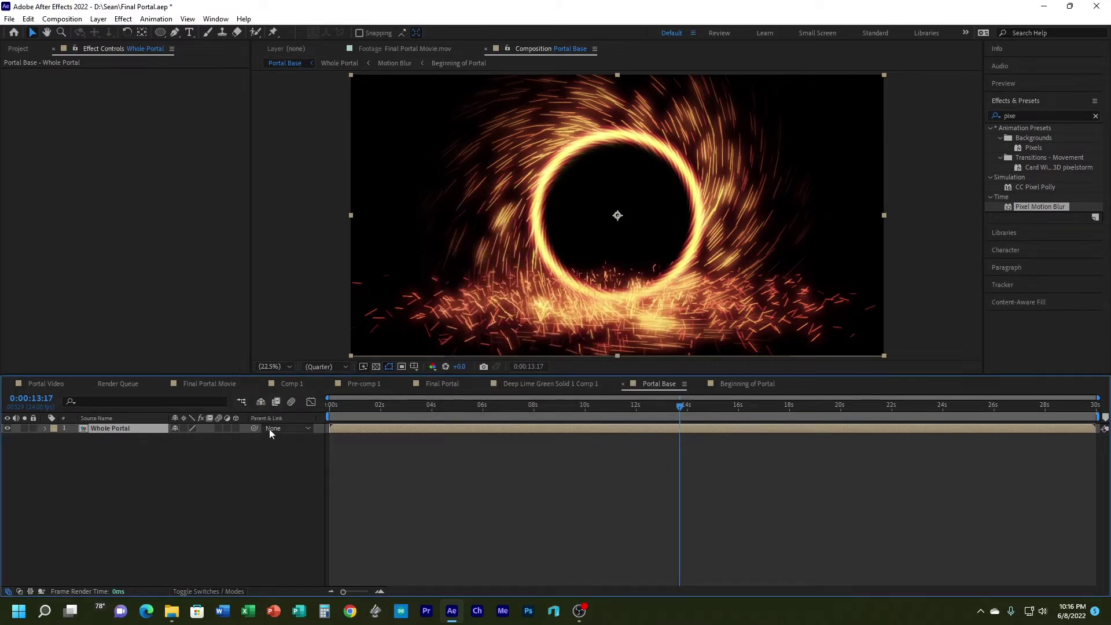
{"action": "left_click", "coordinate": [235, 428]}
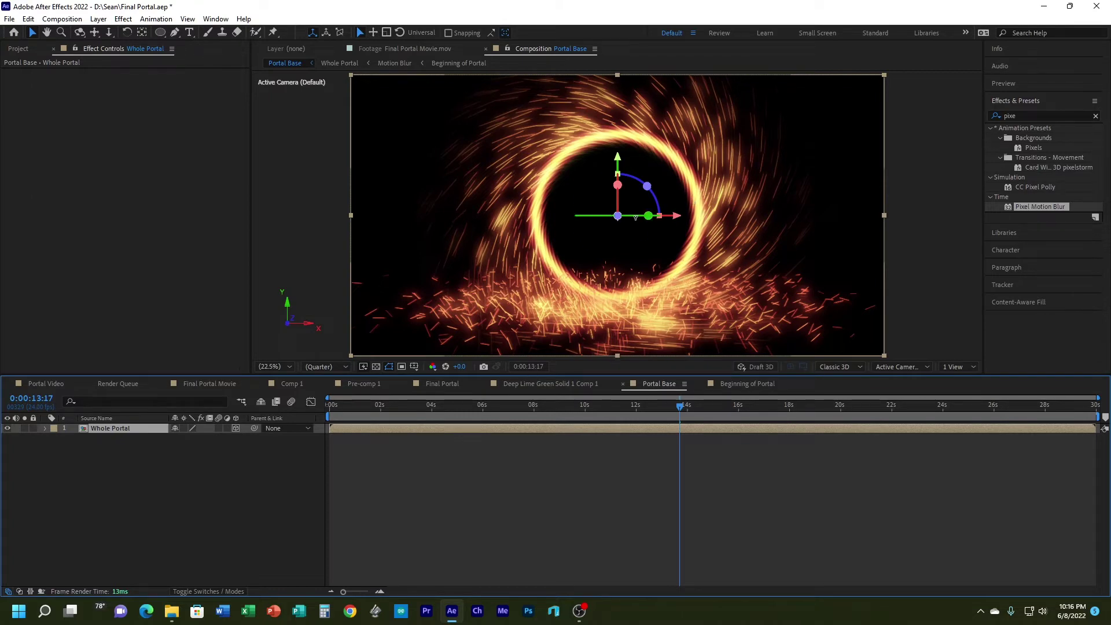
Step: Try rotating the Whole Portal layer about its vertical axis and shifting it back in depth, previewing each placement
{"action": "left_click_drag", "start_coordinate": [635, 218], "coordinate": [628, 220]}
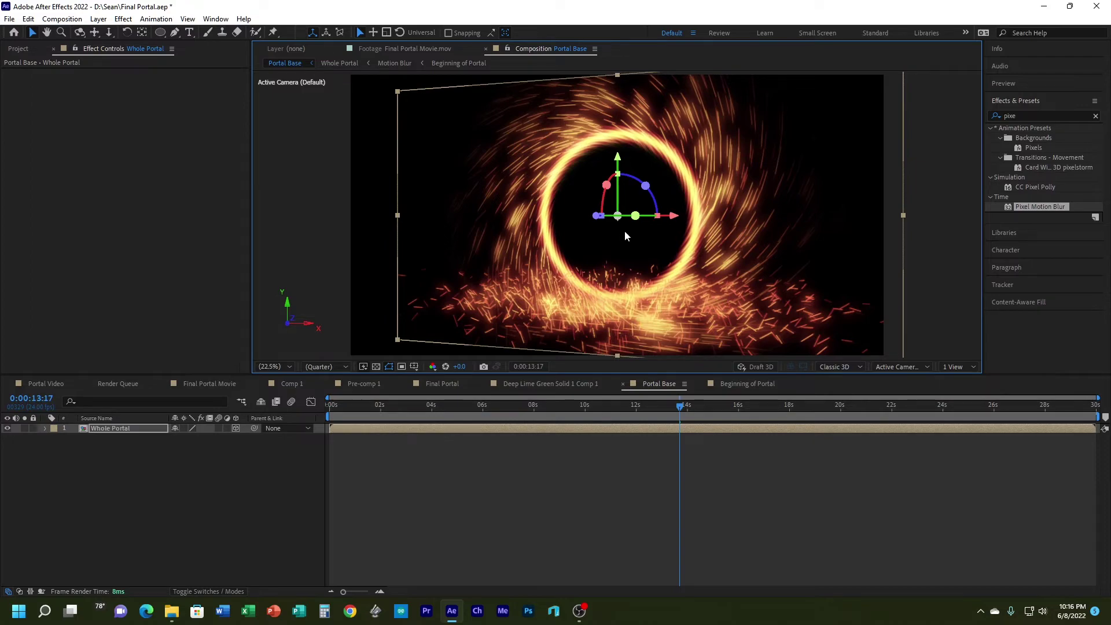
{"action": "key", "text": "space"}
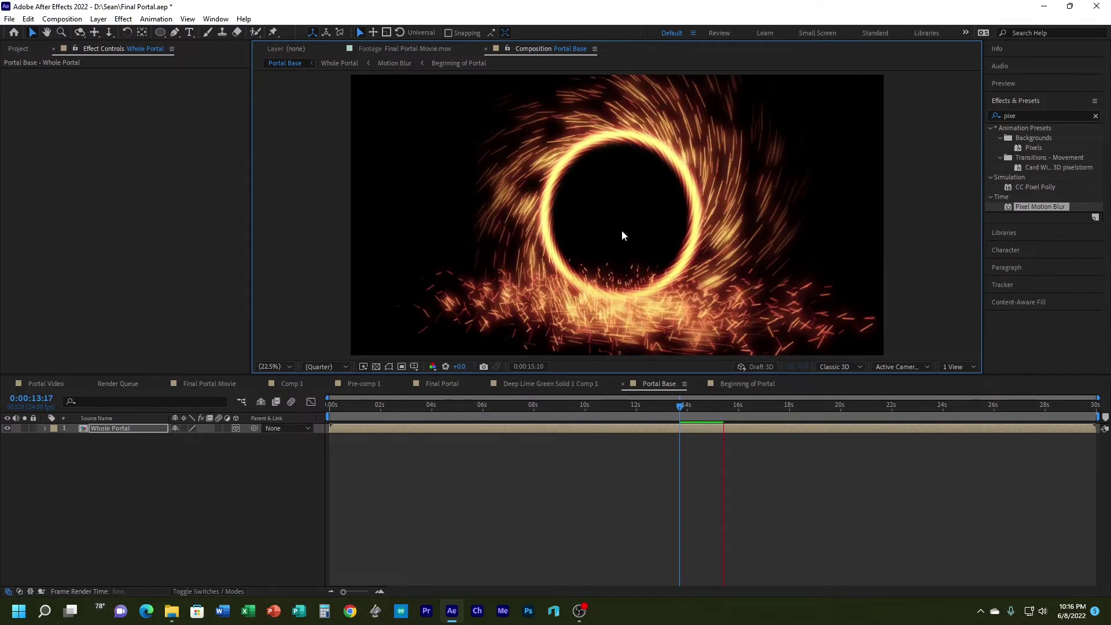
{"action": "key", "text": "space"}
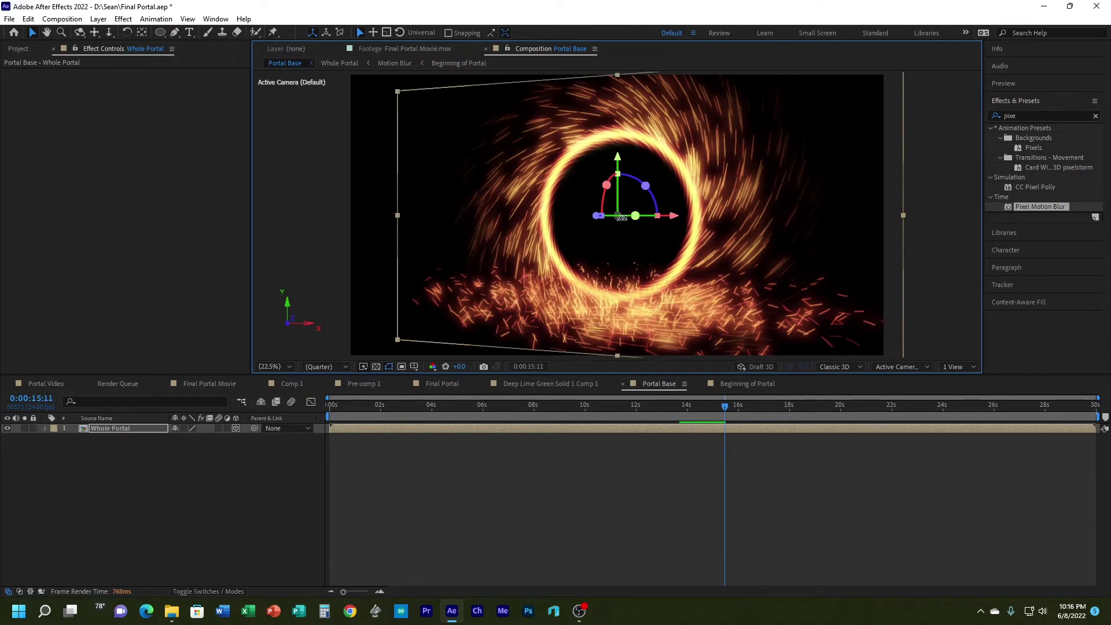
{"action": "left_click_drag", "start_coordinate": [621, 217], "coordinate": [586, 202]}
{"action": "key", "text": "space"}
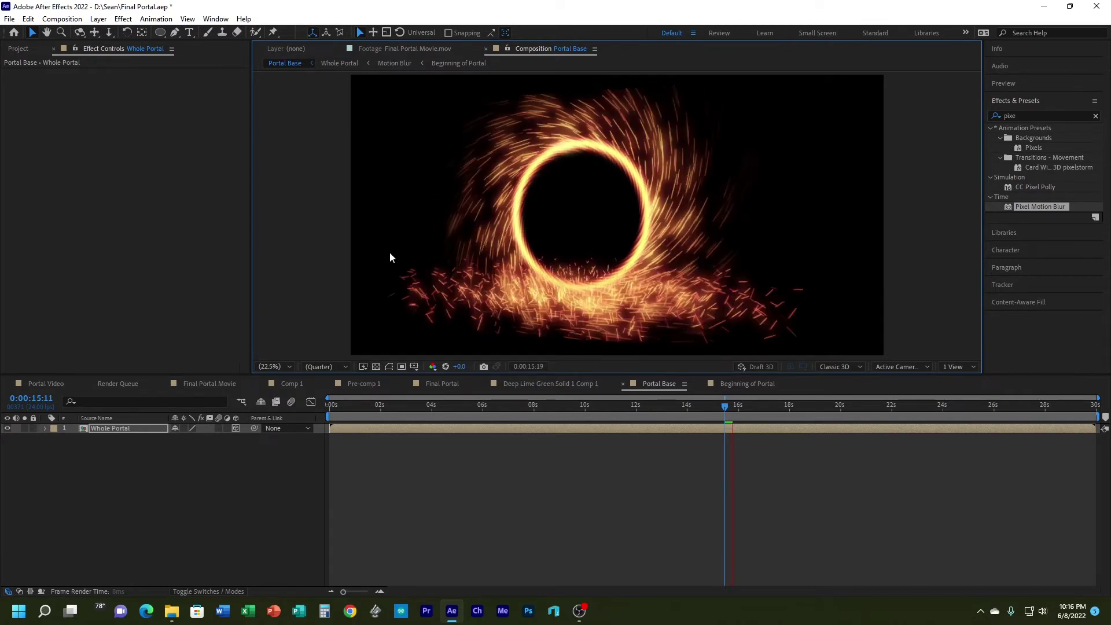
{"action": "key", "text": "space"}
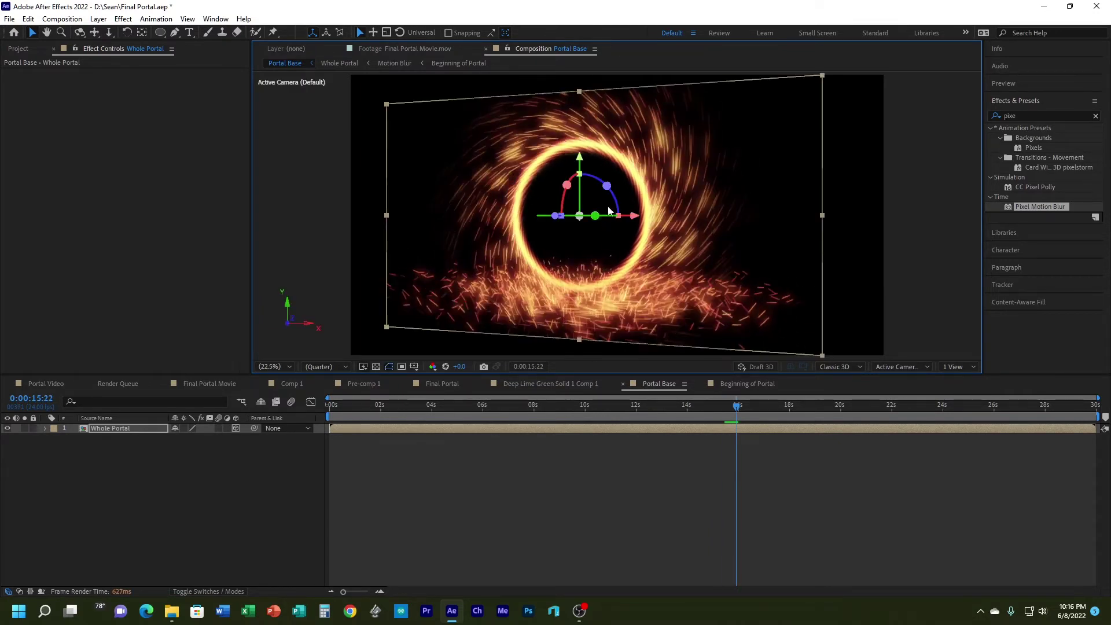
Step: Try raising and tilting the Whole Portal layer in 3D space, preview it, and undo all its trial moves and rotations
{"action": "left_click_drag", "start_coordinate": [579, 168], "coordinate": [579, 138]}
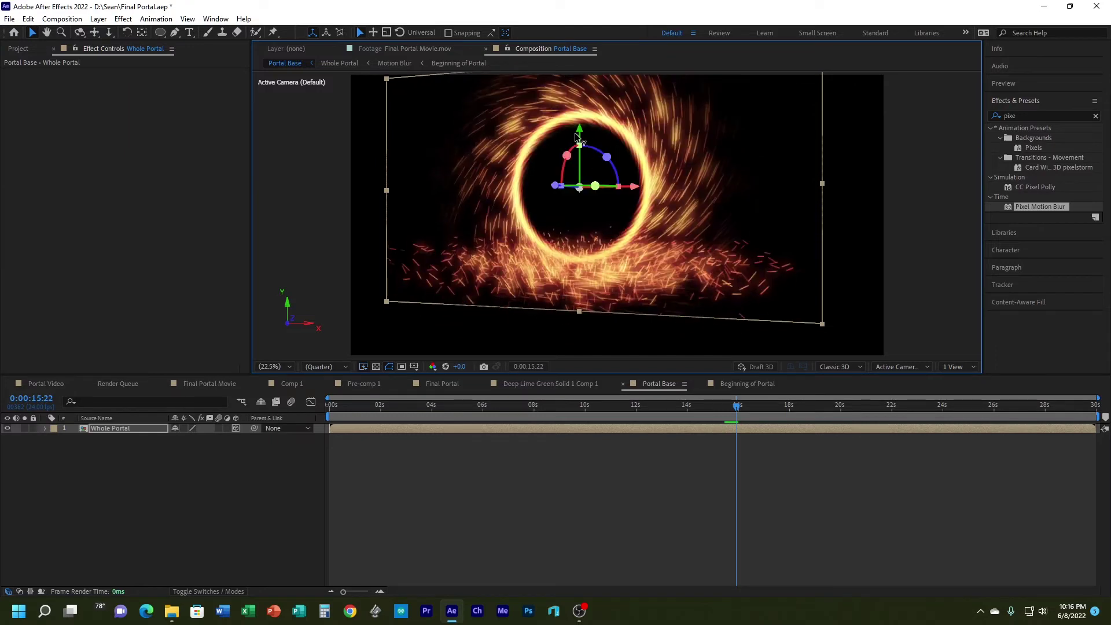
{"action": "key", "text": "space"}
{"action": "key", "text": "space"}
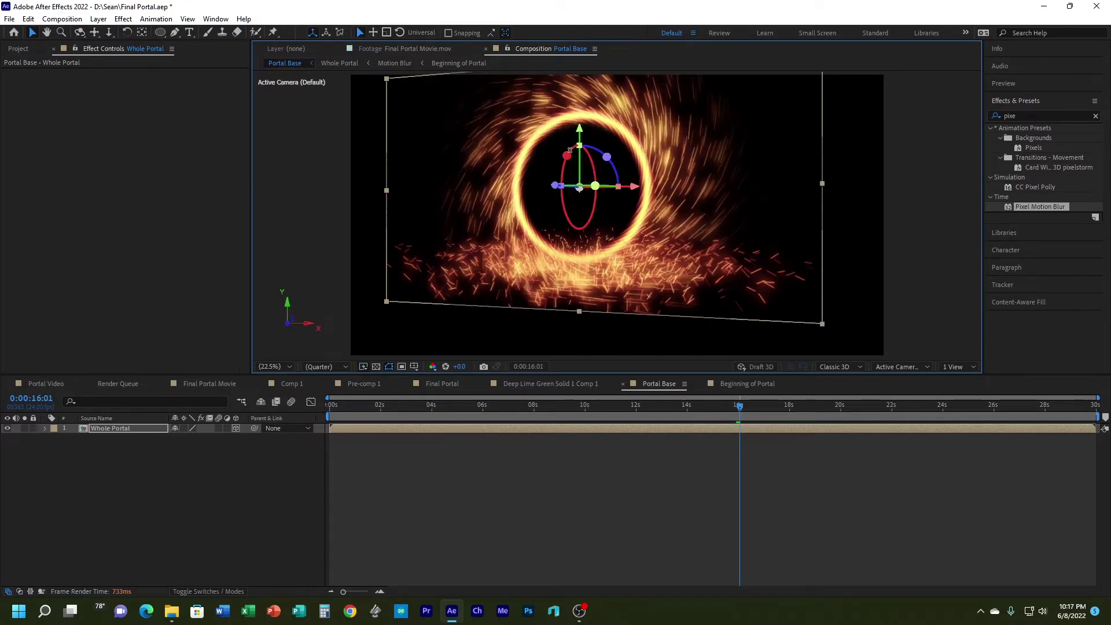
{"action": "left_click_drag", "start_coordinate": [571, 150], "coordinate": [579, 200]}
{"action": "key", "text": "space"}
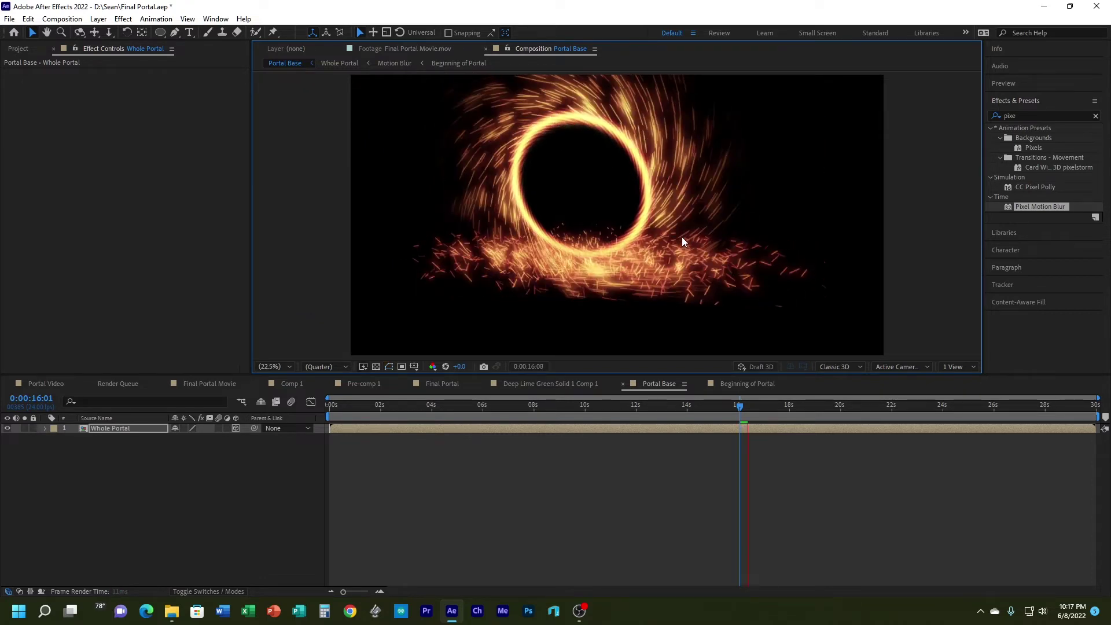
{"action": "key", "text": "space"}
{"action": "key", "text": "Page_Up"}
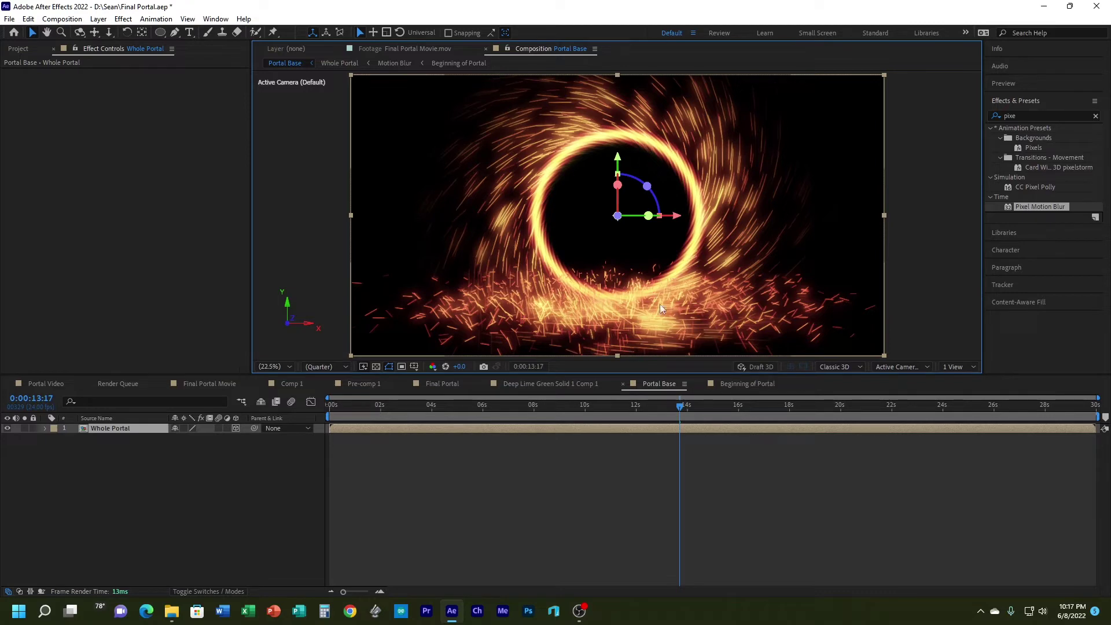
Step: Scrub back through the Portal Base animation from 0:00:13:17 to review the whole portal at an earlier time
{"action": "scroll", "coordinate": [649, 289], "scroll_direction": "down", "scroll_amount": 1}
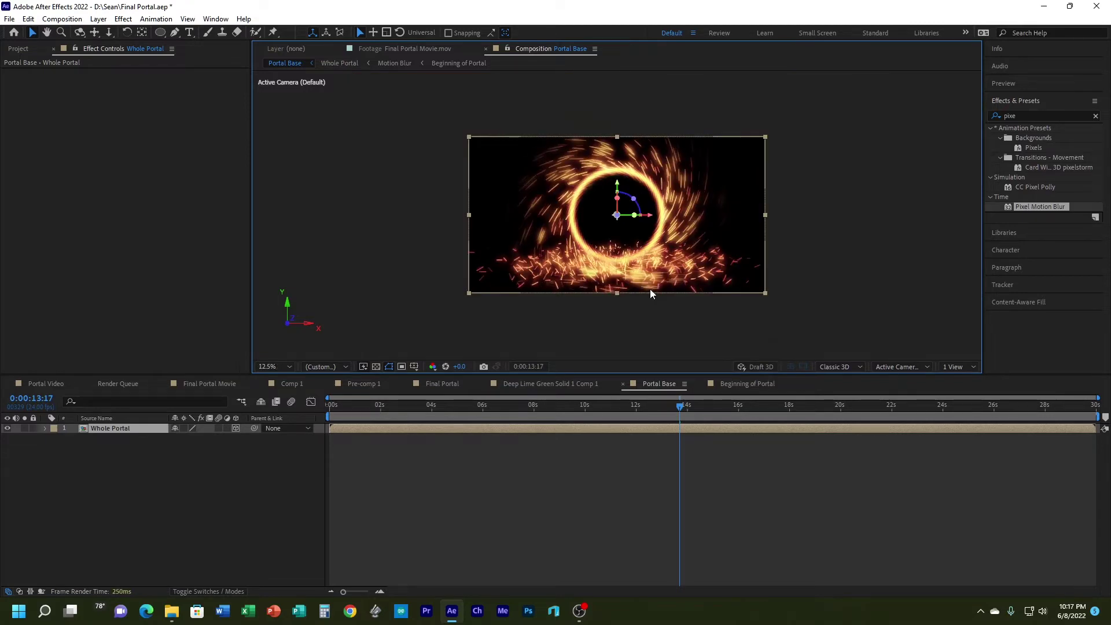
{"action": "scroll", "coordinate": [651, 289], "scroll_direction": "up", "scroll_amount": 1}
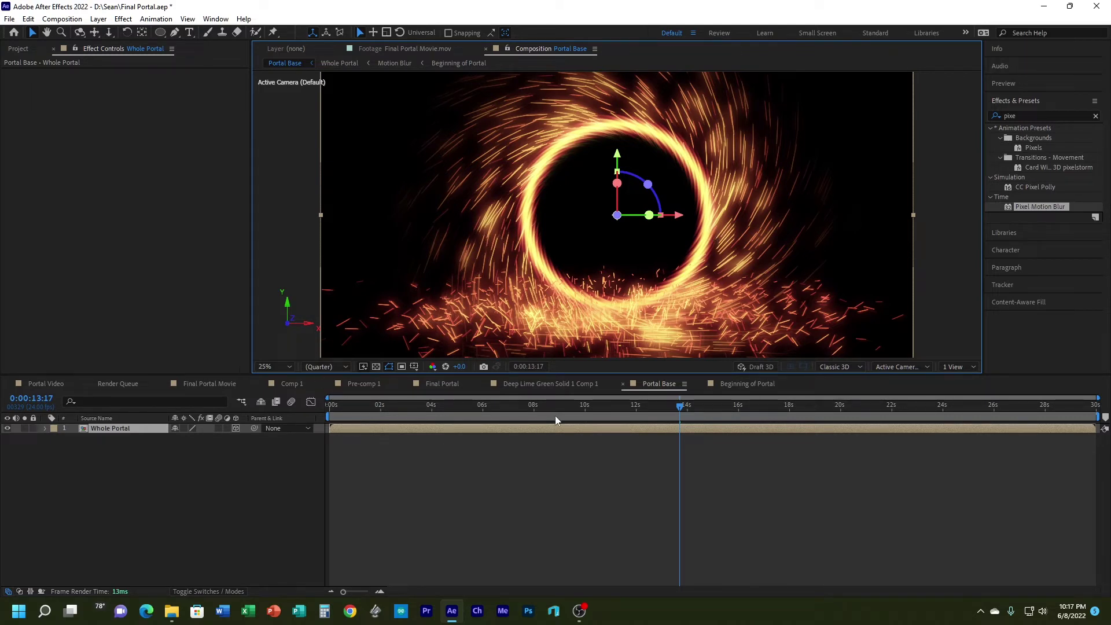
{"action": "left_click_drag", "start_coordinate": [679, 404], "coordinate": [519, 404]}
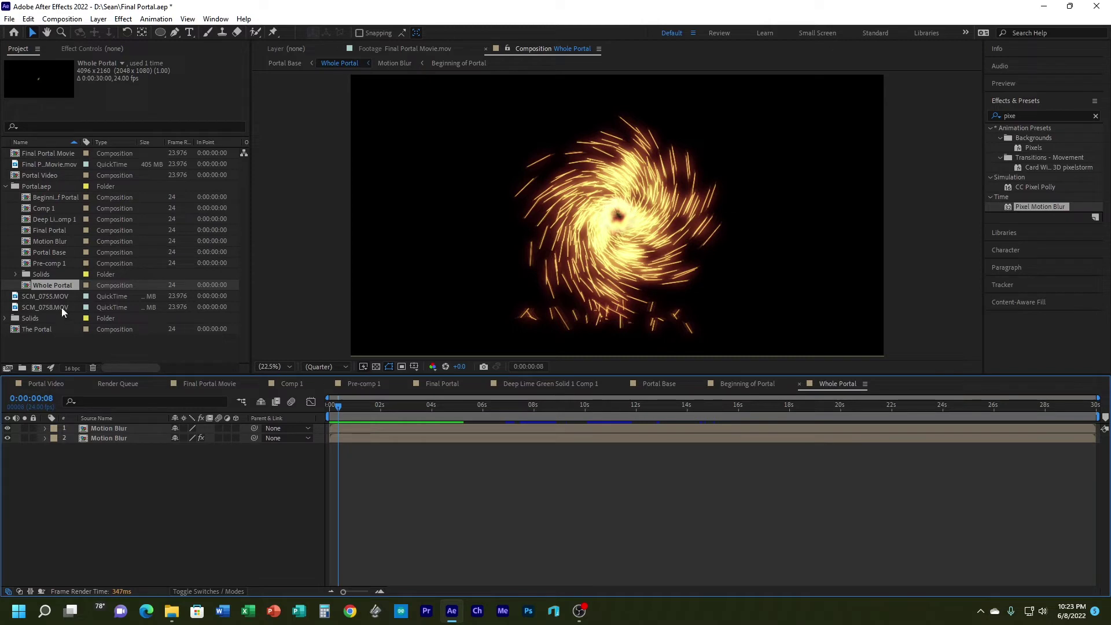
Step: Create a new composition from the SCM_0755.MOV footage and scrub through its first three seconds
{"action": "left_click", "coordinate": [20, 297]}
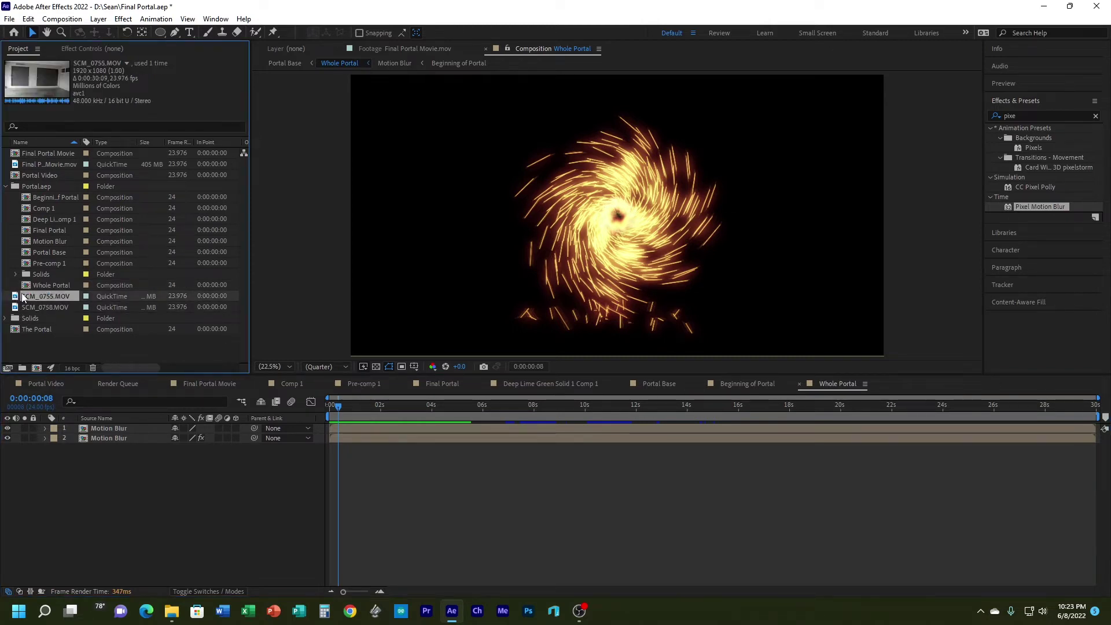
{"action": "right_click", "coordinate": [24, 297]}
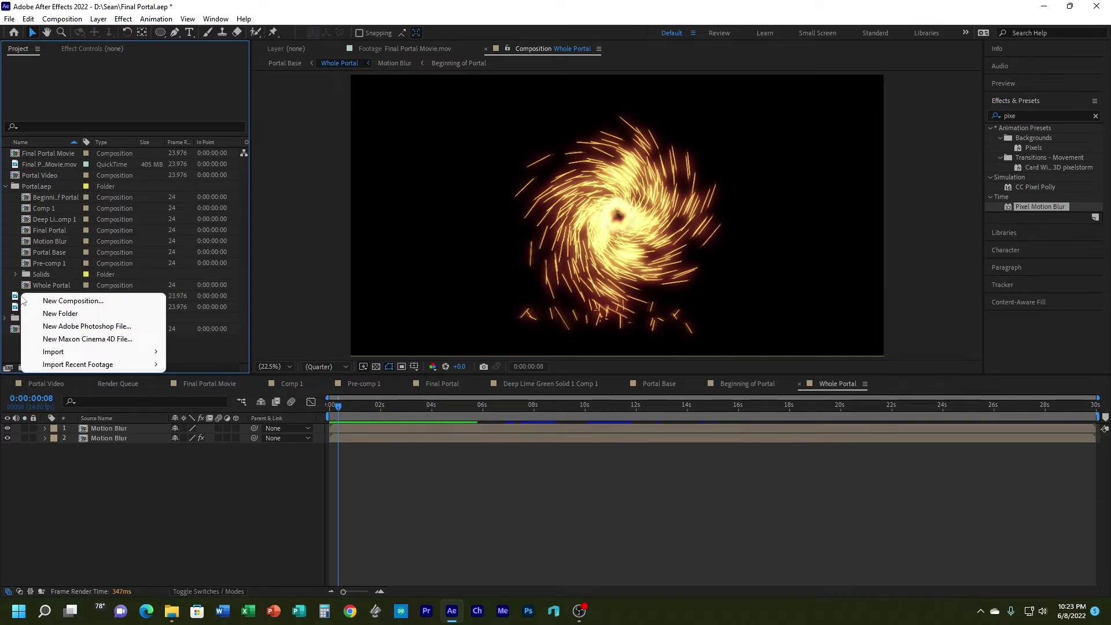
{"action": "left_click", "coordinate": [14, 297]}
{"action": "right_click", "coordinate": [14, 298]}
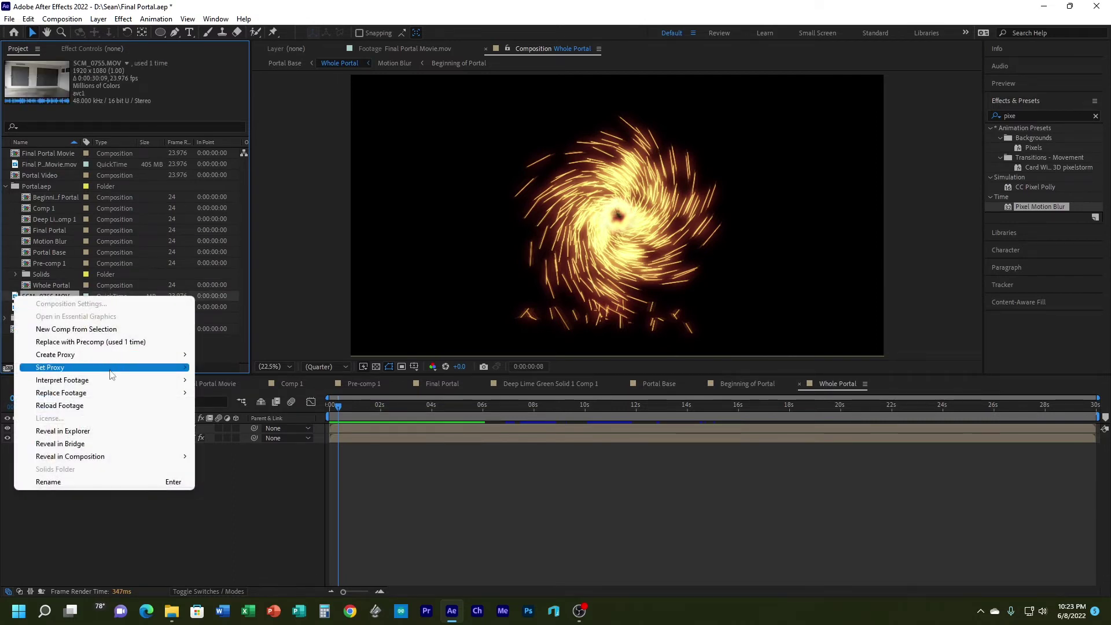
{"action": "left_click", "coordinate": [116, 329]}
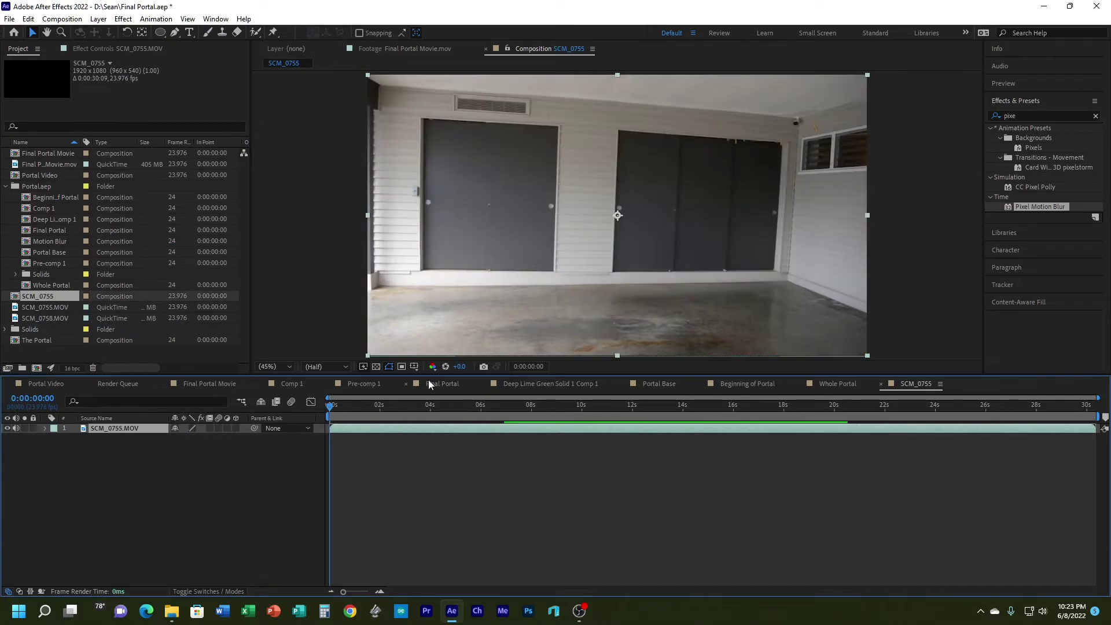
{"action": "left_click_drag", "start_coordinate": [350, 405], "coordinate": [407, 398]}
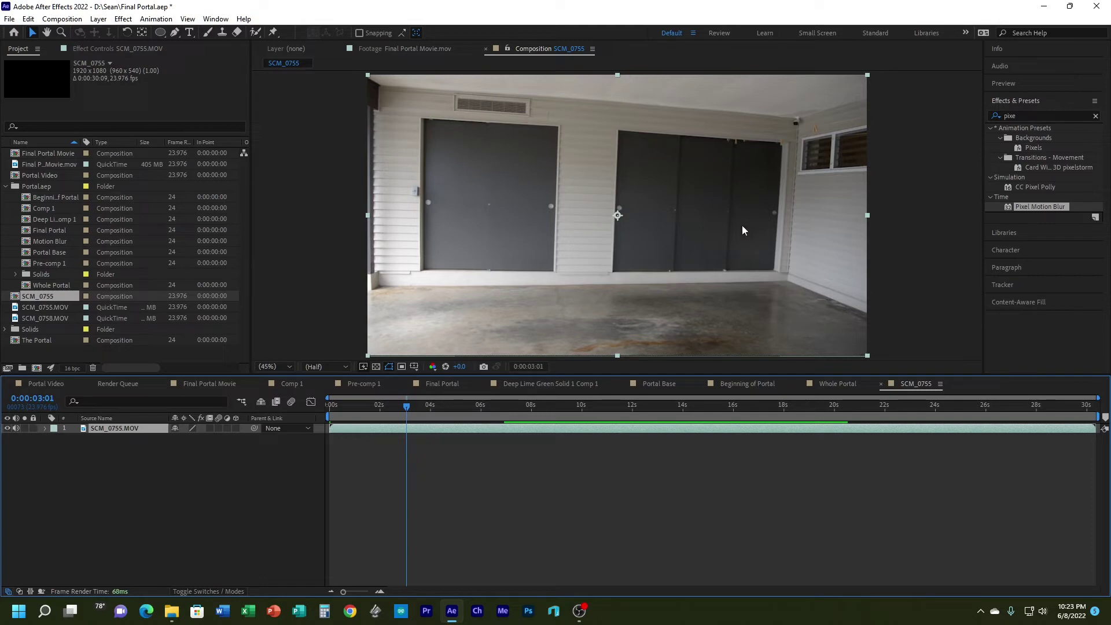
Step: Add SCM_0758.MOV beneath the SCM_0755.MOV layer and toggle the upper layer's visibility to check the garden footage
{"action": "left_click", "coordinate": [17, 318]}
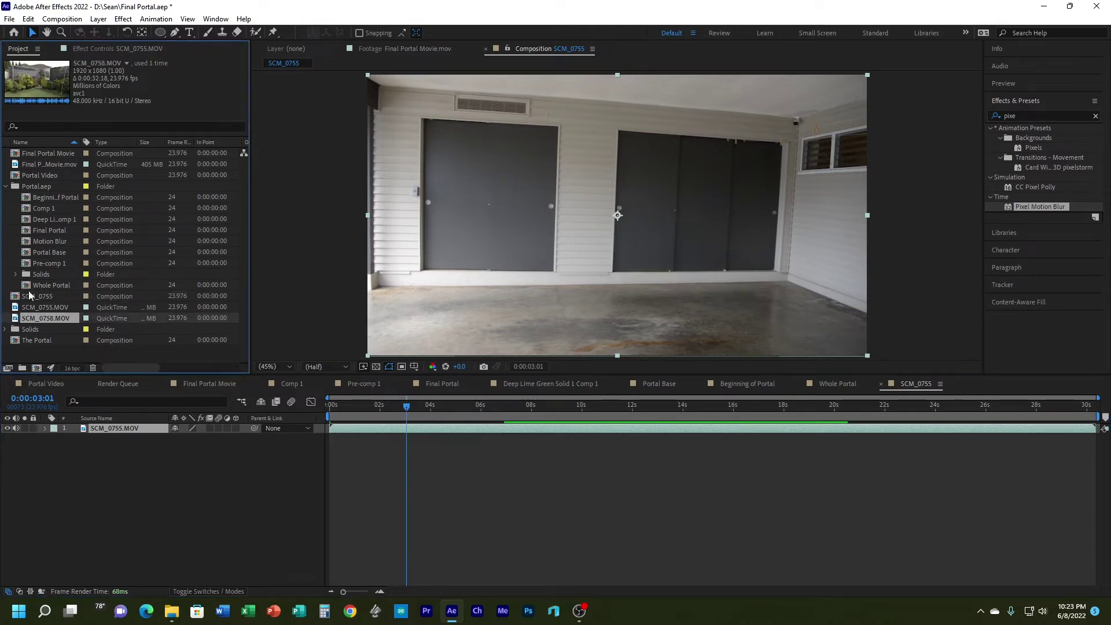
{"action": "left_click_drag", "start_coordinate": [16, 320], "coordinate": [15, 444]}
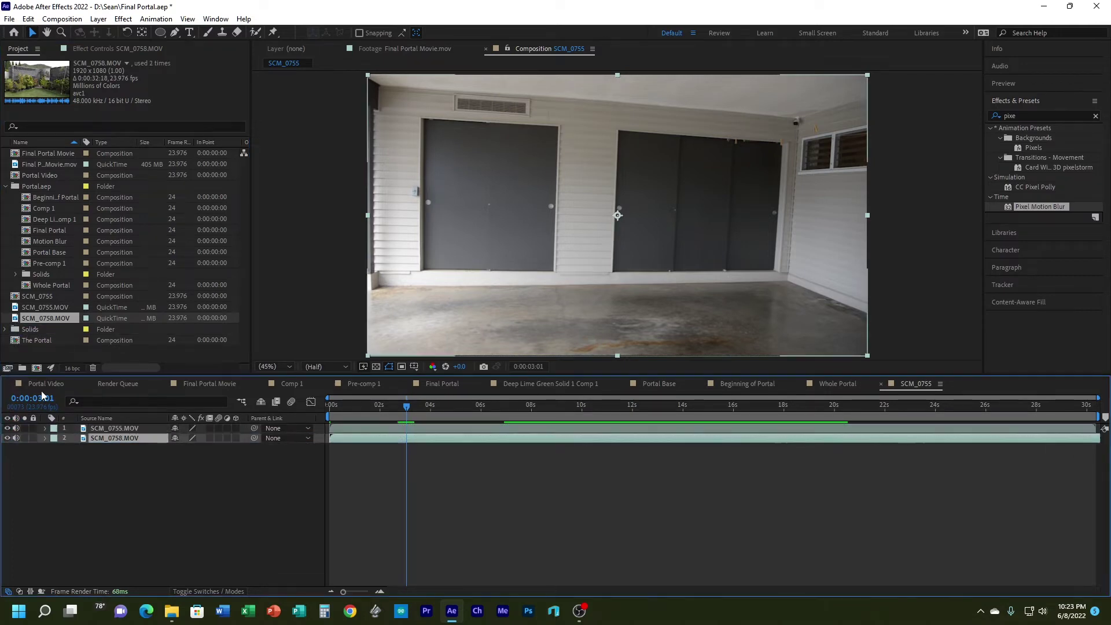
{"action": "left_click_drag", "start_coordinate": [411, 408], "coordinate": [527, 407]}
{"action": "left_click", "coordinate": [8, 428]}
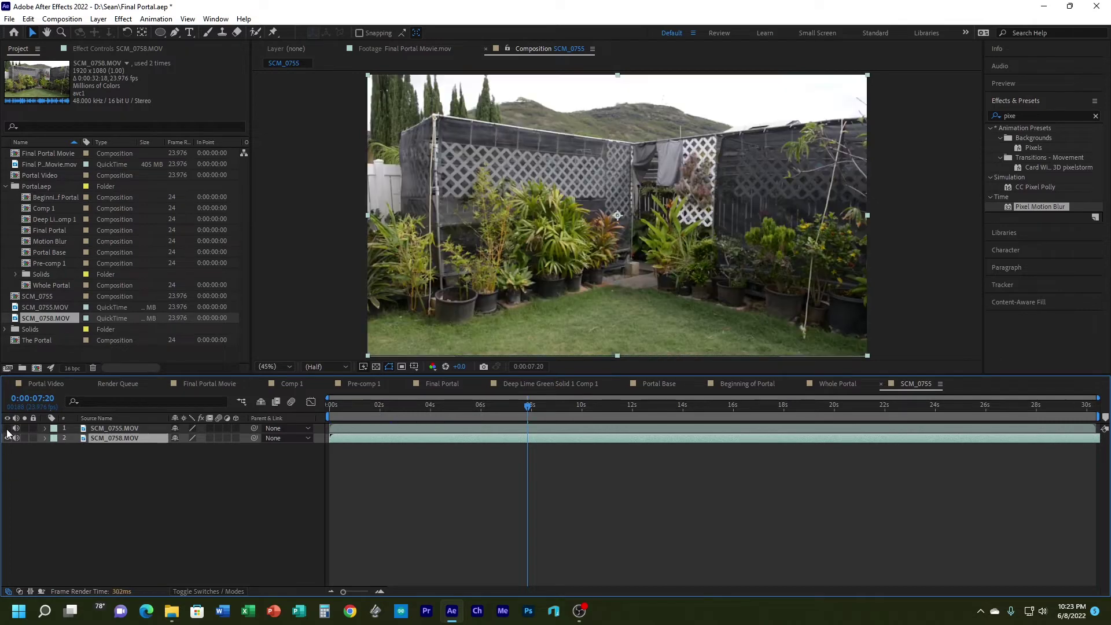
{"action": "left_click", "coordinate": [7, 429]}
{"action": "left_click", "coordinate": [8, 429]}
{"action": "left_click", "coordinate": [8, 429]}
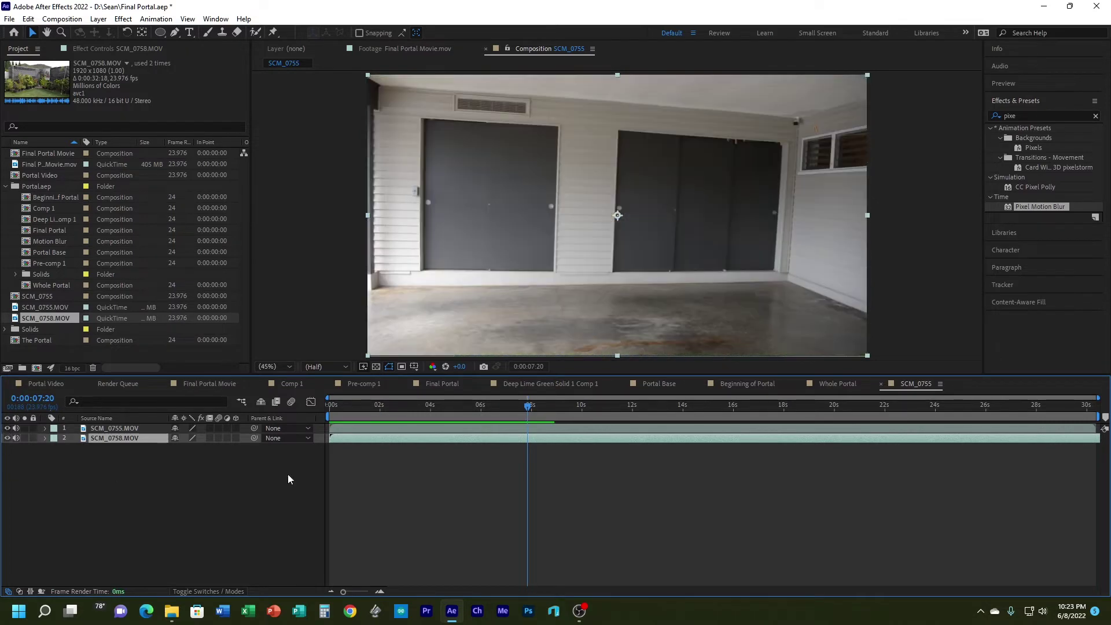
Step: Add the Whole Portal composition as the top layer from the start of the timeline and scrub through its opening
{"action": "left_click_drag", "start_coordinate": [514, 405], "coordinate": [328, 406]}
{"action": "left_click", "coordinate": [55, 283]}
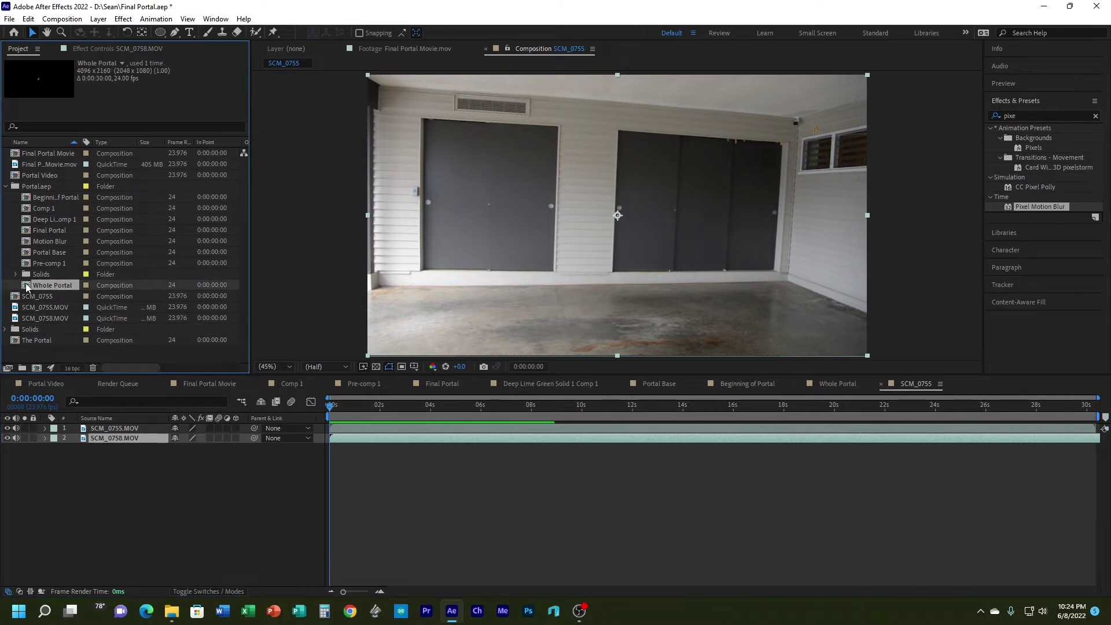
{"action": "left_click_drag", "start_coordinate": [27, 288], "coordinate": [133, 426]}
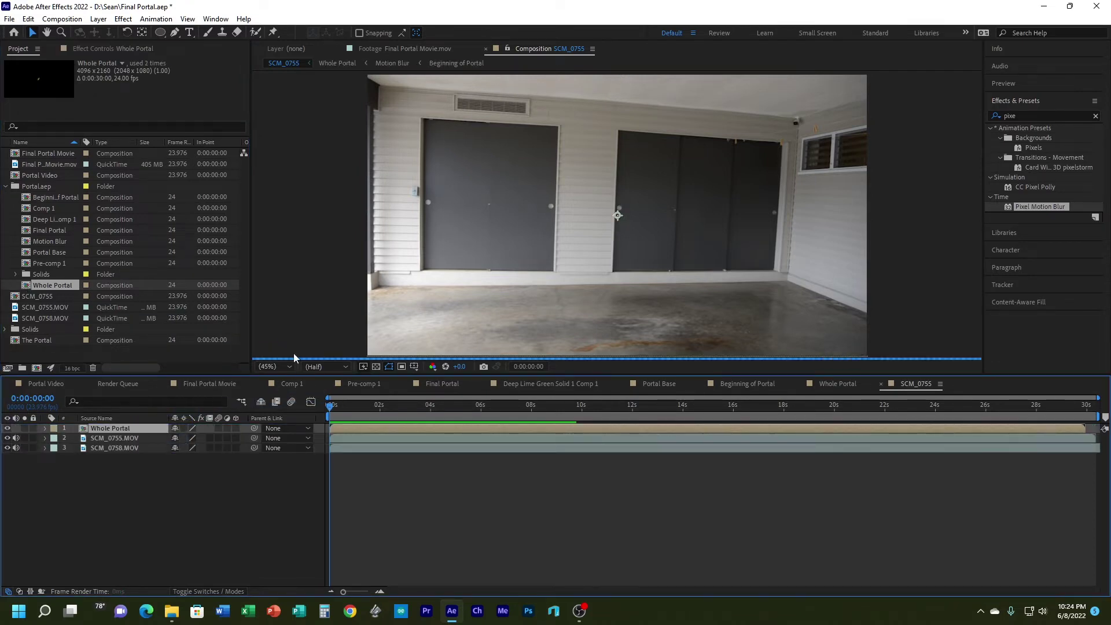
{"action": "left_click_drag", "start_coordinate": [332, 408], "coordinate": [399, 395]}
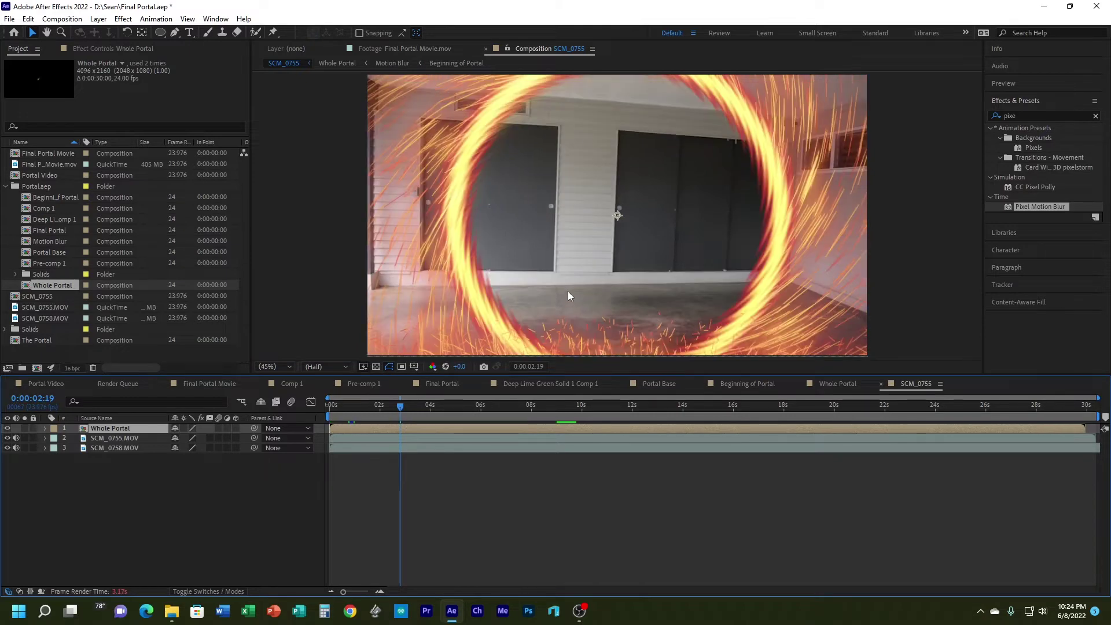
{"action": "left_click_drag", "start_coordinate": [404, 408], "coordinate": [330, 408]}
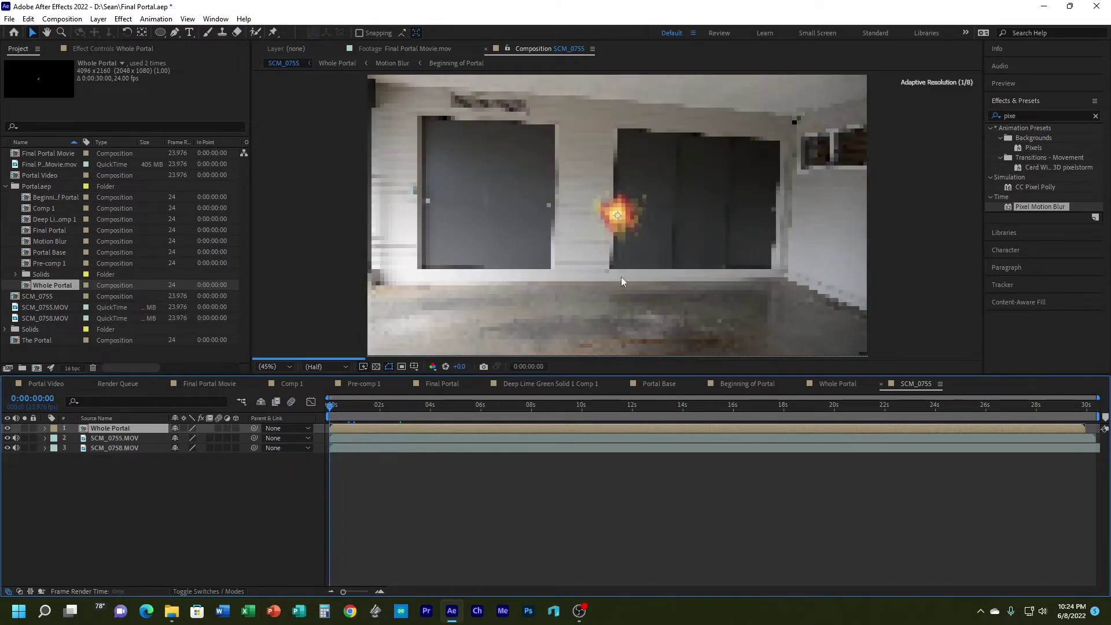
Step: Set the Whole Portal layer's scale to 50%
{"action": "left_click", "coordinate": [45, 428]}
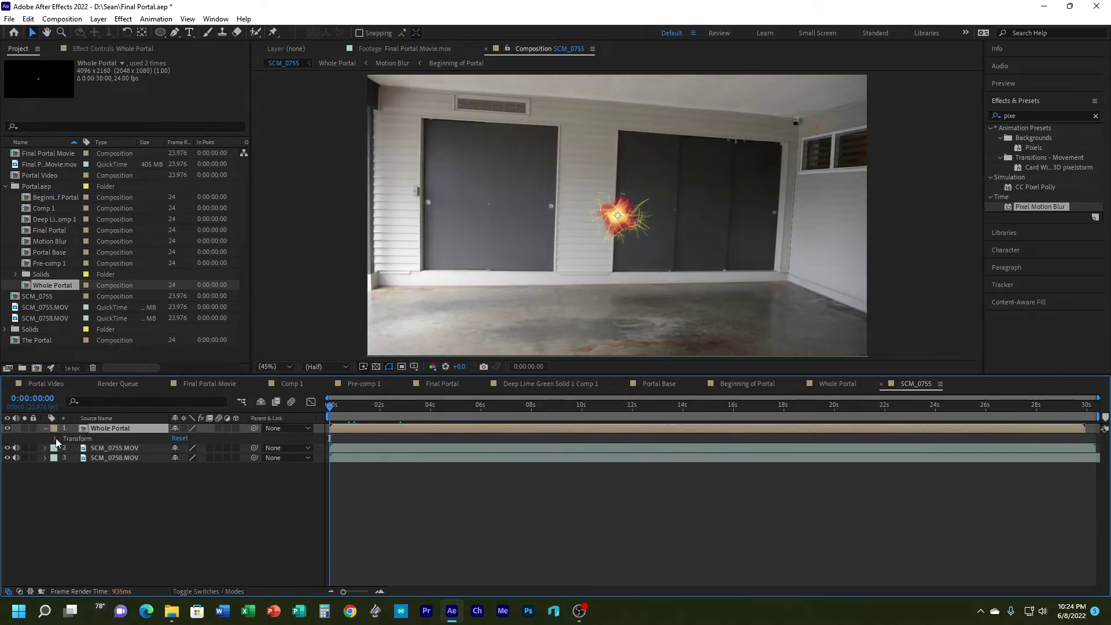
{"action": "left_click", "coordinate": [55, 439]}
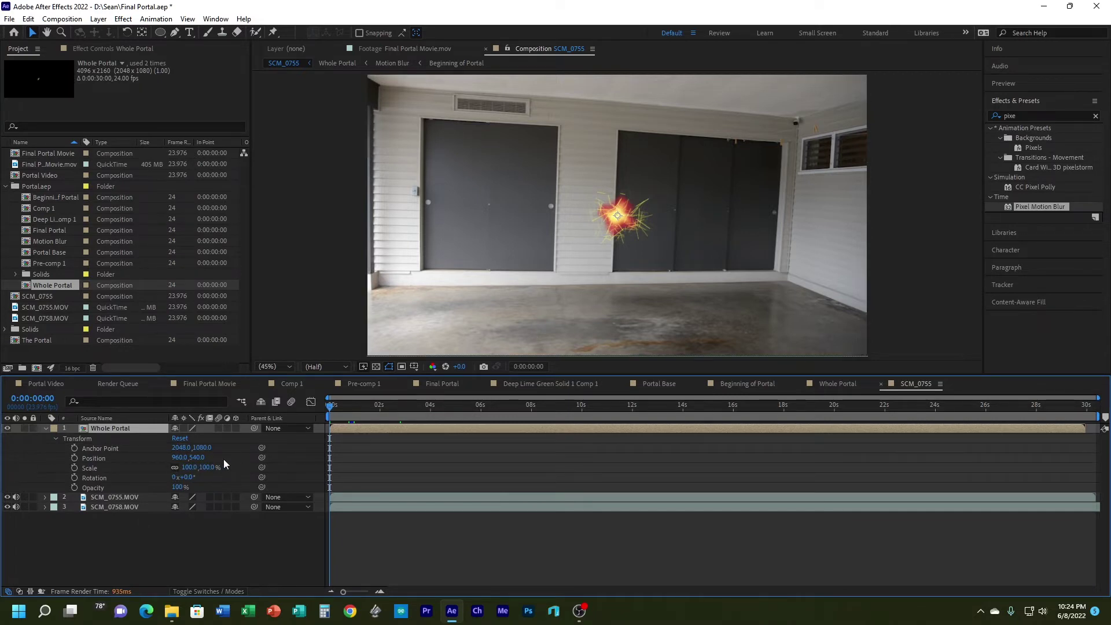
{"action": "left_click_drag", "start_coordinate": [223, 468], "coordinate": [193, 467]}
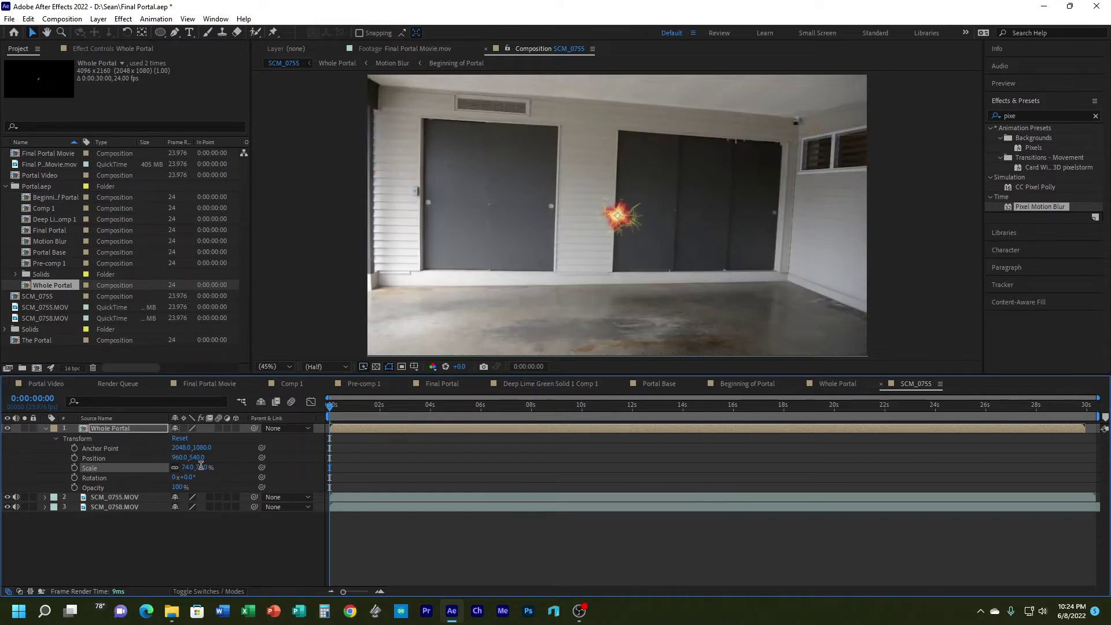
{"action": "left_click", "coordinate": [203, 467]}
{"action": "type", "text": "50"}
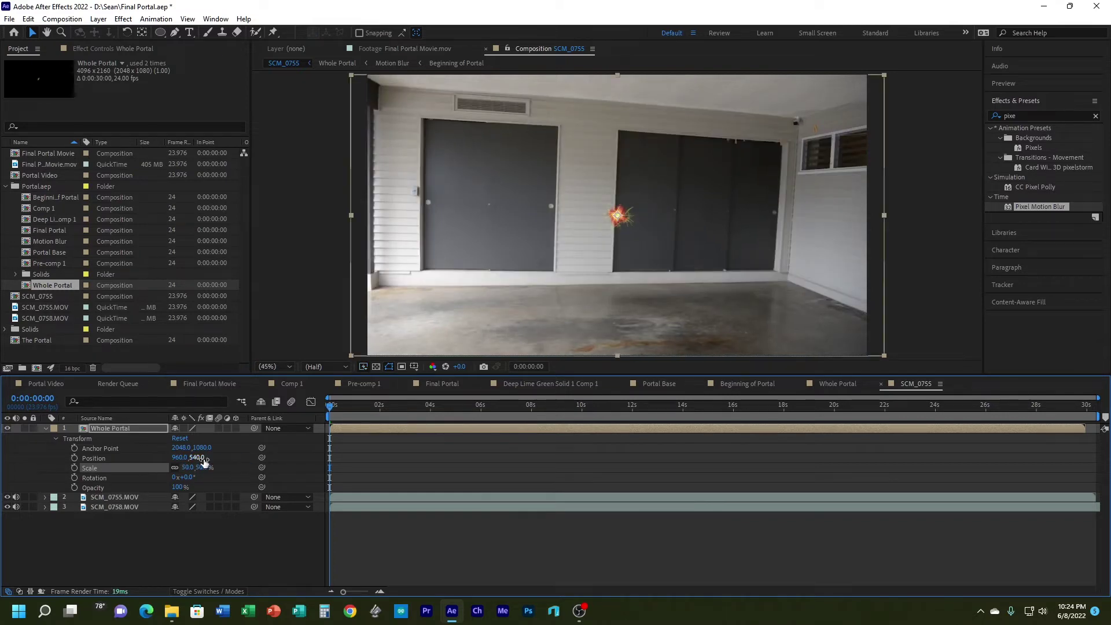
Step: Scrub through the scaled portal's opening to about 5 seconds and mute the audio of both video layers
{"action": "left_click_drag", "start_coordinate": [331, 412], "coordinate": [367, 411]}
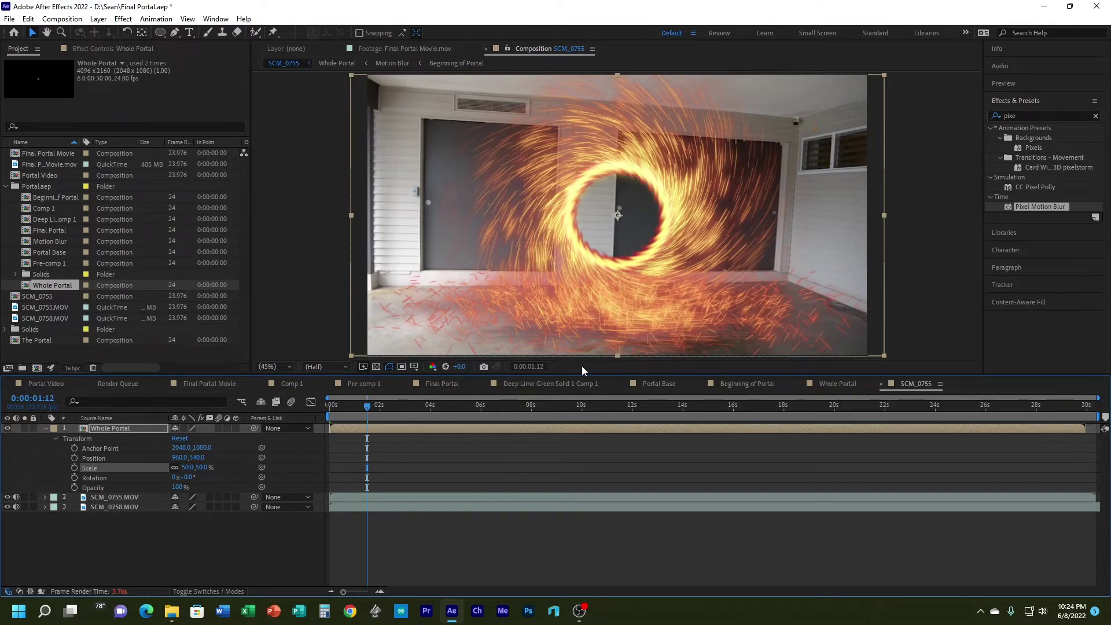
{"action": "left_click_drag", "start_coordinate": [367, 405], "coordinate": [255, 412]}
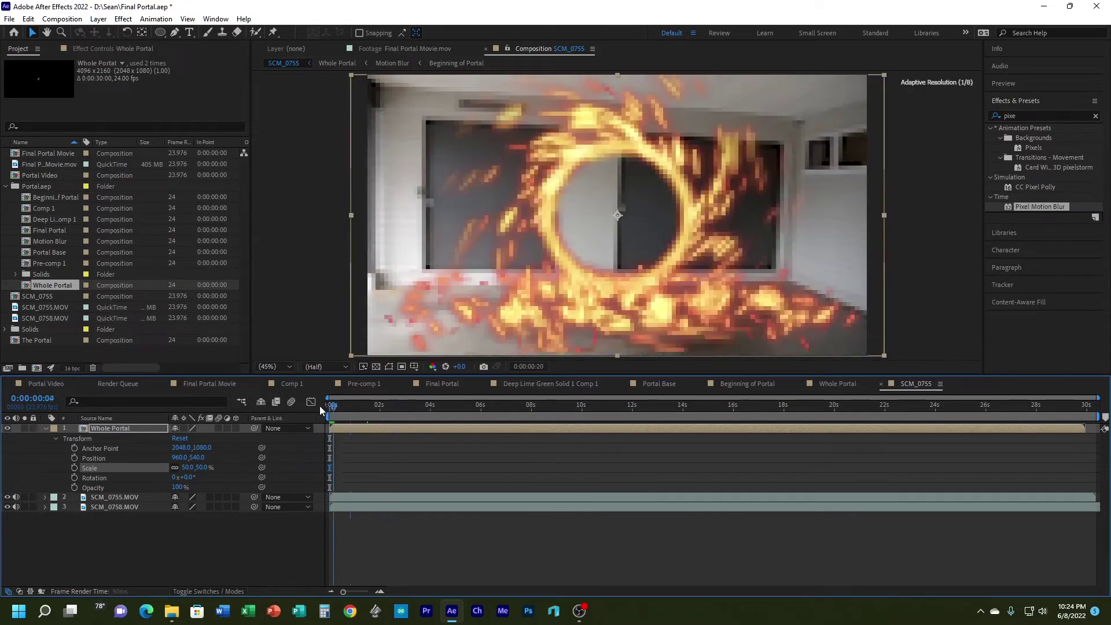
{"action": "left_click", "coordinate": [360, 404]}
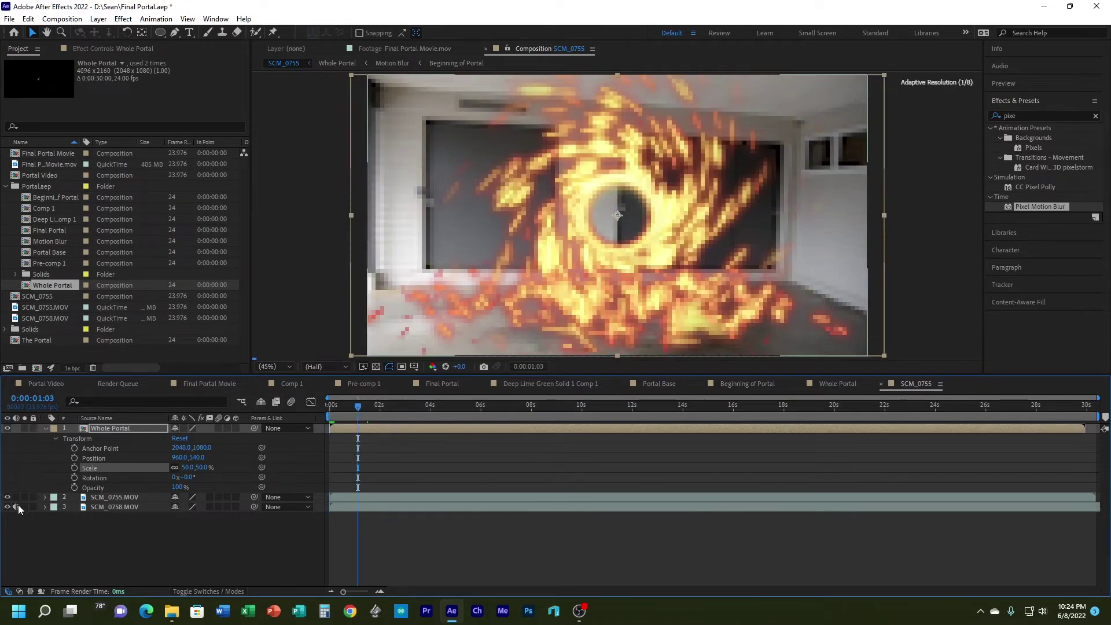
{"action": "left_click_drag", "start_coordinate": [355, 404], "coordinate": [464, 406]}
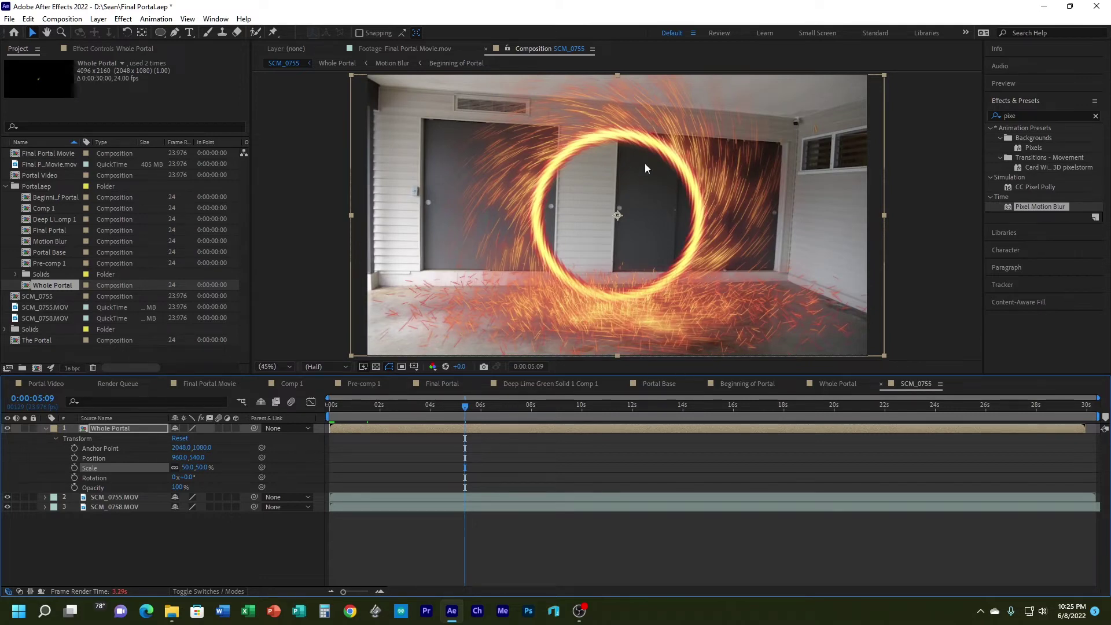
Step: Collapse the Whole Portal layer's properties, make it a 3D layer and rotate it slightly around its vertical axis
{"action": "left_click", "coordinate": [46, 428]}
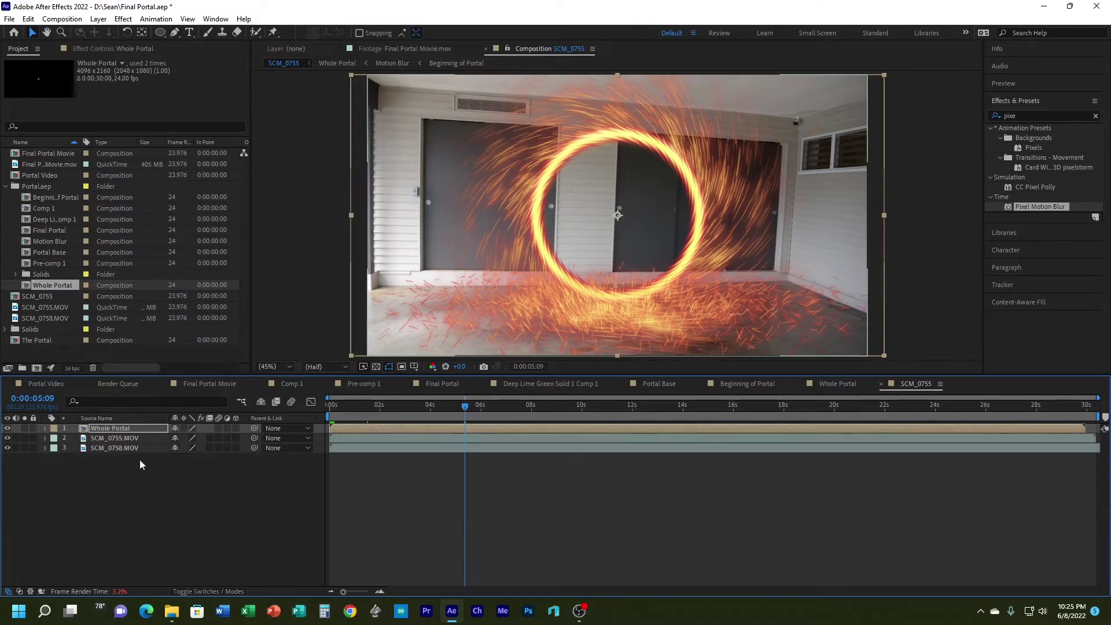
{"action": "left_click", "coordinate": [120, 438]}
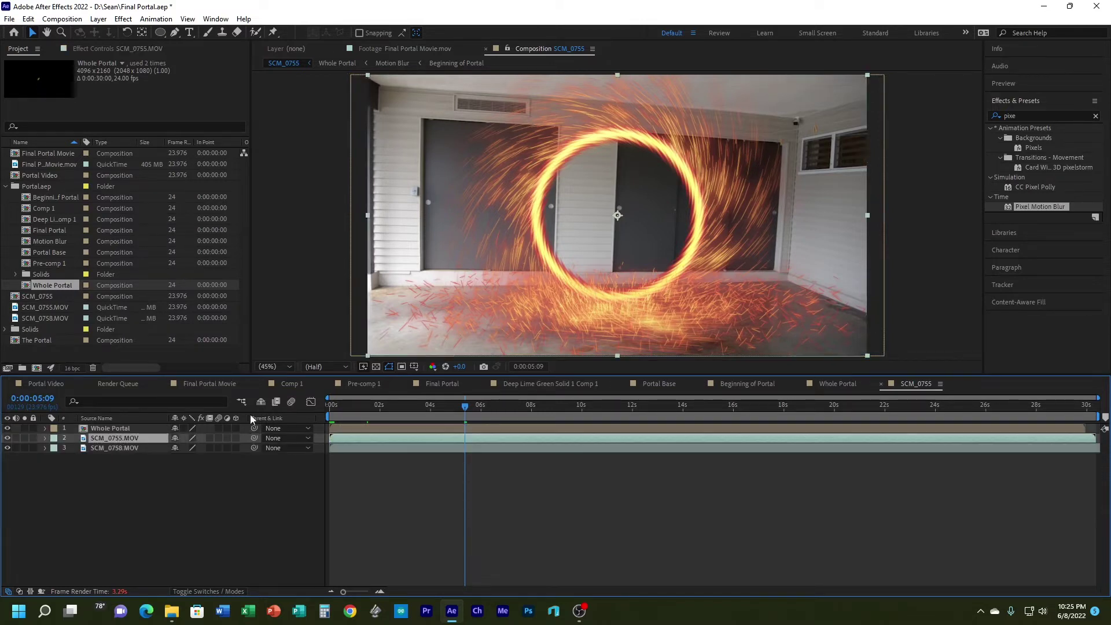
{"action": "mouse_move", "coordinate": [455, 399]}
{"action": "left_mouse_down"}
{"action": "mouse_move", "coordinate": [471, 404]}
{"action": "mouse_move", "coordinate": [445, 406]}
{"action": "mouse_move", "coordinate": [454, 404]}
{"action": "left_mouse_up"}
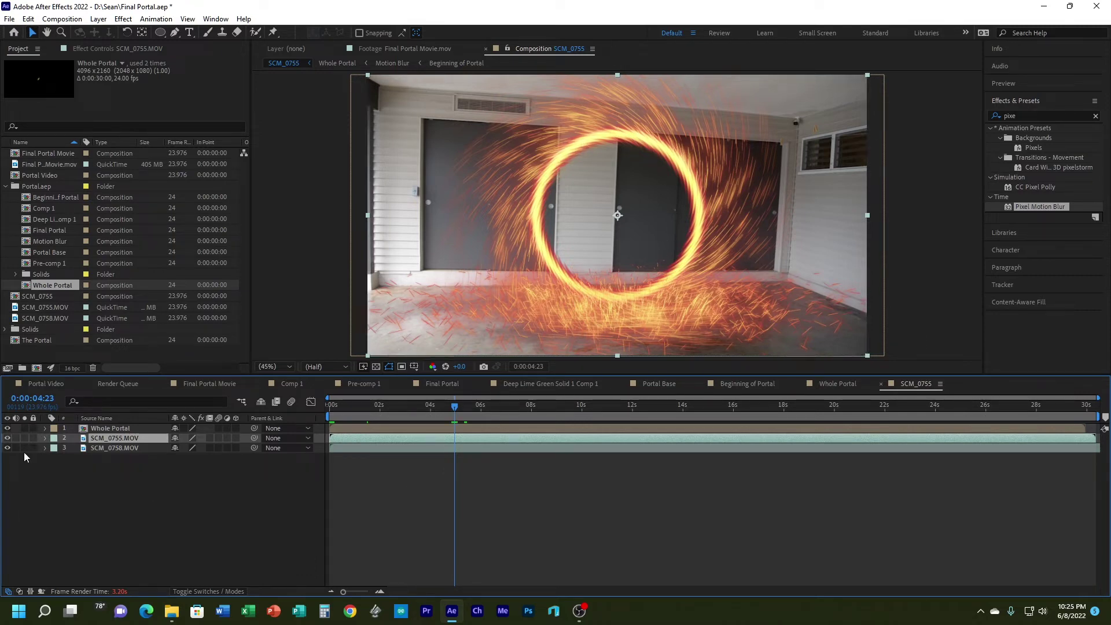
{"action": "left_click", "coordinate": [143, 428]}
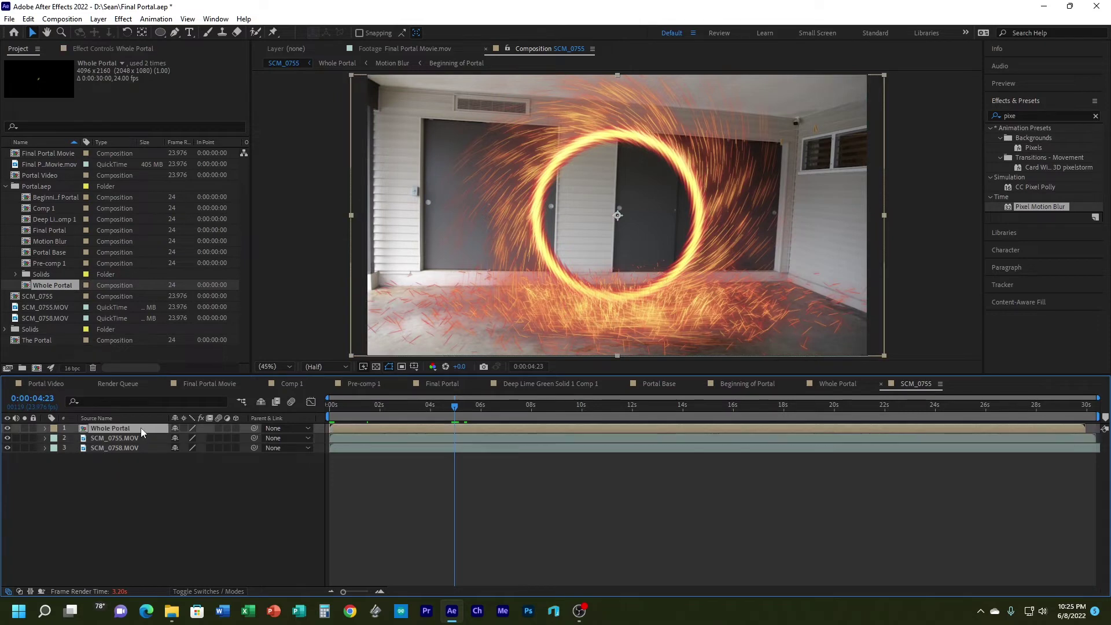
{"action": "left_click", "coordinate": [235, 428]}
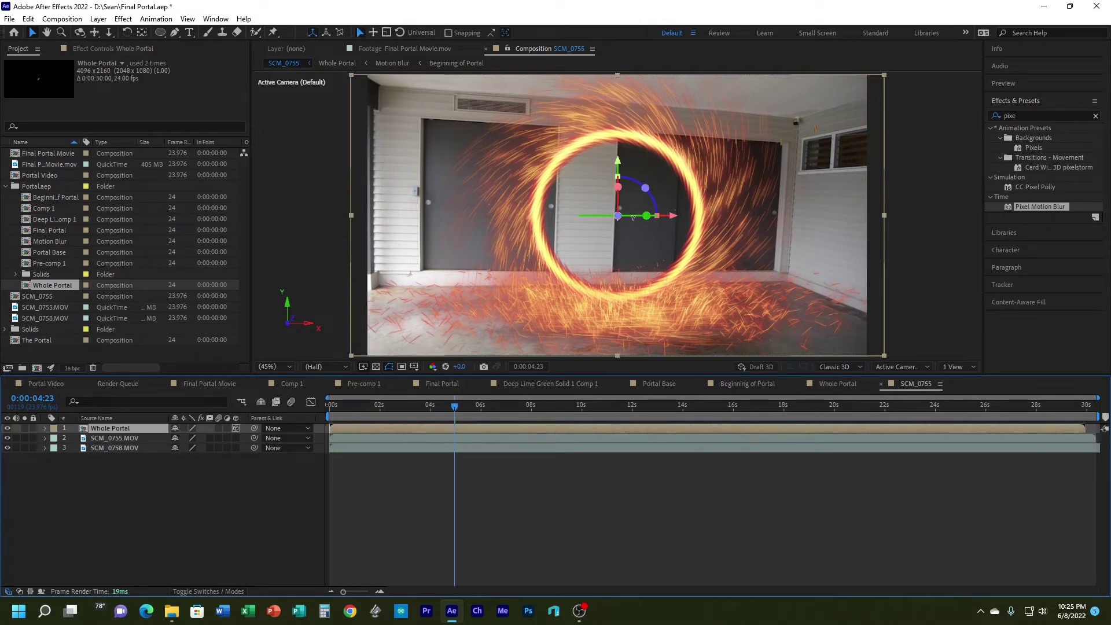
{"action": "left_click_drag", "start_coordinate": [633, 218], "coordinate": [636, 217]}
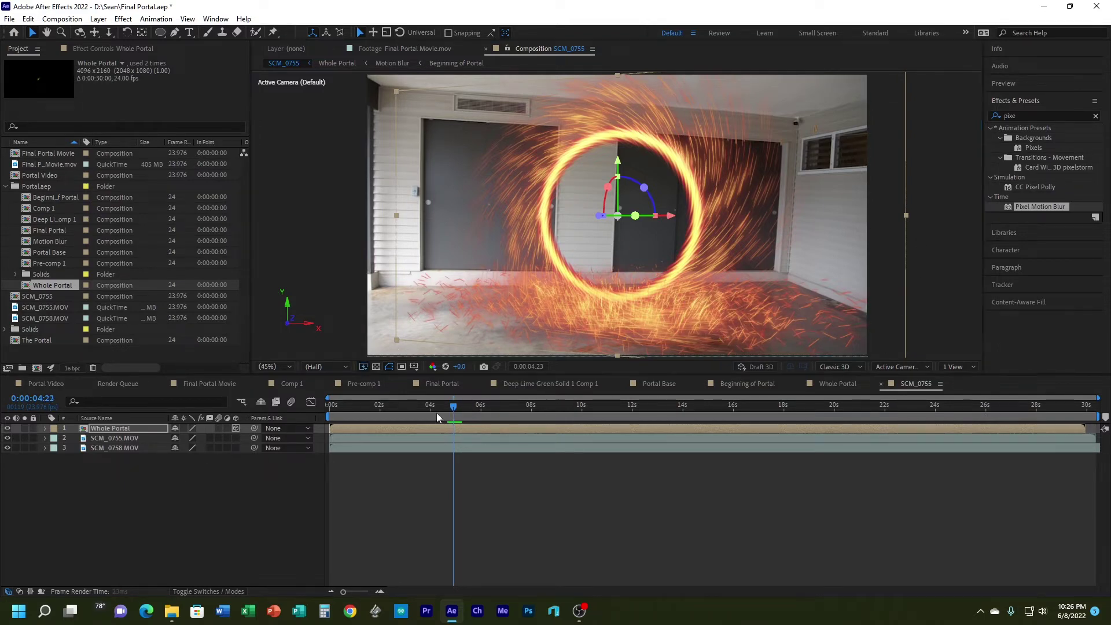
Step: Preview the rotated portal from the start of the composition to the fully open ring at about 5 seconds
{"action": "left_click_drag", "start_coordinate": [437, 412], "coordinate": [252, 436]}
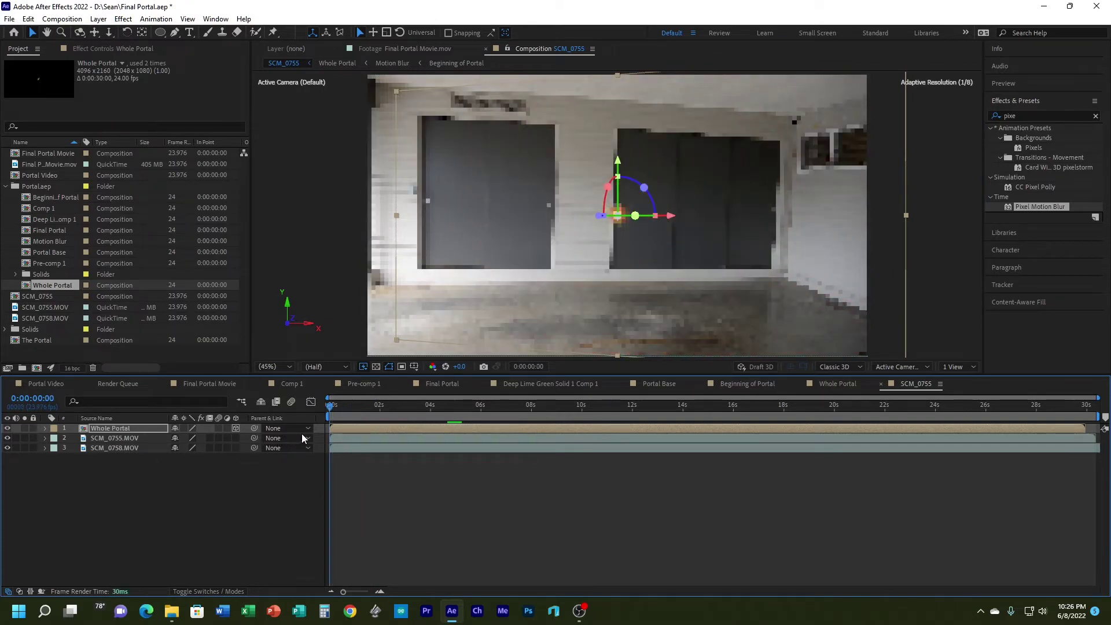
{"action": "key", "text": "space"}
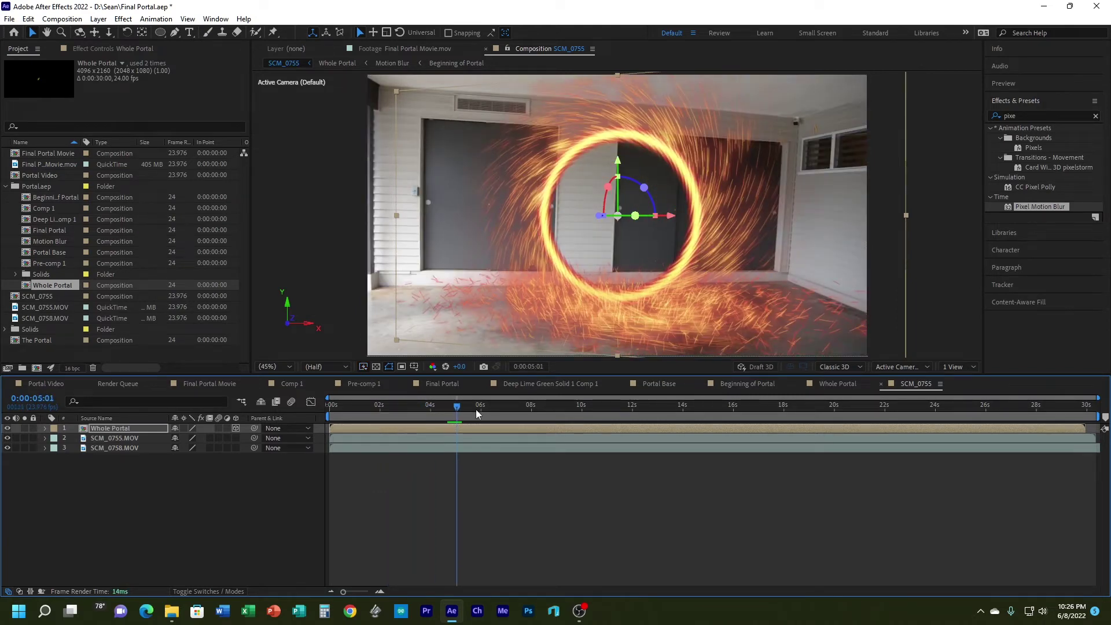
{"action": "left_click_drag", "start_coordinate": [438, 405], "coordinate": [468, 408]}
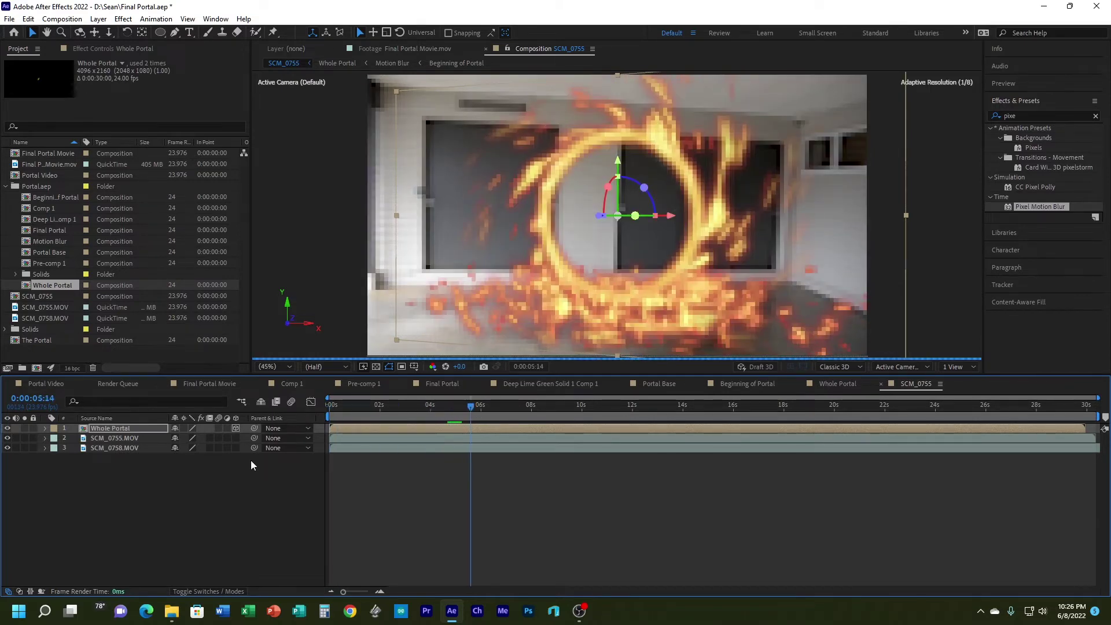
Step: Rename the SCM_0755.MOV layer as Foreground
{"action": "left_click", "coordinate": [379, 435]}
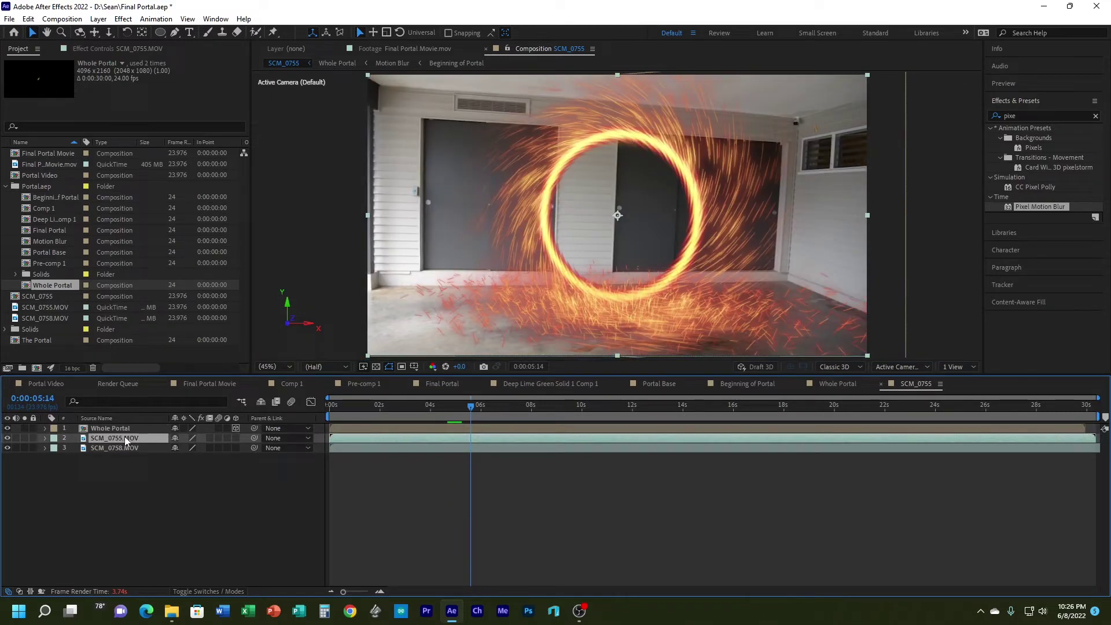
{"action": "key", "text": "Return"}
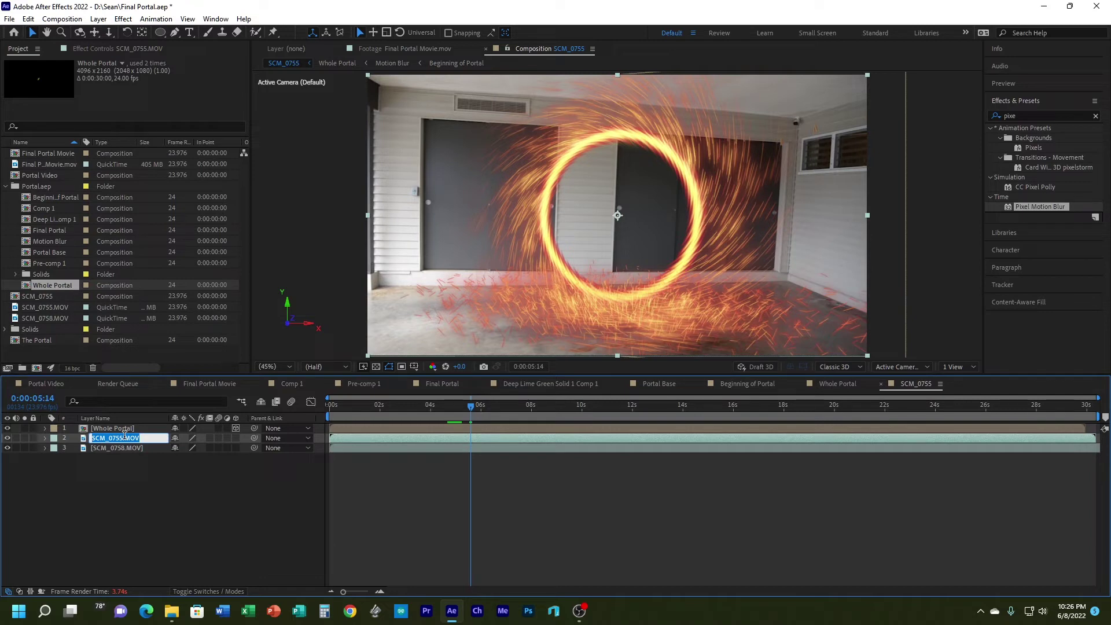
{"action": "type", "text": "FOr"}
{"action": "key", "text": "BackSpace"}
{"action": "key", "text": "BackSpace"}
{"action": "type", "text": "oreground"}
{"action": "key", "text": "Return"}
Step: Rename the SCM_0758.MOV layer as Background
{"action": "left_click", "coordinate": [137, 447]}
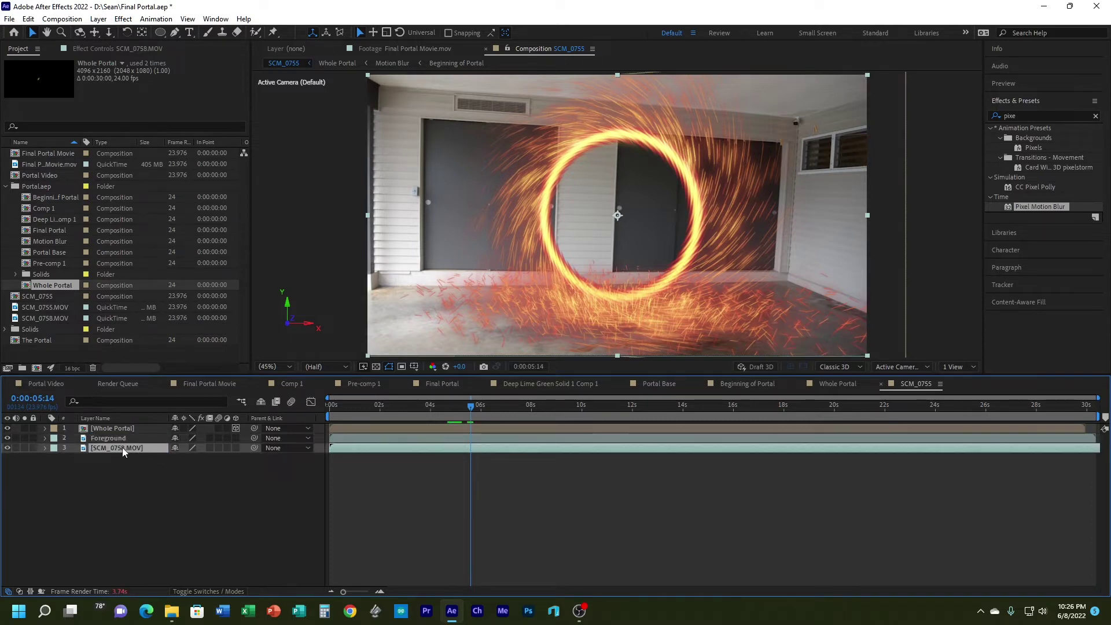
{"action": "right_click", "coordinate": [123, 447]}
{"action": "key", "text": "Escape"}
{"action": "key", "text": "Return"}
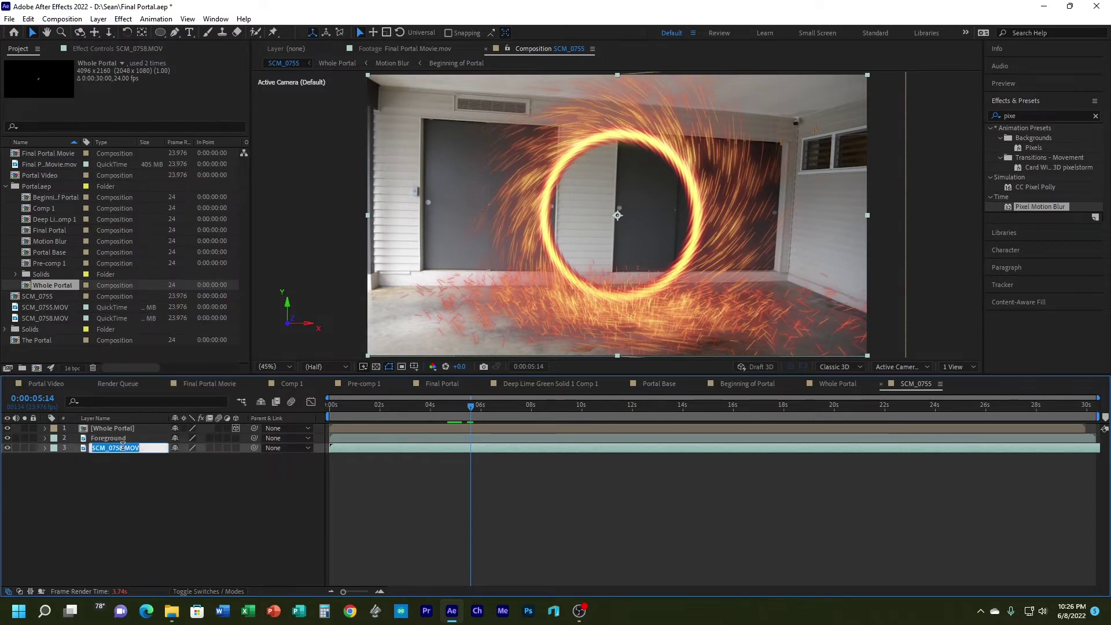
{"action": "type", "text": "Bac"}
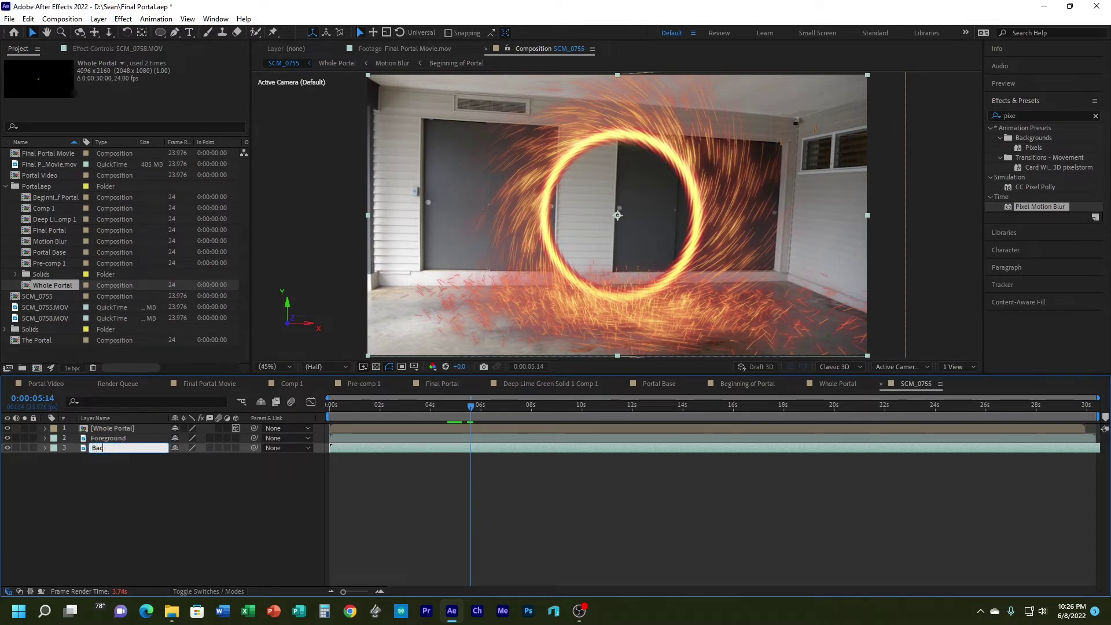
{"action": "type", "text": "kground"}
{"action": "key", "text": "Return"}
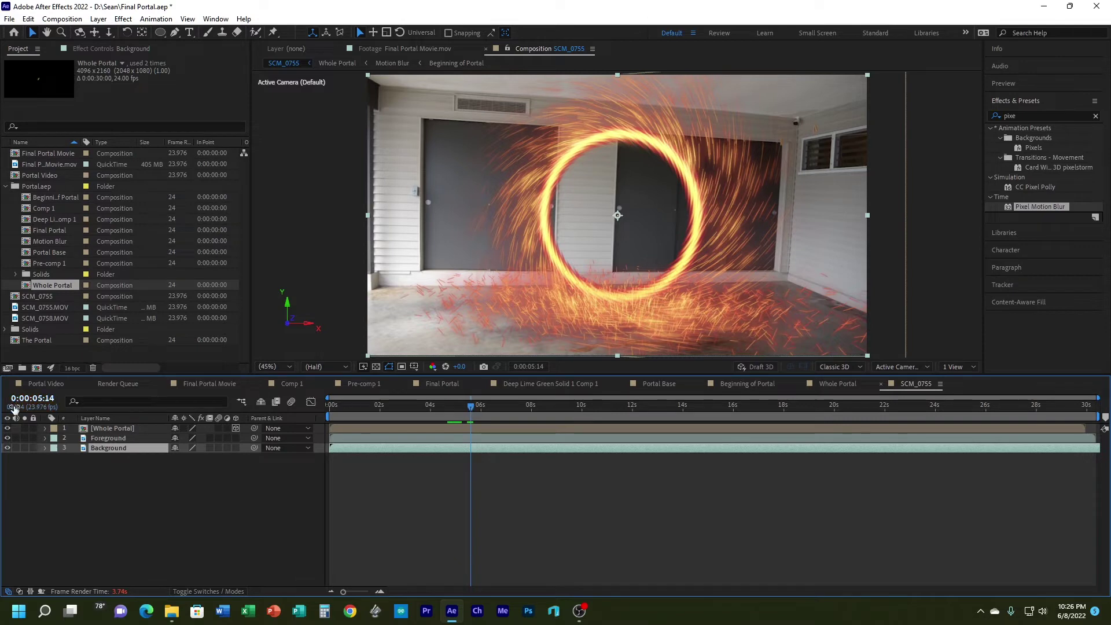
Step: Draw an elliptical mask on the Foreground layer over the opening inside the fiery ring
{"action": "left_click", "coordinate": [111, 439]}
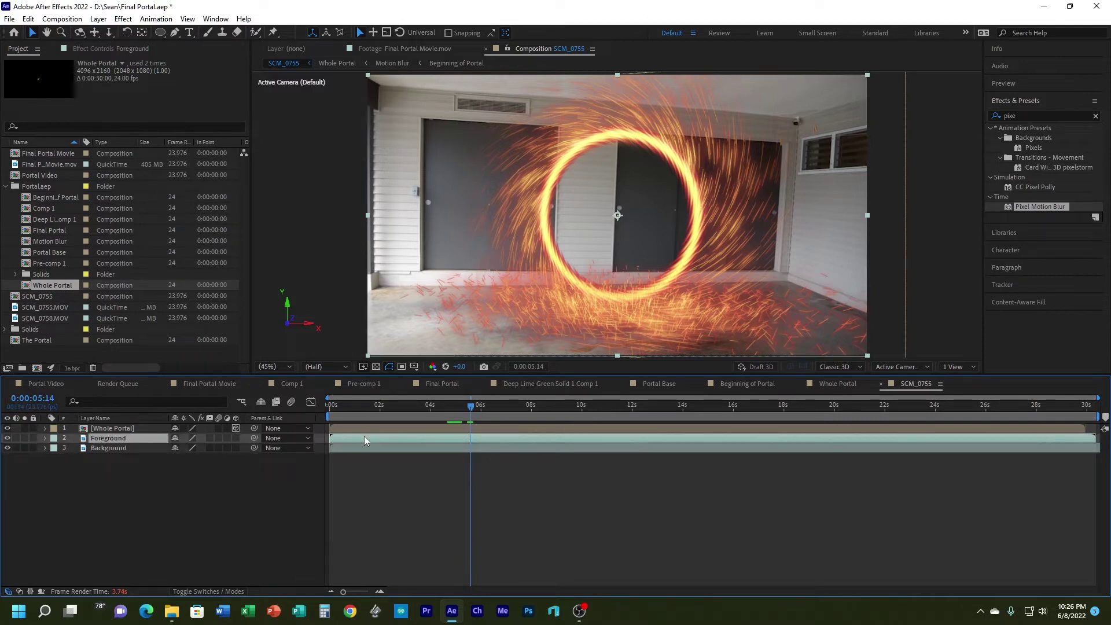
{"action": "left_click", "coordinate": [160, 34]}
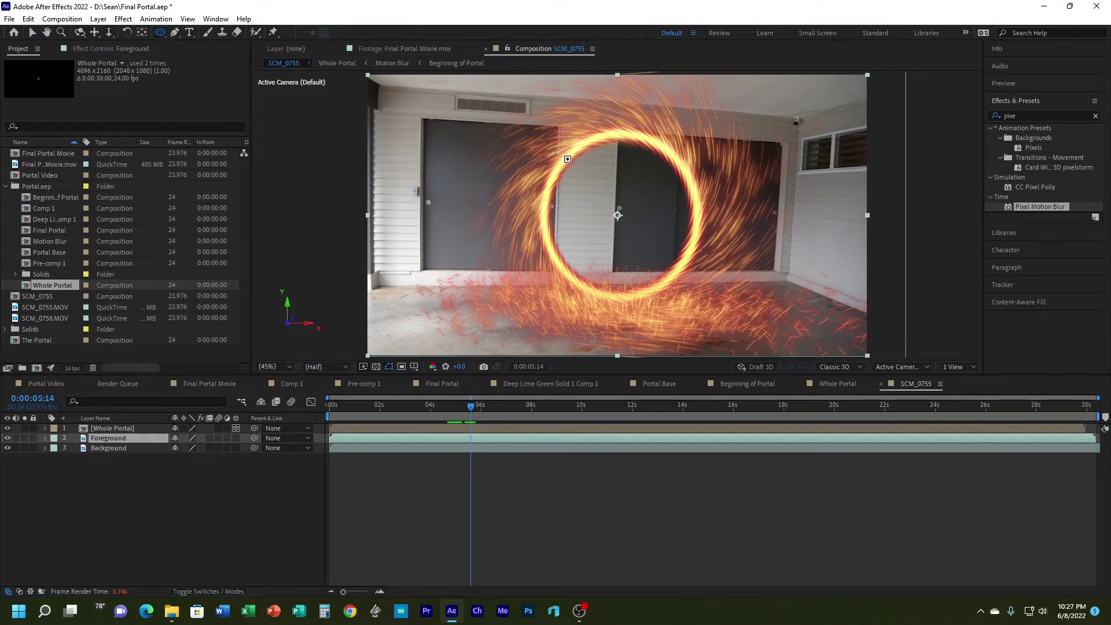
{"action": "left_click_drag", "start_coordinate": [558, 148], "coordinate": [692, 290]}
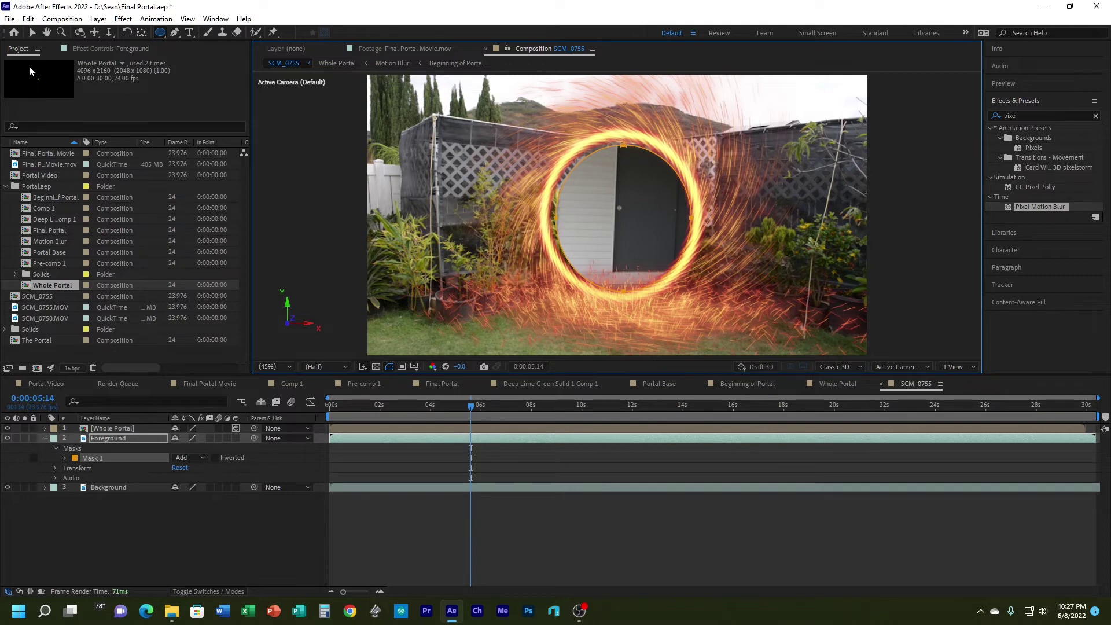
Step: Reposition the elliptical mask and enlarge it at opposite corners so its edge follows the fiery ring
{"action": "left_click", "coordinate": [32, 33]}
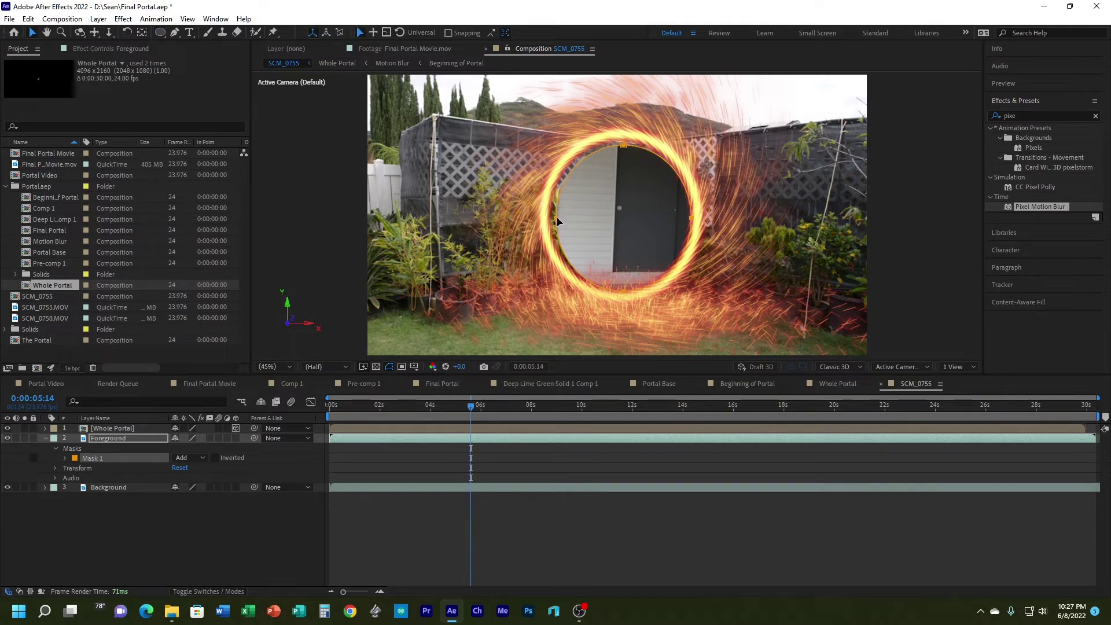
{"action": "left_click_drag", "start_coordinate": [557, 218], "coordinate": [550, 213]}
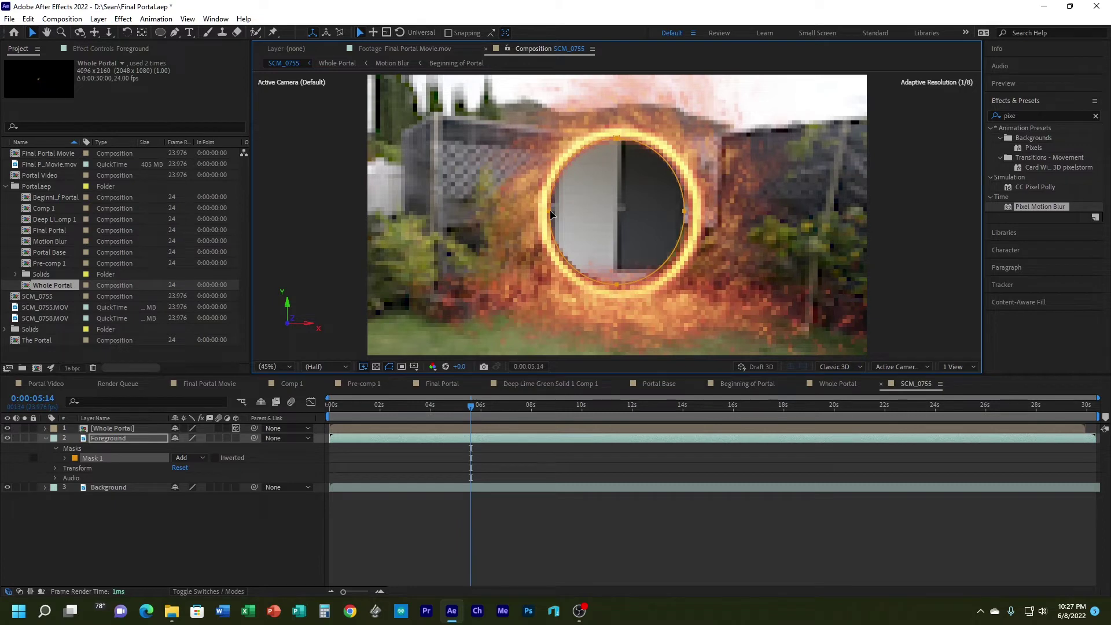
{"action": "double_click", "coordinate": [685, 215]}
{"action": "left_click_drag", "start_coordinate": [686, 290], "coordinate": [690, 294]}
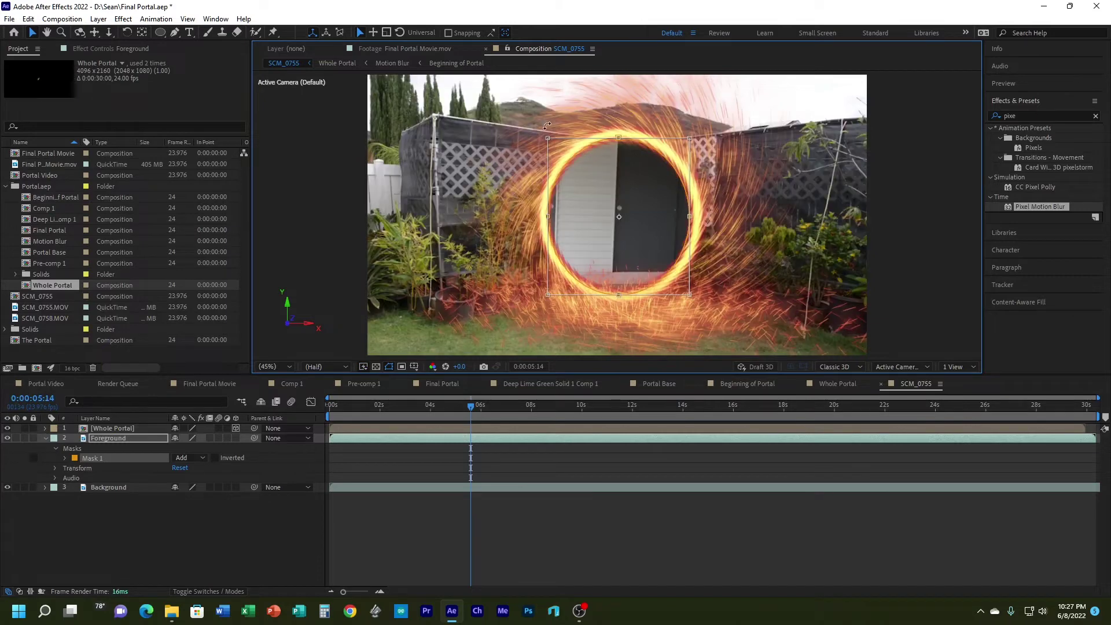
{"action": "left_click_drag", "start_coordinate": [545, 137], "coordinate": [541, 132]}
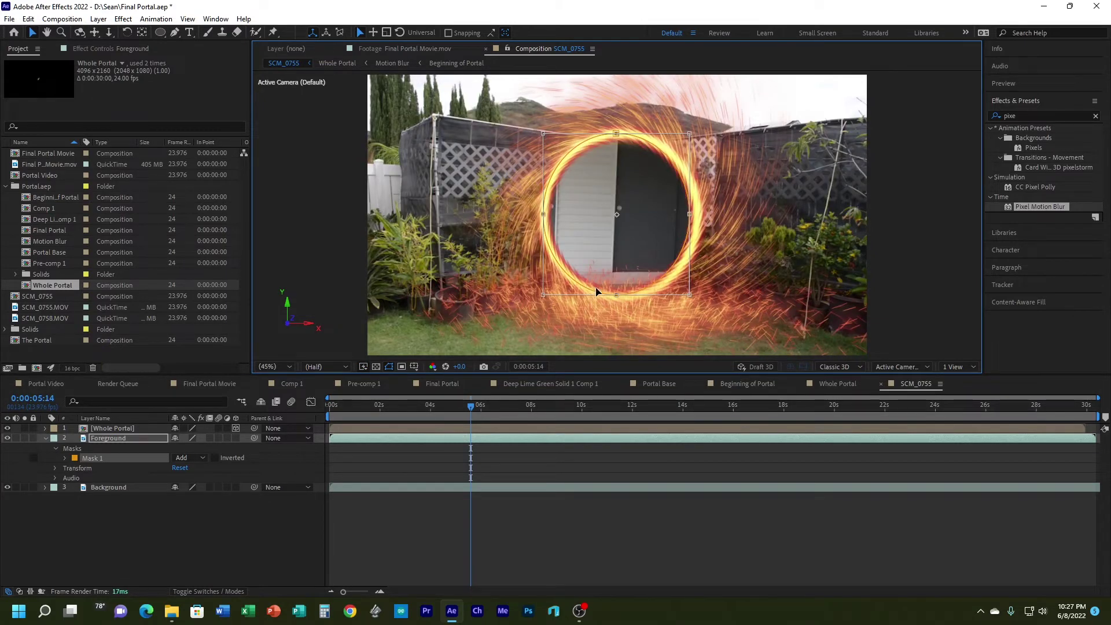
Step: Invert Mask 1 on the Foreground layer and scrub the portal's opening from the start to 0:00:03:09
{"action": "left_click", "coordinate": [214, 459]}
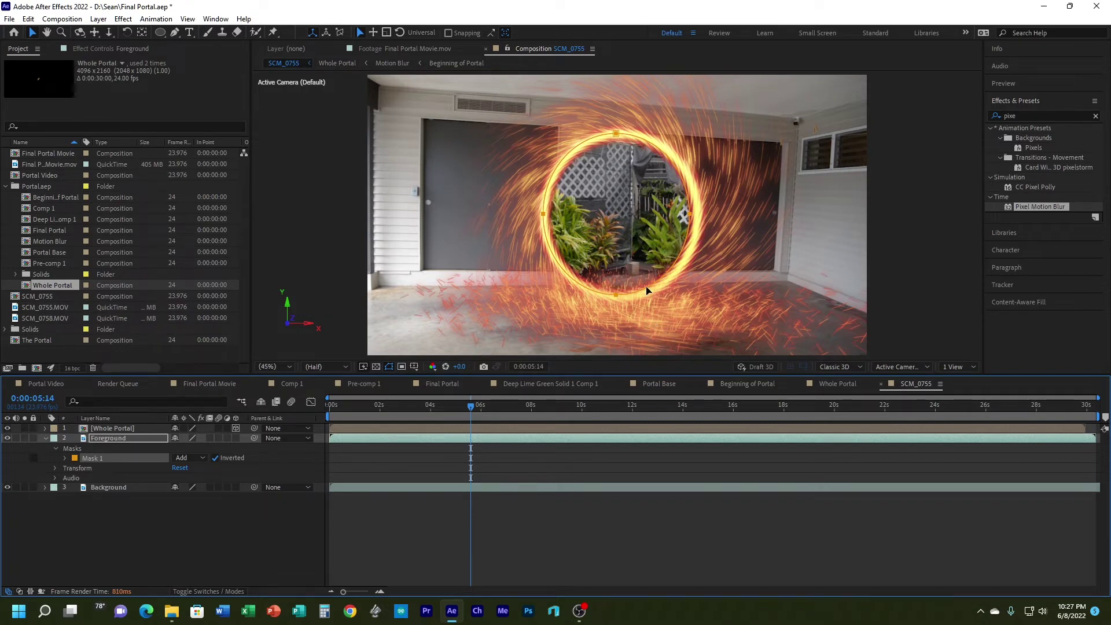
{"action": "left_click", "coordinate": [586, 533]}
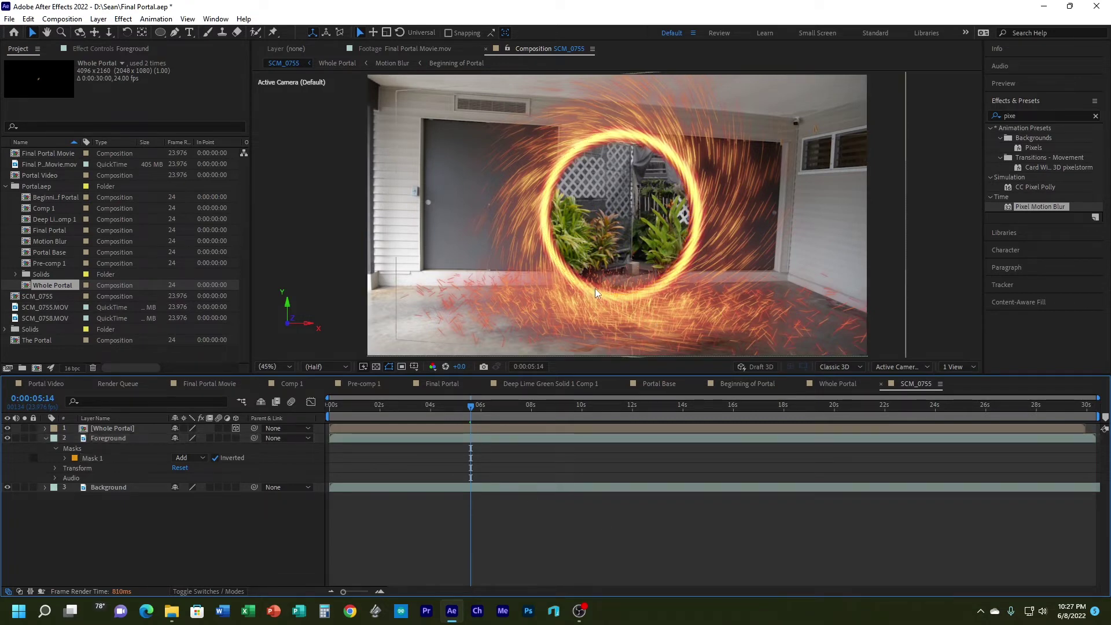
{"action": "left_click_drag", "start_coordinate": [463, 410], "coordinate": [328, 409]}
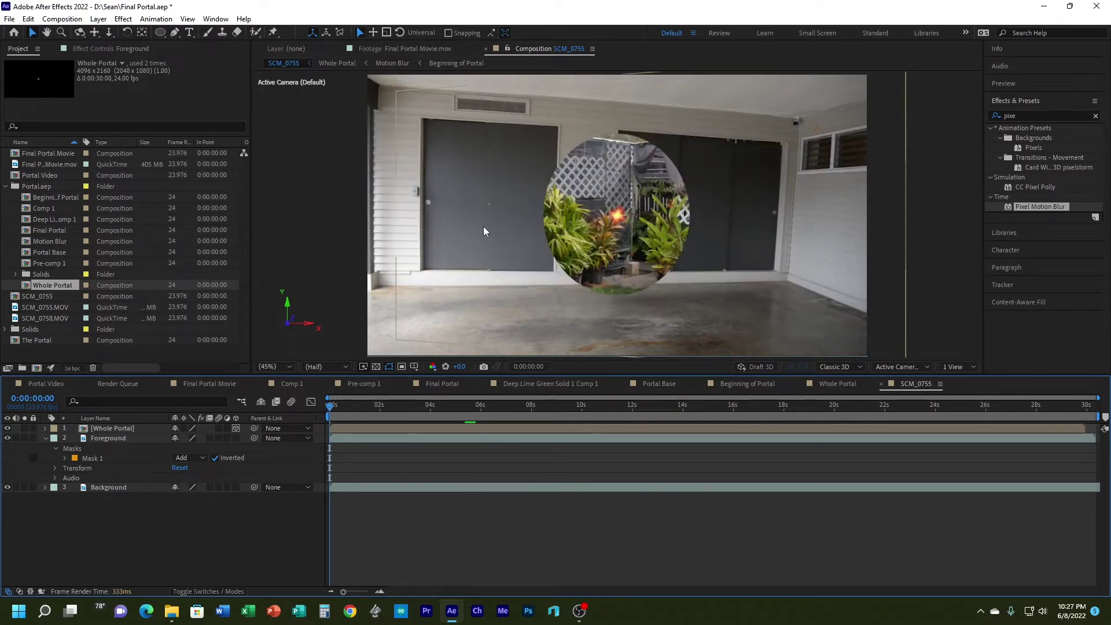
{"action": "left_click_drag", "start_coordinate": [330, 410], "coordinate": [415, 389]}
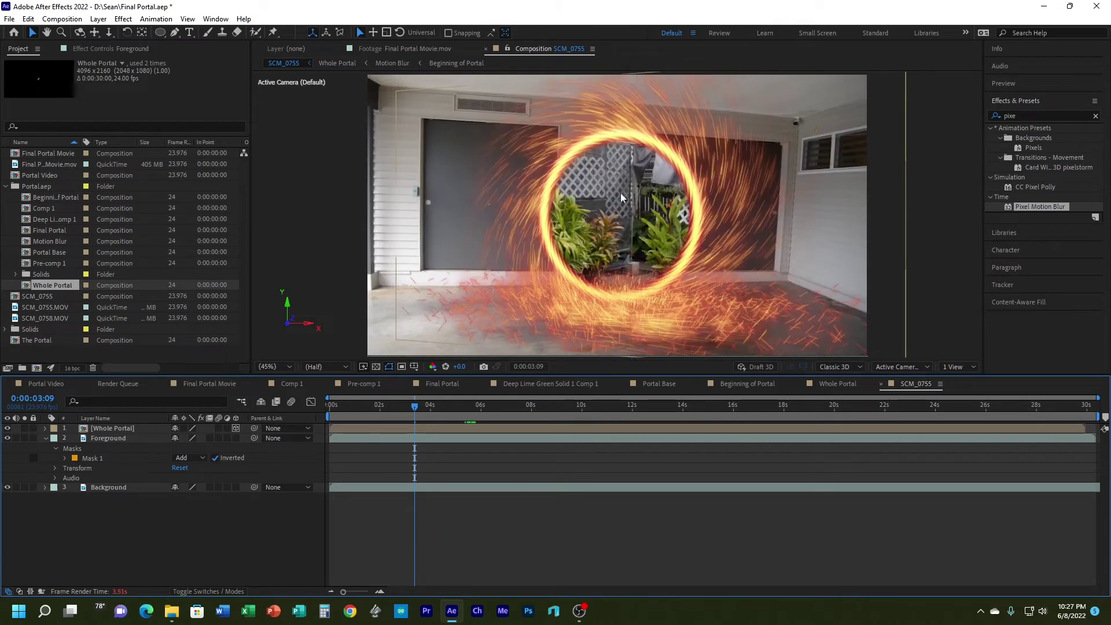
Step: Make the Background layer 3D and push it back in depth to a Z position of 1672
{"action": "left_click", "coordinate": [107, 490]}
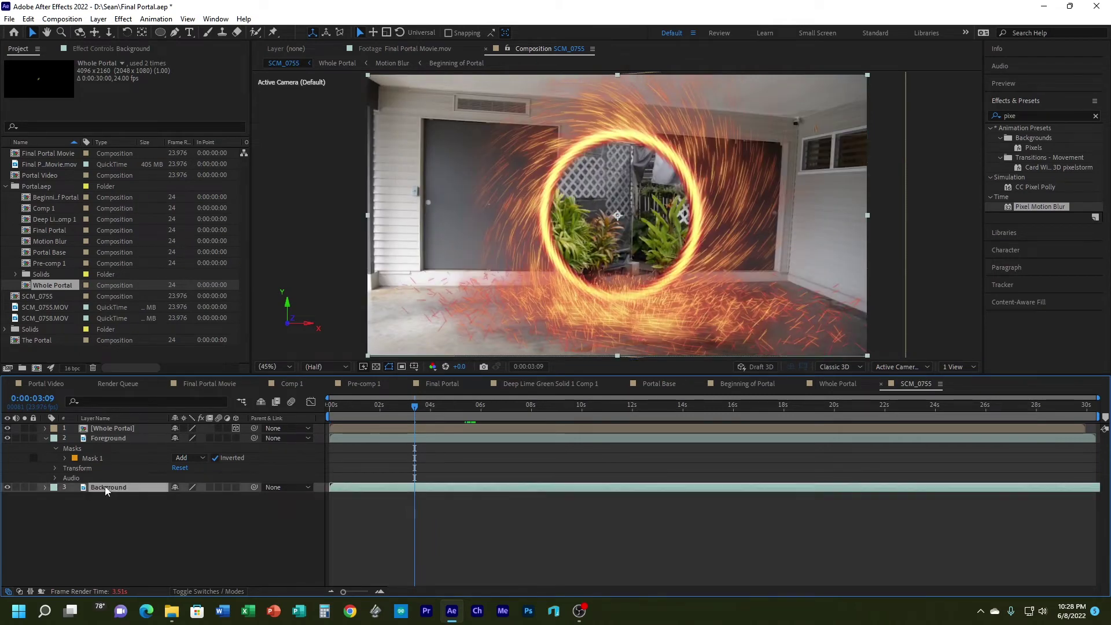
{"action": "left_click", "coordinate": [45, 488]}
{"action": "left_click", "coordinate": [236, 487]}
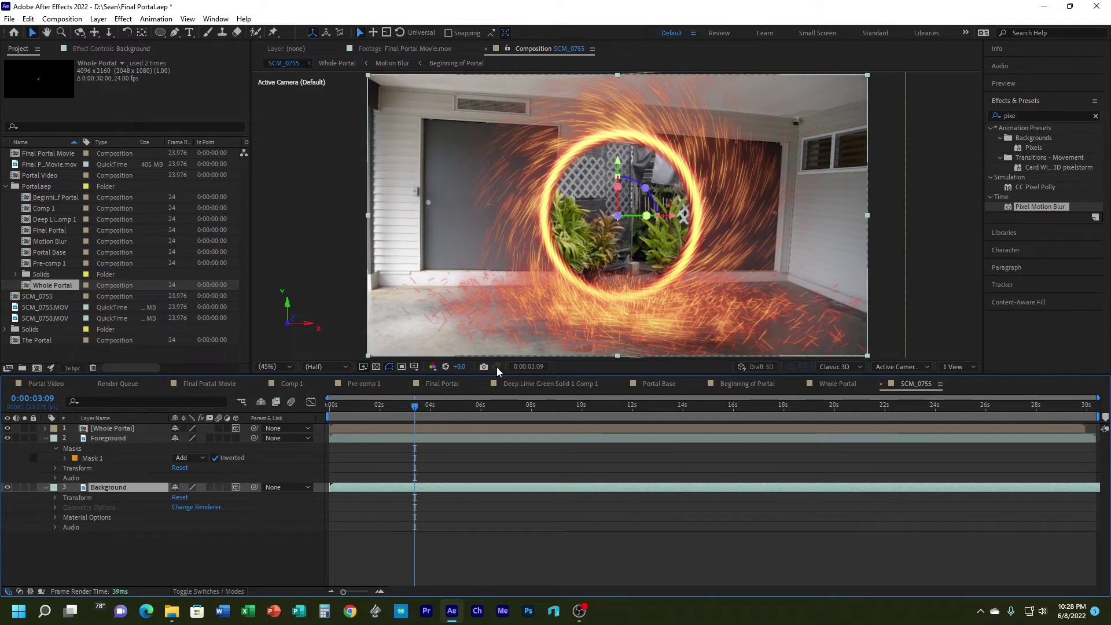
{"action": "left_click", "coordinate": [55, 497]}
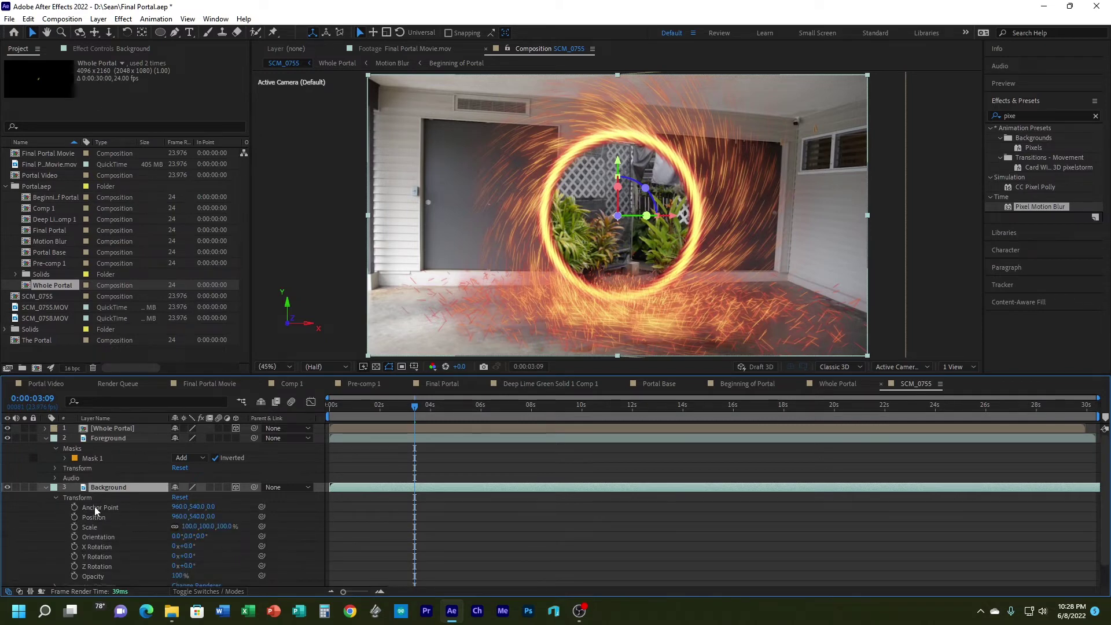
{"action": "scroll", "coordinate": [220, 533], "scroll_direction": "down", "scroll_amount": 1}
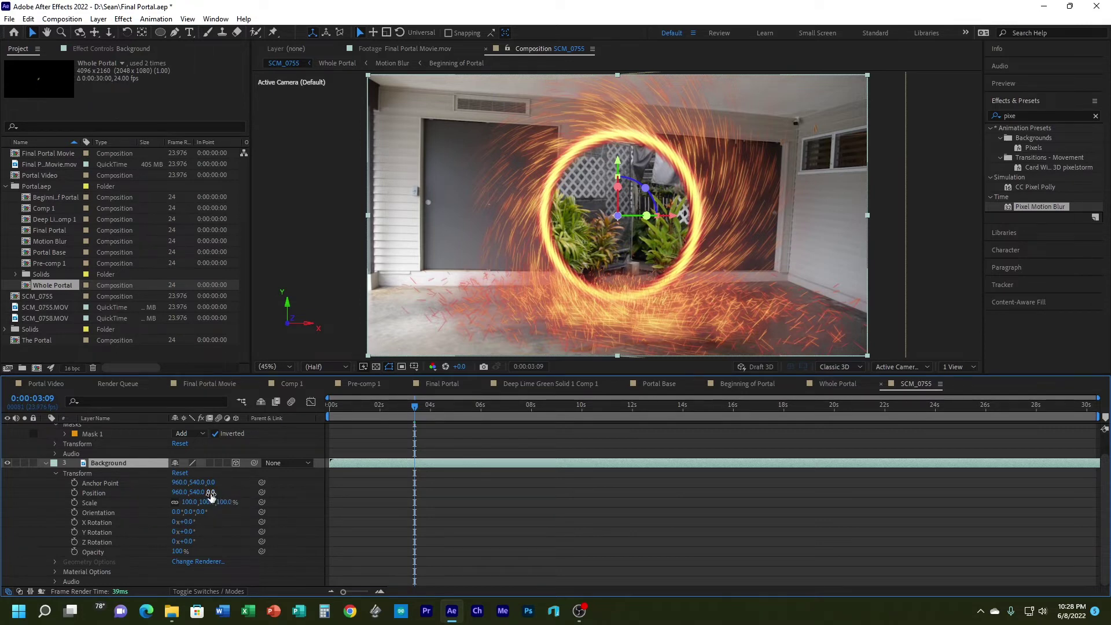
{"action": "left_click_drag", "start_coordinate": [227, 490], "coordinate": [1076, 394]}
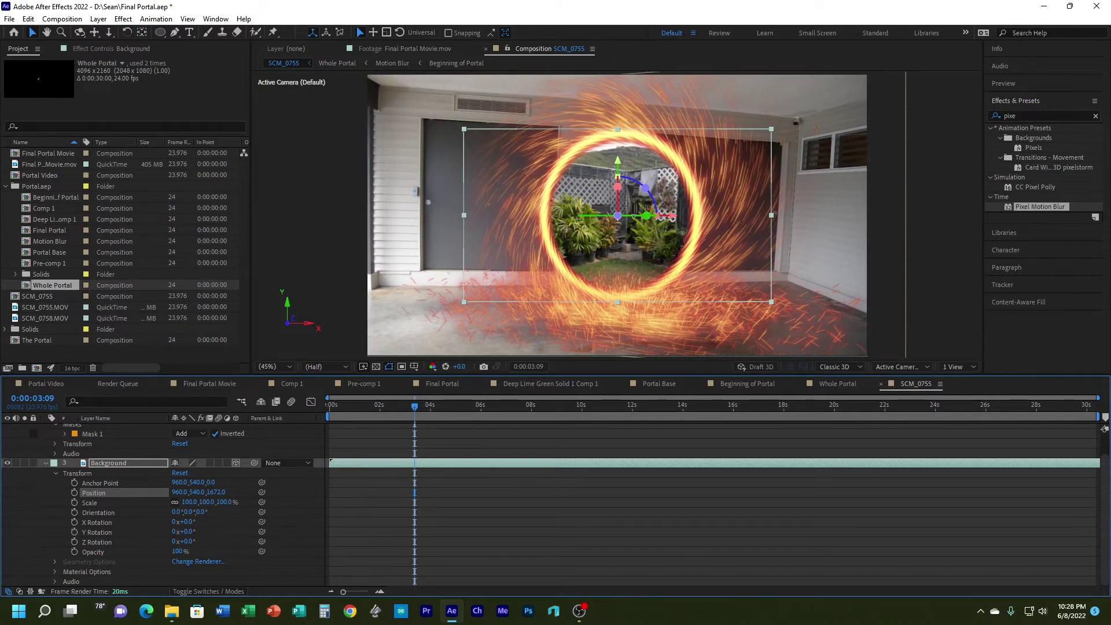
Step: Set the Background layer's Y Rotation to 18° and collapse its properties
{"action": "left_click_drag", "start_coordinate": [179, 532], "coordinate": [196, 531]}
{"action": "left_click", "coordinate": [506, 558]}
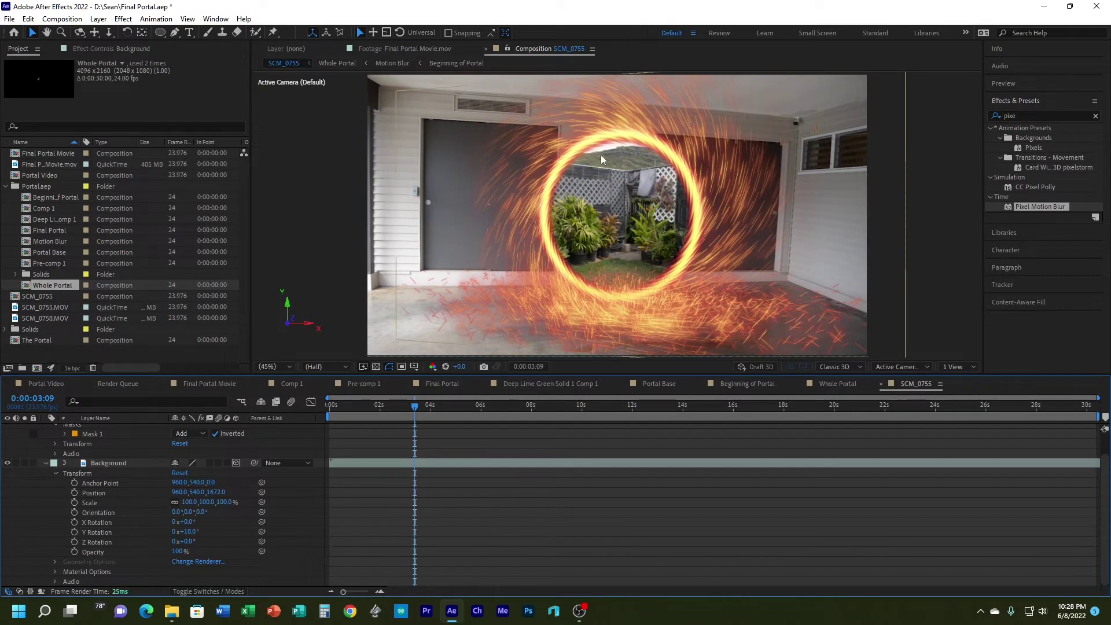
{"action": "left_click", "coordinate": [47, 463]}
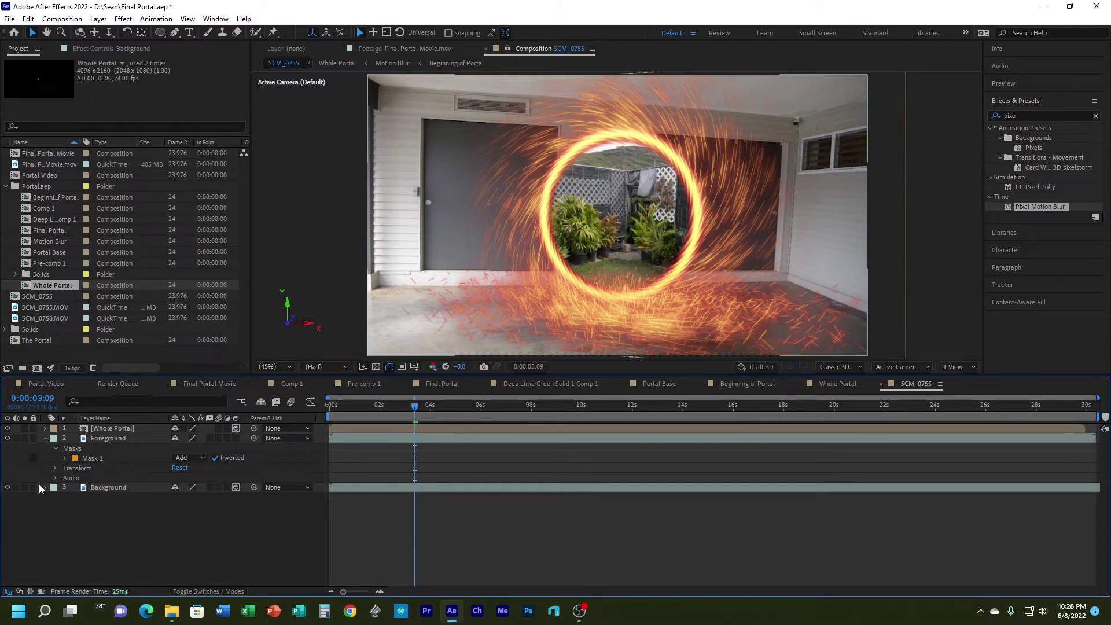
Step: Feather the Foreground layer's Mask 1 by 36 pixels, hiding the Whole Portal layer while adjusting and showing it again
{"action": "left_click", "coordinate": [8, 429]}
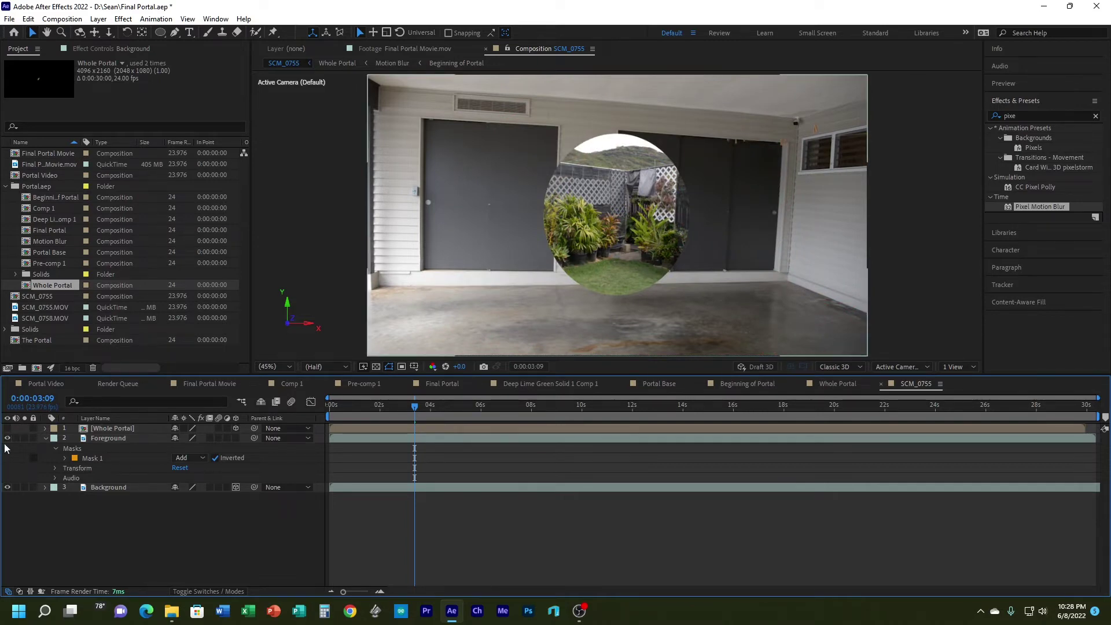
{"action": "left_click", "coordinate": [64, 458]}
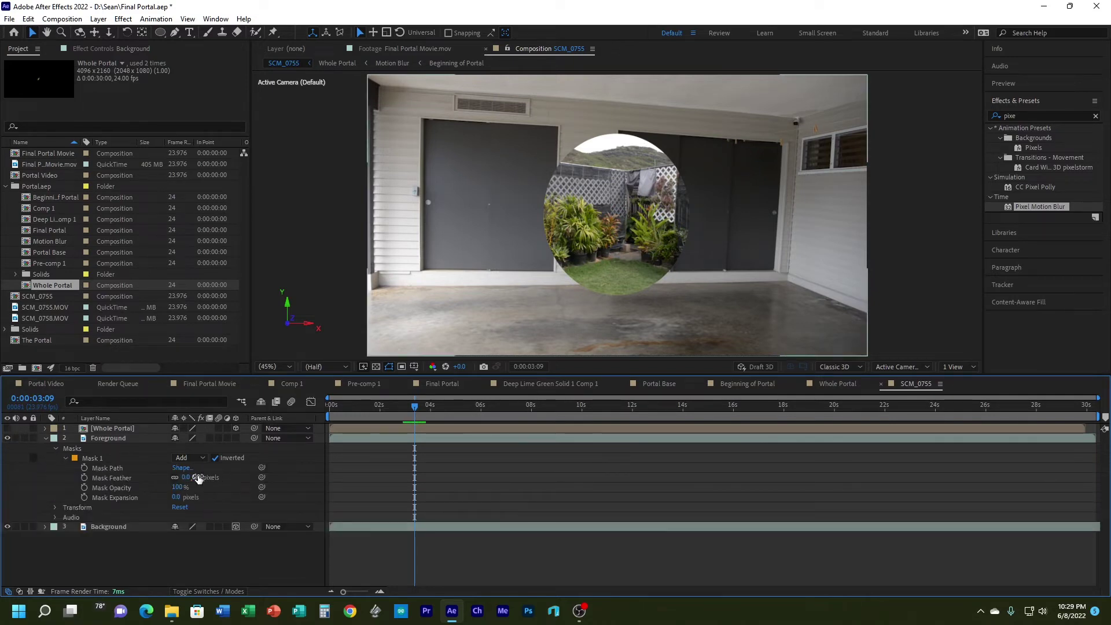
{"action": "mouse_move", "coordinate": [198, 478]}
{"action": "left_mouse_down"}
{"action": "mouse_move", "coordinate": [224, 473]}
{"action": "mouse_move", "coordinate": [210, 483]}
{"action": "left_mouse_up"}
{"action": "left_click", "coordinate": [440, 469]}
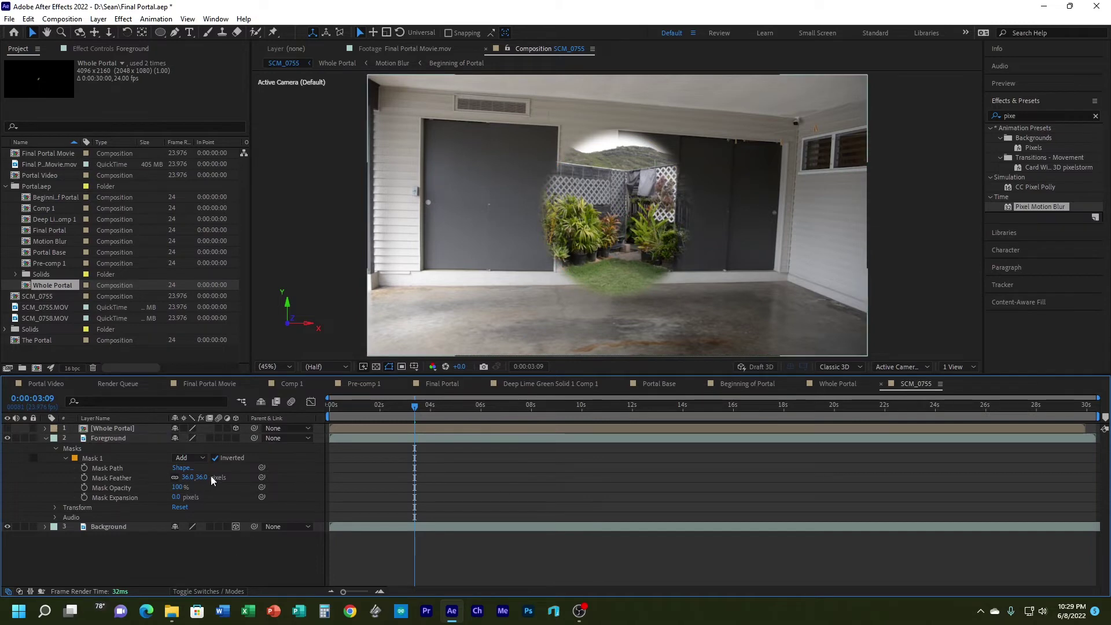
{"action": "left_click", "coordinate": [8, 429]}
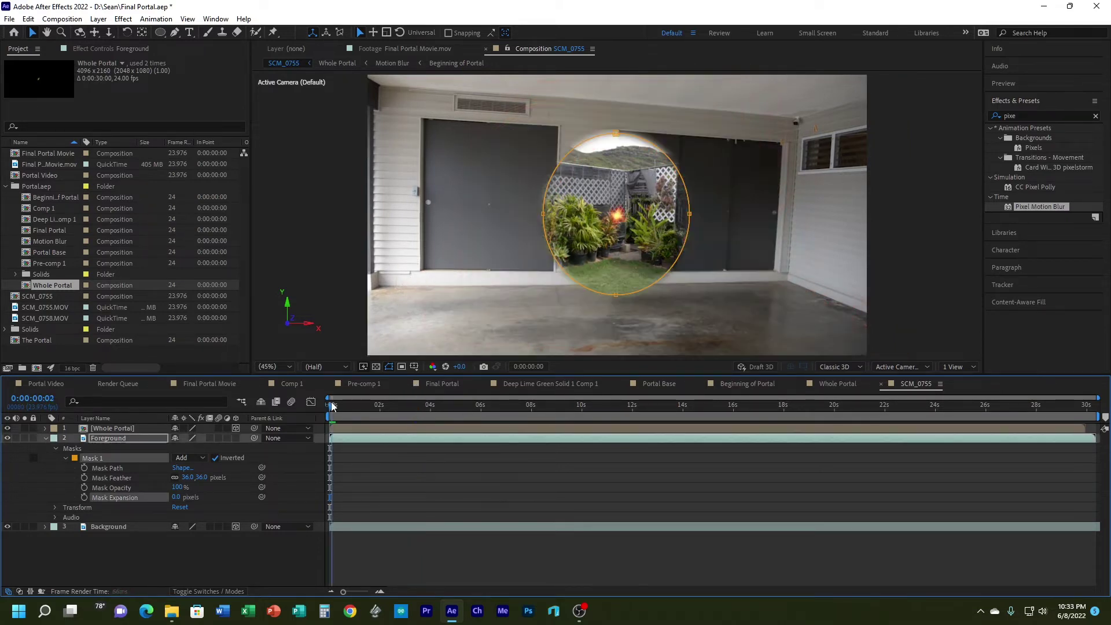
Step: Set a starting Mask Expansion keyframe of 0 pixels for Mask 1 at 0:00:02:12, where the ring is fully open
{"action": "left_click_drag", "start_coordinate": [329, 408], "coordinate": [392, 409]}
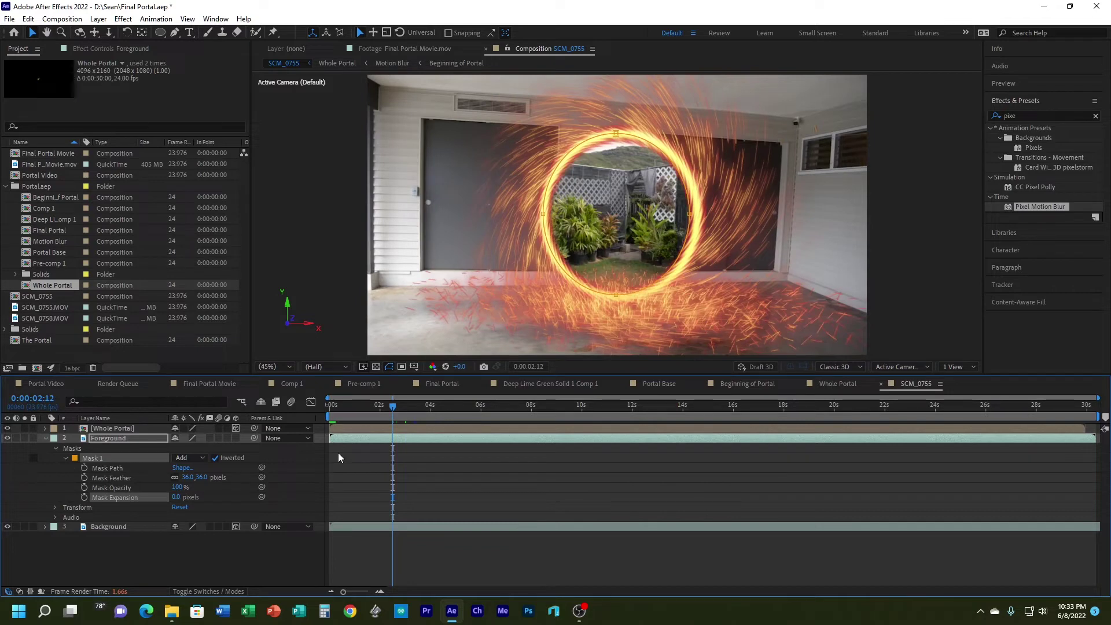
{"action": "left_click", "coordinate": [84, 497]}
Step: With the Whole Portal layer hidden, keyframe Mask Expansion at -296 pixels at 0:00:01:00 and move that keyframe to the composition's start
{"action": "left_click_drag", "start_coordinate": [389, 406], "coordinate": [353, 412]}
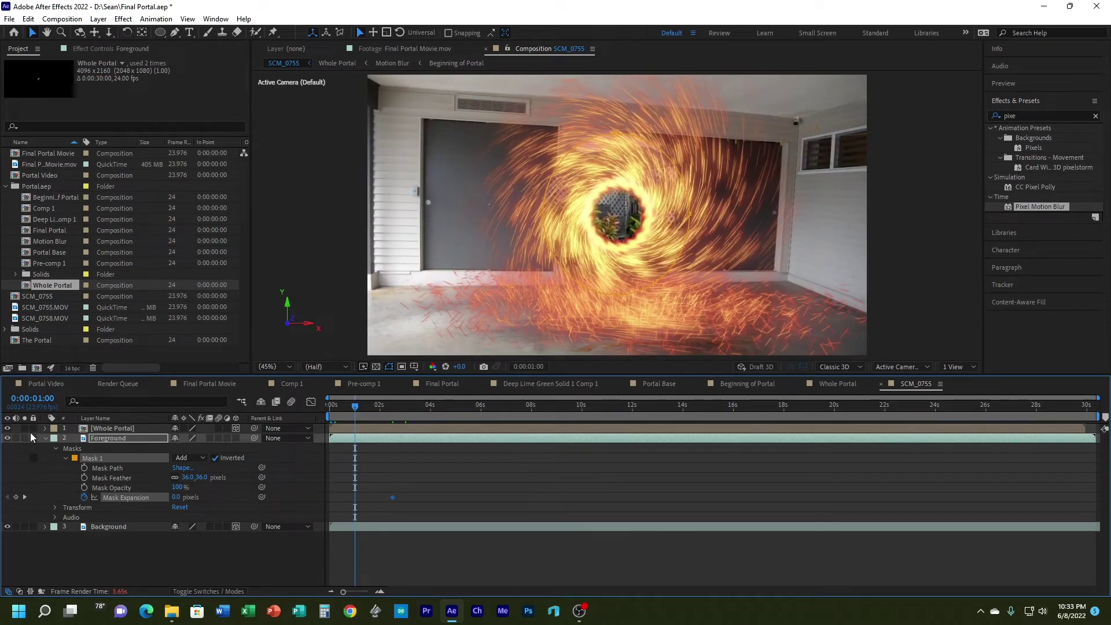
{"action": "left_click", "coordinate": [8, 428]}
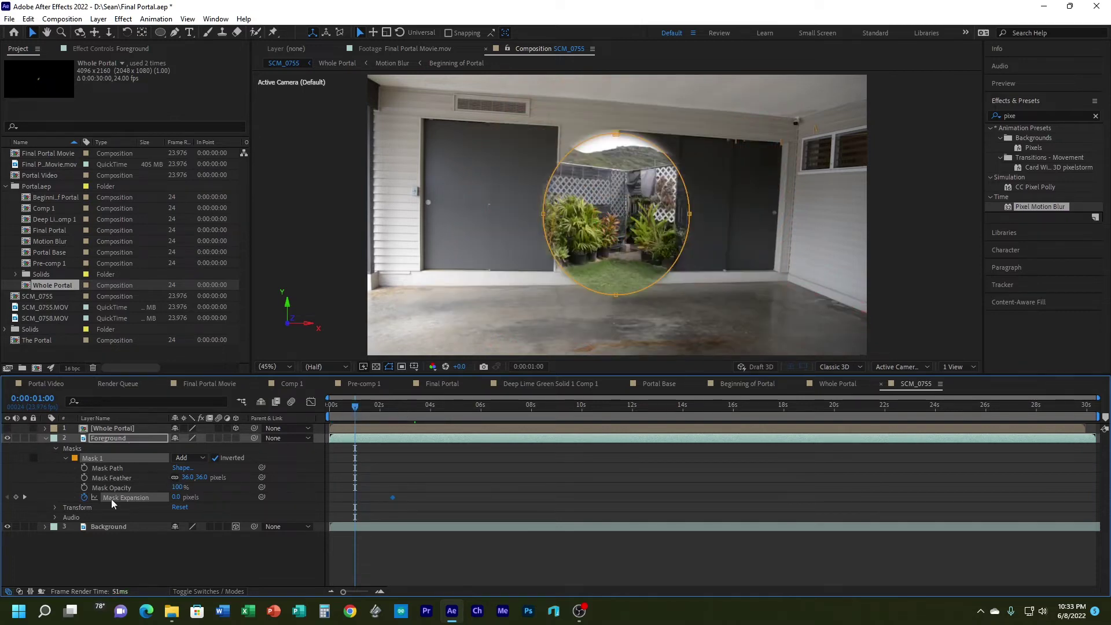
{"action": "left_click_drag", "start_coordinate": [175, 498], "coordinate": [15, 506]}
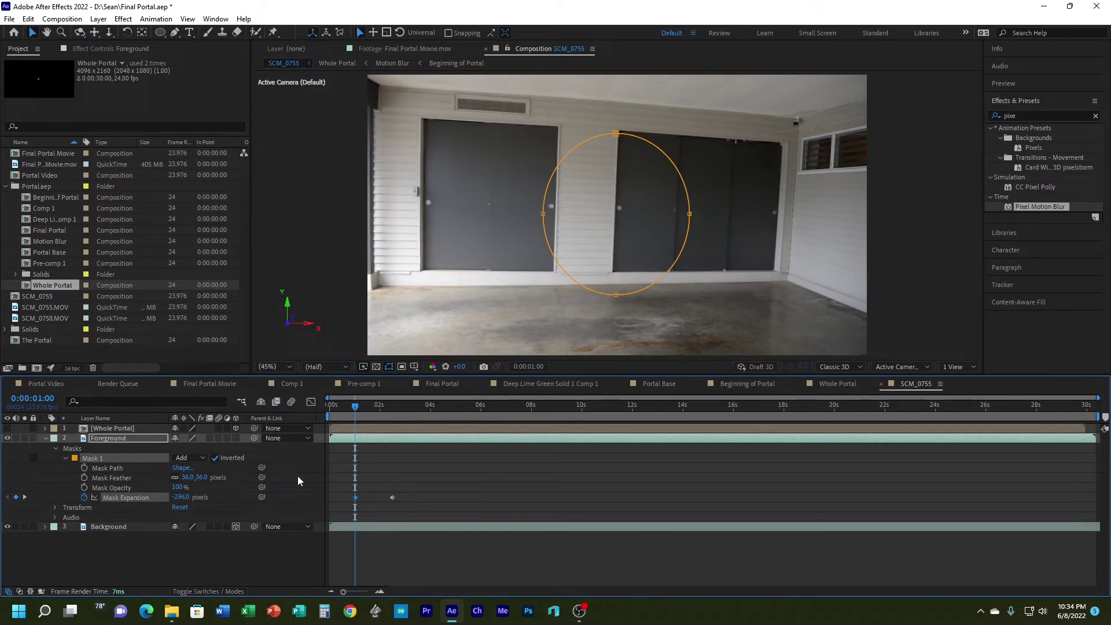
{"action": "left_click_drag", "start_coordinate": [355, 498], "coordinate": [328, 500]}
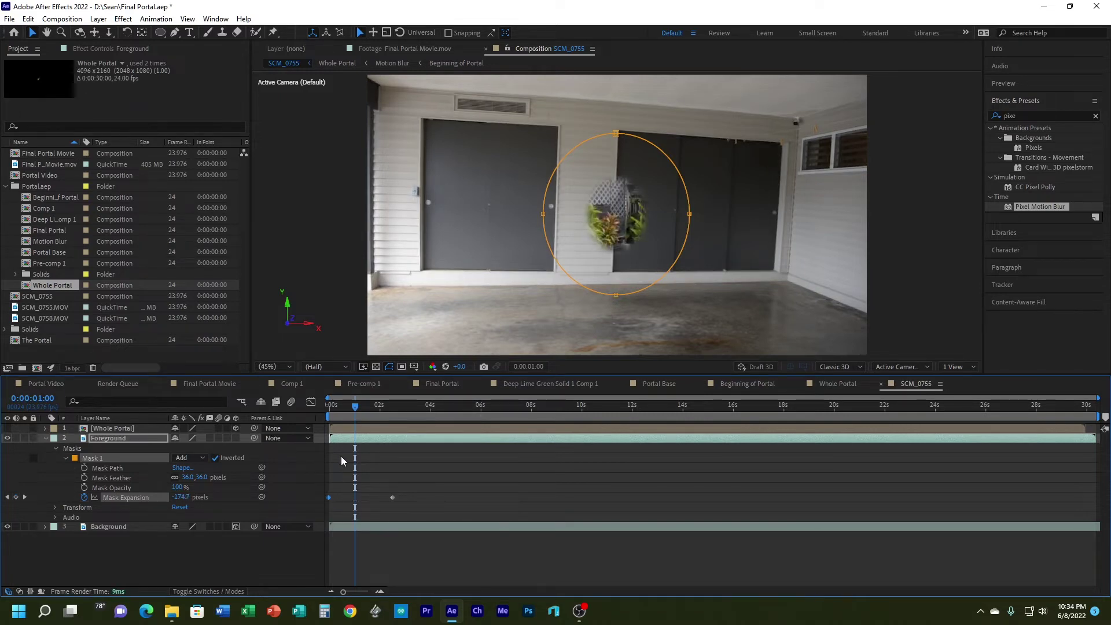
Step: Show the Whole Portal layer and scrub from 0:00:01:00 to 0:00:03:12 to compare the mask's growth with the ring
{"action": "left_click", "coordinate": [7, 429]}
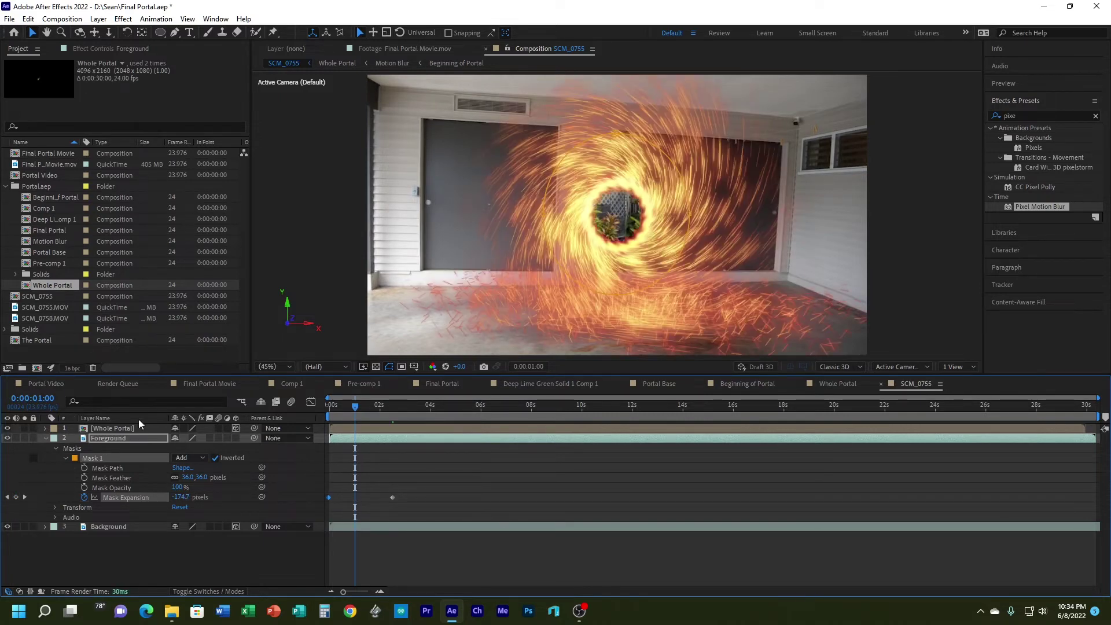
{"action": "left_click_drag", "start_coordinate": [355, 406], "coordinate": [418, 406]}
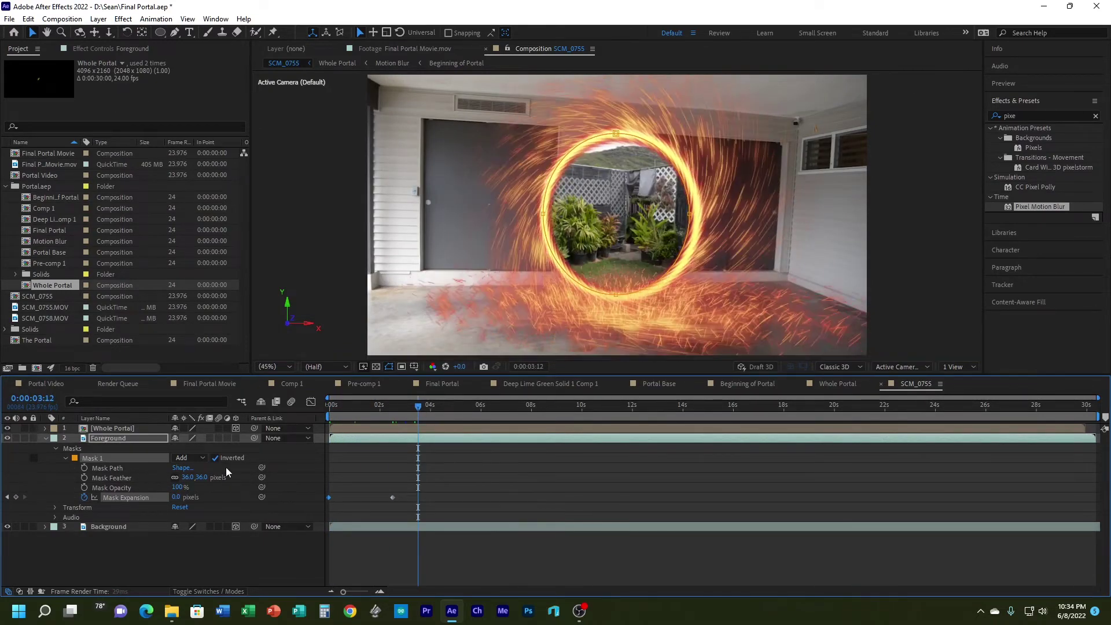
Step: Hide the Whole Portal layer and return the playhead to the Mask Expansion keyframe at 0:00:02:12
{"action": "left_click", "coordinate": [8, 428]}
{"action": "left_click_drag", "start_coordinate": [442, 404], "coordinate": [392, 412]}
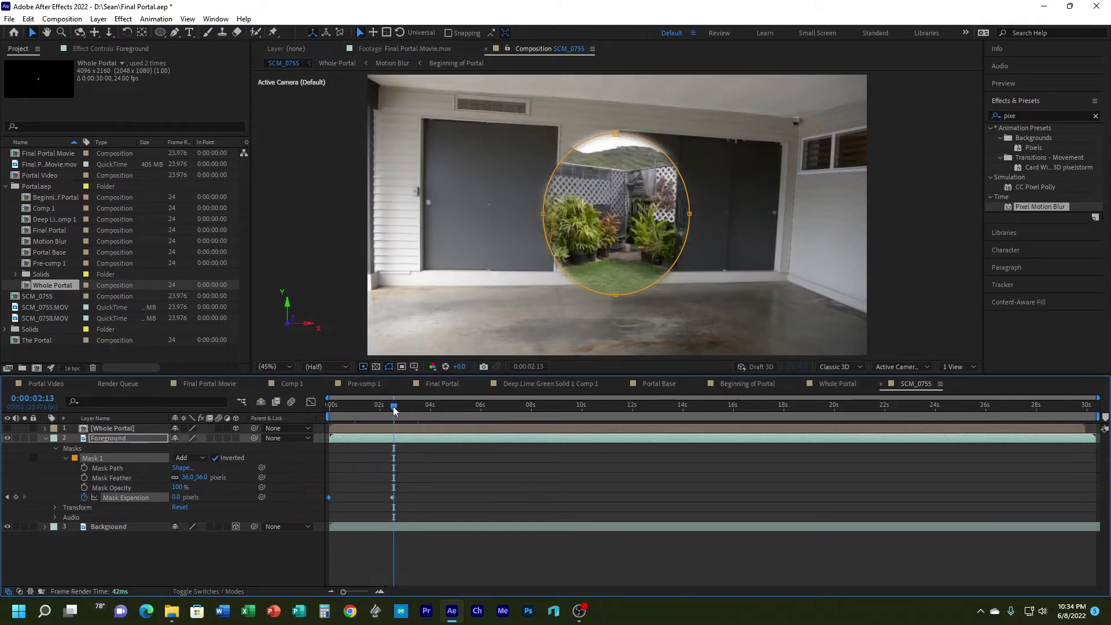
{"action": "left_click", "coordinate": [393, 407]}
{"action": "left_click_drag", "start_coordinate": [392, 407], "coordinate": [392, 407]}
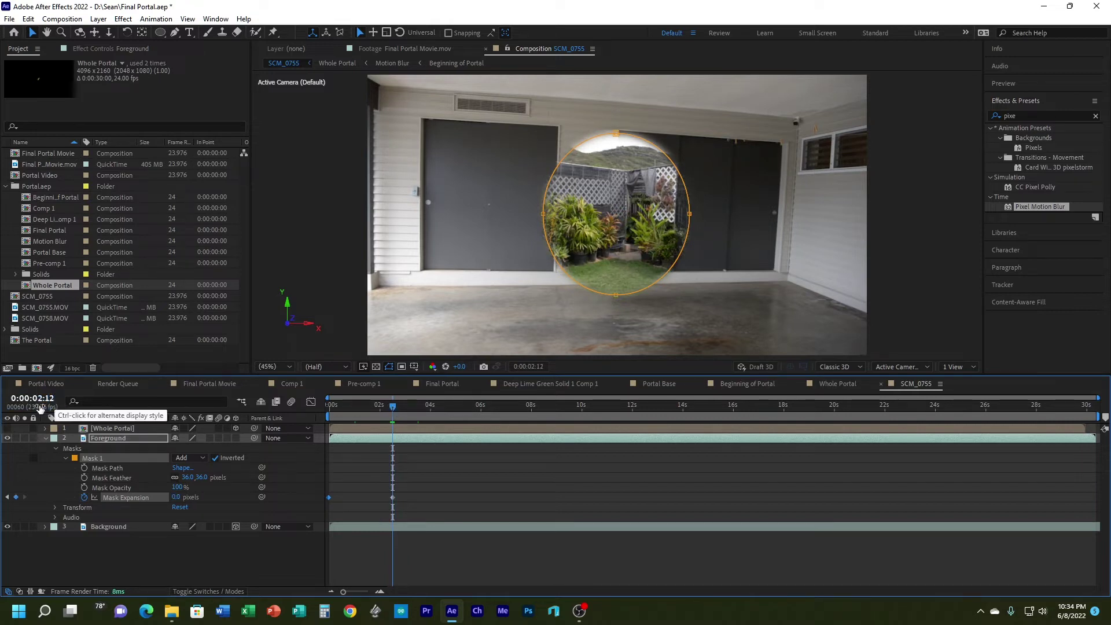
Step: Show the Whole Portal layer, duplicate it at 0:00:02:11 and set the upper copy's blending mode to Screen
{"action": "left_click", "coordinate": [7, 428]}
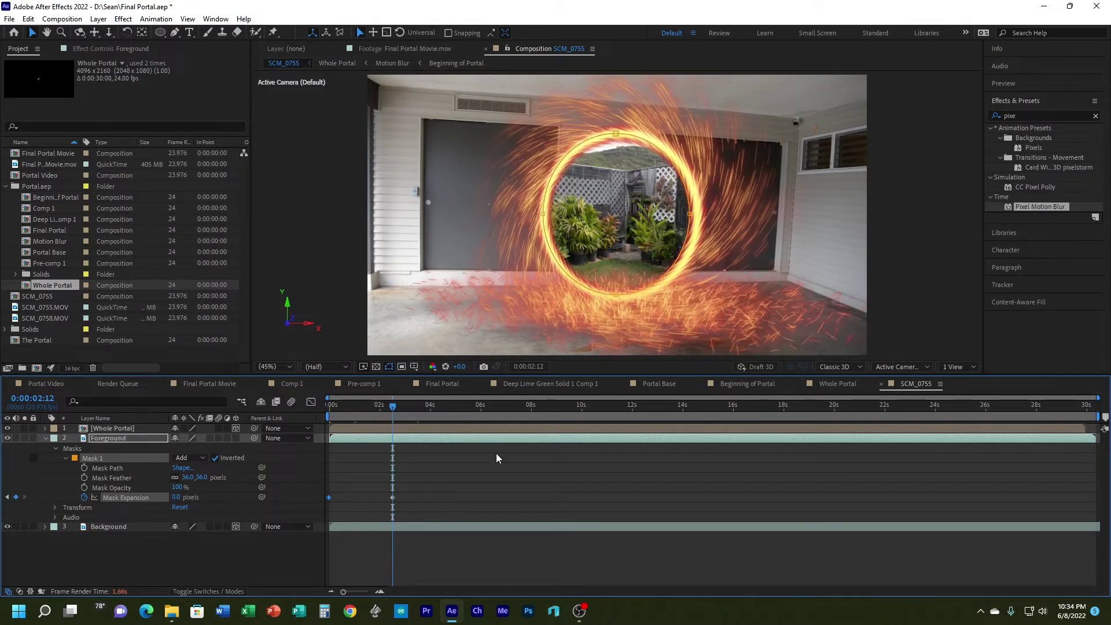
{"action": "mouse_move", "coordinate": [393, 416]}
{"action": "left_mouse_down"}
{"action": "mouse_move", "coordinate": [372, 408]}
{"action": "mouse_move", "coordinate": [317, 426]}
{"action": "mouse_move", "coordinate": [394, 409]}
{"action": "left_mouse_up"}
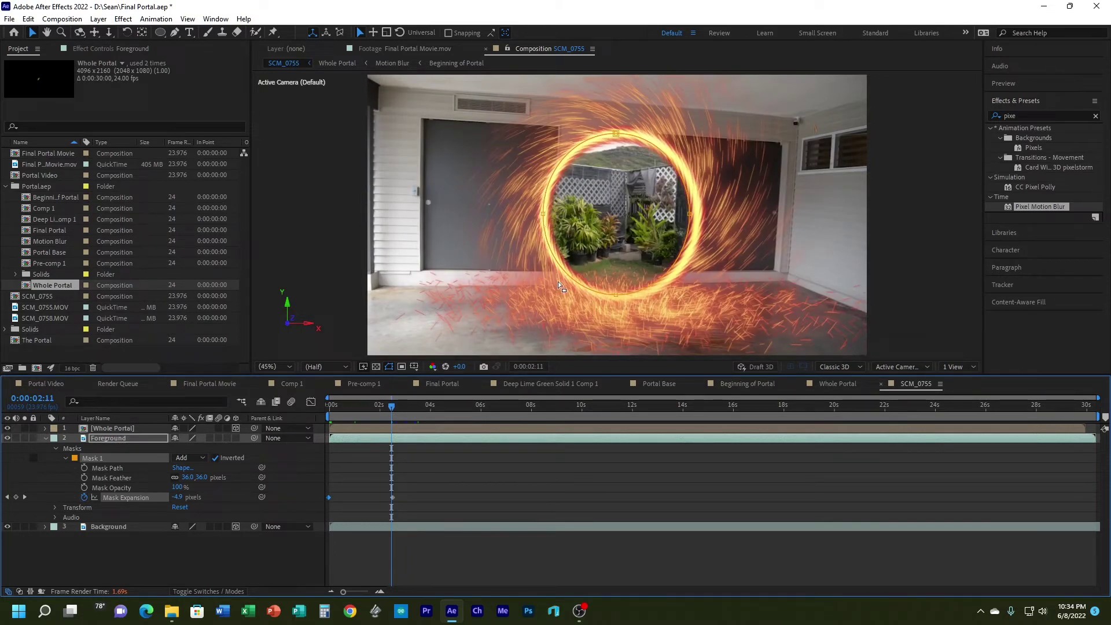
{"action": "left_click", "coordinate": [124, 428]}
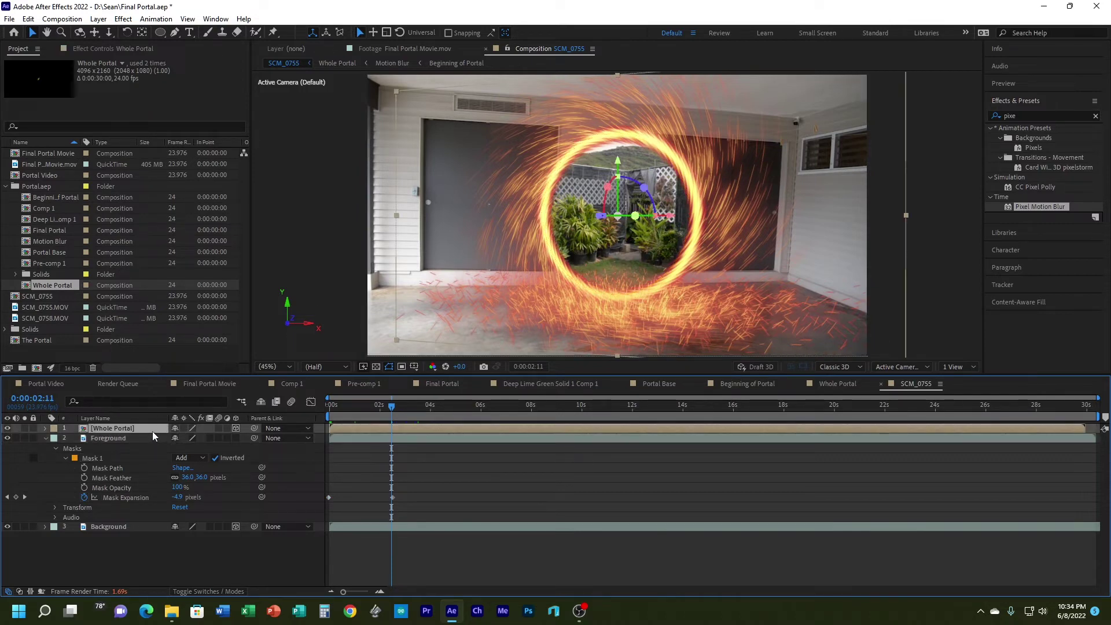
{"action": "key", "text": "ctrl+d"}
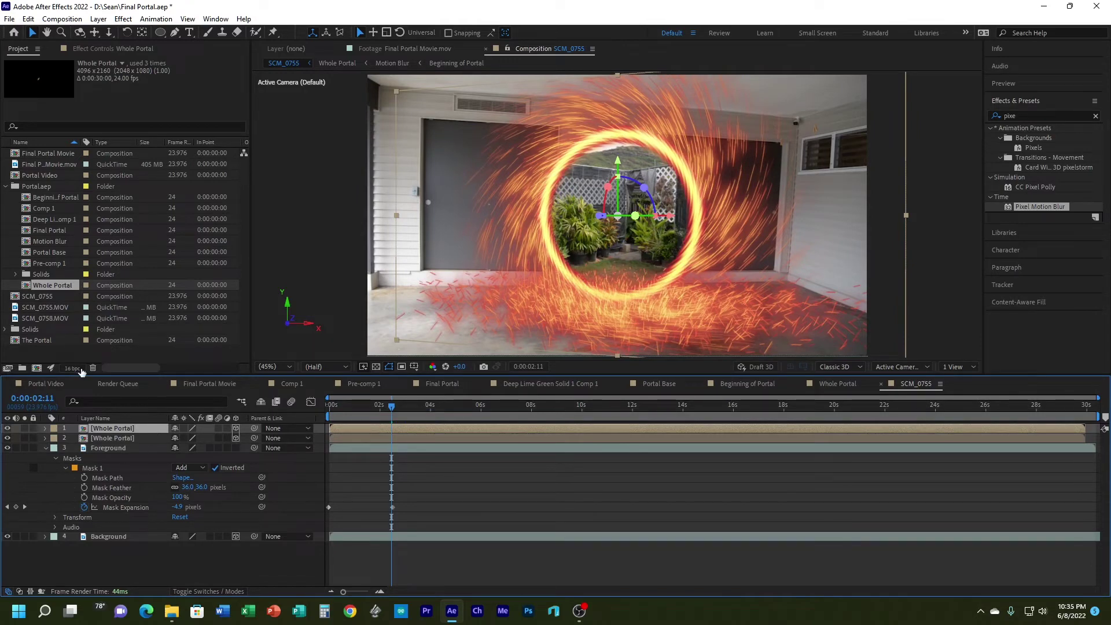
{"action": "left_click", "coordinate": [96, 19]}
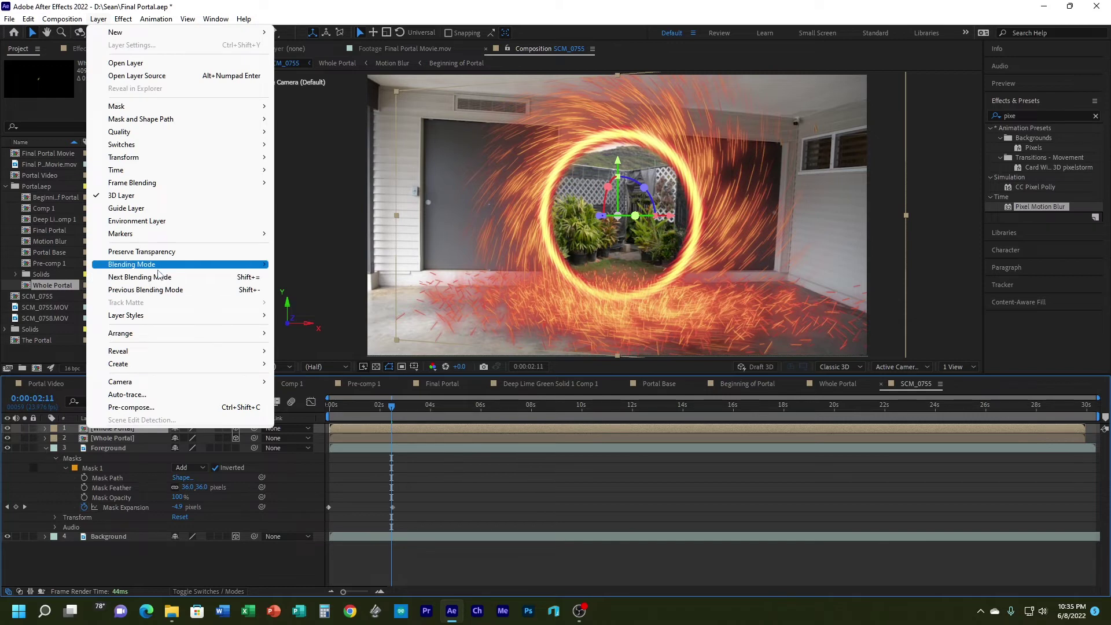
{"action": "mouse_move", "coordinate": [162, 265]}
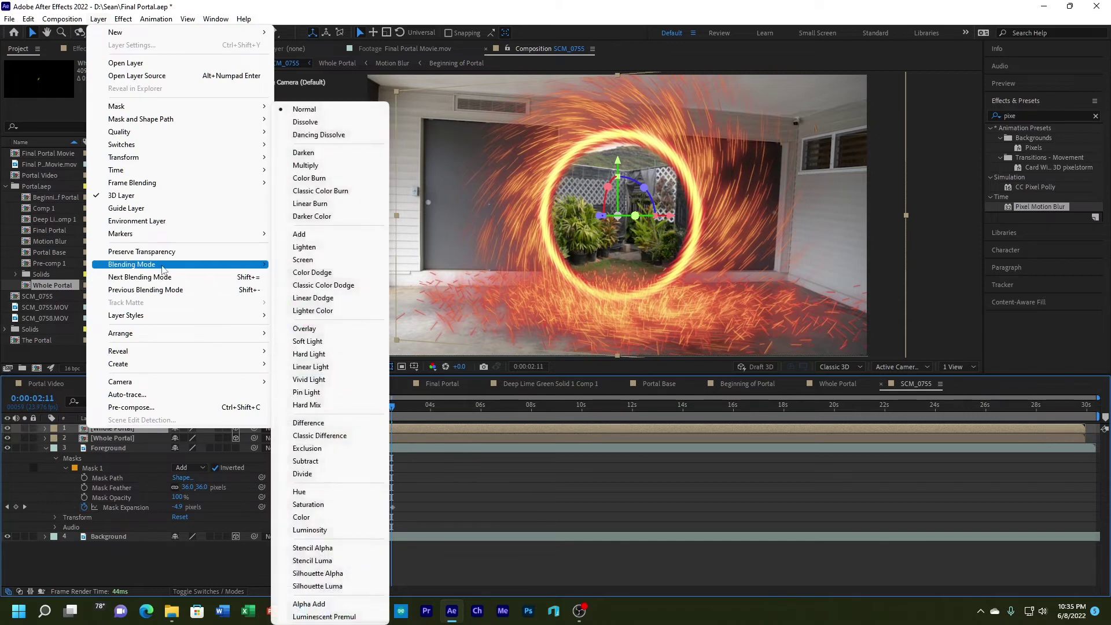
{"action": "left_click", "coordinate": [315, 260]}
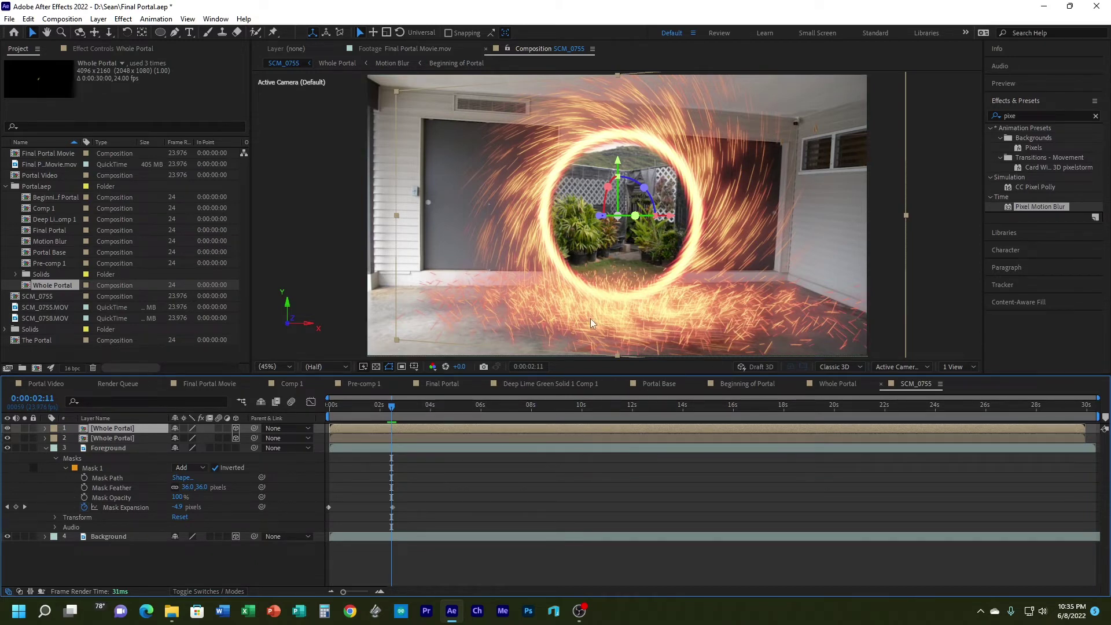
Step: Hide both Whole Portal layers and create a black 1920 × 1080 px solid named Burnt Ground
{"action": "left_click", "coordinate": [7, 428]}
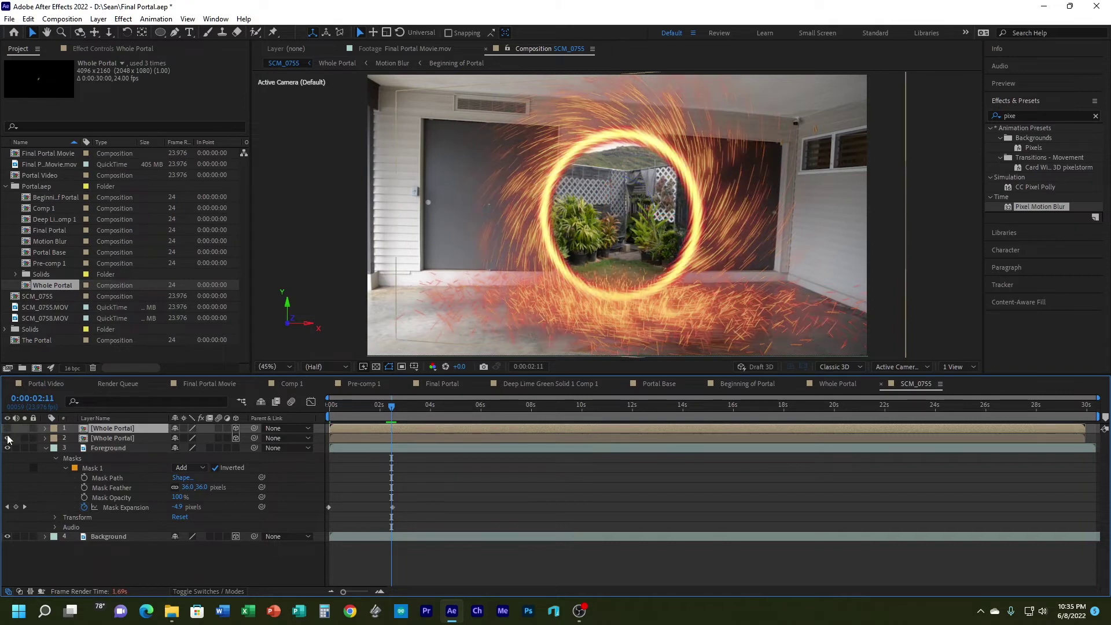
{"action": "left_click", "coordinate": [7, 438]}
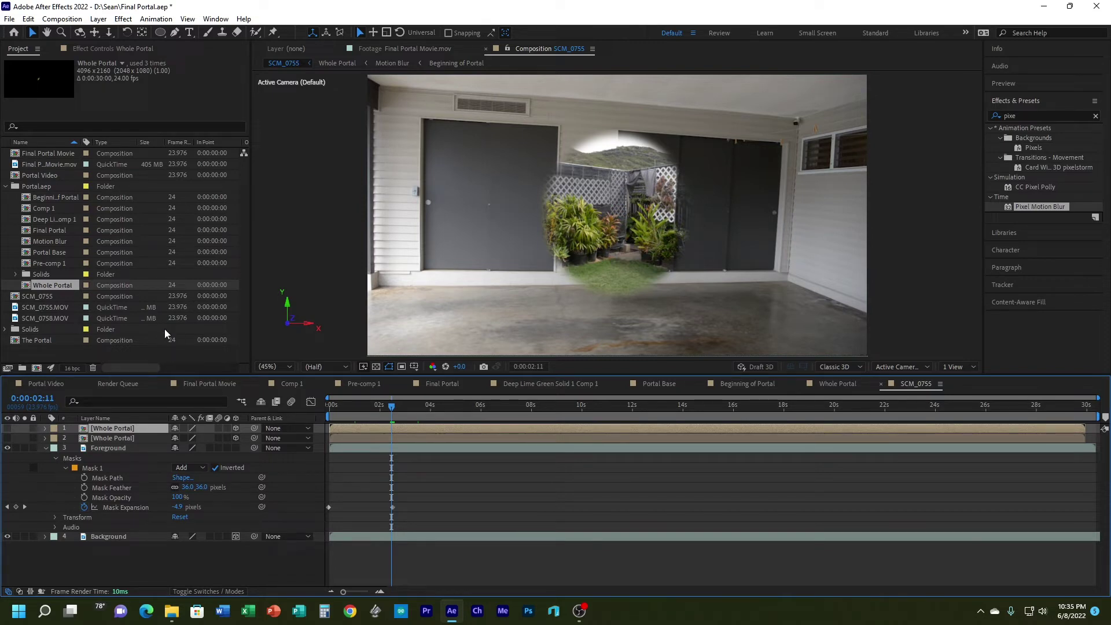
{"action": "left_click", "coordinate": [99, 19]}
{"action": "left_click", "coordinate": [303, 45]}
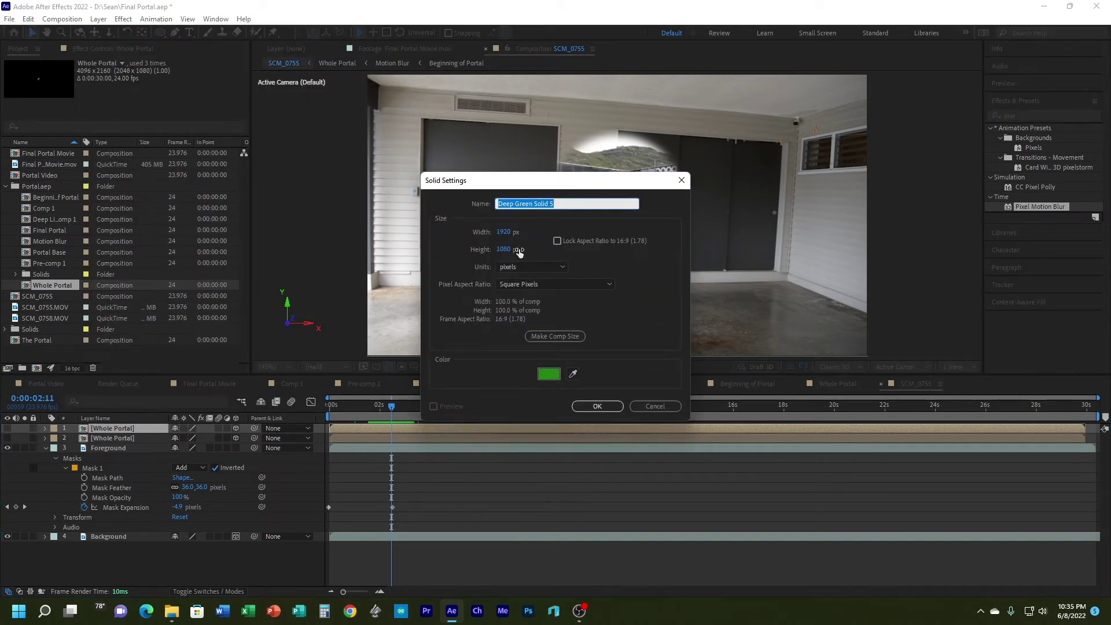
{"action": "left_click", "coordinate": [554, 374]}
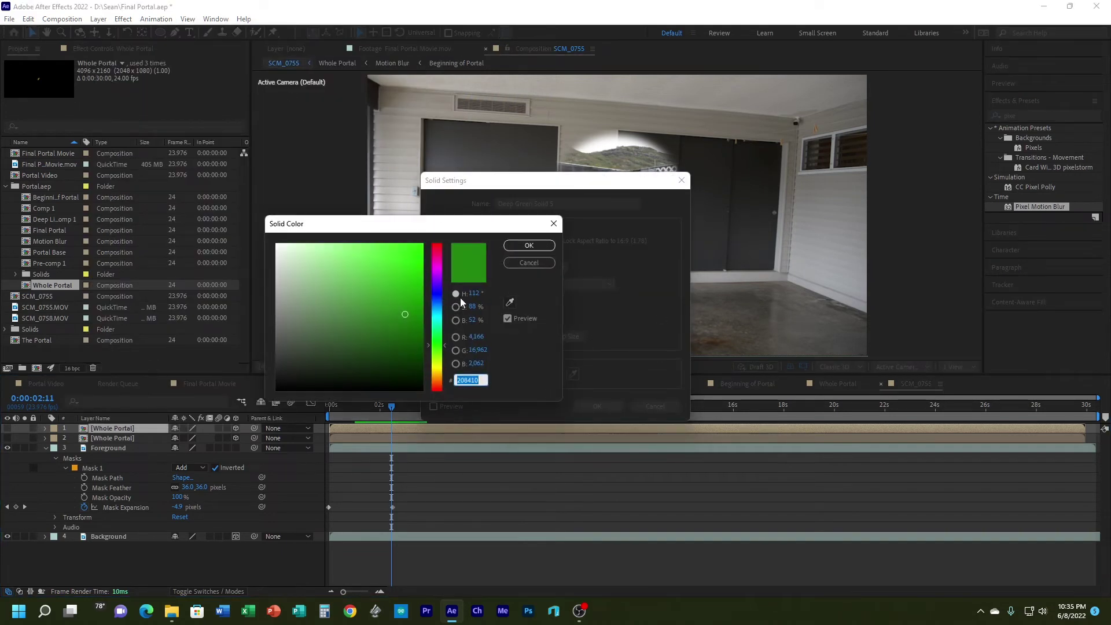
{"action": "mouse_move", "coordinate": [437, 345]}
{"action": "left_mouse_down"}
{"action": "mouse_move", "coordinate": [437, 309]}
{"action": "mouse_move", "coordinate": [437, 321]}
{"action": "mouse_move", "coordinate": [331, 395]}
{"action": "left_mouse_up"}
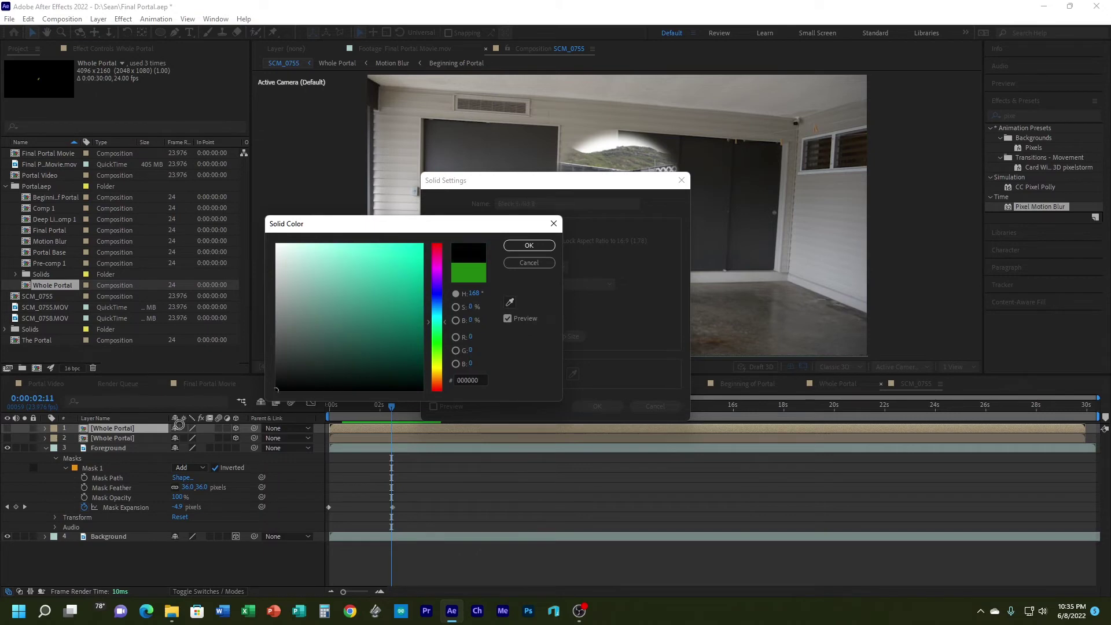
{"action": "left_click", "coordinate": [543, 249]}
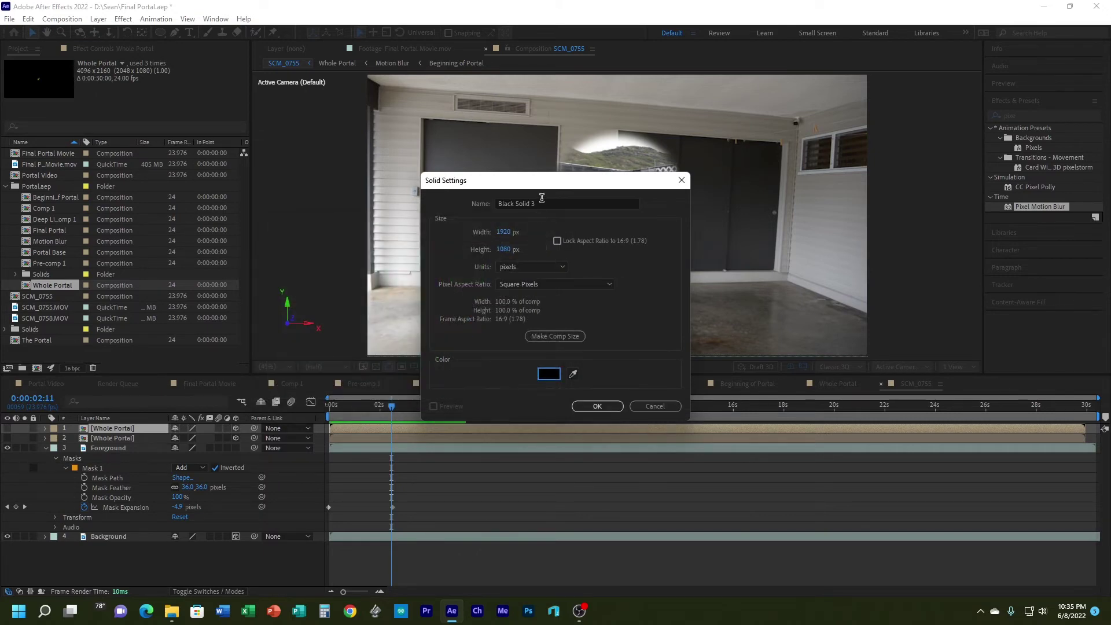
{"action": "type", "text": "Burnt G"}
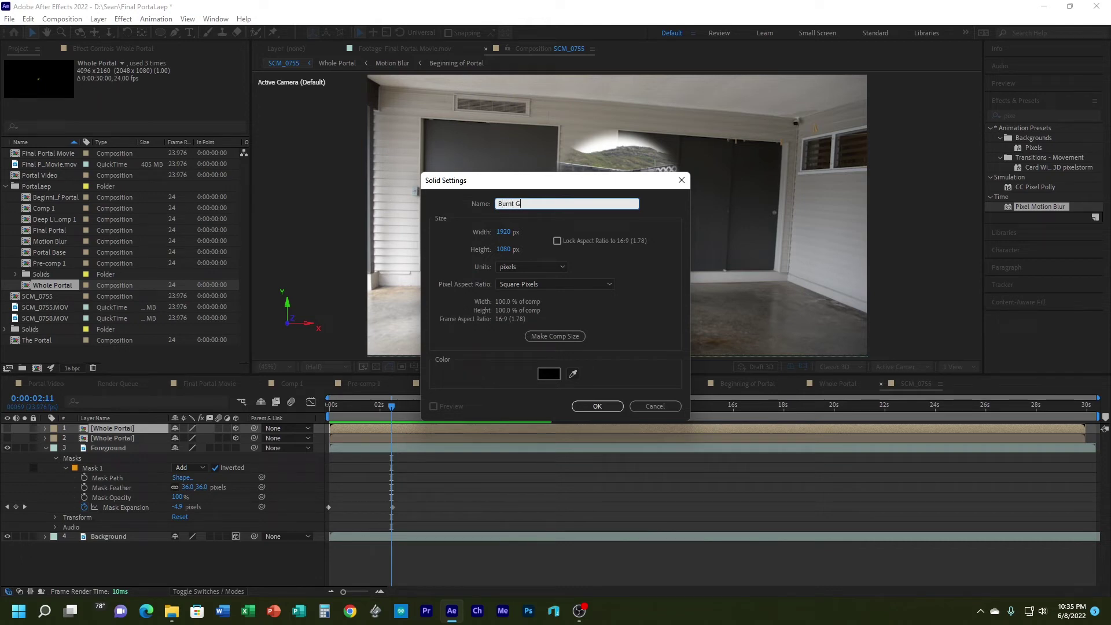
{"action": "type", "text": "round"}
{"action": "key", "text": "Return"}
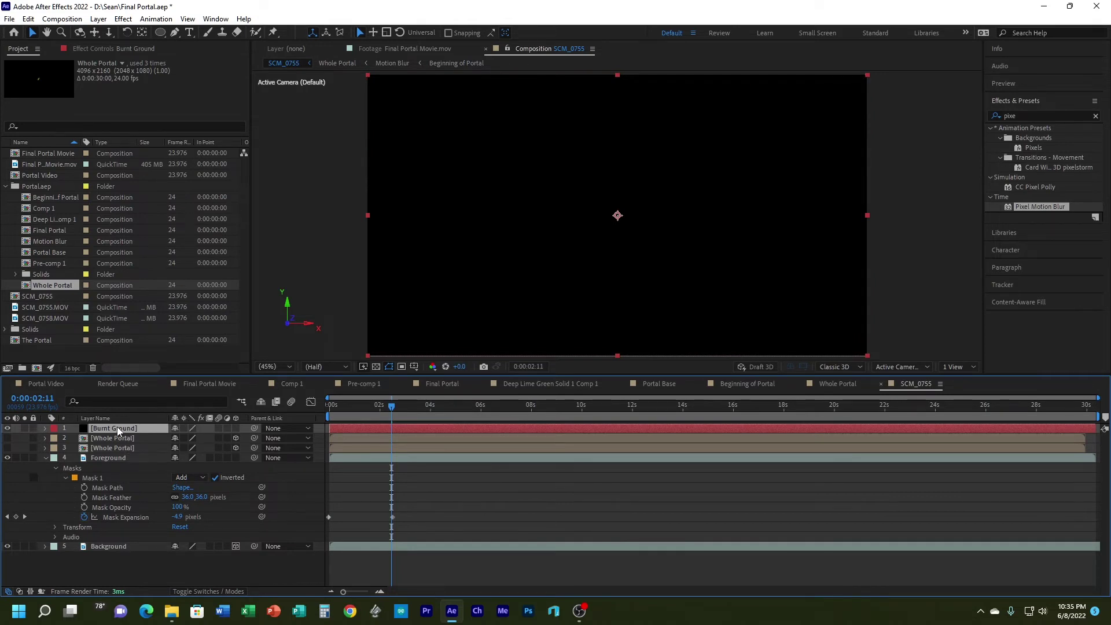
Step: Reorder the Burnt Ground solid so it sits between the two Whole Portal layers
{"action": "left_click_drag", "start_coordinate": [117, 427], "coordinate": [114, 450]}
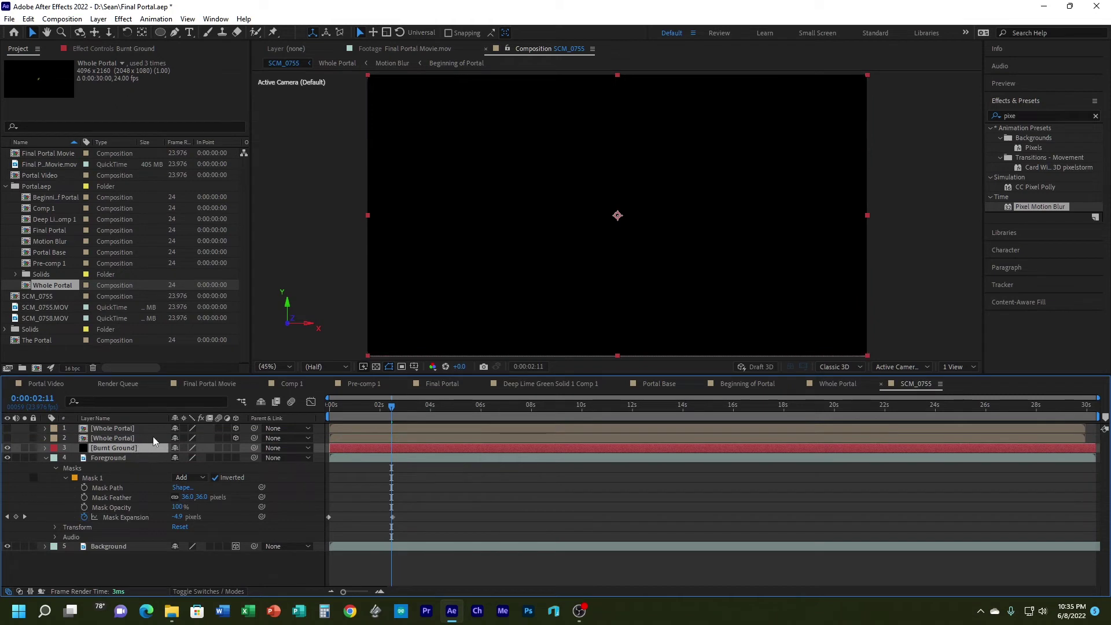
{"action": "left_click_drag", "start_coordinate": [170, 451], "coordinate": [162, 433]}
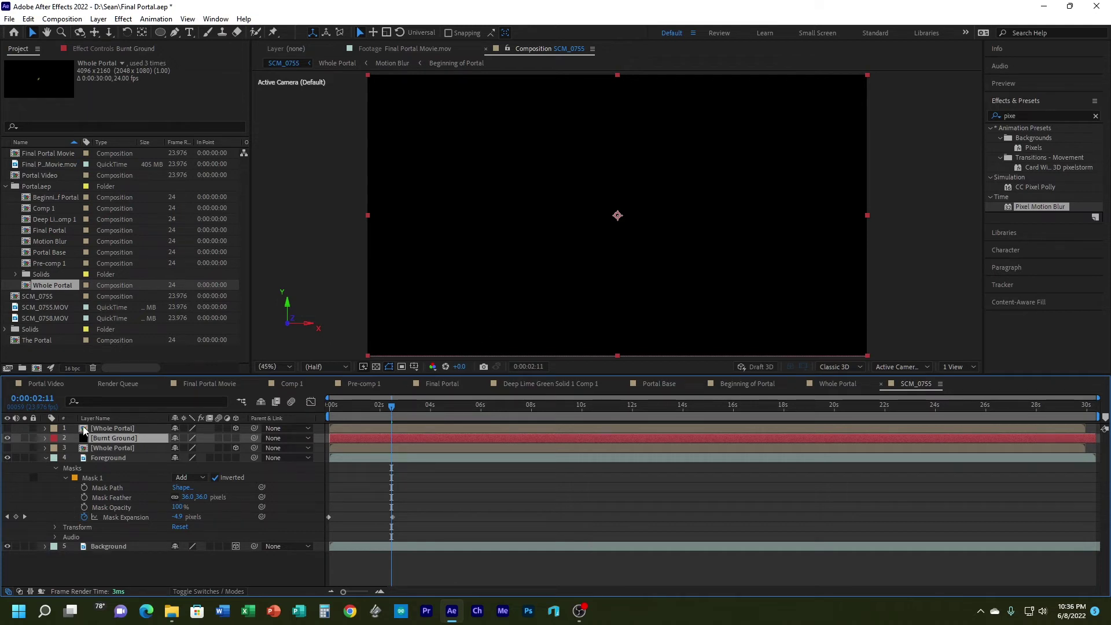
{"action": "left_click", "coordinate": [135, 427]}
{"action": "left_click", "coordinate": [129, 447]}
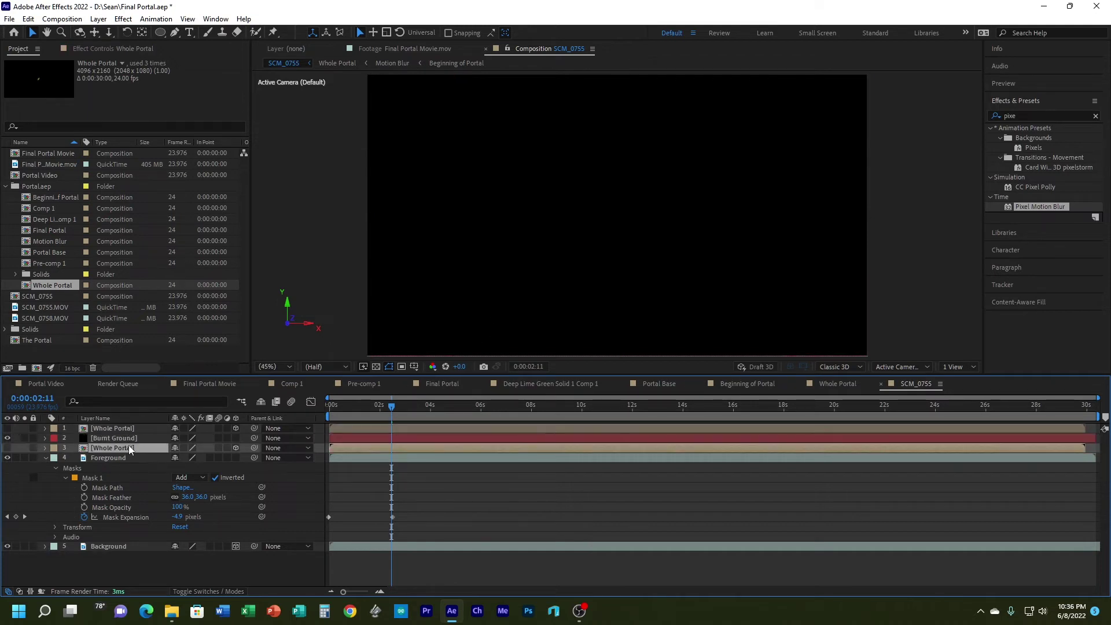
{"action": "left_click", "coordinate": [137, 426]}
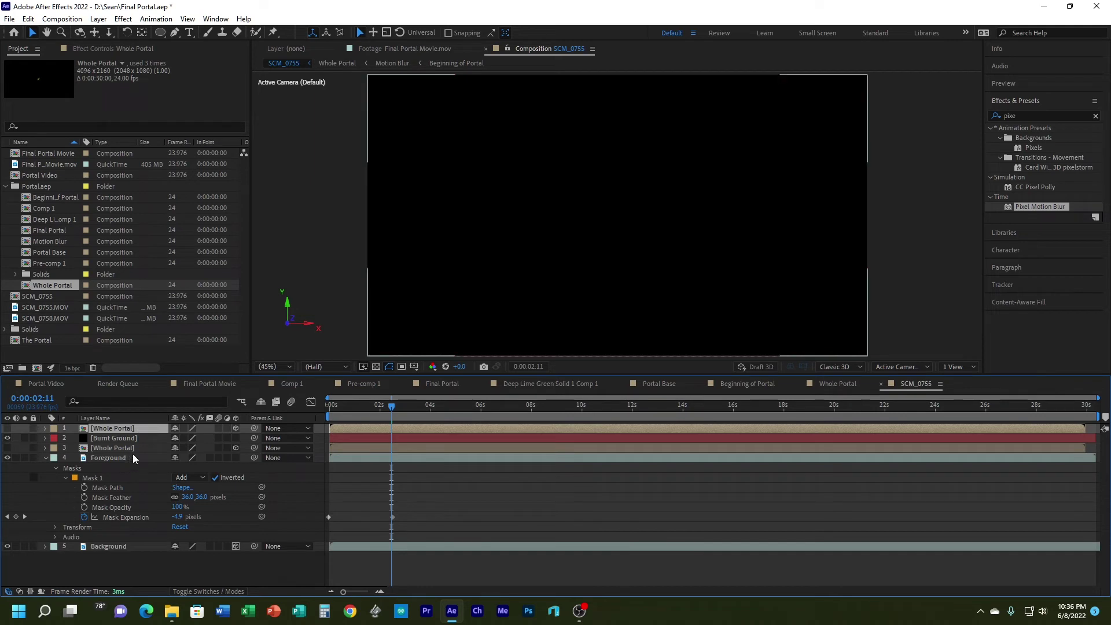
Step: Draw a wide elliptical mask on Burnt Ground over the floor beneath the portal, with a Mask Feather of 51 pixels
{"action": "left_click", "coordinate": [141, 437]}
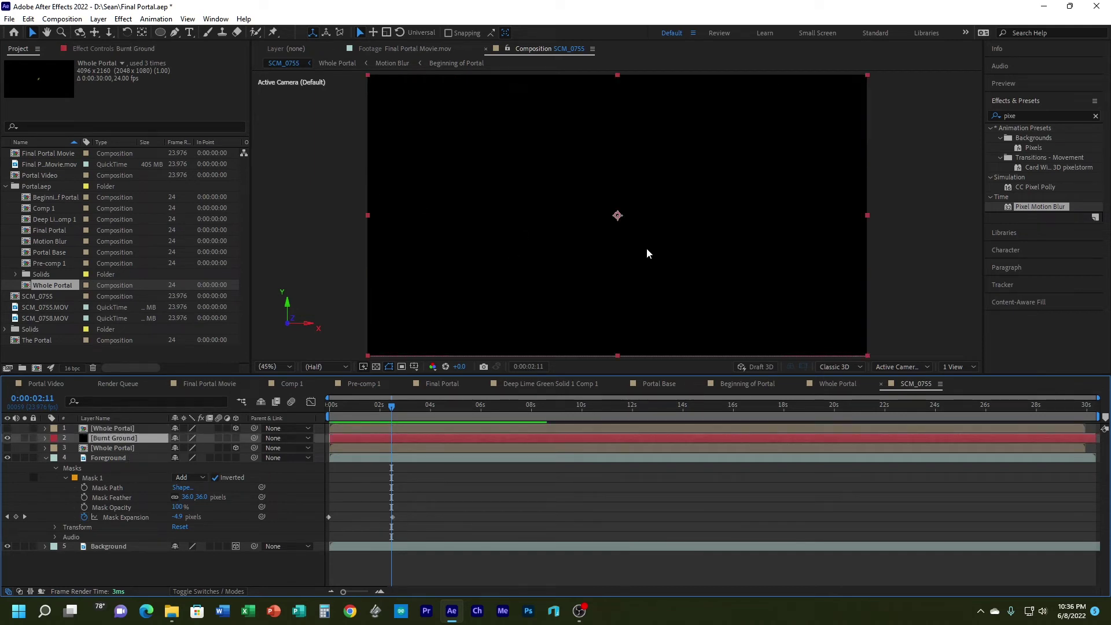
{"action": "left_click", "coordinate": [159, 33]}
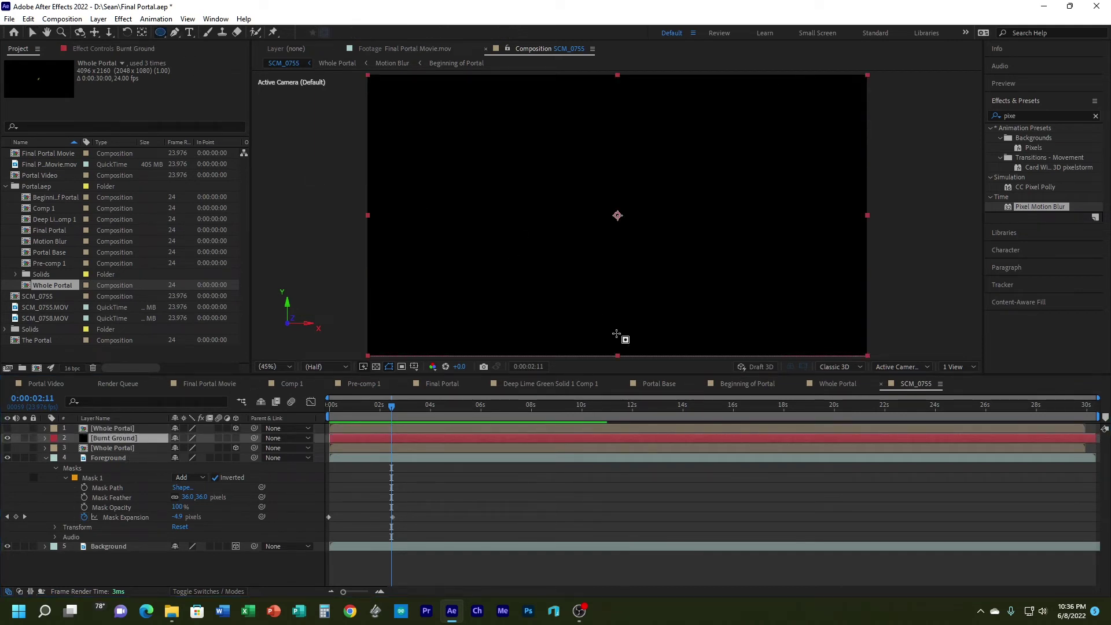
{"action": "mouse_move", "coordinate": [512, 267]}
{"action": "left_mouse_down"}
{"action": "mouse_move", "coordinate": [674, 336]}
{"action": "mouse_move", "coordinate": [727, 320]}
{"action": "left_mouse_up"}
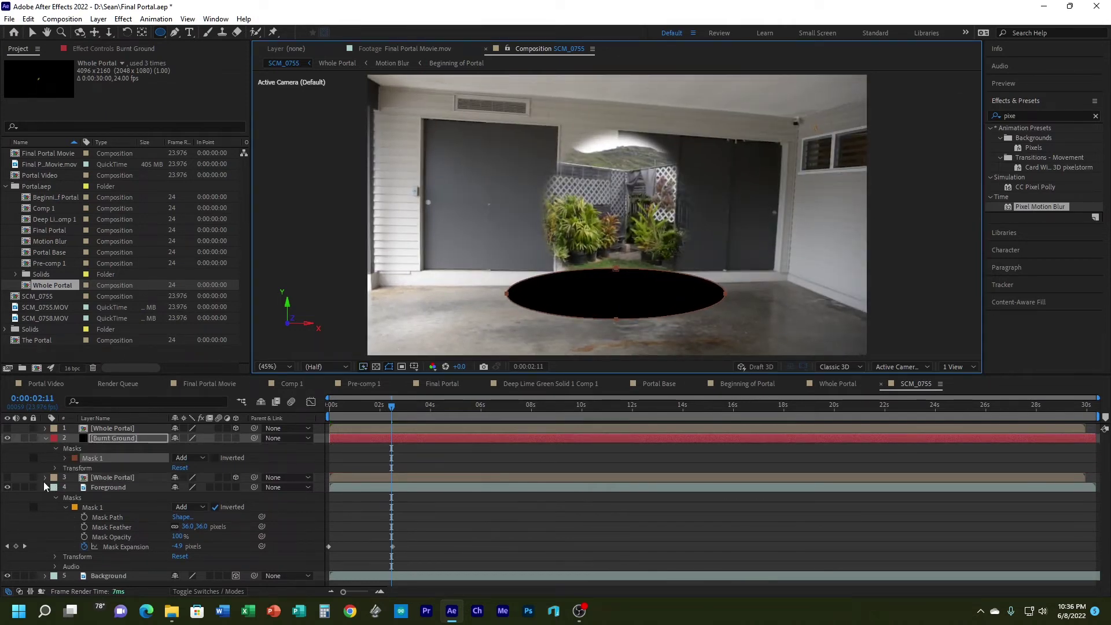
{"action": "left_click", "coordinate": [65, 458]}
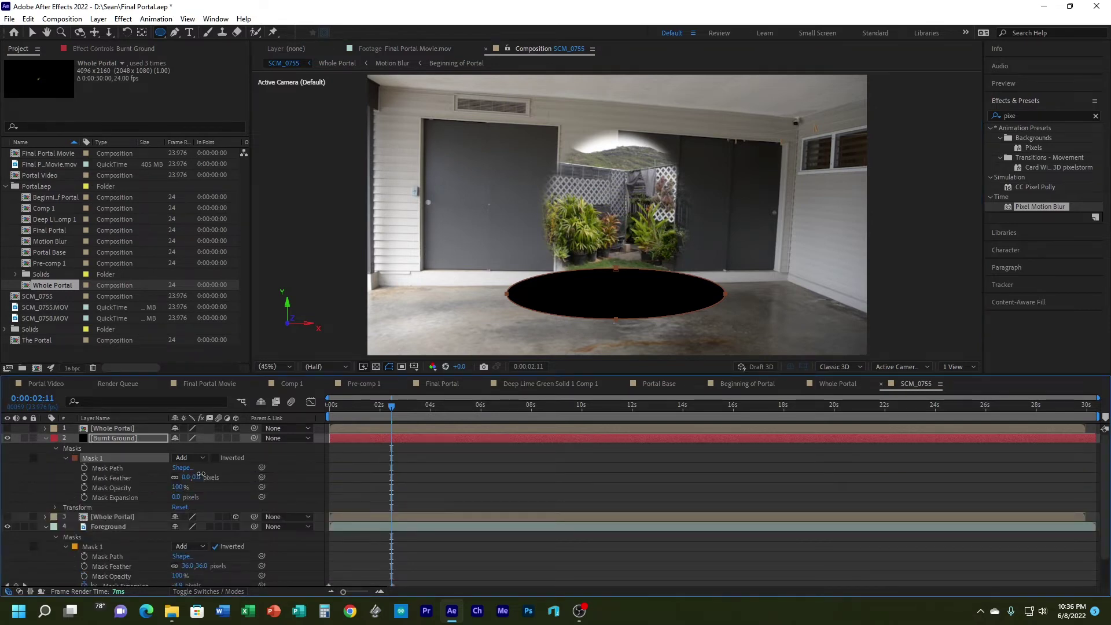
{"action": "left_click_drag", "start_coordinate": [195, 478], "coordinate": [223, 469]}
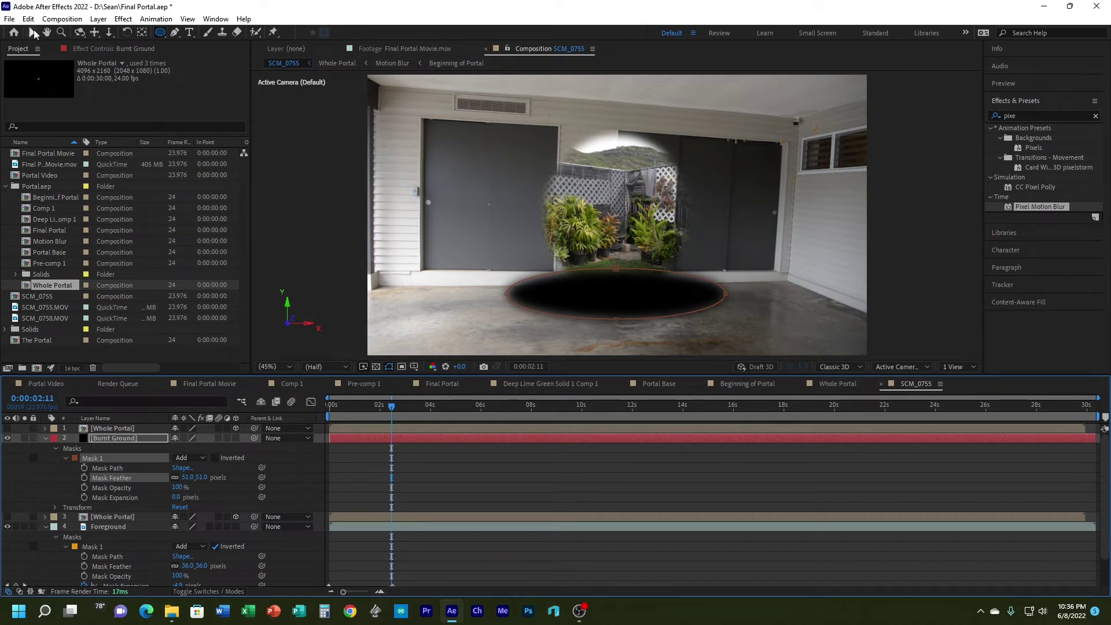
Step: Tilt the Burnt Ground ellipse mask slightly clockwise, lower it onto the concrete floor and scale it down a little
{"action": "left_click", "coordinate": [34, 33]}
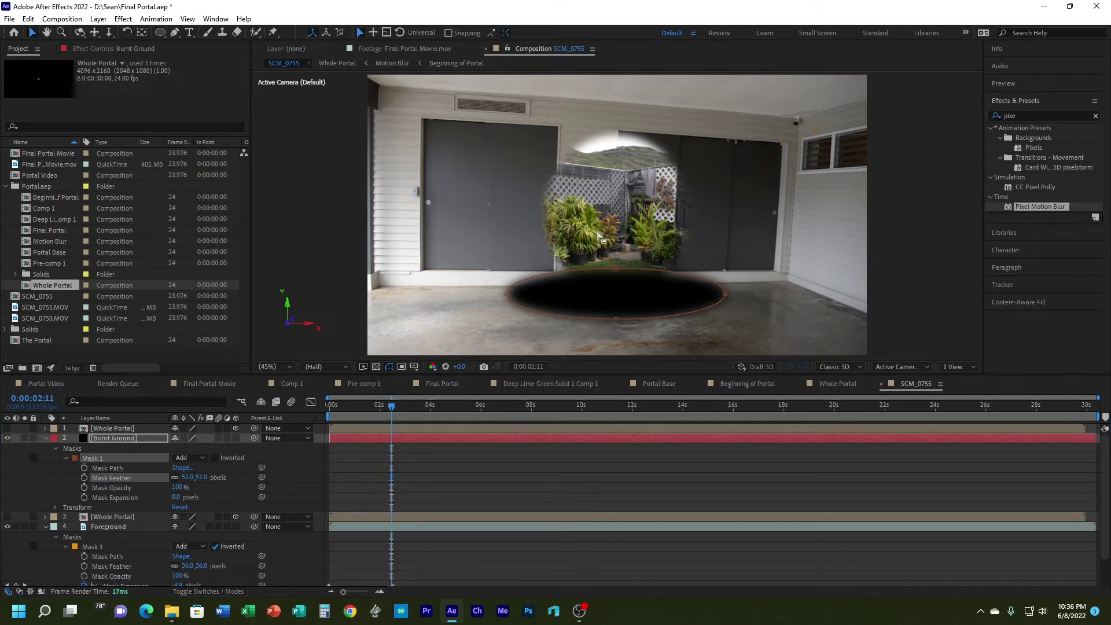
{"action": "left_click", "coordinate": [681, 283]}
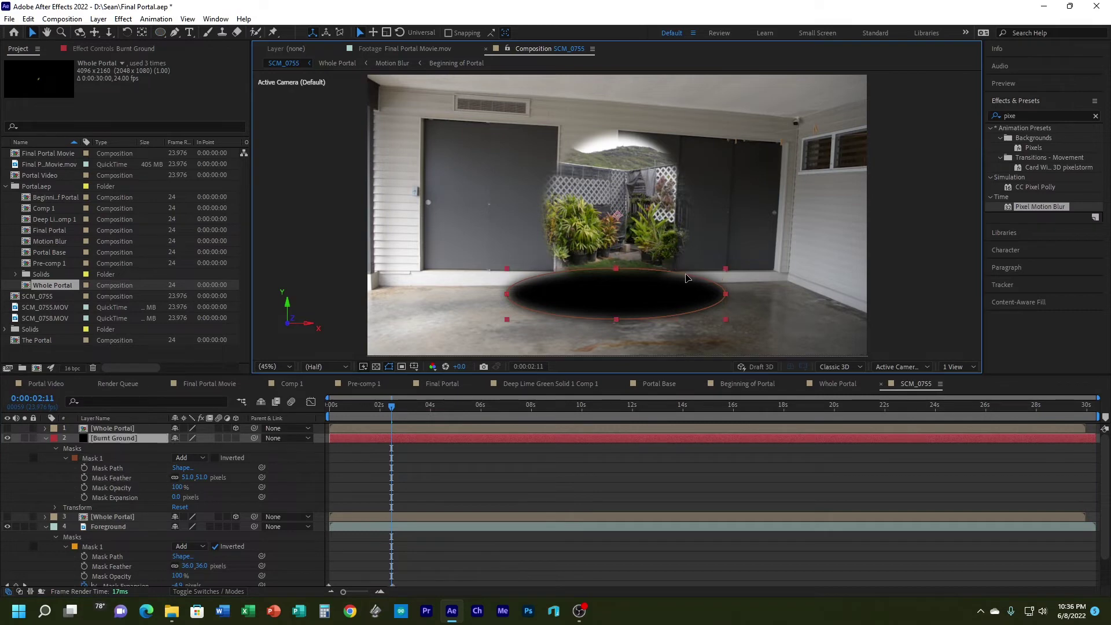
{"action": "left_click", "coordinate": [686, 278]}
{"action": "double_click", "coordinate": [686, 277]}
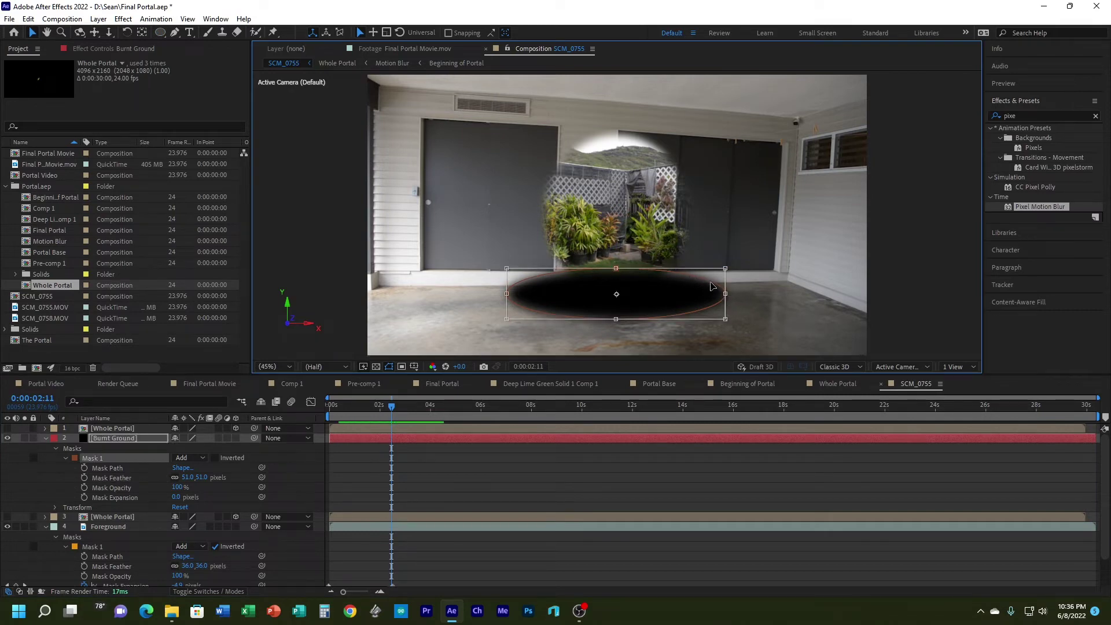
{"action": "left_click_drag", "start_coordinate": [742, 273], "coordinate": [741, 302]}
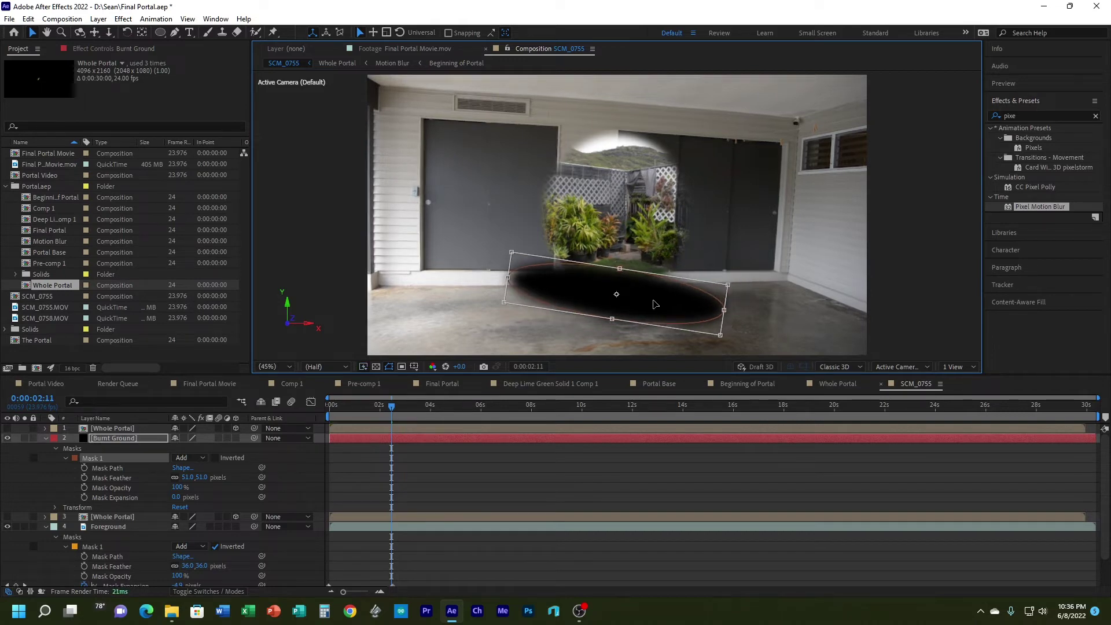
{"action": "left_click_drag", "start_coordinate": [654, 315], "coordinate": [653, 327]}
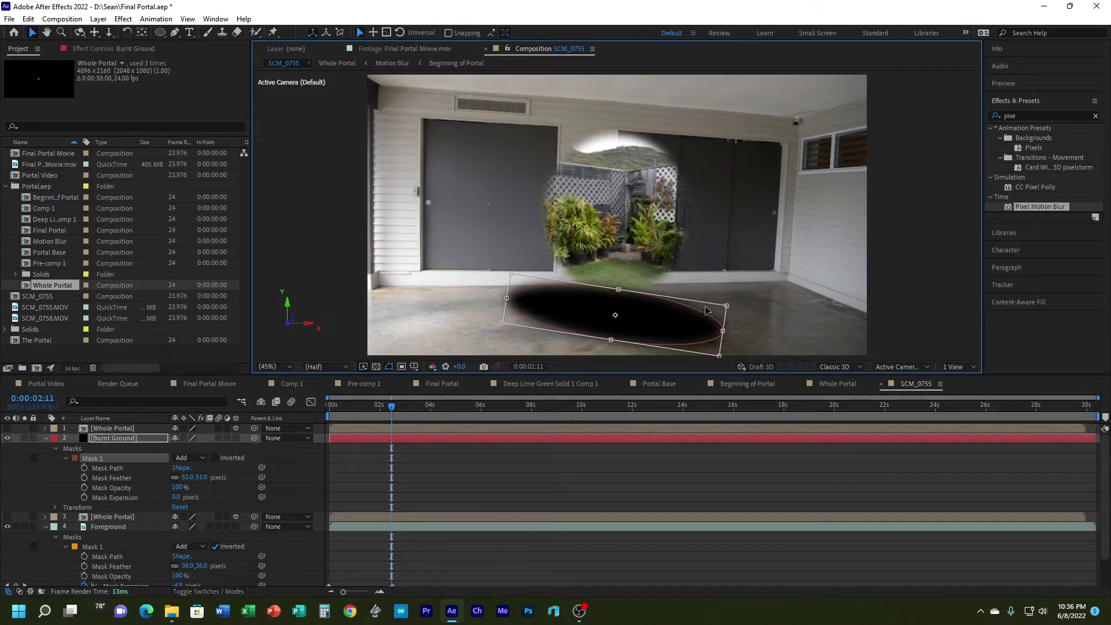
{"action": "left_click_drag", "start_coordinate": [729, 304], "coordinate": [676, 328]}
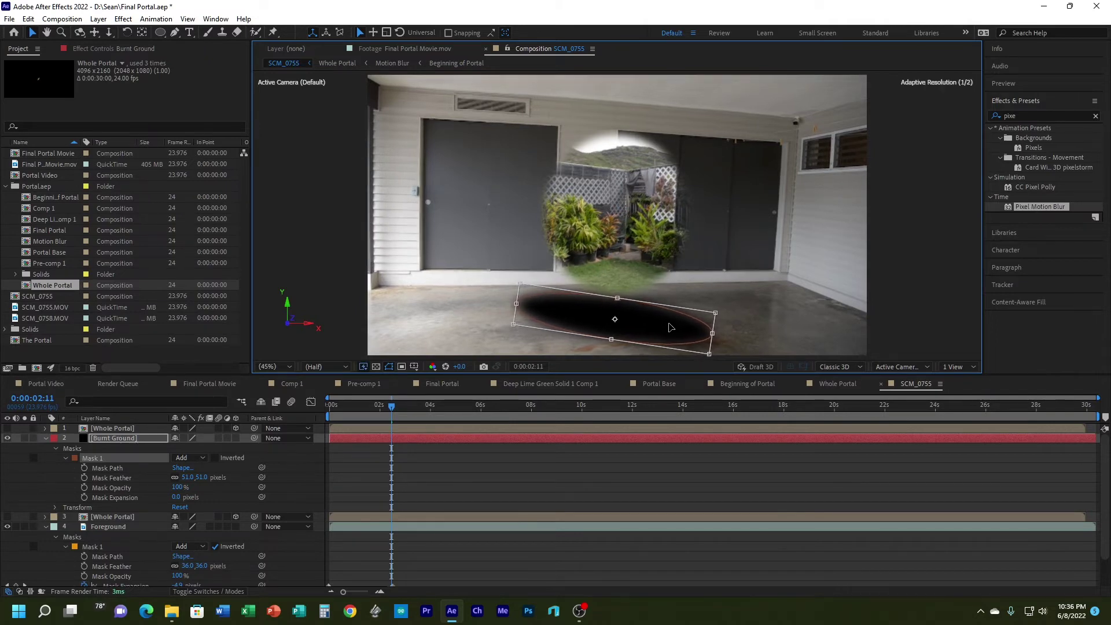
Step: Show both Whole Portal layers and preview the composition from 0:00:00:00
{"action": "left_click", "coordinate": [6, 429]}
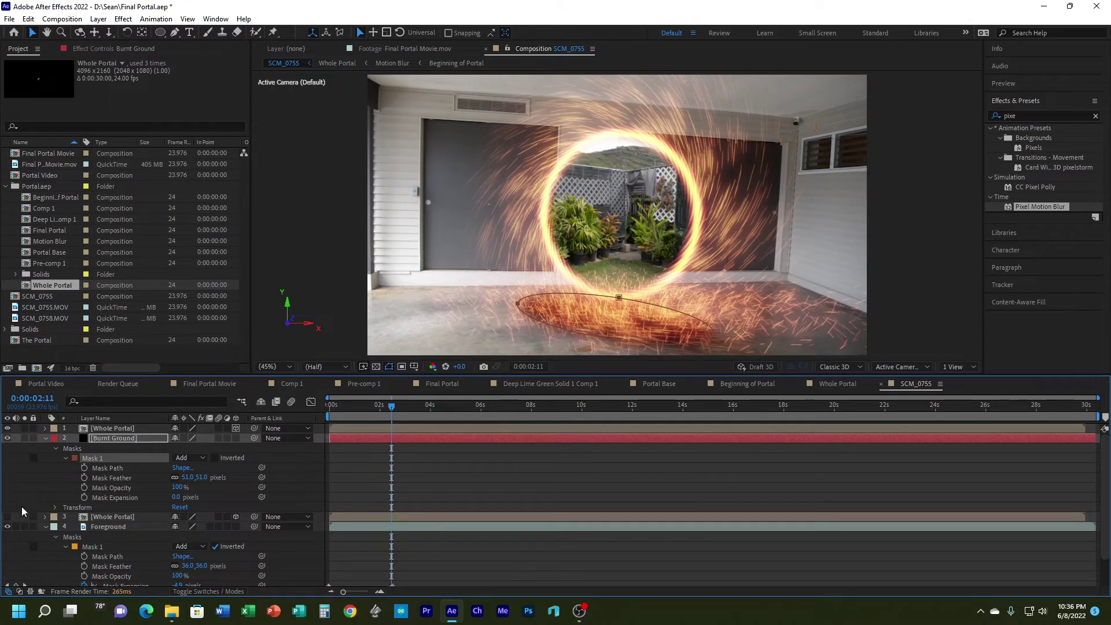
{"action": "left_click", "coordinate": [7, 517]}
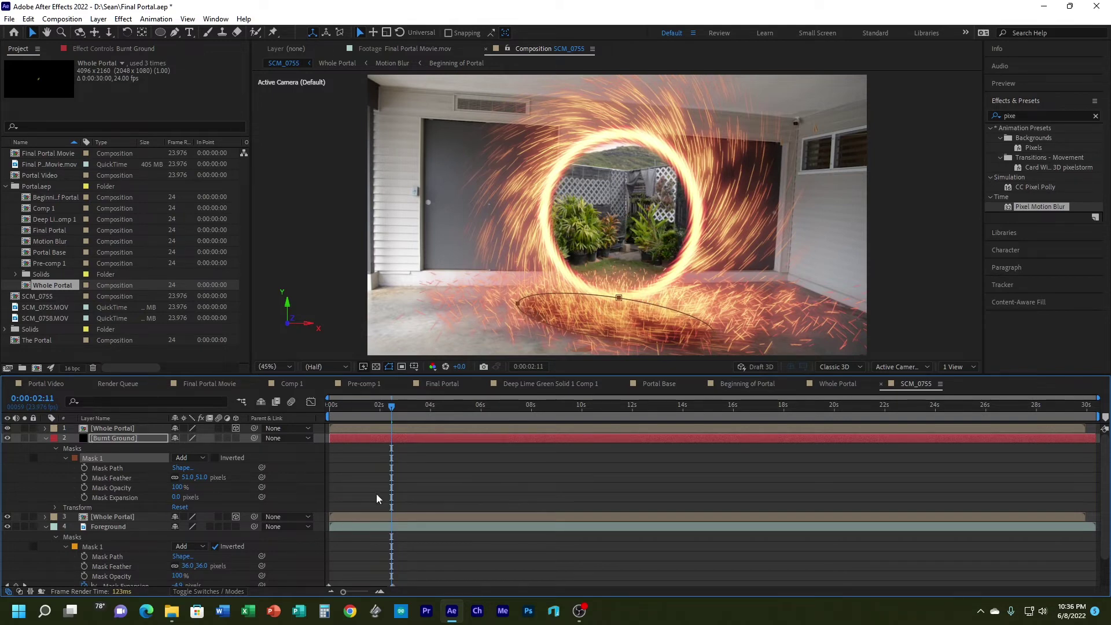
{"action": "left_click", "coordinate": [396, 492]}
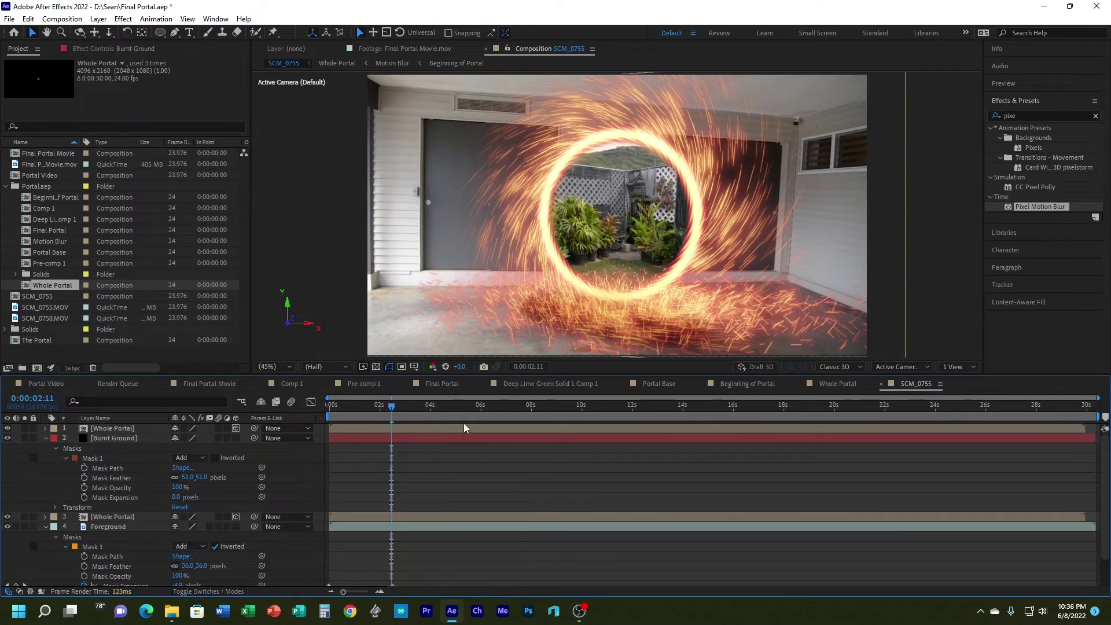
{"action": "left_click_drag", "start_coordinate": [383, 407], "coordinate": [300, 412]}
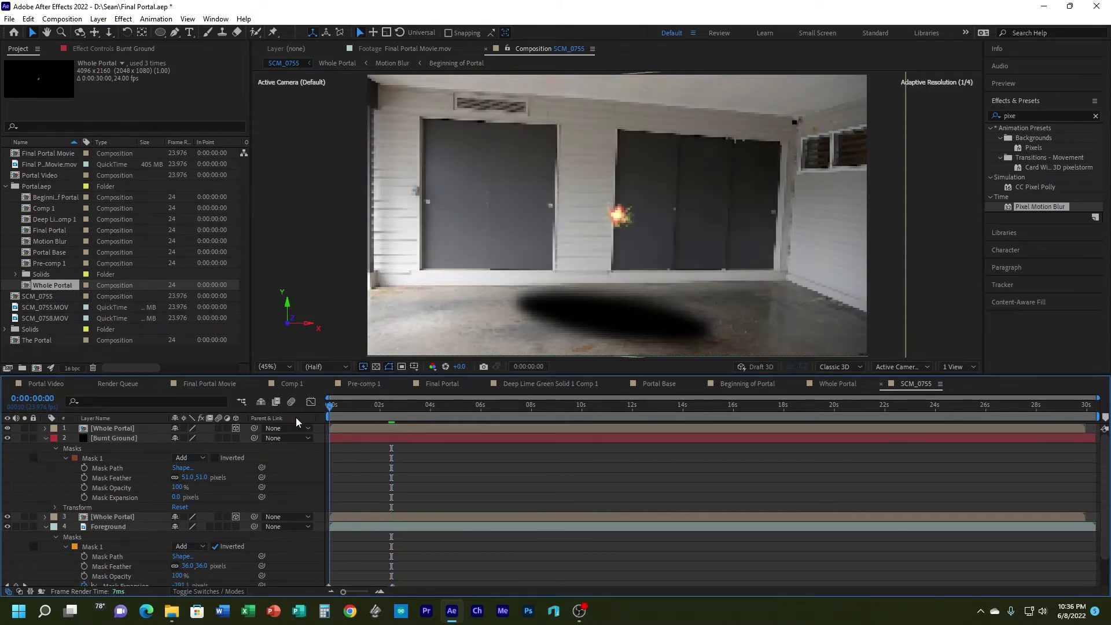
{"action": "key", "text": "space"}
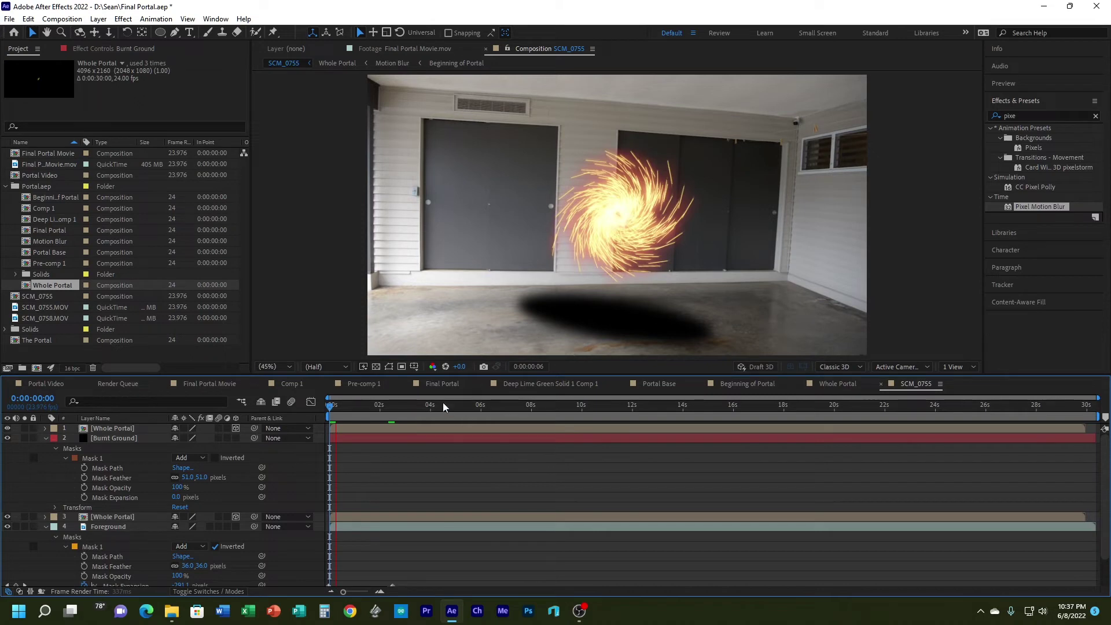
Step: Set the Burnt Ground solid's blending mode to Multiply with the time at 0:00:01:16
{"action": "left_click_drag", "start_coordinate": [349, 401], "coordinate": [431, 405]}
{"action": "left_click", "coordinate": [361, 406]}
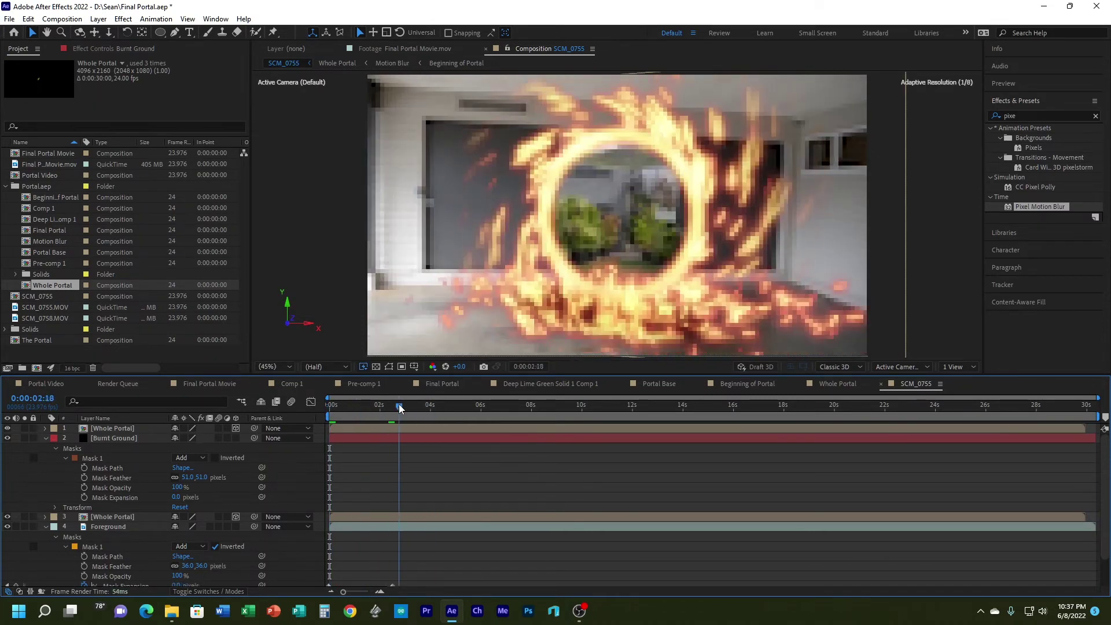
{"action": "left_click_drag", "start_coordinate": [363, 409], "coordinate": [372, 405]}
{"action": "left_click", "coordinate": [115, 439]}
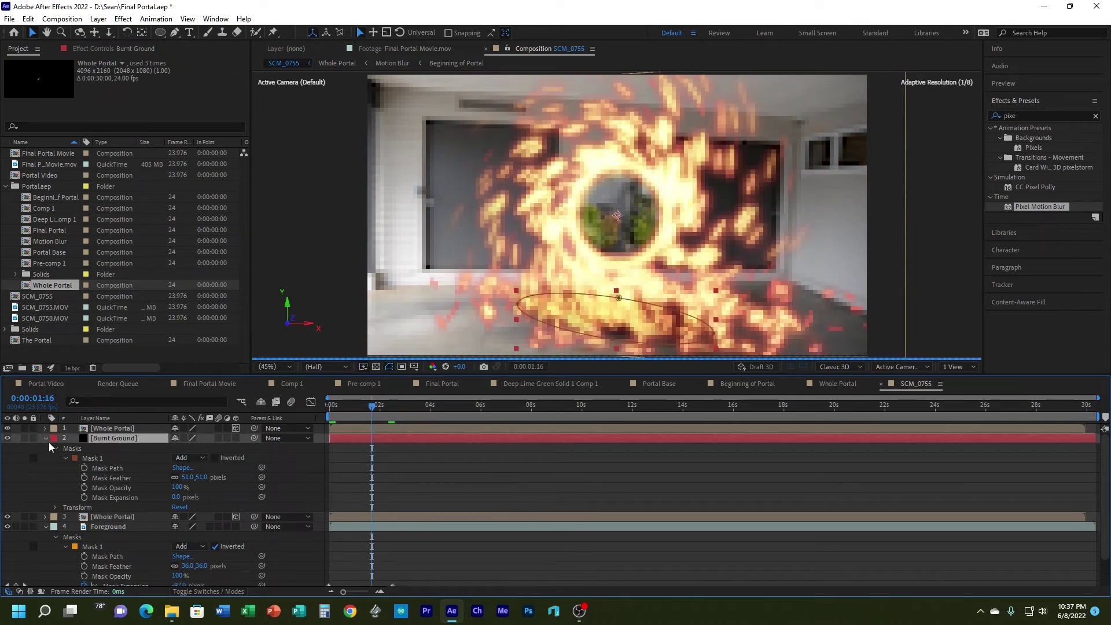
{"action": "left_click", "coordinate": [96, 19]}
{"action": "mouse_move", "coordinate": [123, 19]}
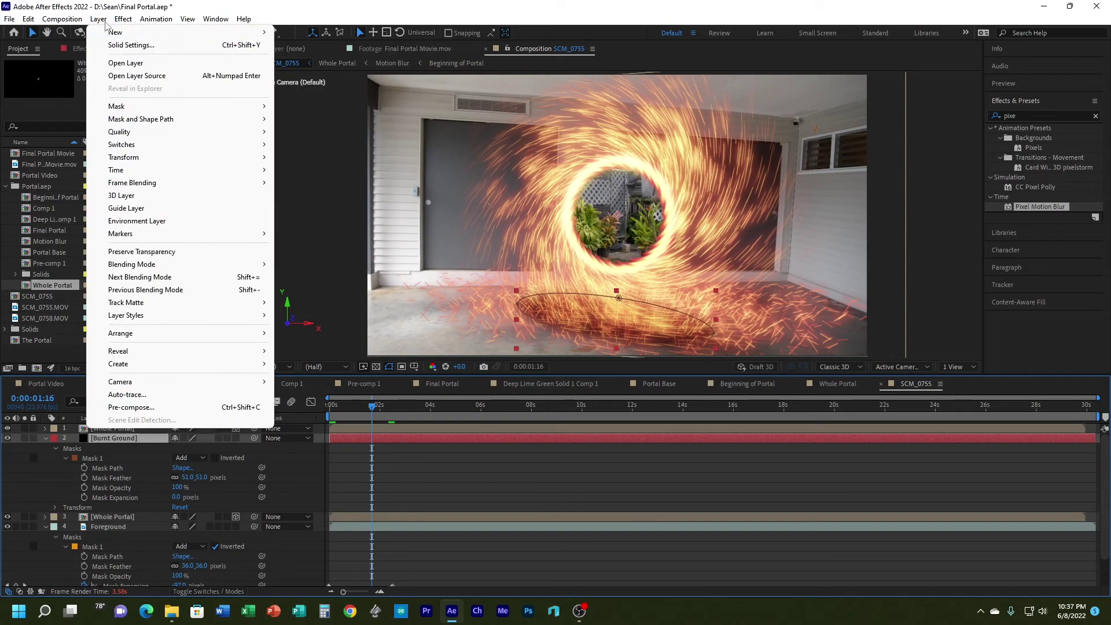
{"action": "mouse_move", "coordinate": [184, 266]}
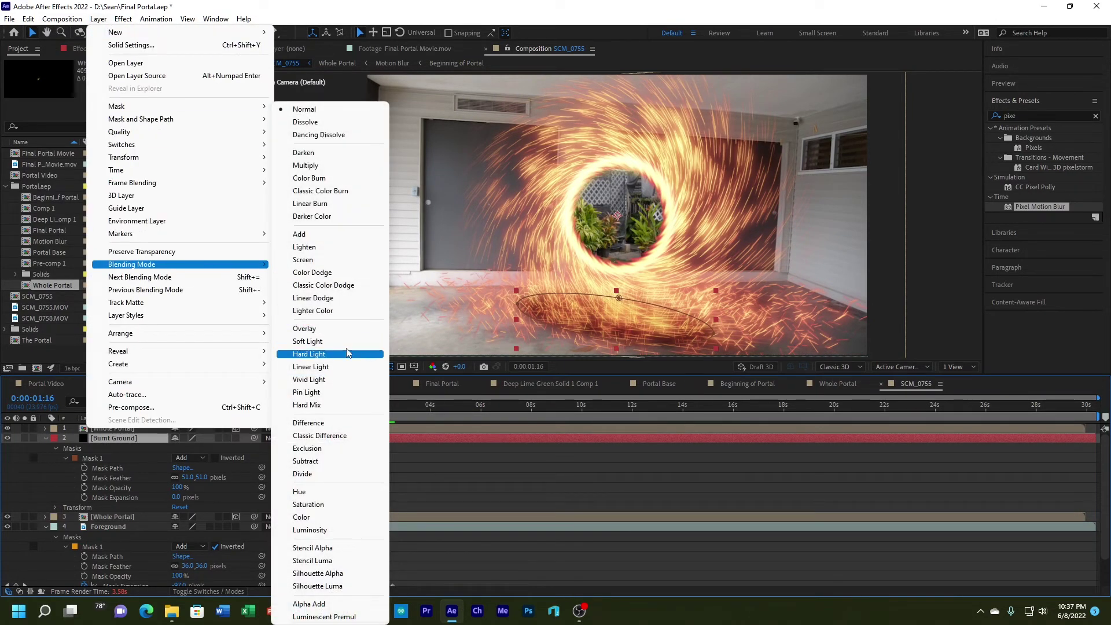
{"action": "left_click", "coordinate": [340, 166]}
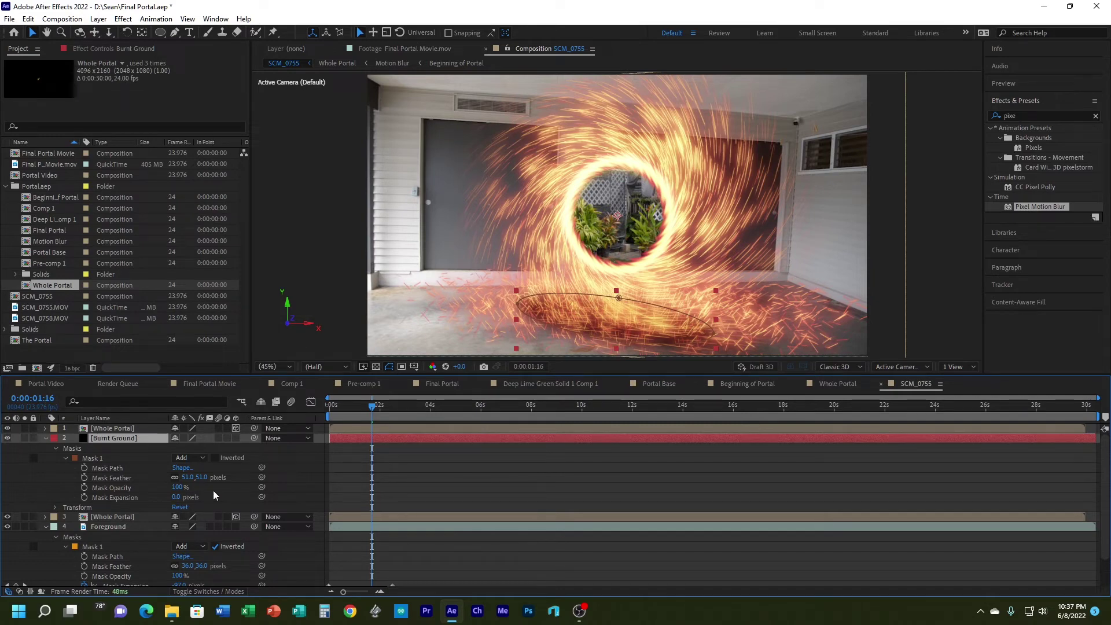
Step: Set the Burnt Ground mask's opacity to 53% and hide both Whole Portal layers to inspect the scorched floor
{"action": "left_click_drag", "start_coordinate": [186, 488], "coordinate": [153, 485]}
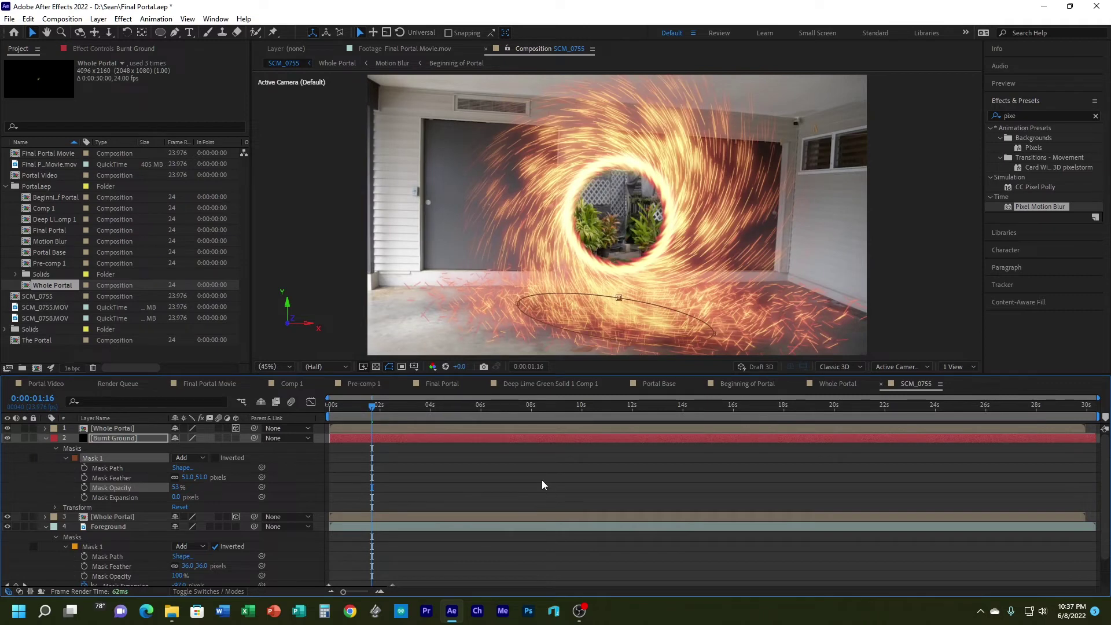
{"action": "left_click", "coordinate": [543, 484]}
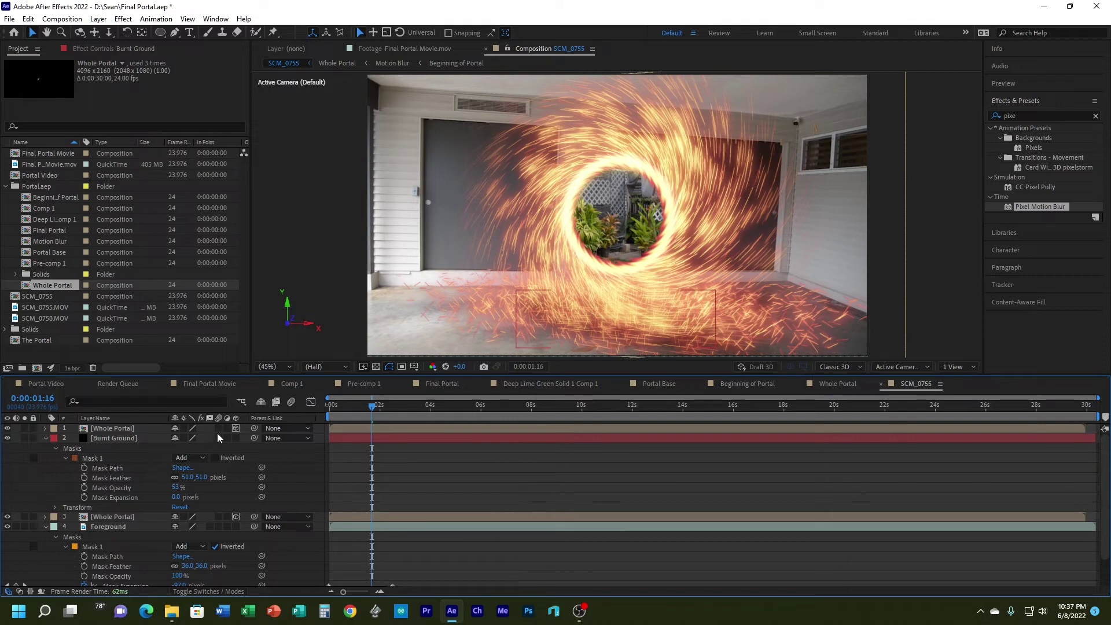
{"action": "left_click", "coordinate": [8, 428]}
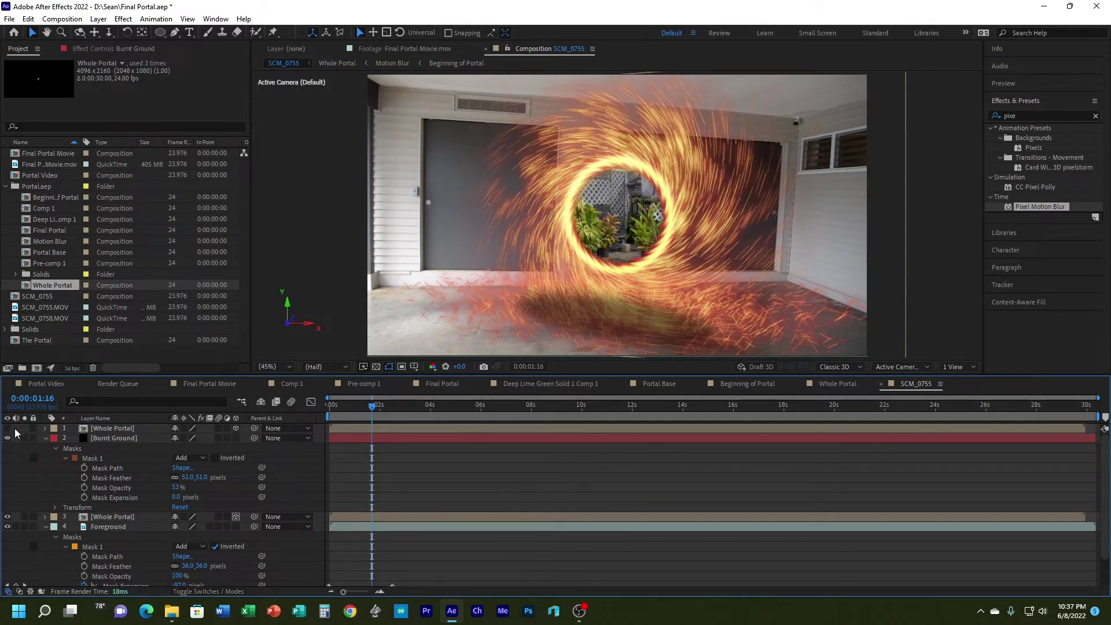
{"action": "left_click", "coordinate": [8, 517]}
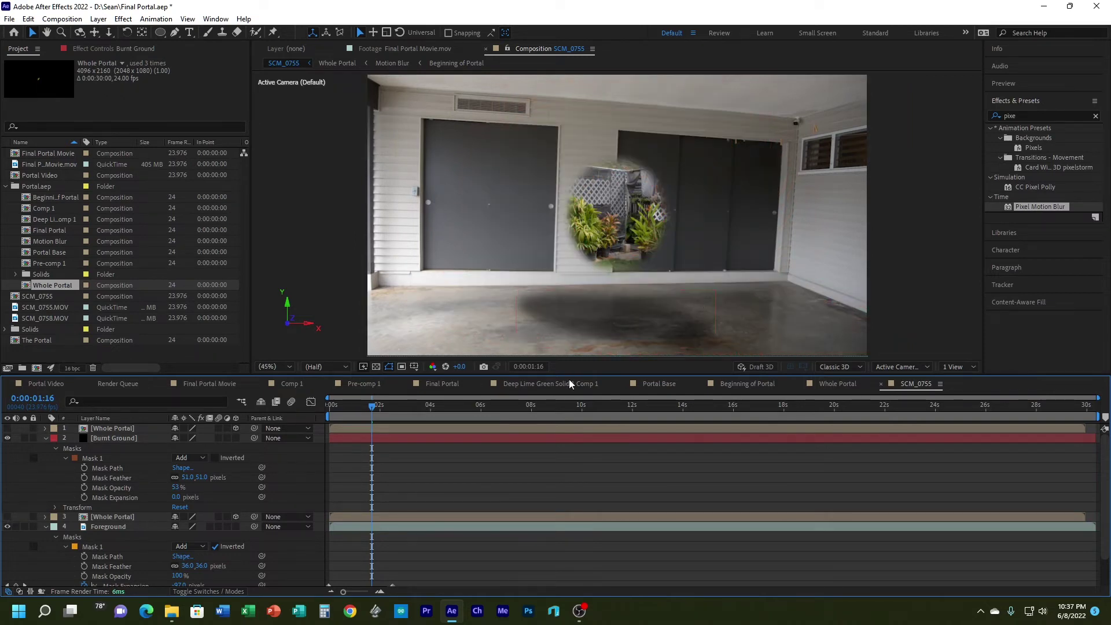
{"action": "left_click", "coordinate": [613, 310]}
{"action": "left_click", "coordinate": [613, 312]}
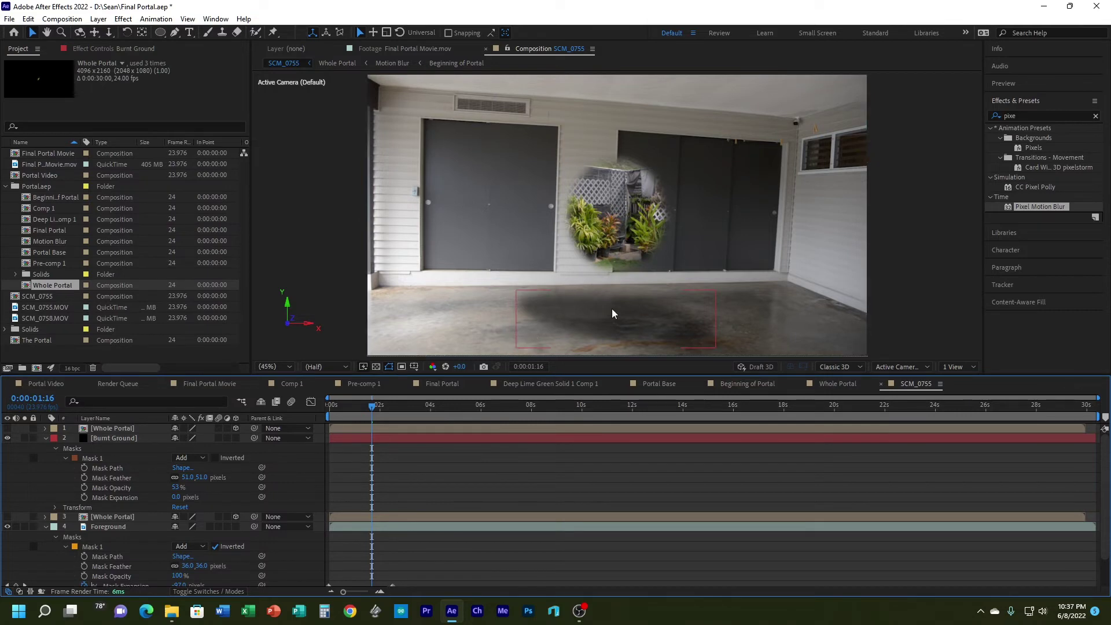
Step: Keyframe the Burnt Ground mask's Mask Expansion from -74 pixels at 0:00:00:00 to 2 pixels at 0:00:04:09
{"action": "left_click", "coordinate": [84, 497]}
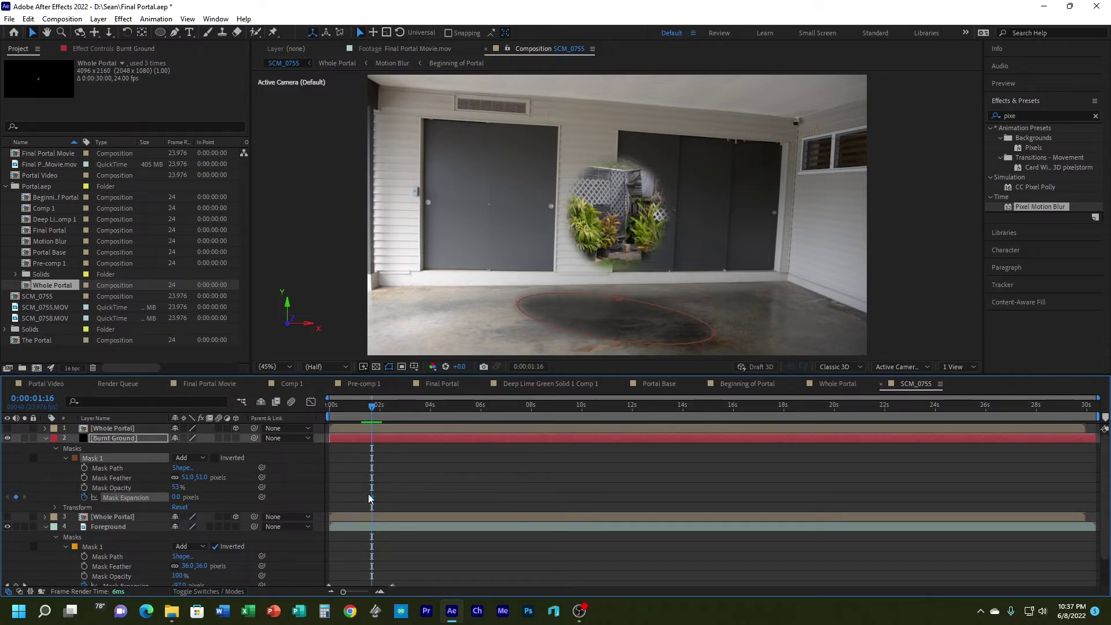
{"action": "left_click_drag", "start_coordinate": [183, 498], "coordinate": [136, 498]}
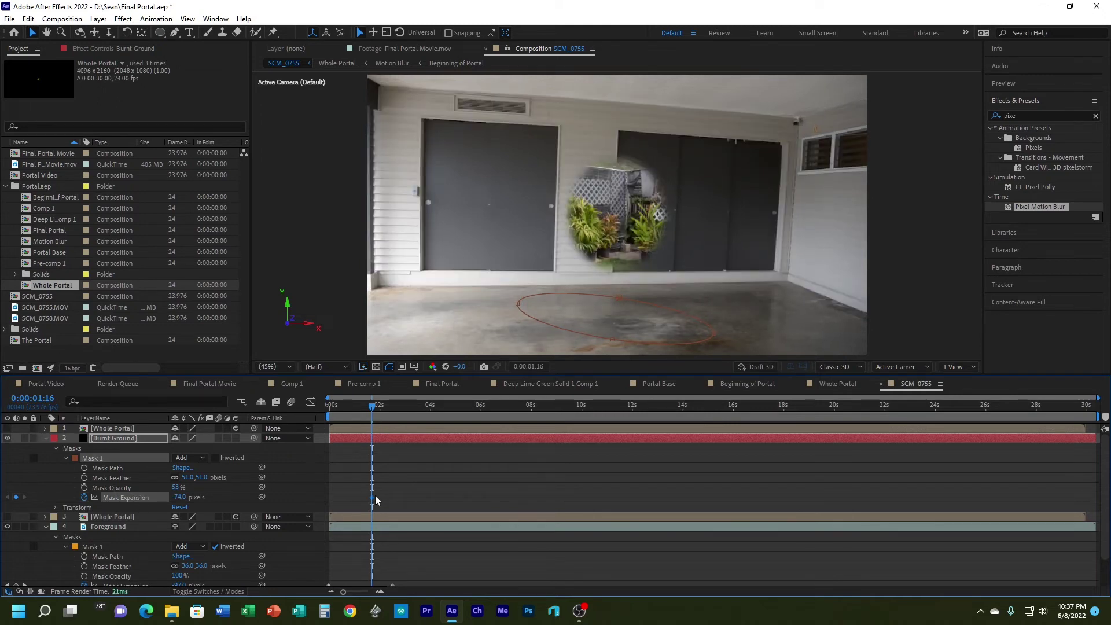
{"action": "left_click_drag", "start_coordinate": [368, 496], "coordinate": [330, 495]}
{"action": "left_click_drag", "start_coordinate": [379, 406], "coordinate": [440, 407]}
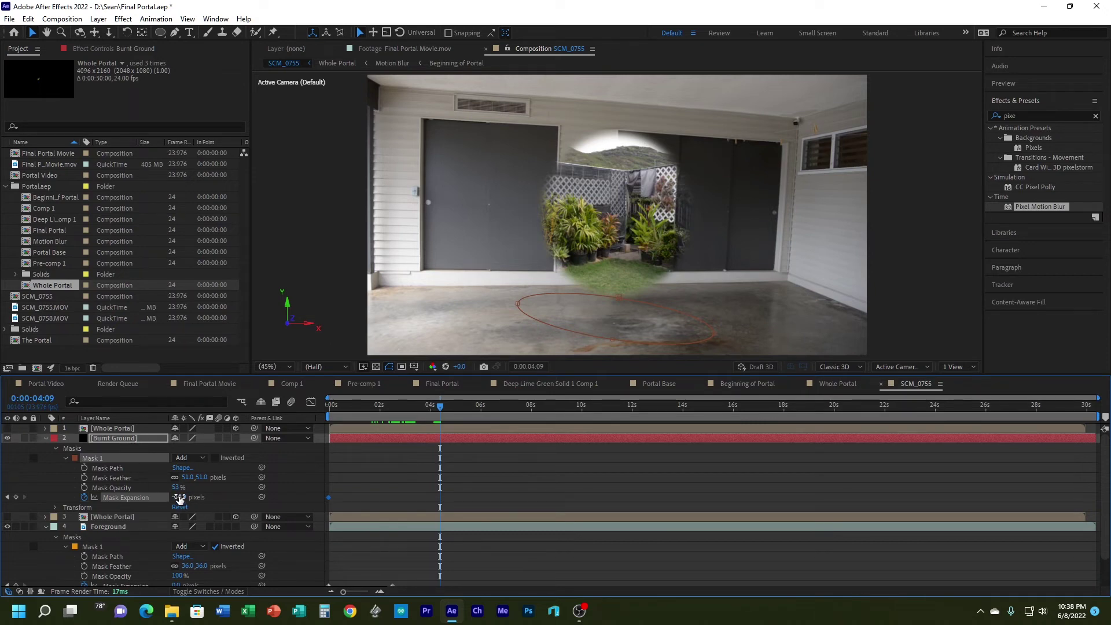
{"action": "left_click_drag", "start_coordinate": [180, 499], "coordinate": [222, 496]}
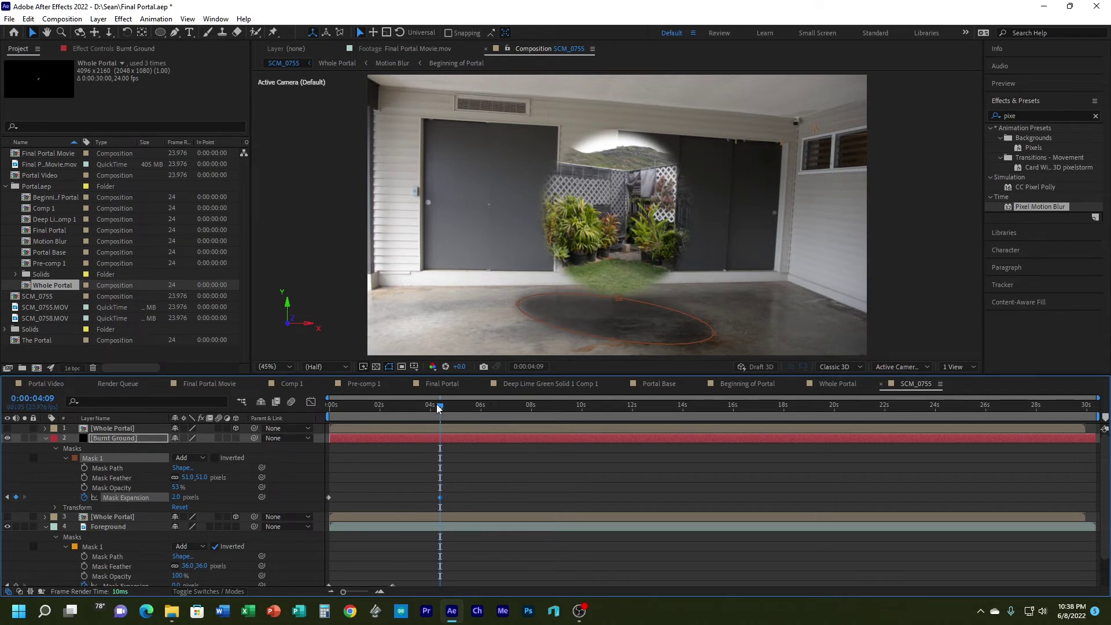
Step: Nudge the Burnt Ground ellipse mask slightly on the floor and fine-tune its left edge
{"action": "mouse_move", "coordinate": [436, 404]}
{"action": "left_mouse_down"}
{"action": "mouse_move", "coordinate": [275, 405]}
{"action": "mouse_move", "coordinate": [455, 407]}
{"action": "left_mouse_up"}
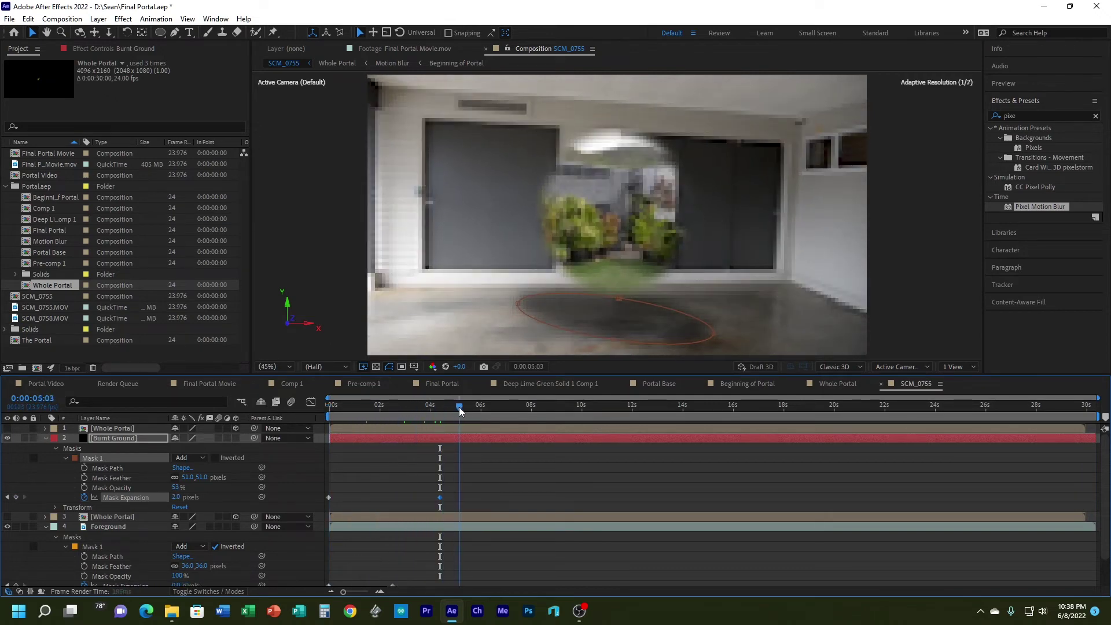
{"action": "double_click", "coordinate": [591, 297]}
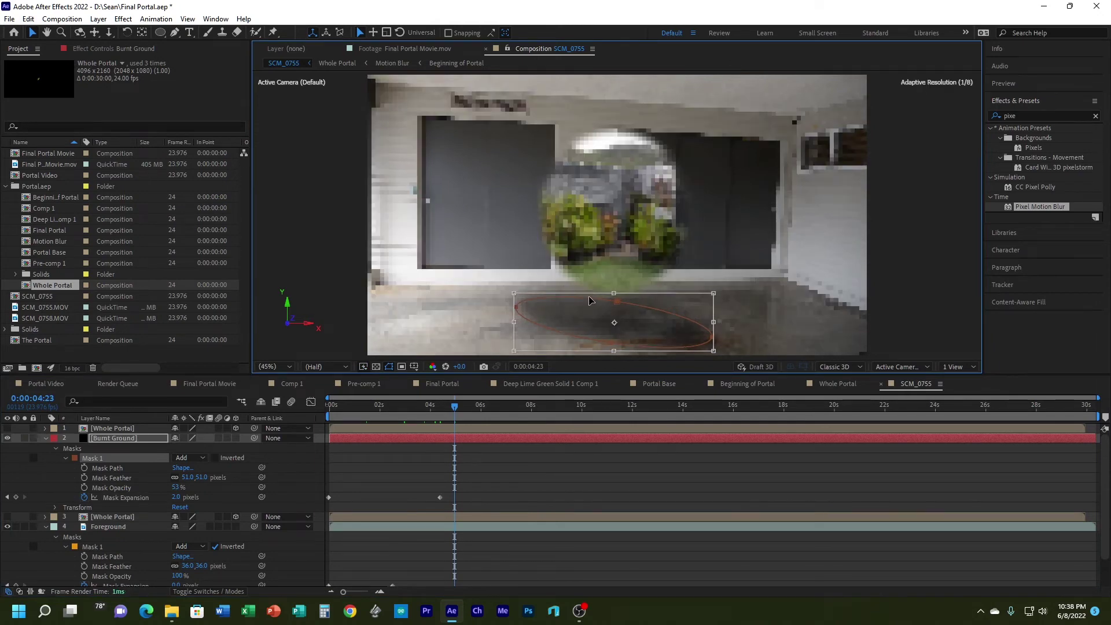
{"action": "left_click", "coordinate": [558, 449]}
{"action": "left_click", "coordinate": [567, 332]}
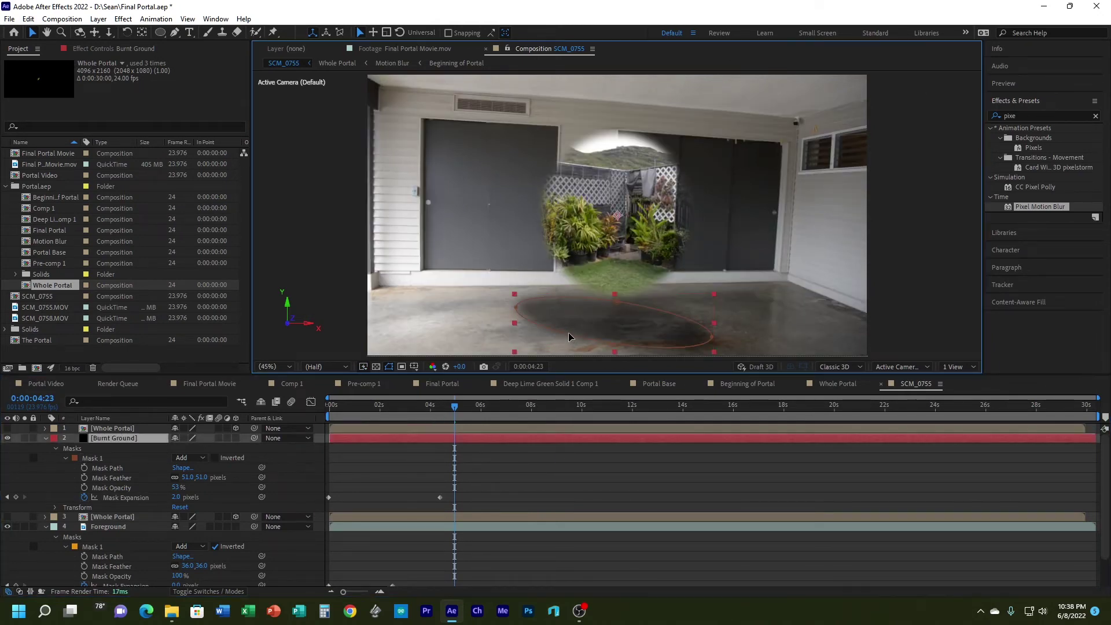
{"action": "left_click", "coordinate": [531, 324]}
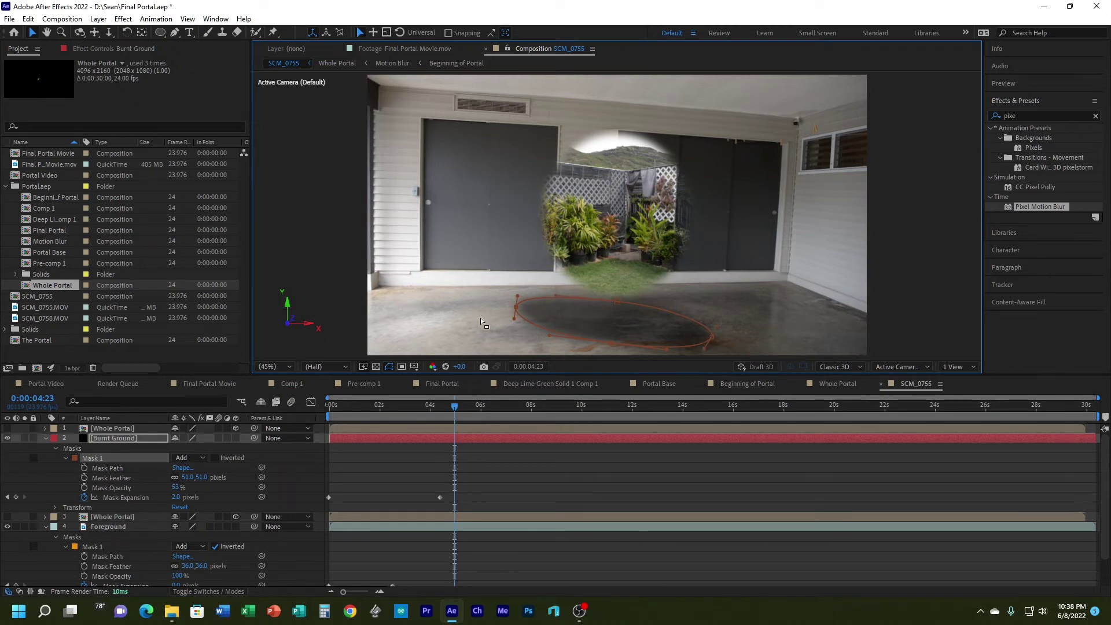
{"action": "left_click_drag", "start_coordinate": [514, 320], "coordinate": [512, 319]}
{"action": "left_click", "coordinate": [526, 466]}
Step: Delay the Burnt Ground Mask Expansion keyframes to about 2 seconds for the first and about 5 seconds for the second
{"action": "left_click_drag", "start_coordinate": [454, 406], "coordinate": [407, 395]}
{"action": "left_click_drag", "start_coordinate": [329, 497], "coordinate": [352, 494]}
{"action": "left_click_drag", "start_coordinate": [406, 405], "coordinate": [373, 405]}
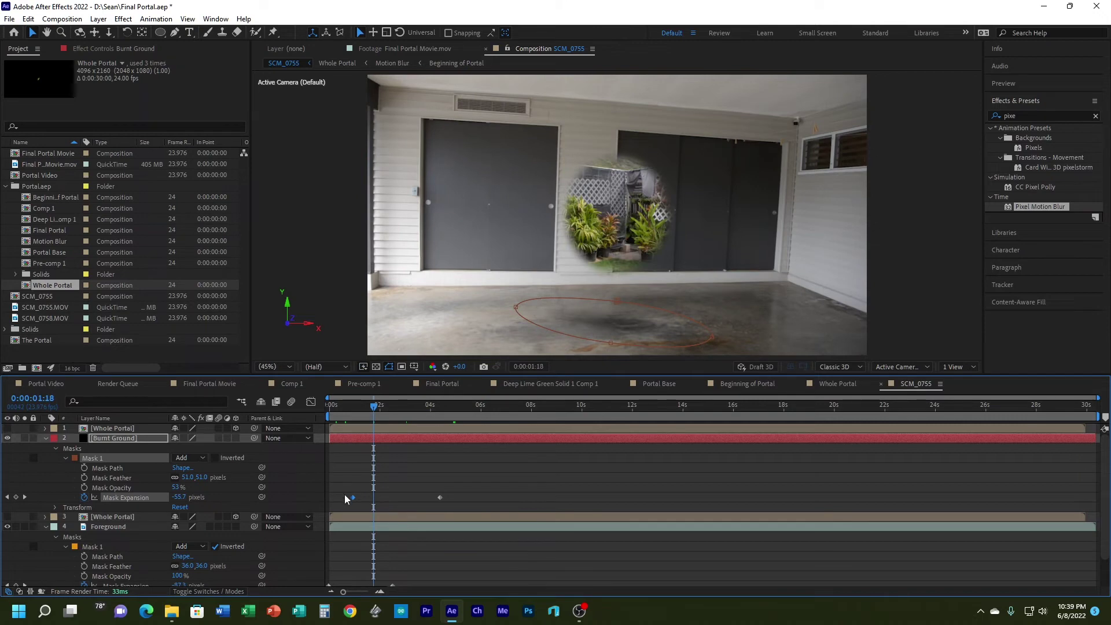
{"action": "left_click_drag", "start_coordinate": [353, 496], "coordinate": [370, 497]}
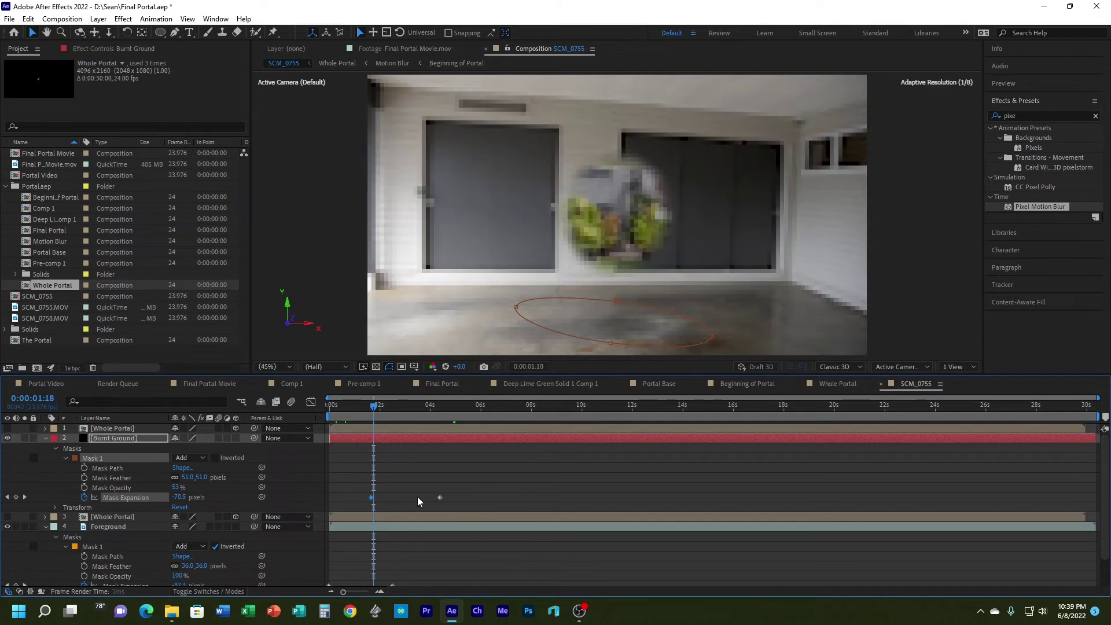
{"action": "left_click_drag", "start_coordinate": [440, 497], "coordinate": [459, 497]}
{"action": "left_click_drag", "start_coordinate": [376, 409], "coordinate": [289, 419]}
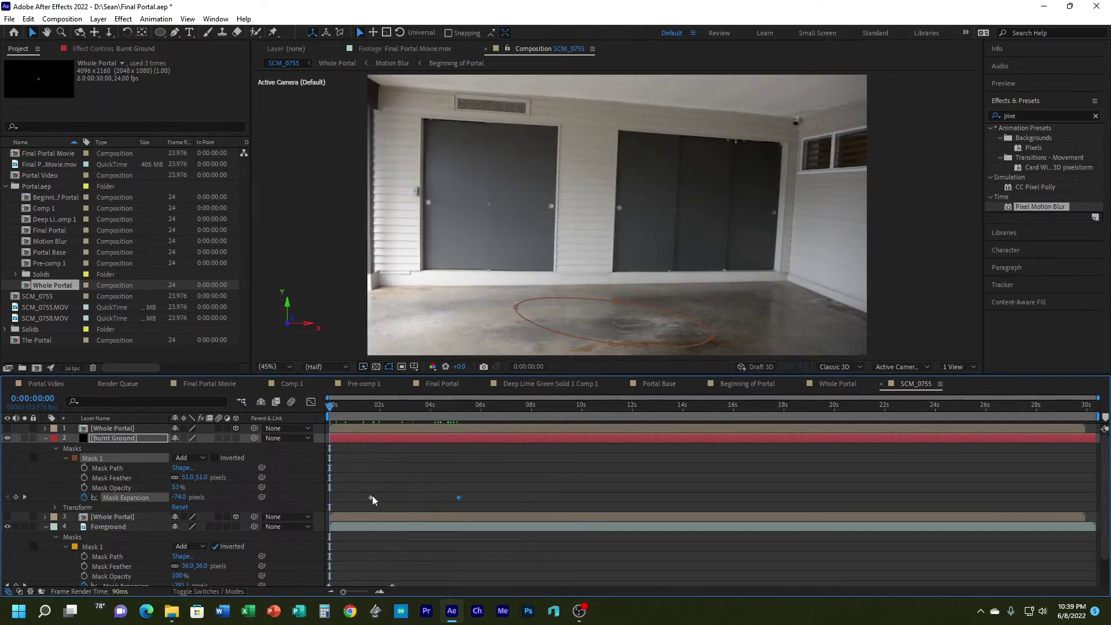
{"action": "left_click_drag", "start_coordinate": [371, 497], "coordinate": [378, 498]}
{"action": "left_click", "coordinate": [376, 408]}
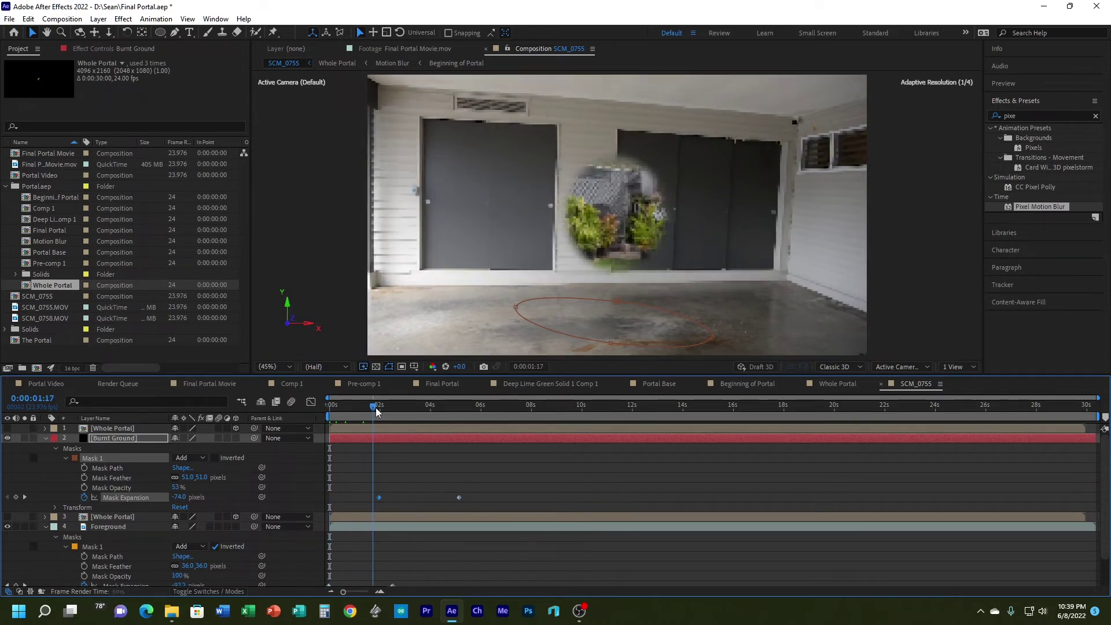
{"action": "left_click_drag", "start_coordinate": [376, 411], "coordinate": [264, 424]}
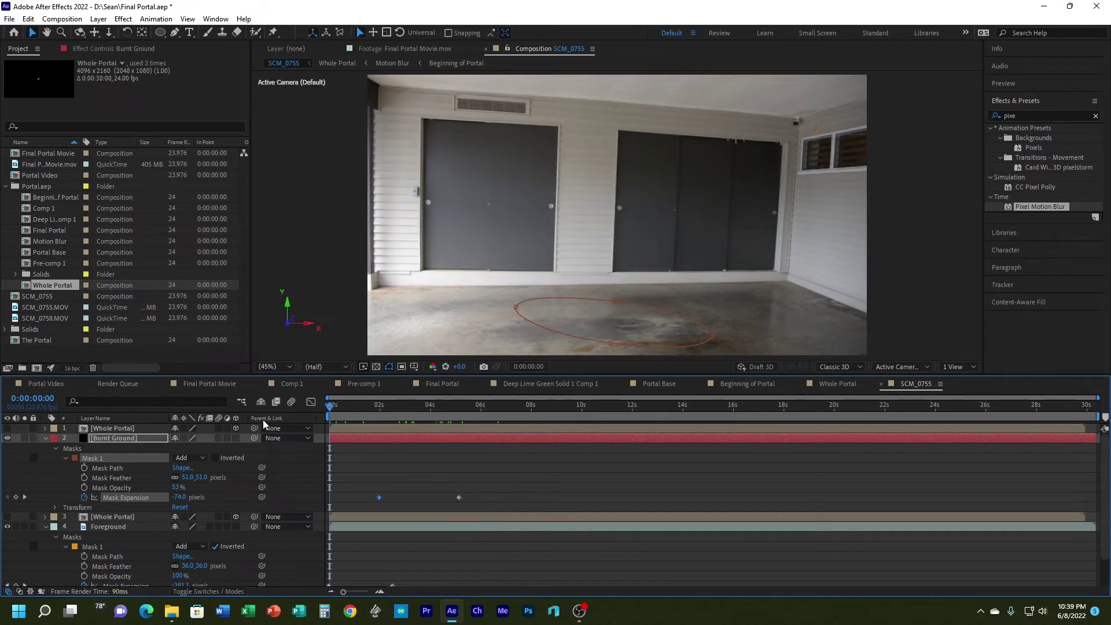
Step: Show both Whole Portal layers and scrub through the portal opening, returning to 0:00:00:00
{"action": "left_click", "coordinate": [7, 428]}
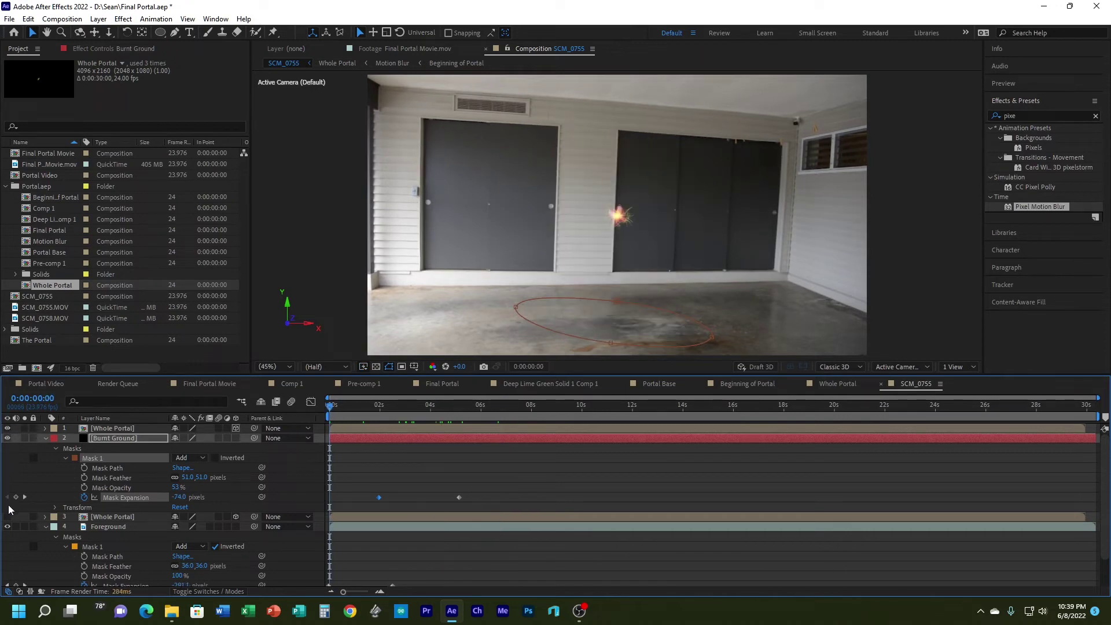
{"action": "left_click", "coordinate": [6, 517]}
{"action": "left_click_drag", "start_coordinate": [342, 412], "coordinate": [395, 408]}
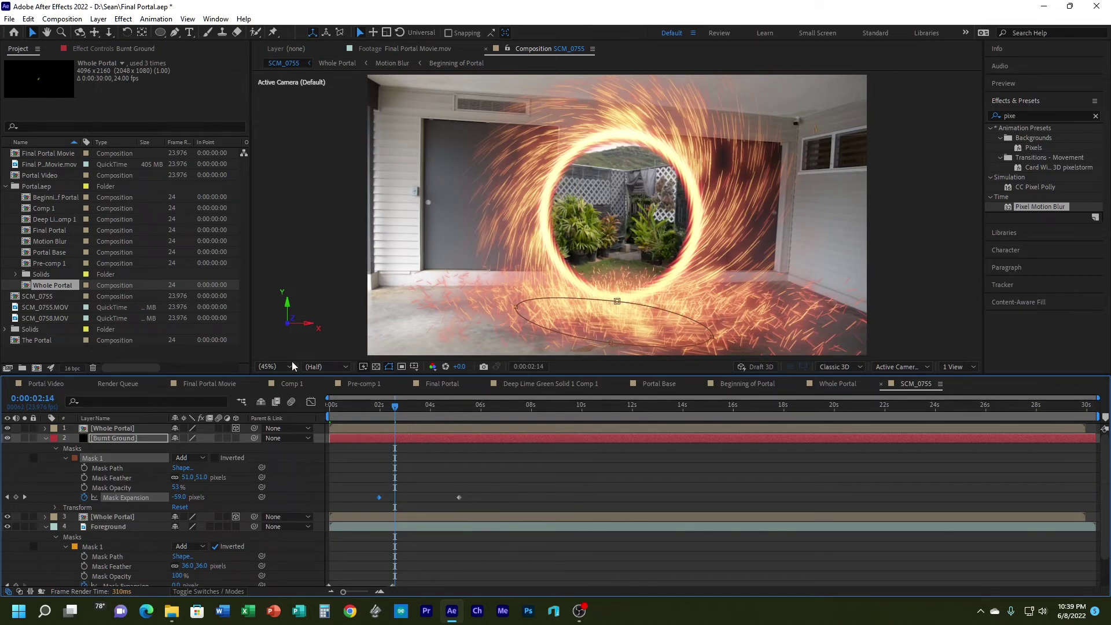
{"action": "left_click_drag", "start_coordinate": [394, 405], "coordinate": [318, 426]}
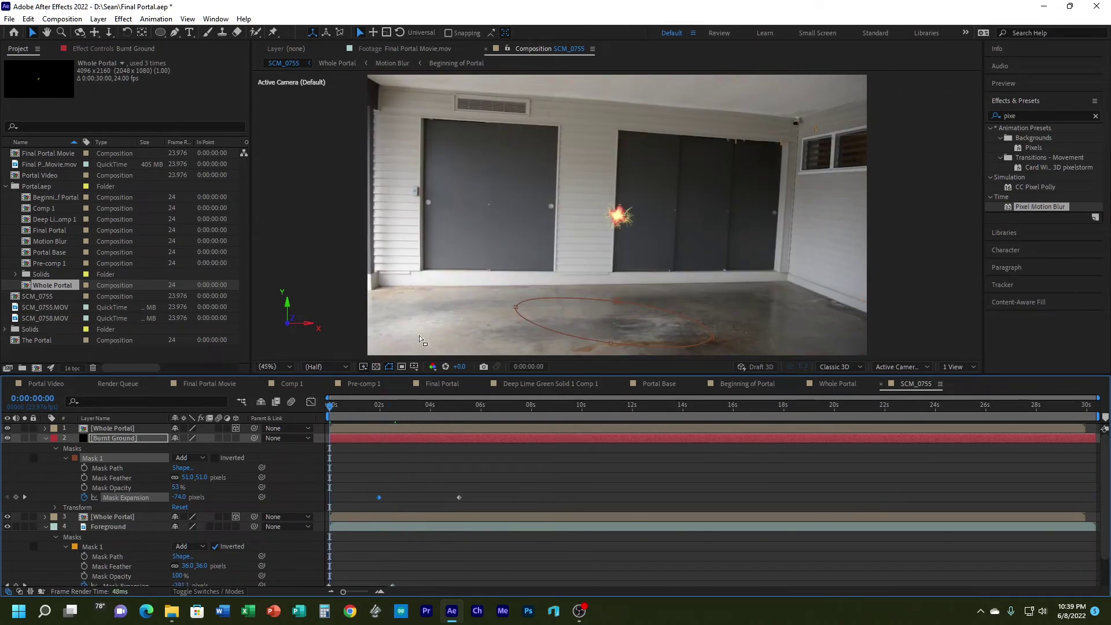
Step: Collapse the Burnt Ground and Foreground layers and add a black 1920 x 1080 px solid named Smokey above Burnt Ground
{"action": "left_click", "coordinate": [46, 438]}
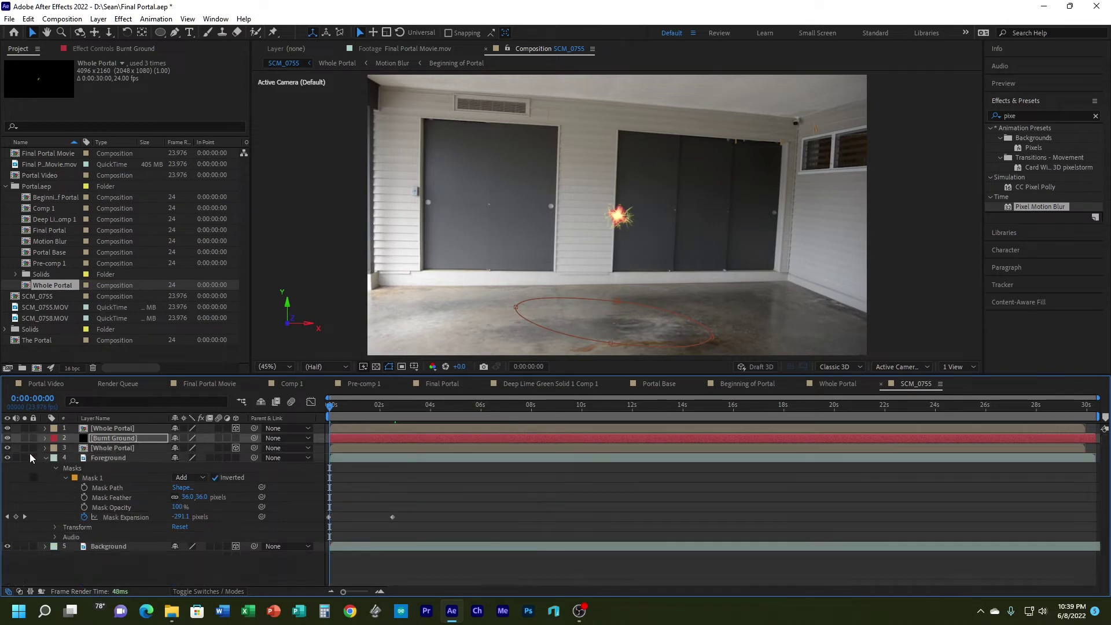
{"action": "left_click", "coordinate": [46, 459]}
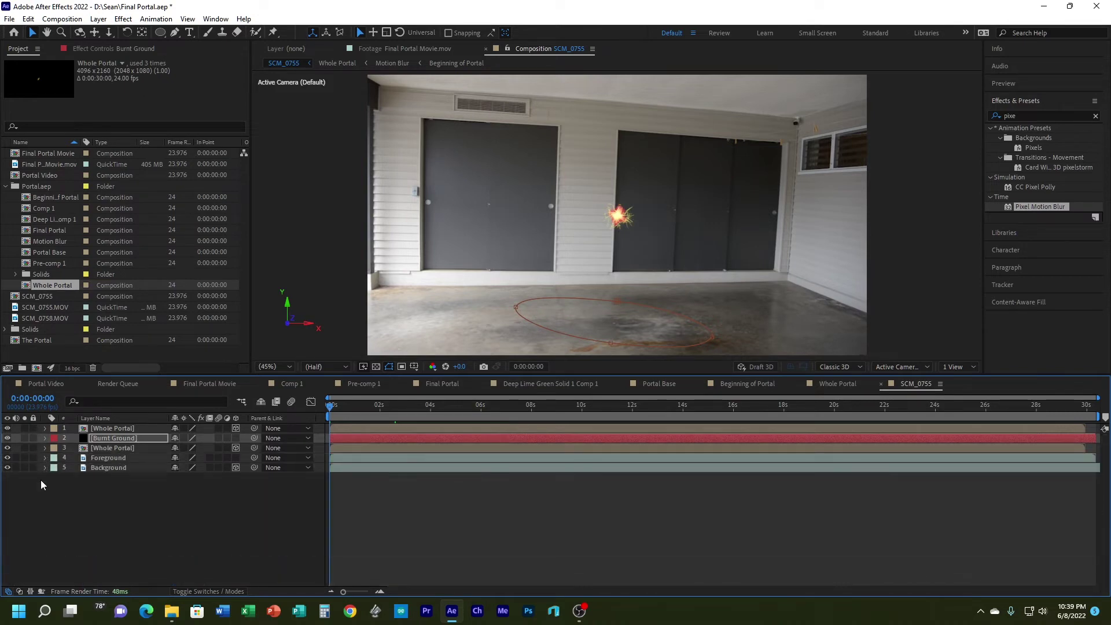
{"action": "left_click", "coordinate": [97, 20]}
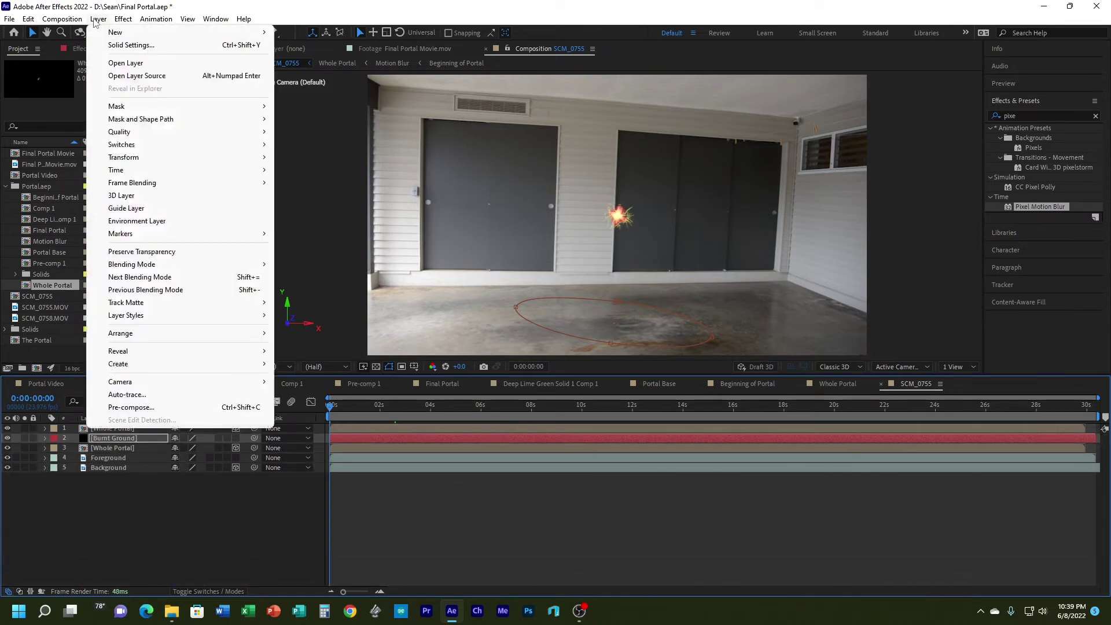
{"action": "mouse_move", "coordinate": [131, 34]}
{"action": "left_click", "coordinate": [298, 45]}
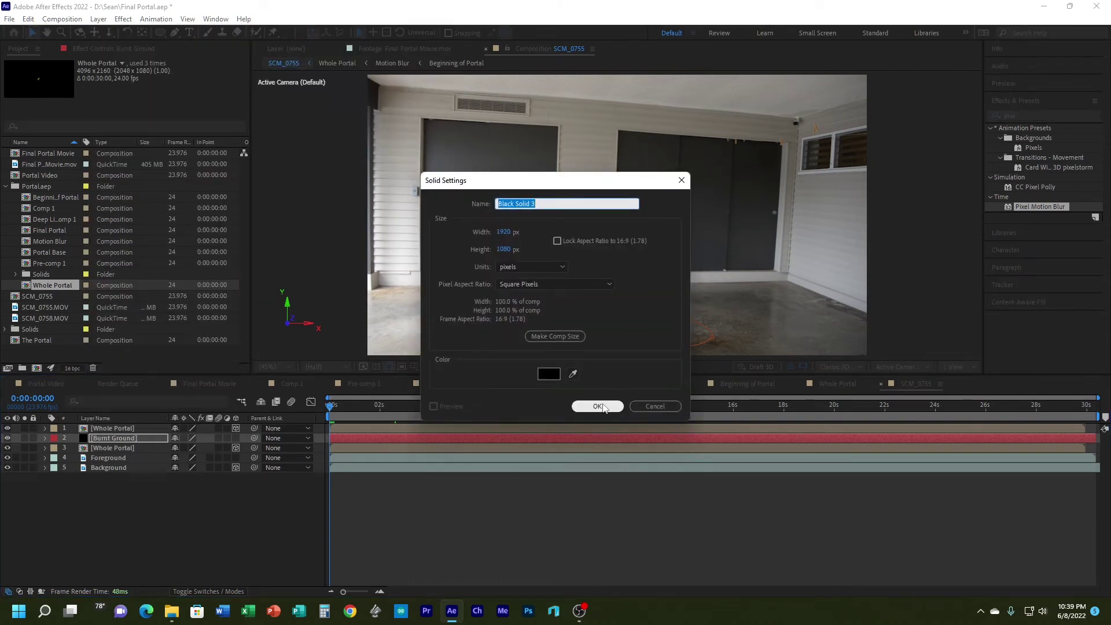
{"action": "type", "text": "Smokey"}
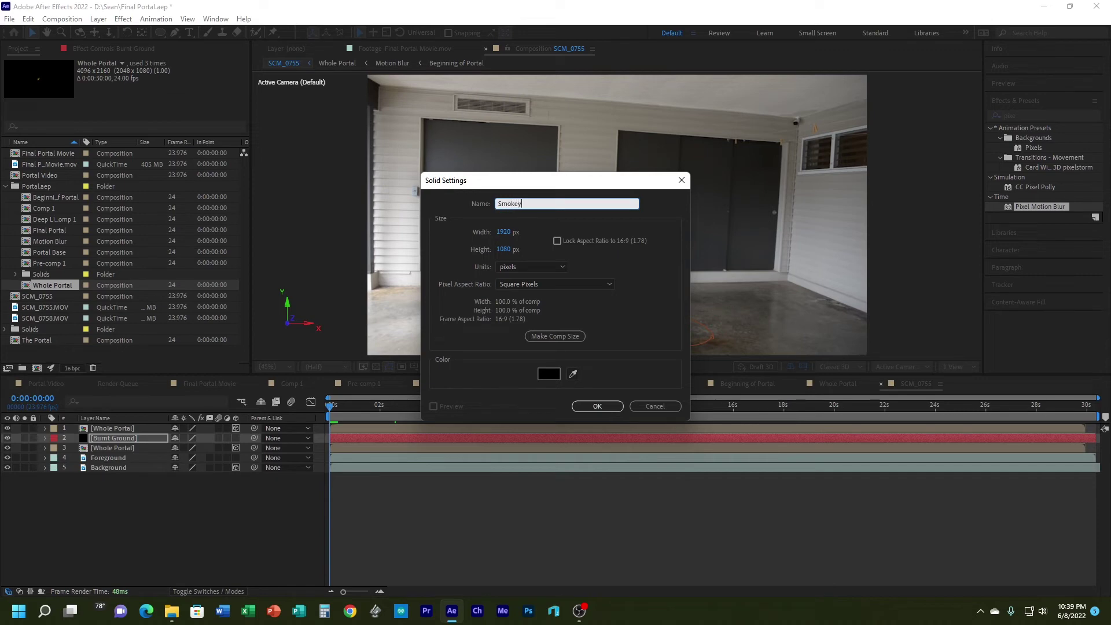
{"action": "key", "text": "Return"}
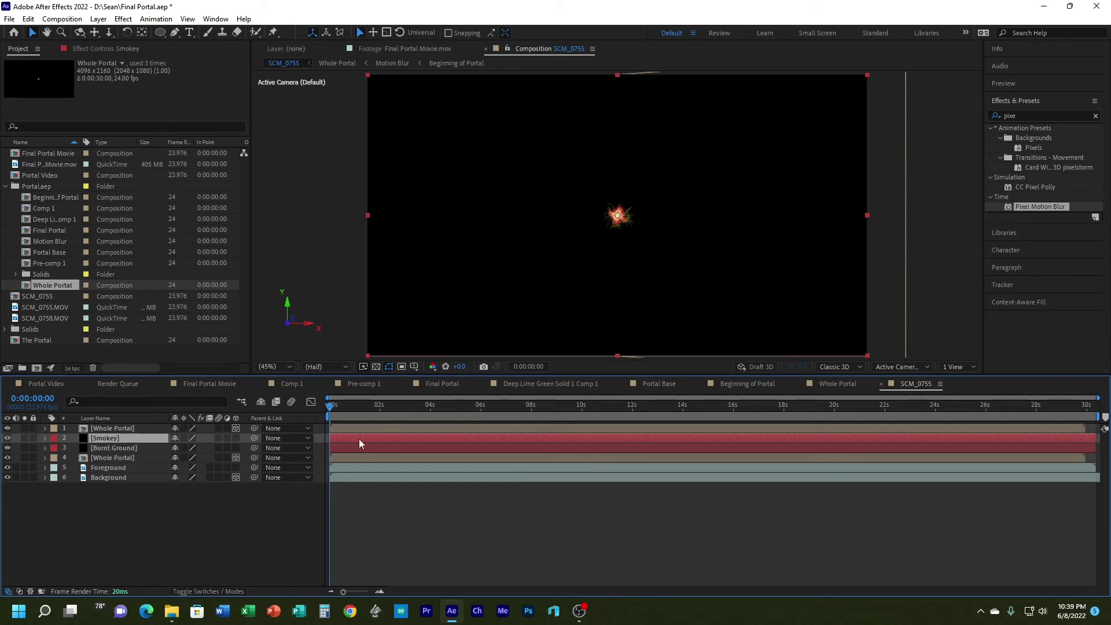
Step: Apply the CC Particle Systems II simulation effect to the Smokey layer
{"action": "left_click", "coordinate": [1096, 117]}
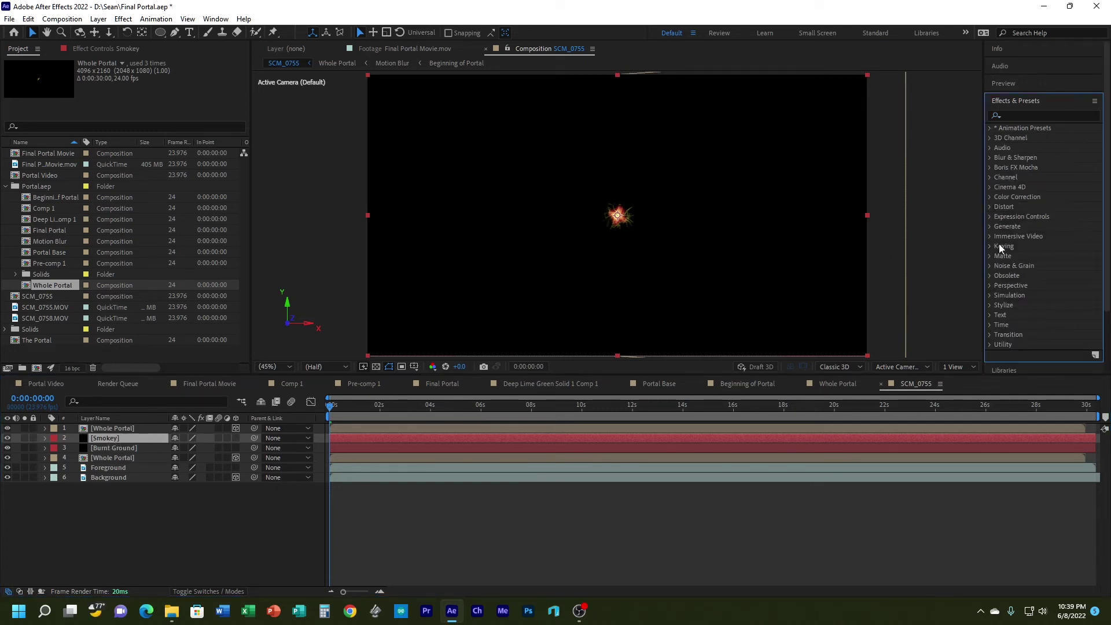
{"action": "left_click", "coordinate": [991, 295]}
{"action": "scroll", "coordinate": [1080, 309], "scroll_direction": "down", "scroll_amount": 3}
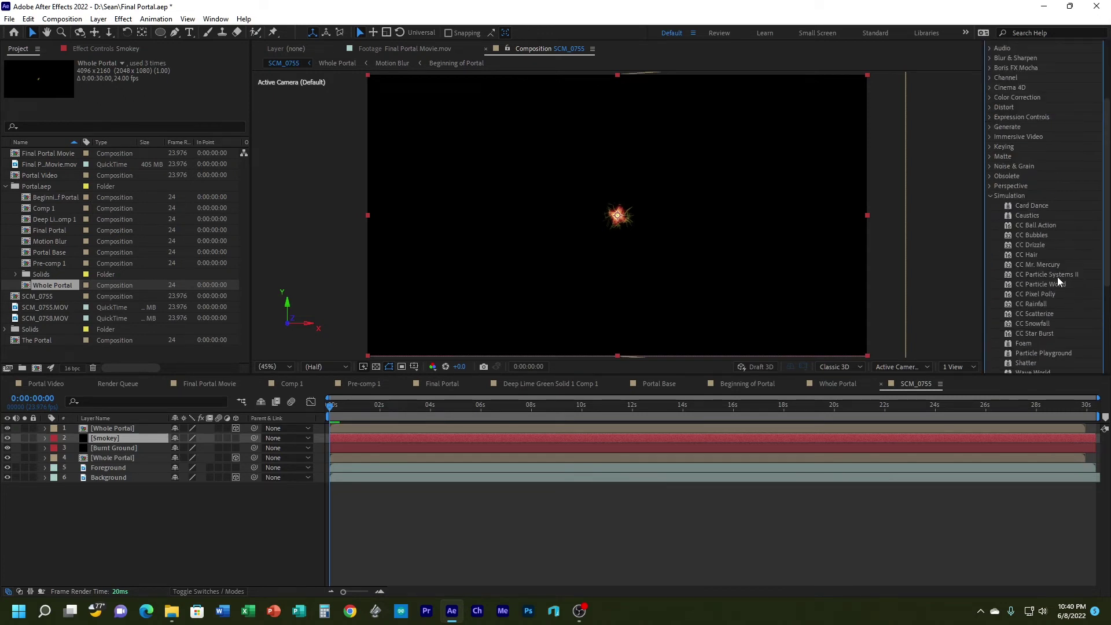
{"action": "left_click", "coordinate": [1059, 274]}
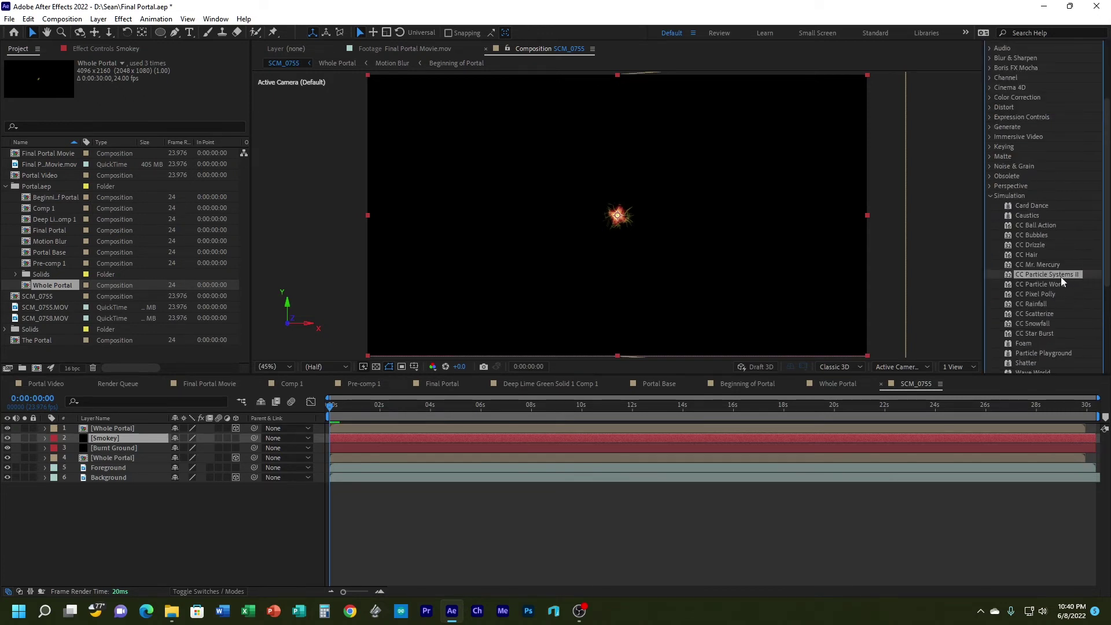
{"action": "left_click_drag", "start_coordinate": [1082, 274], "coordinate": [407, 440]}
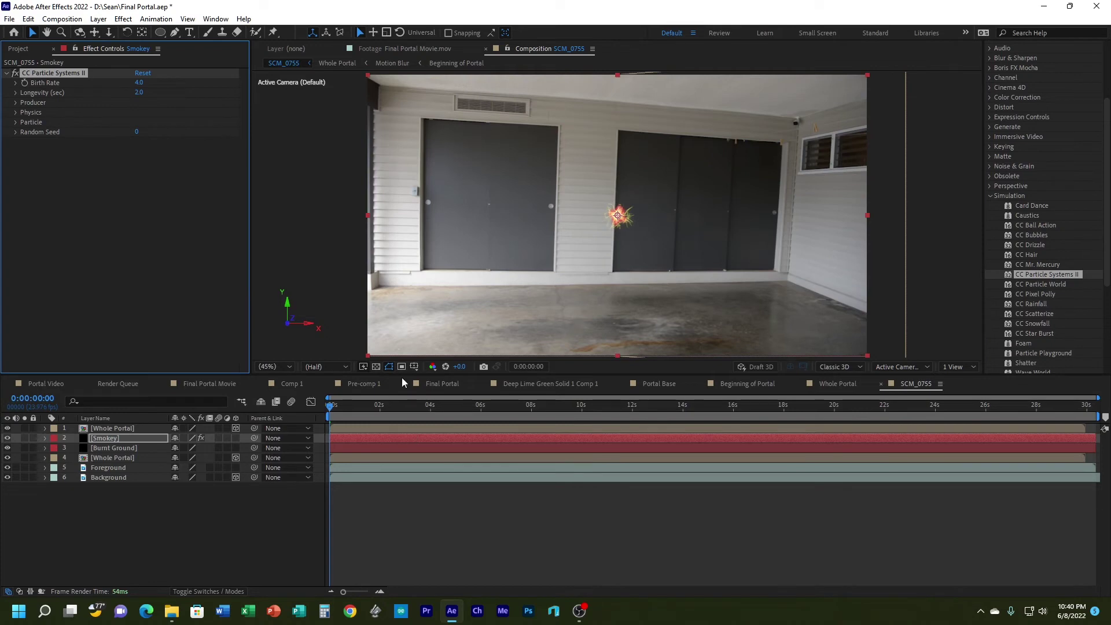
Step: Hide both Whole Portal layers and Burnt Ground, and scrub to 0:00:02:13 to see the particles
{"action": "left_click", "coordinate": [7, 428]}
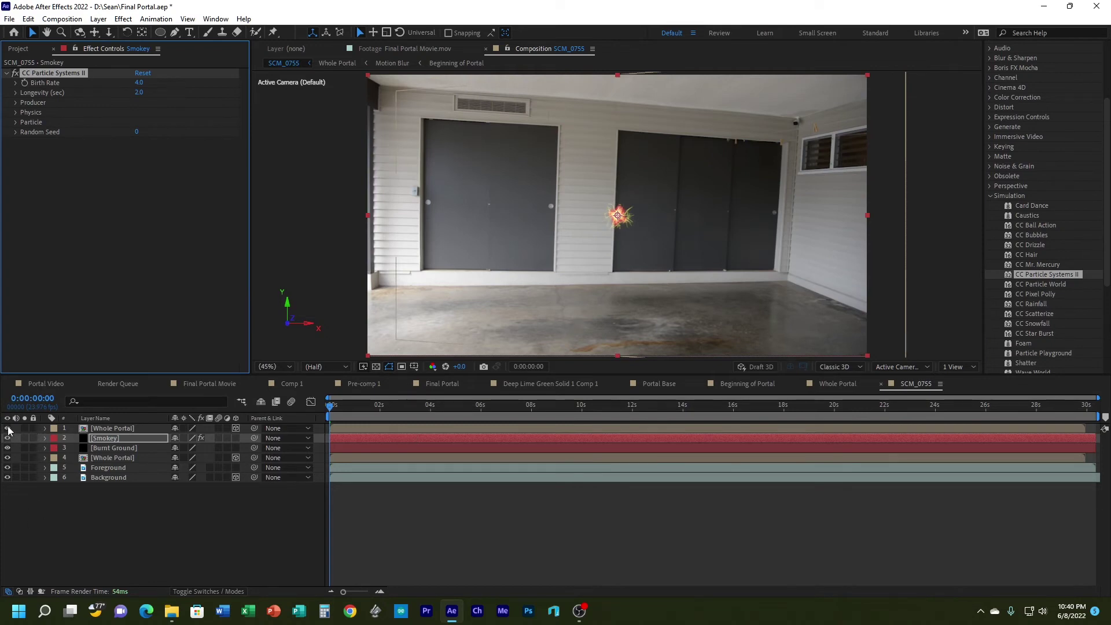
{"action": "left_click", "coordinate": [7, 457]}
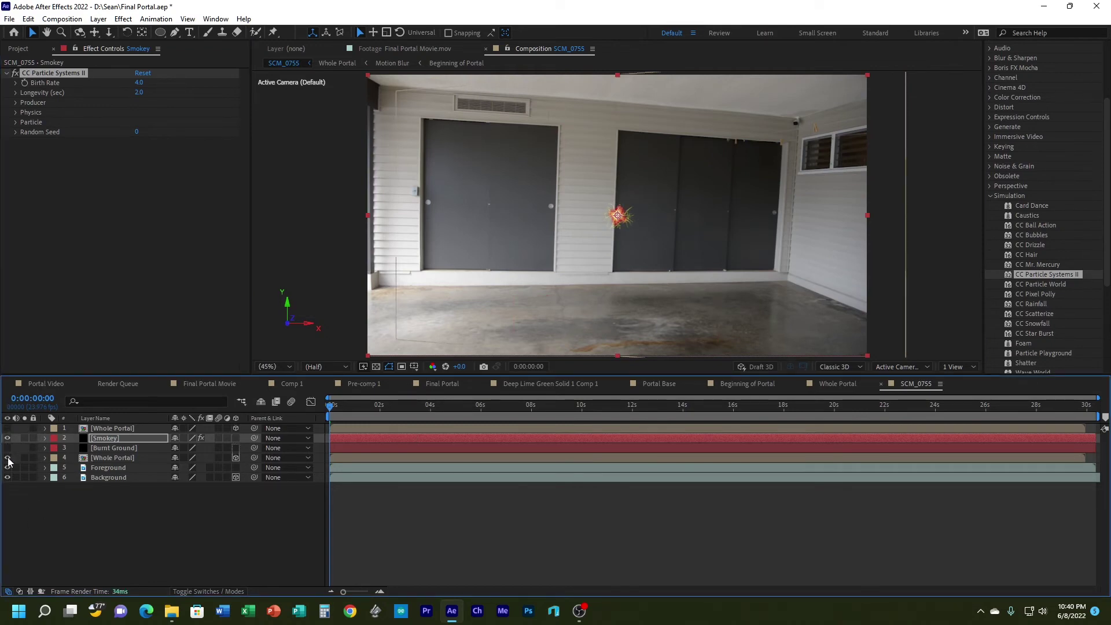
{"action": "left_click_drag", "start_coordinate": [349, 405], "coordinate": [394, 405]}
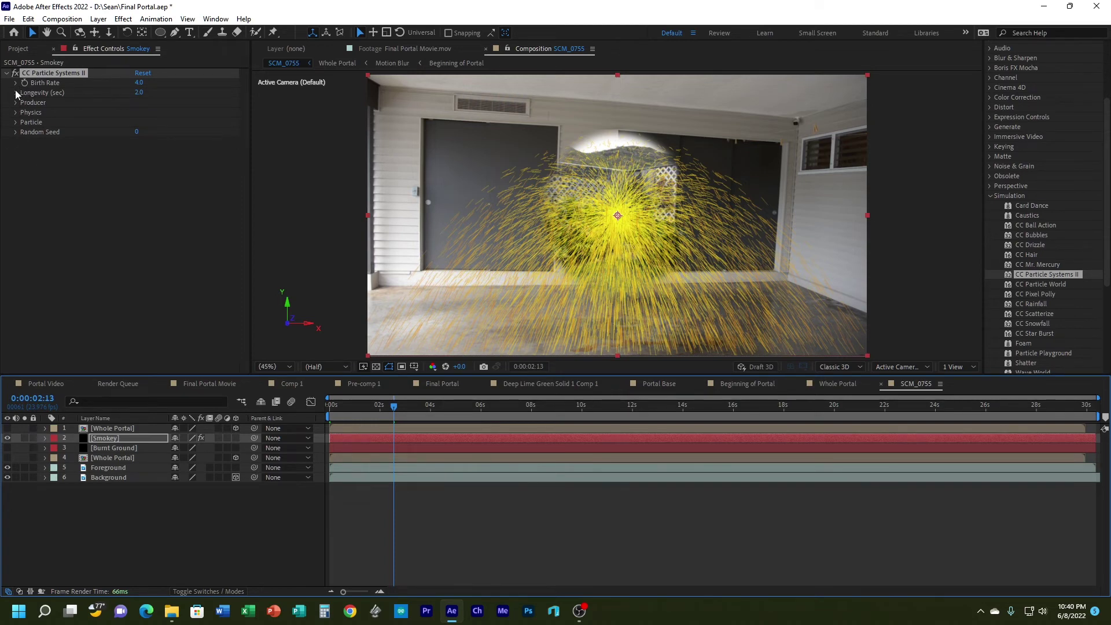
Step: Set Smokey's Particle Type to Faded Sphere and its Birth Color to white (FFFFFF)
{"action": "left_click", "coordinate": [16, 123]}
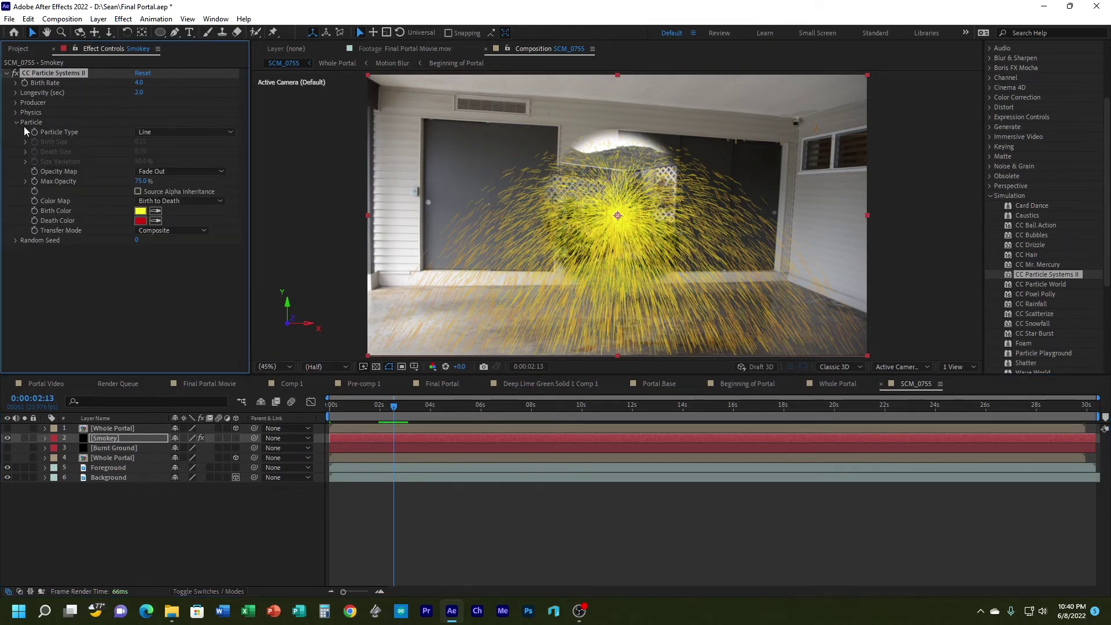
{"action": "left_click", "coordinate": [169, 134]}
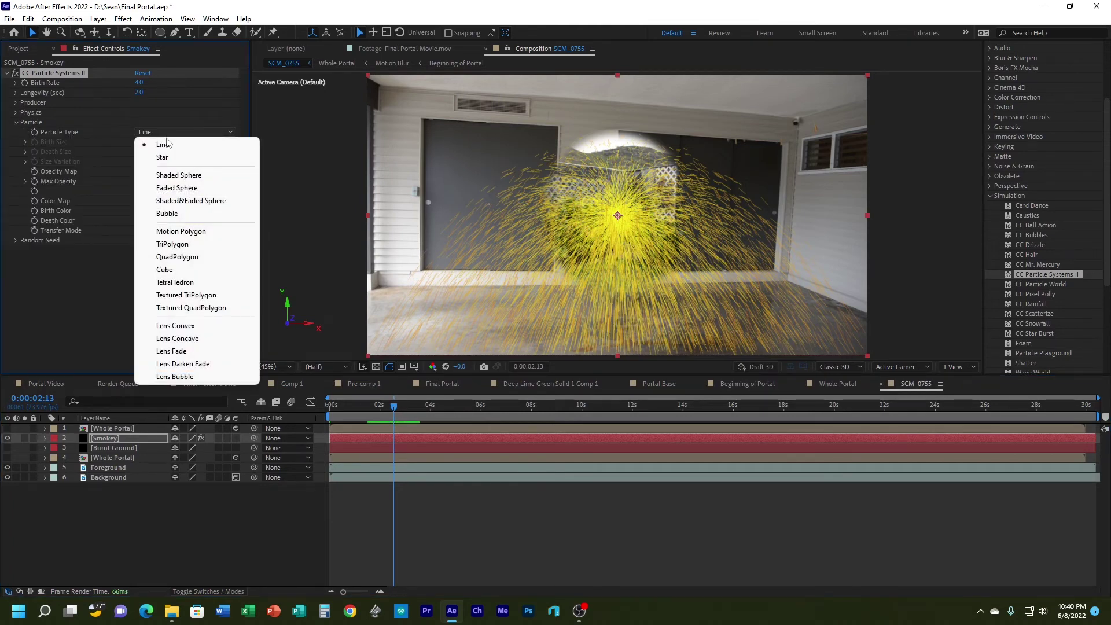
{"action": "left_click", "coordinate": [206, 188]}
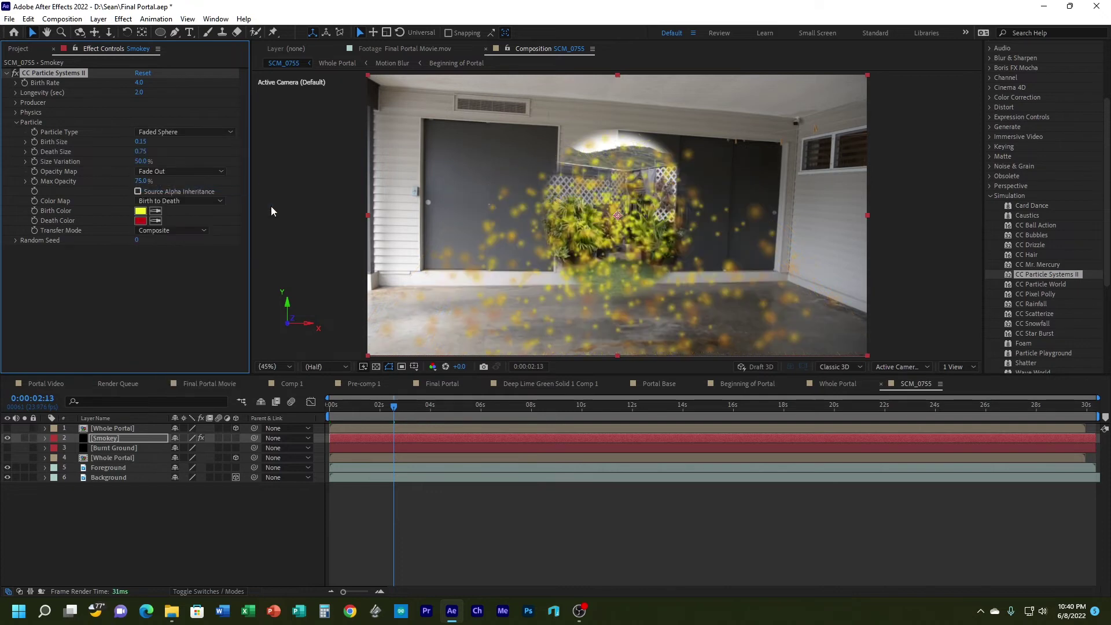
{"action": "left_click", "coordinate": [141, 212]}
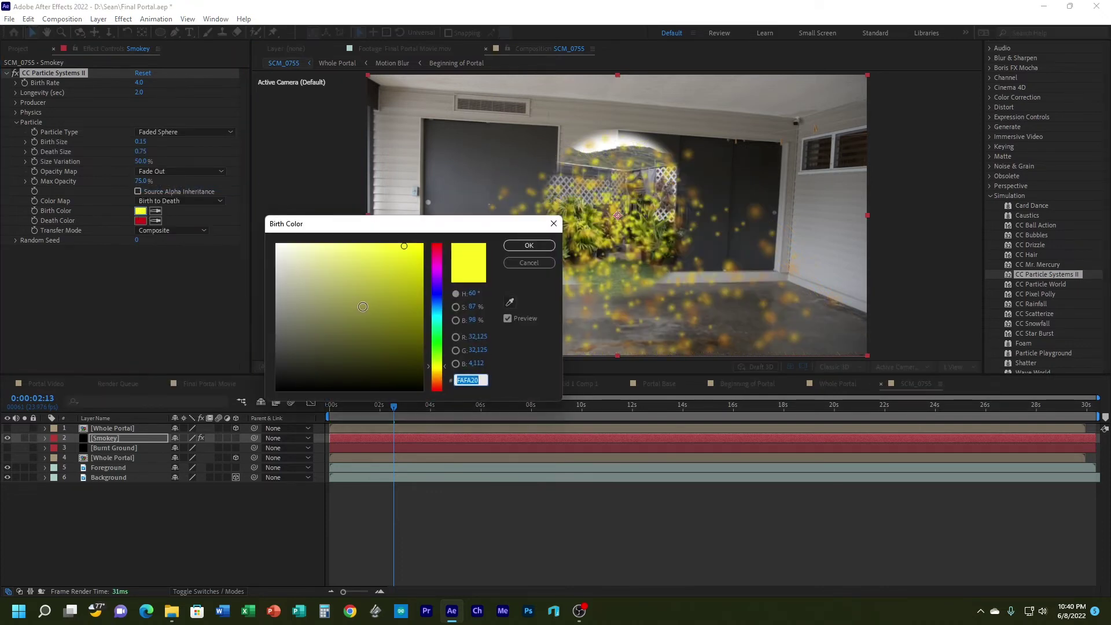
{"action": "left_click_drag", "start_coordinate": [303, 253], "coordinate": [259, 236]}
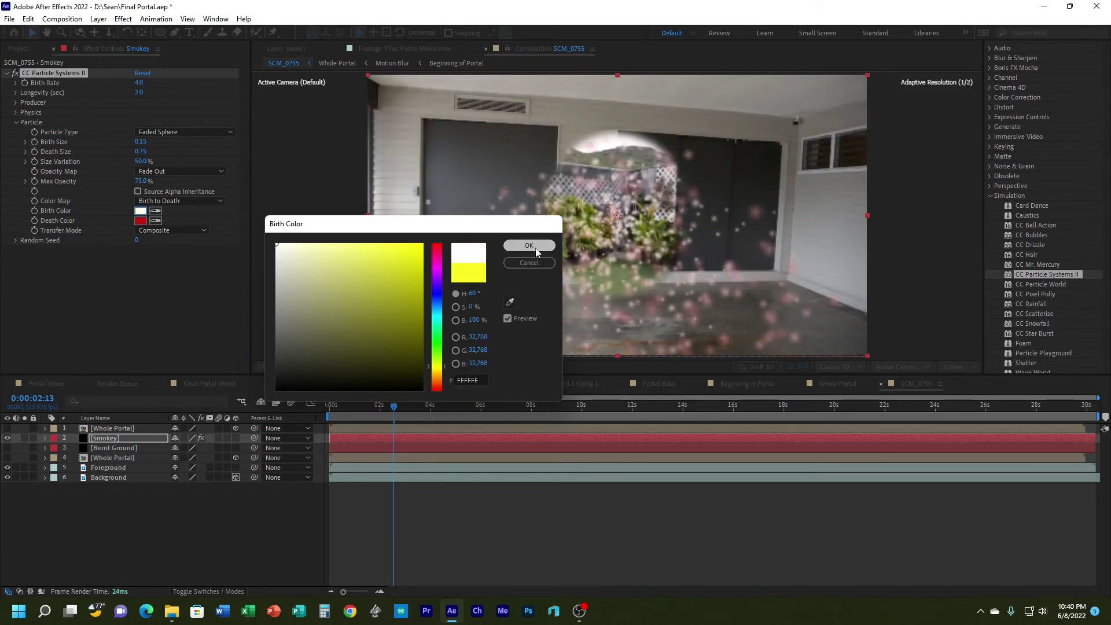
{"action": "left_click", "coordinate": [529, 246]}
Step: Set the Death Color of Smokey's particles to light grey (D2D2D2)
{"action": "left_click", "coordinate": [141, 221]}
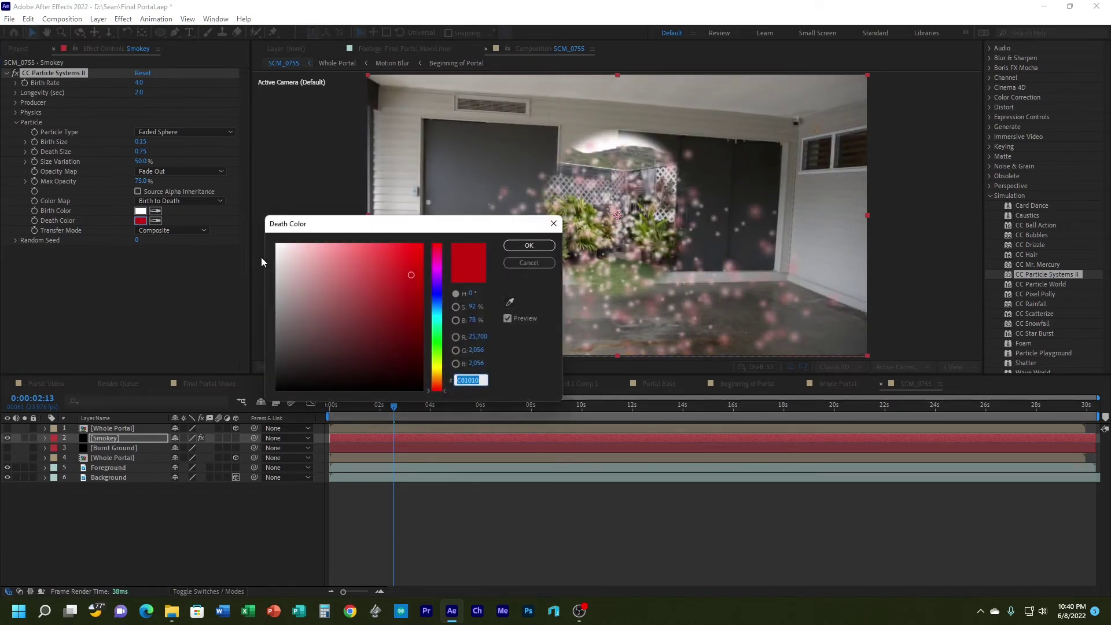
{"action": "left_click_drag", "start_coordinate": [262, 257], "coordinate": [276, 266]}
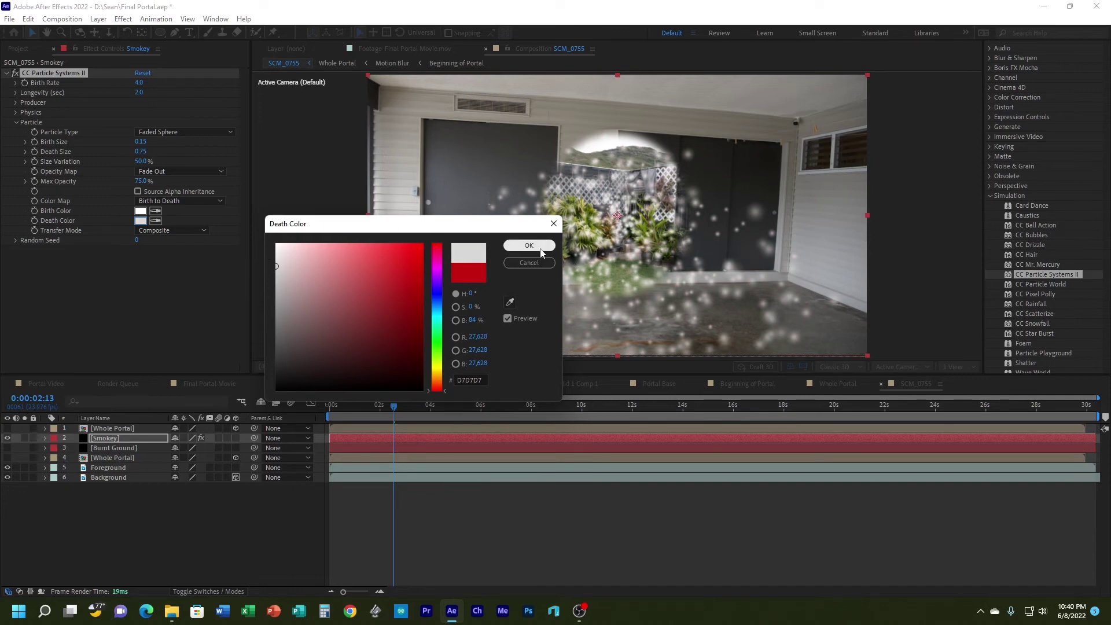
{"action": "left_click", "coordinate": [276, 272]}
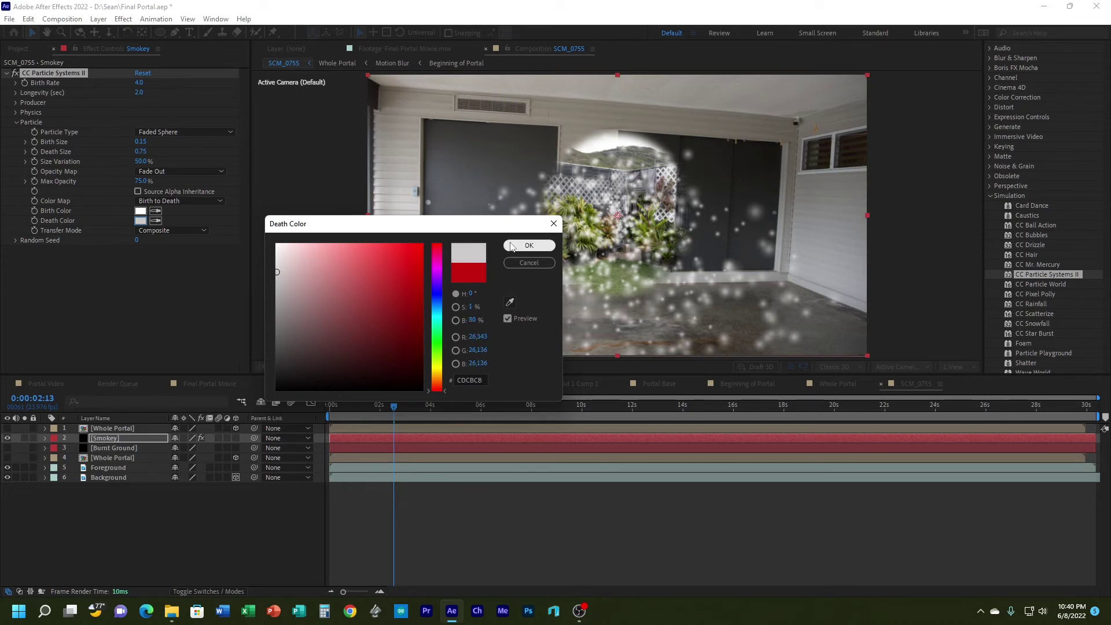
{"action": "left_click", "coordinate": [277, 268]}
{"action": "left_click_drag", "start_coordinate": [277, 268], "coordinate": [263, 269]}
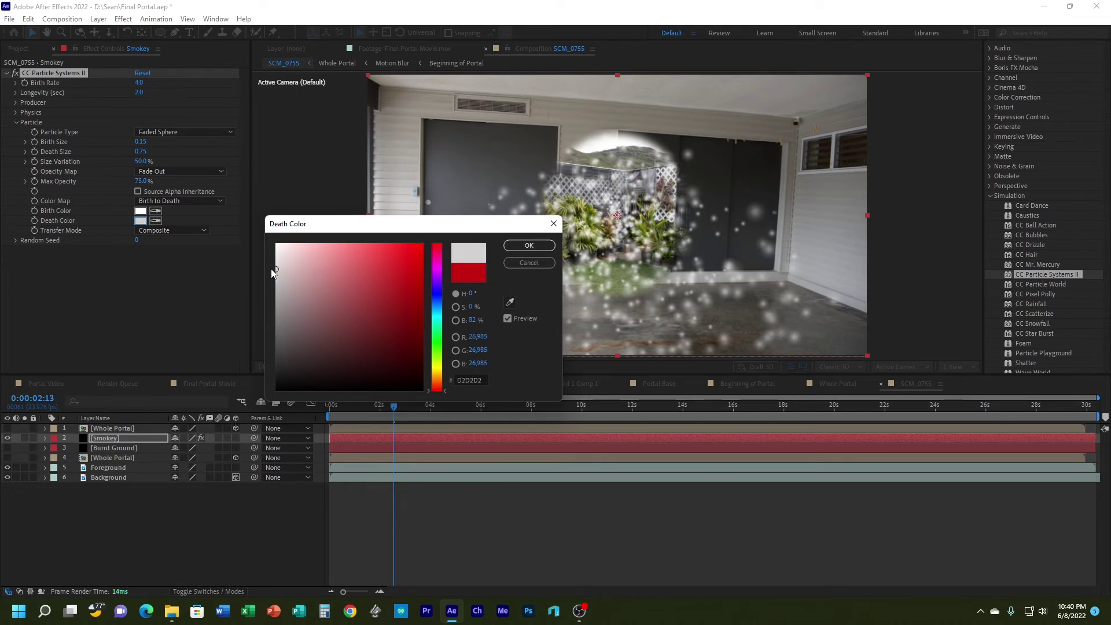
{"action": "left_click", "coordinate": [529, 245]}
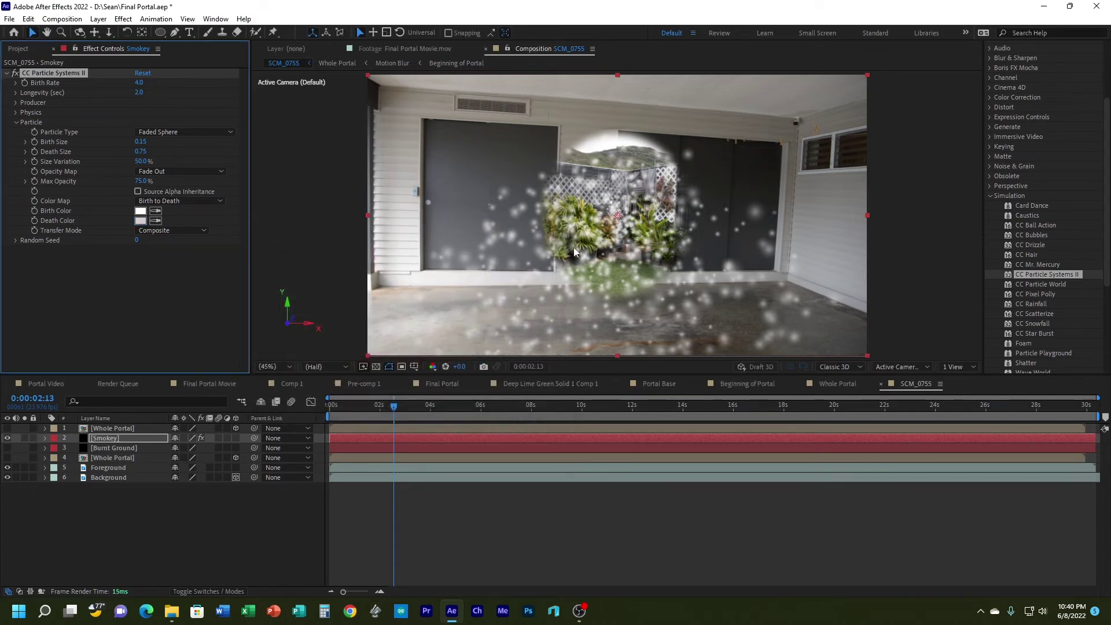
Step: Play the white particle animation from 0:00:00:00 and stop after about one second
{"action": "left_click_drag", "start_coordinate": [393, 408], "coordinate": [311, 403]}
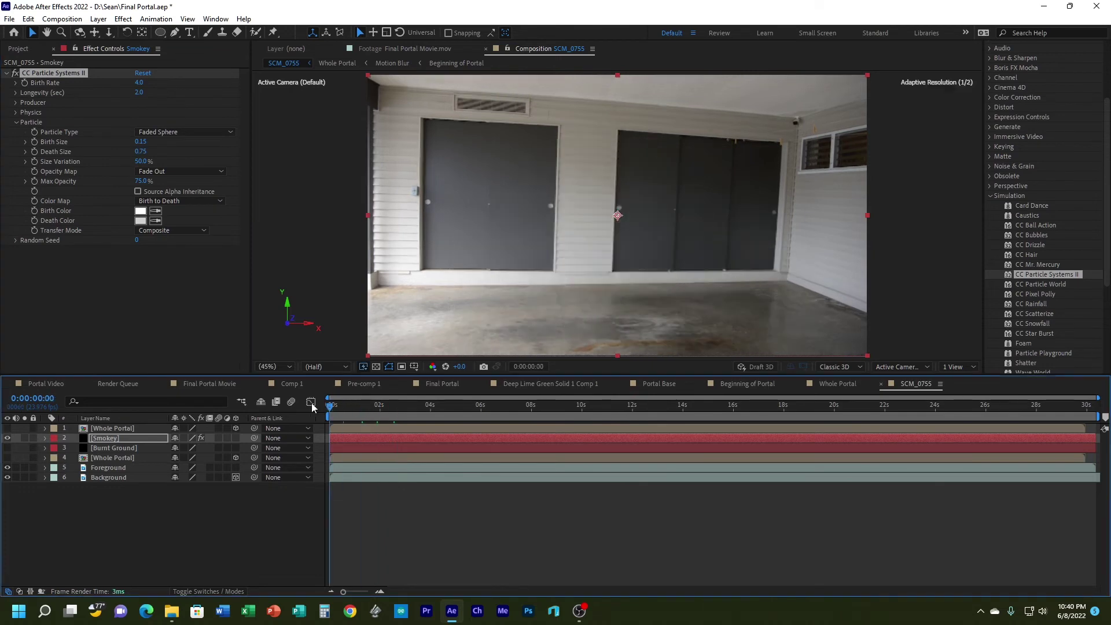
{"action": "key", "text": "space"}
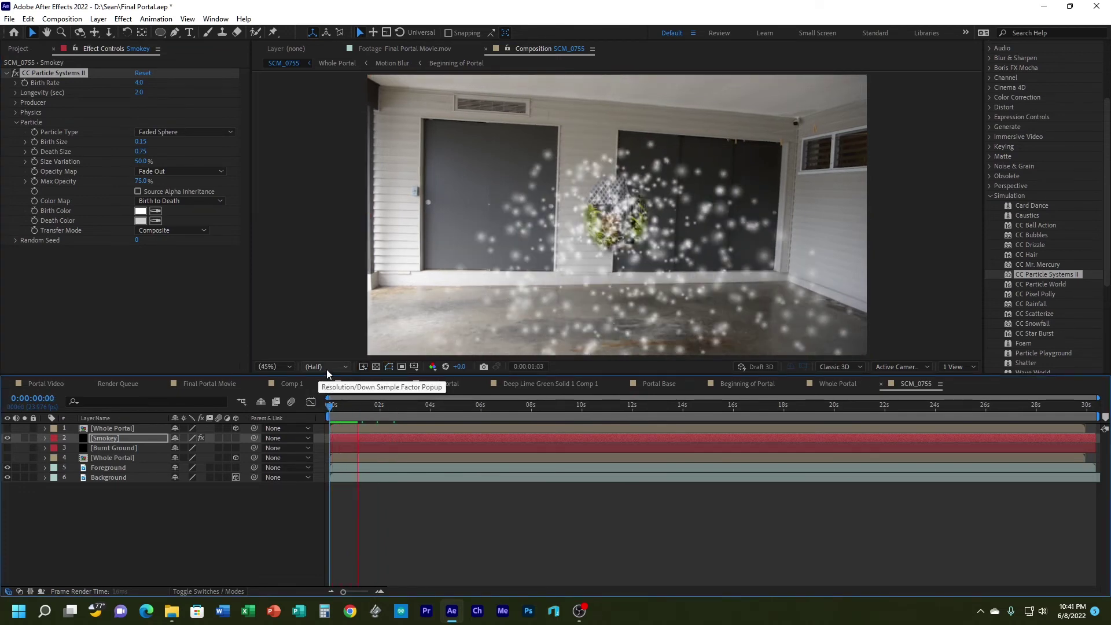
{"action": "key", "text": "space"}
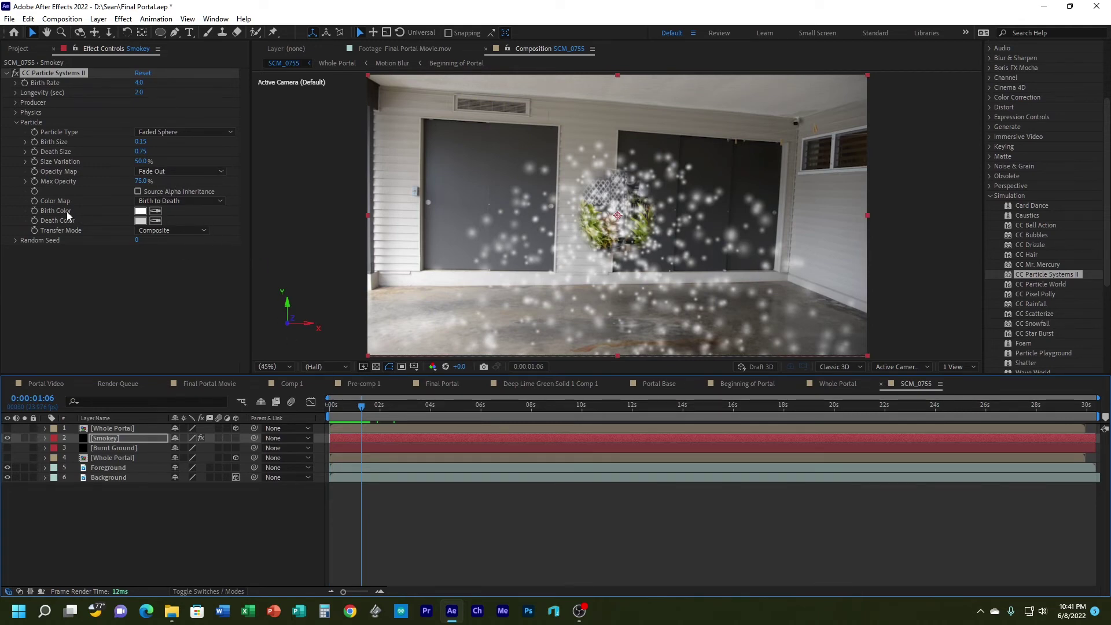
Step: Set the particle Physics Animation to Fire and preview it from the start of the composition
{"action": "left_click", "coordinate": [16, 123]}
{"action": "left_click", "coordinate": [16, 113]}
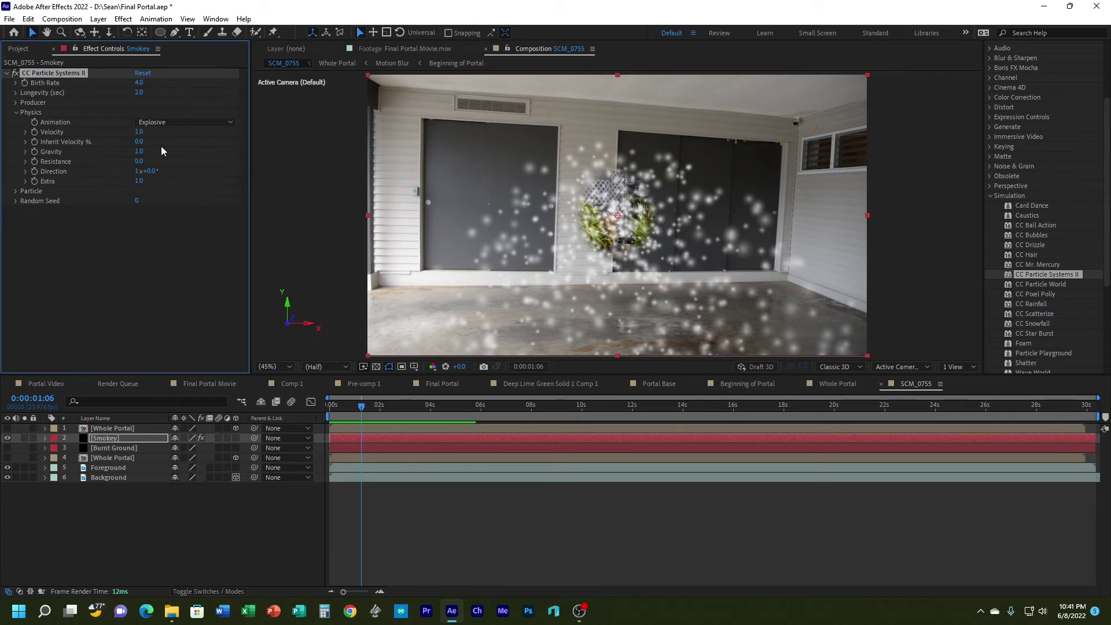
{"action": "left_click", "coordinate": [180, 123]}
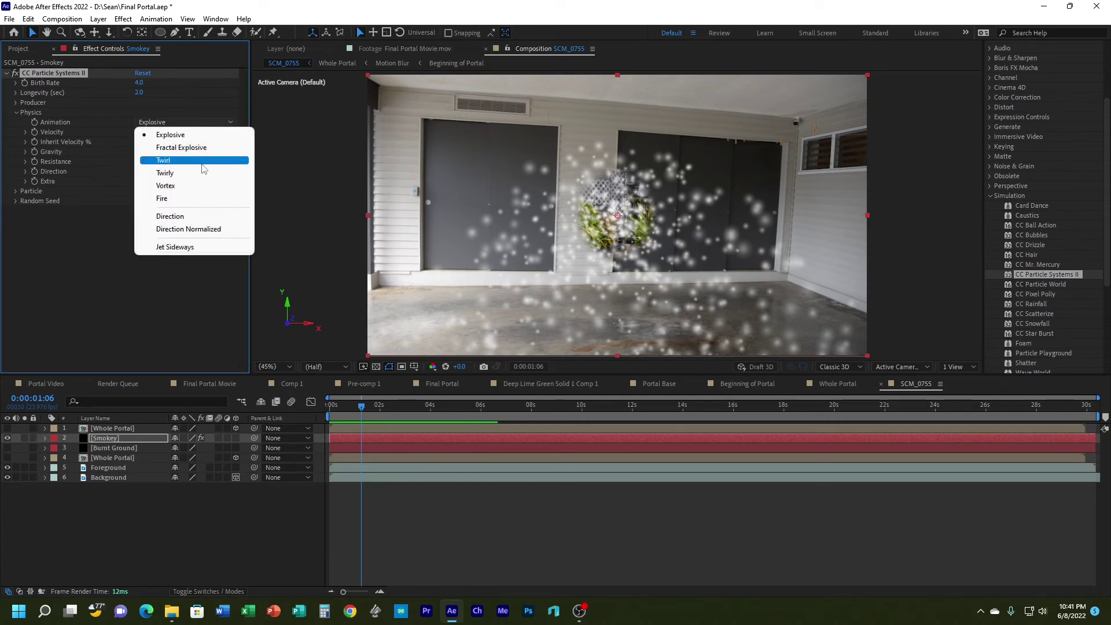
{"action": "left_click", "coordinate": [199, 199]}
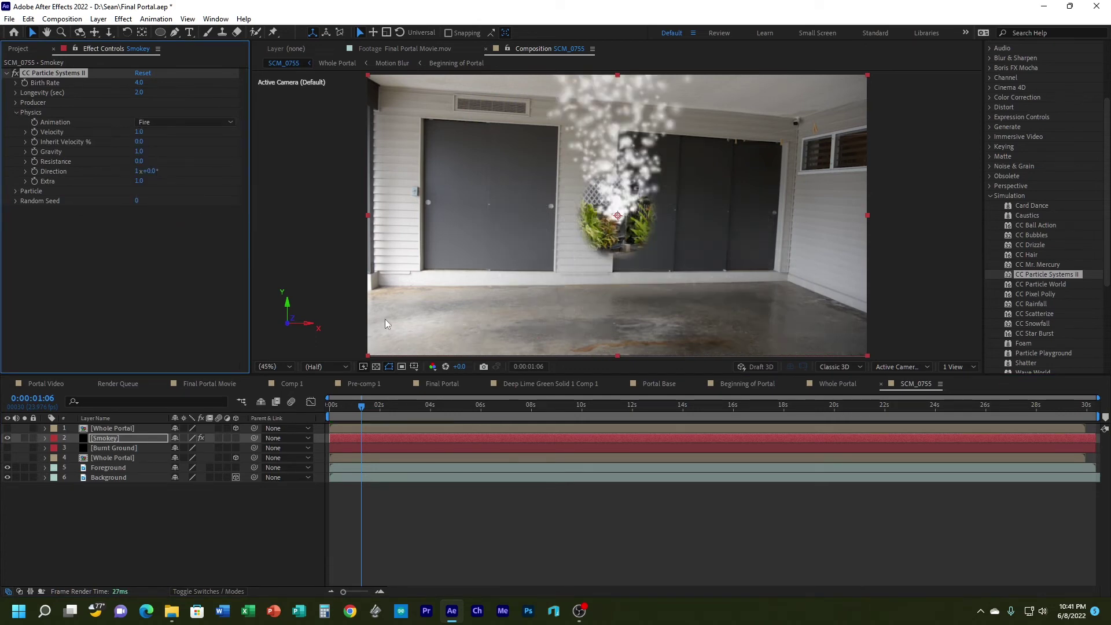
{"action": "left_click_drag", "start_coordinate": [381, 411], "coordinate": [330, 411]}
{"action": "key", "text": "space"}
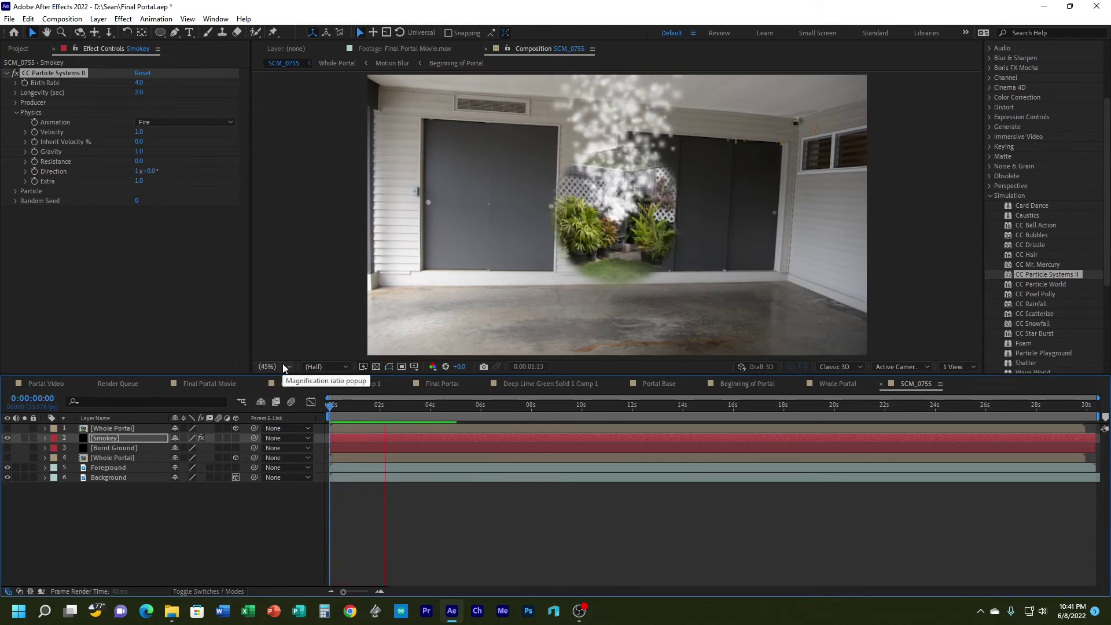
{"action": "key", "text": "space"}
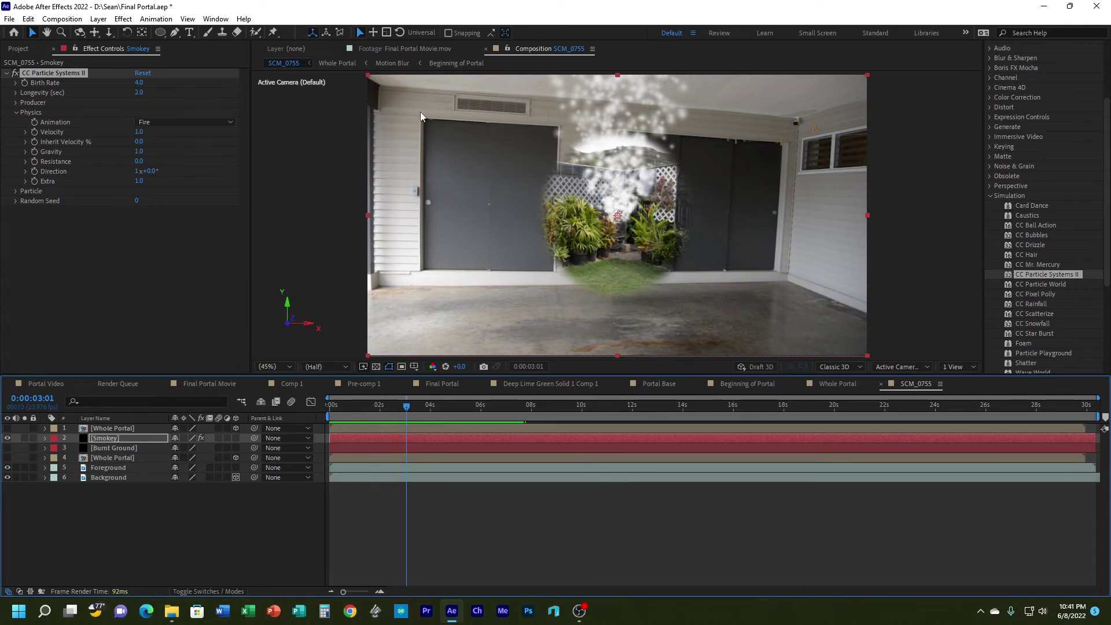
Step: Widen the particle Producer to Radius X 68 and Radius Y 13, and preview it from the start
{"action": "left_click", "coordinate": [15, 112]}
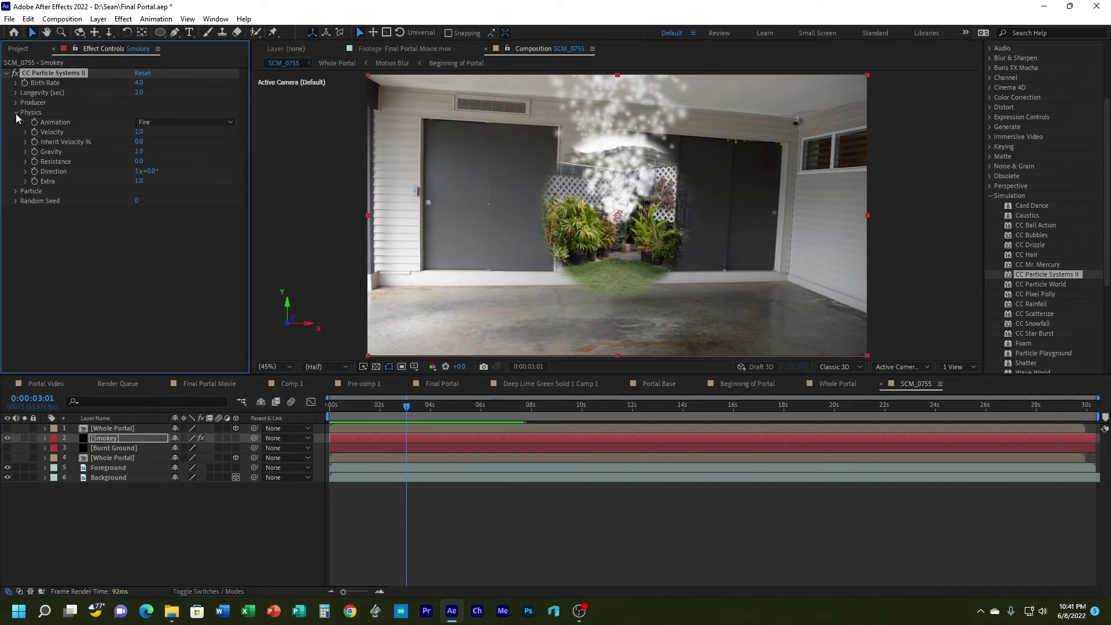
{"action": "left_click", "coordinate": [16, 103]}
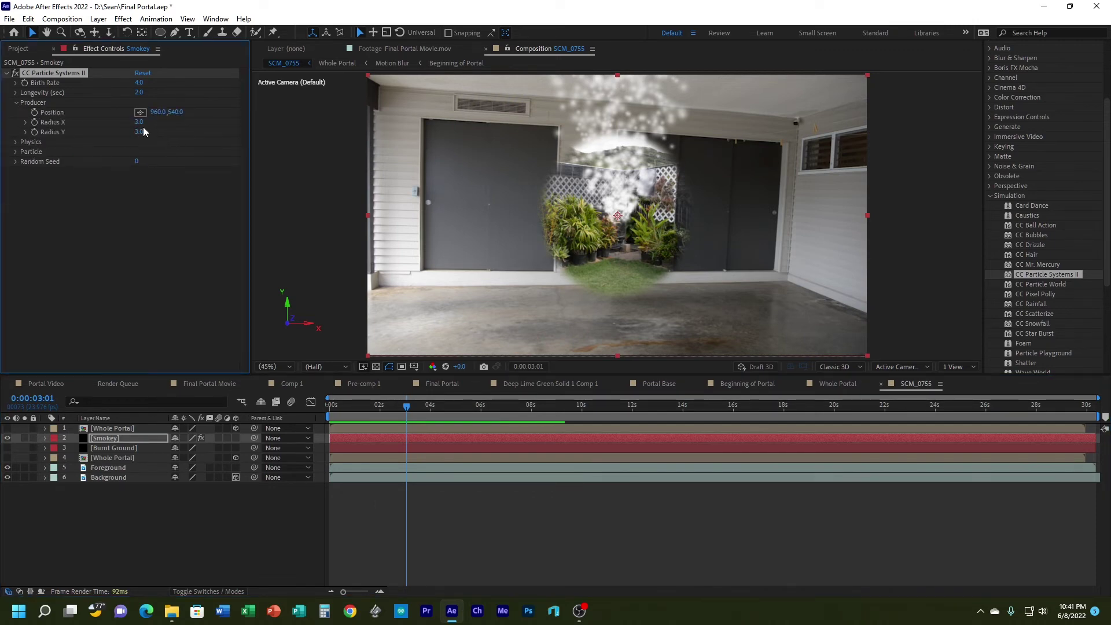
{"action": "left_click_drag", "start_coordinate": [140, 122], "coordinate": [177, 122]}
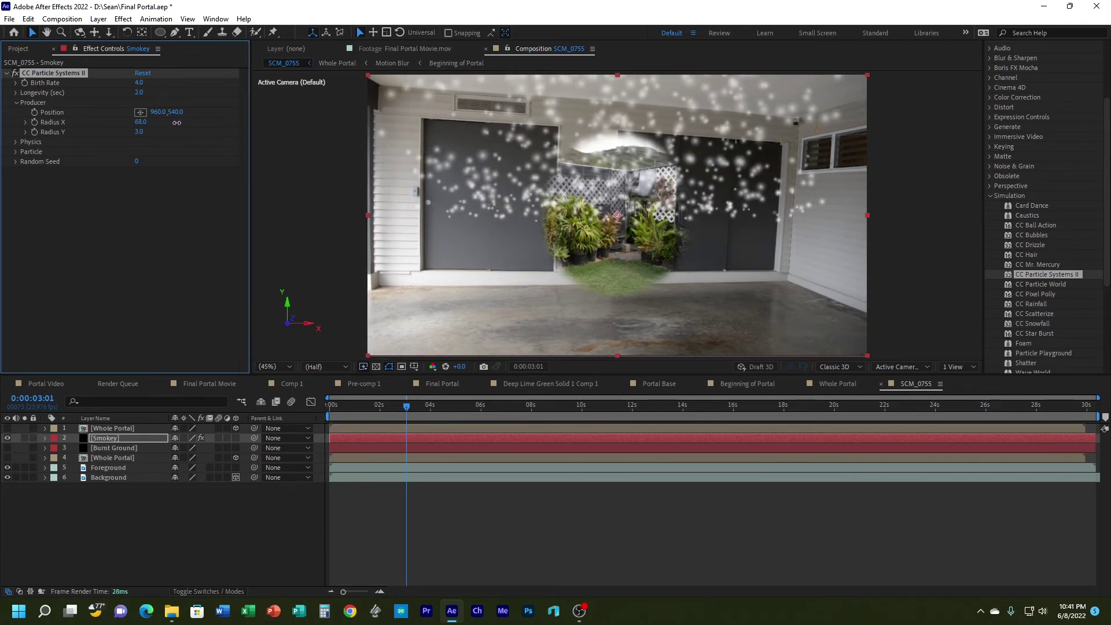
{"action": "left_click_drag", "start_coordinate": [140, 133], "coordinate": [122, 131]}
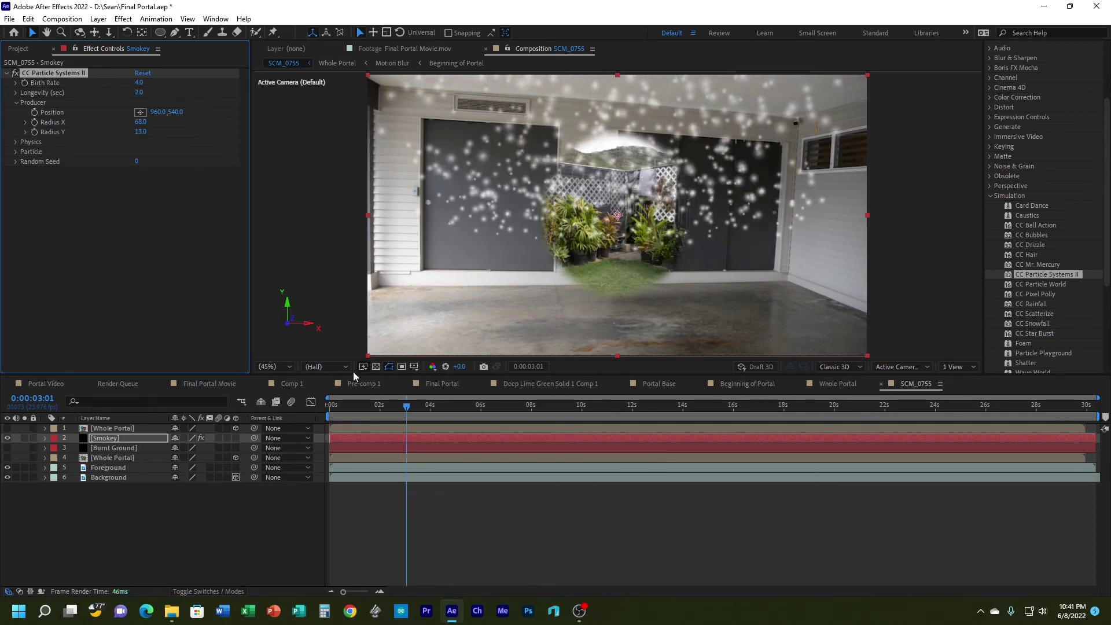
{"action": "left_click_drag", "start_coordinate": [408, 406], "coordinate": [311, 402]}
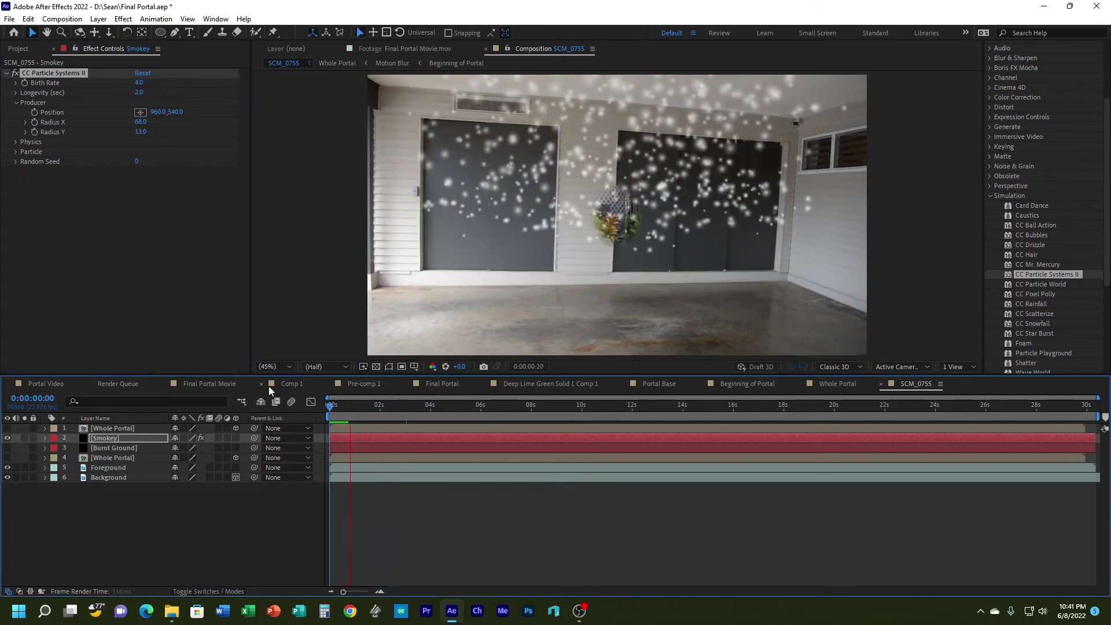
{"action": "key", "text": "space"}
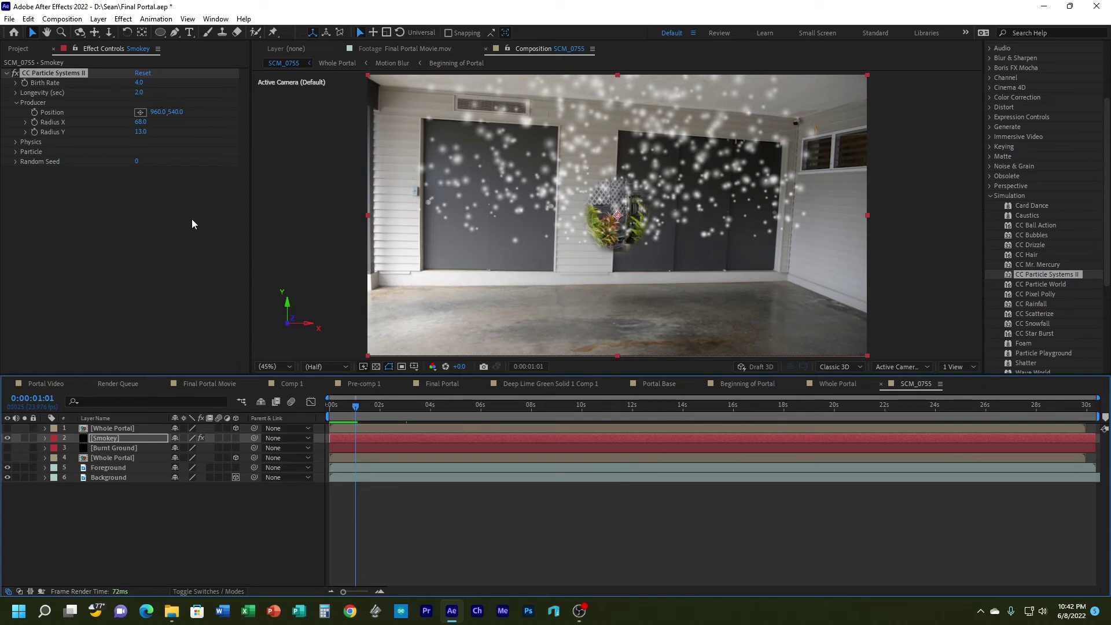
Step: Set the Smokey particles' Birth Size to 1.3 and Death Size to 1.9
{"action": "left_click", "coordinate": [15, 152]}
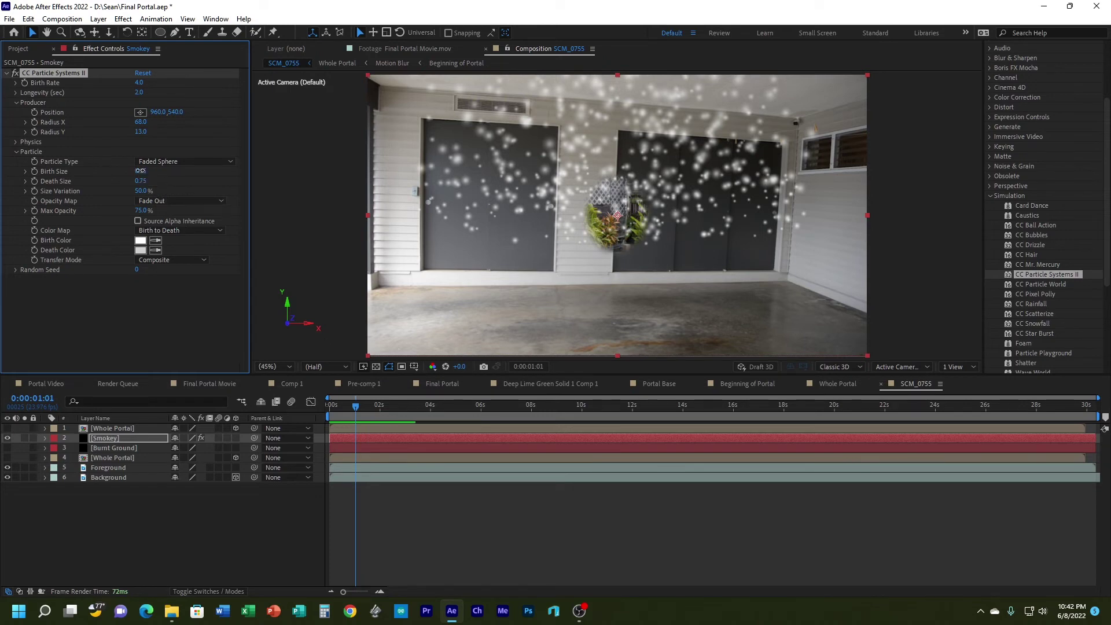
{"action": "left_click_drag", "start_coordinate": [141, 170], "coordinate": [178, 168]}
{"action": "left_click", "coordinate": [141, 171]}
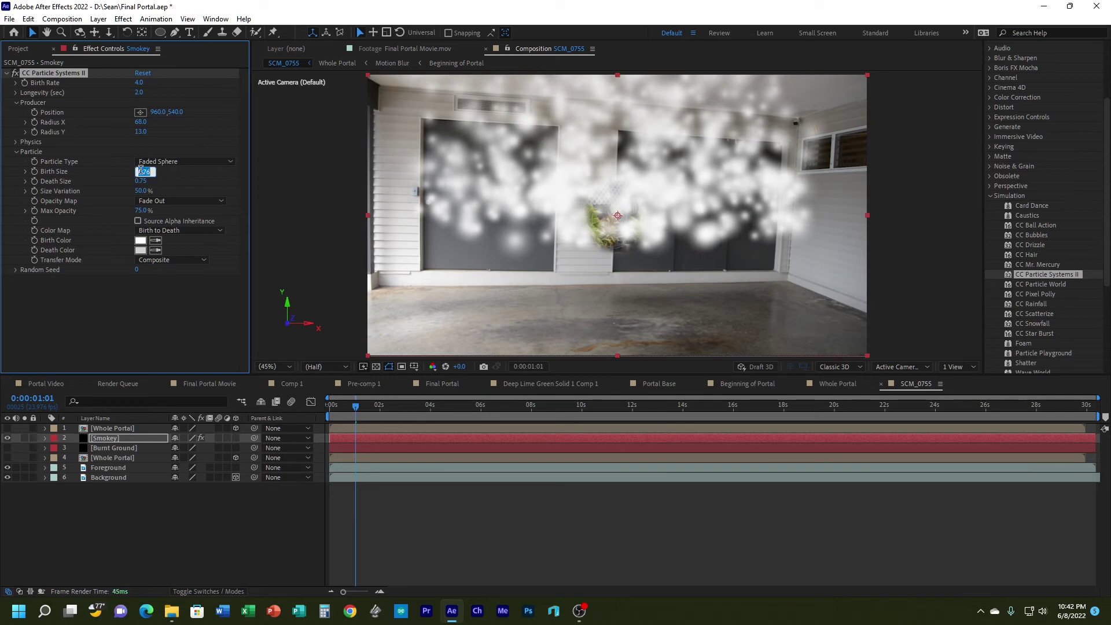
{"action": "type", "text": "1.3"}
{"action": "key", "text": "Return"}
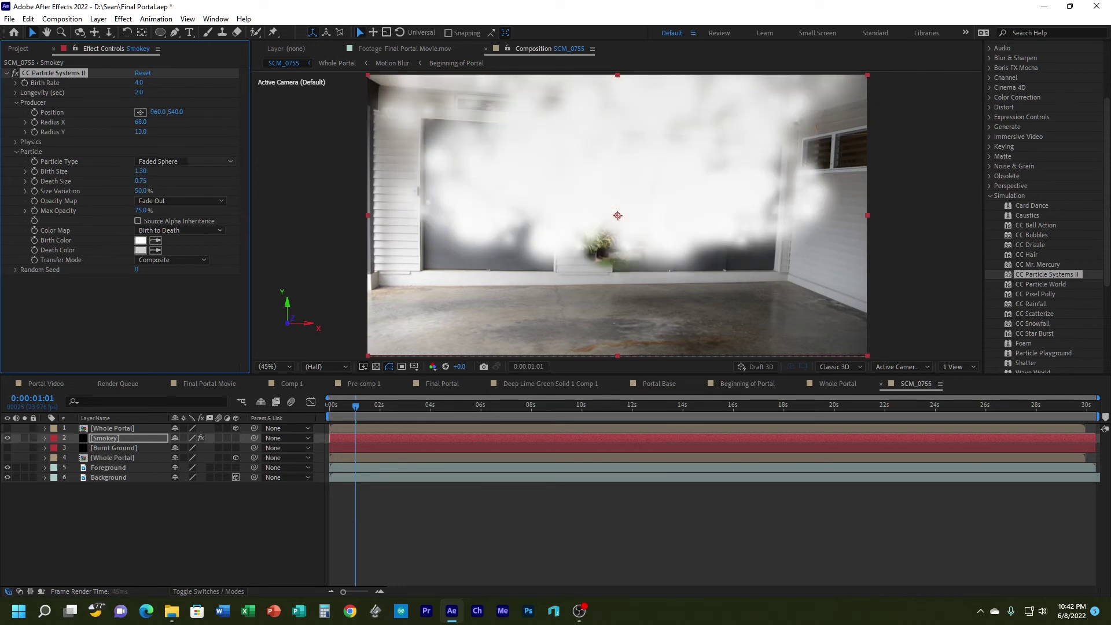
{"action": "left_click", "coordinate": [142, 181]}
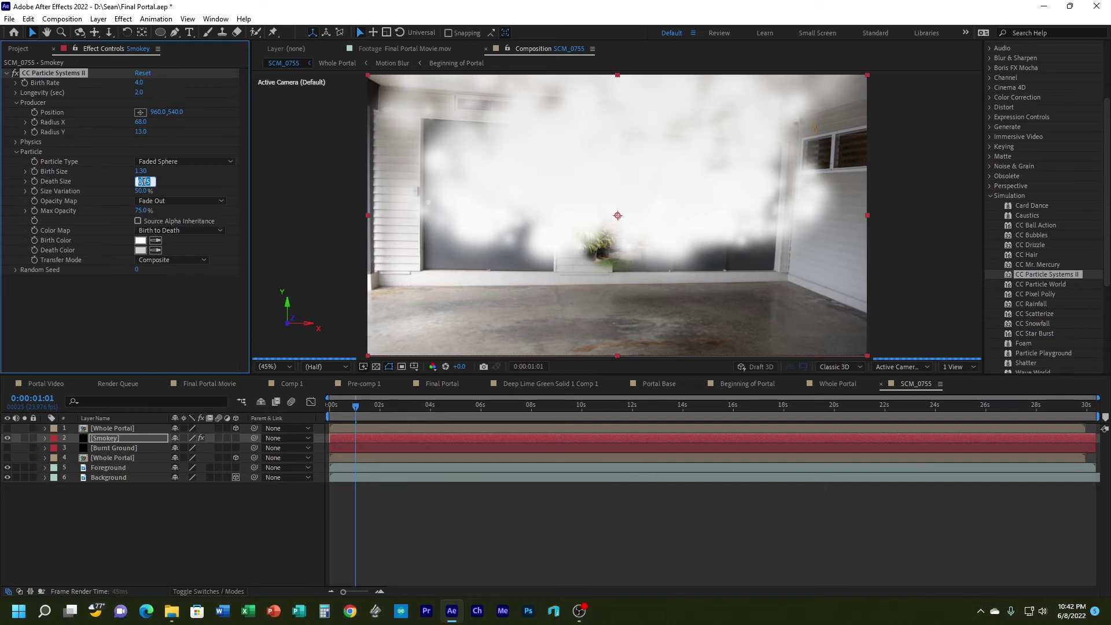
{"action": "type", "text": "1.9"}
{"action": "key", "text": "Return"}
Step: Preview the enlarged smoke particles twice from the start, stopping the second playback at about 0:00:01:06
{"action": "key", "text": "space"}
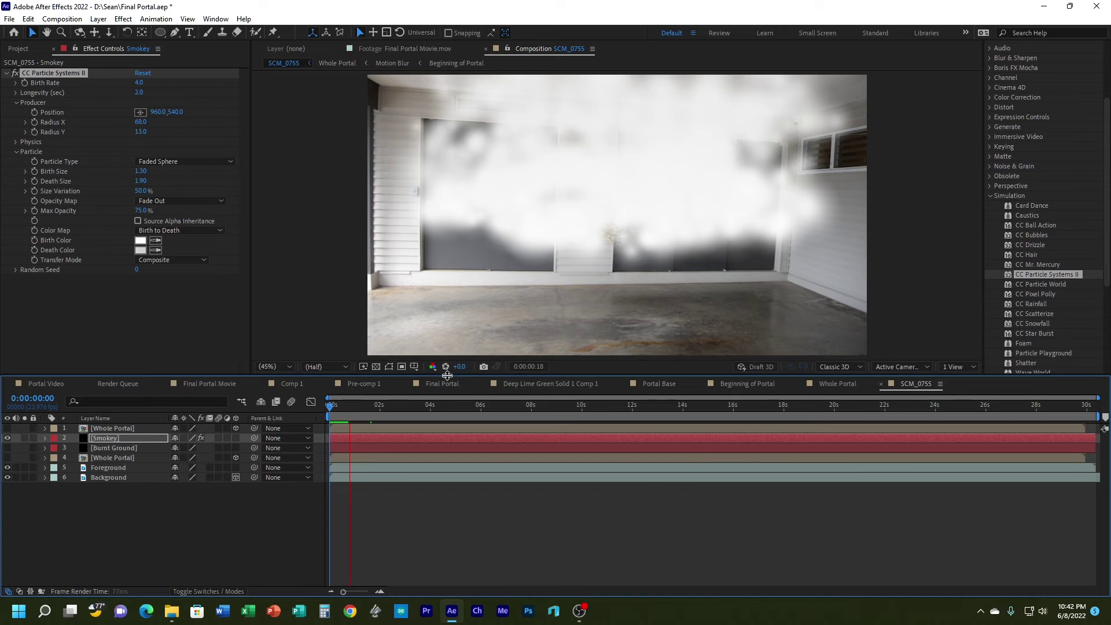
{"action": "key", "text": "space"}
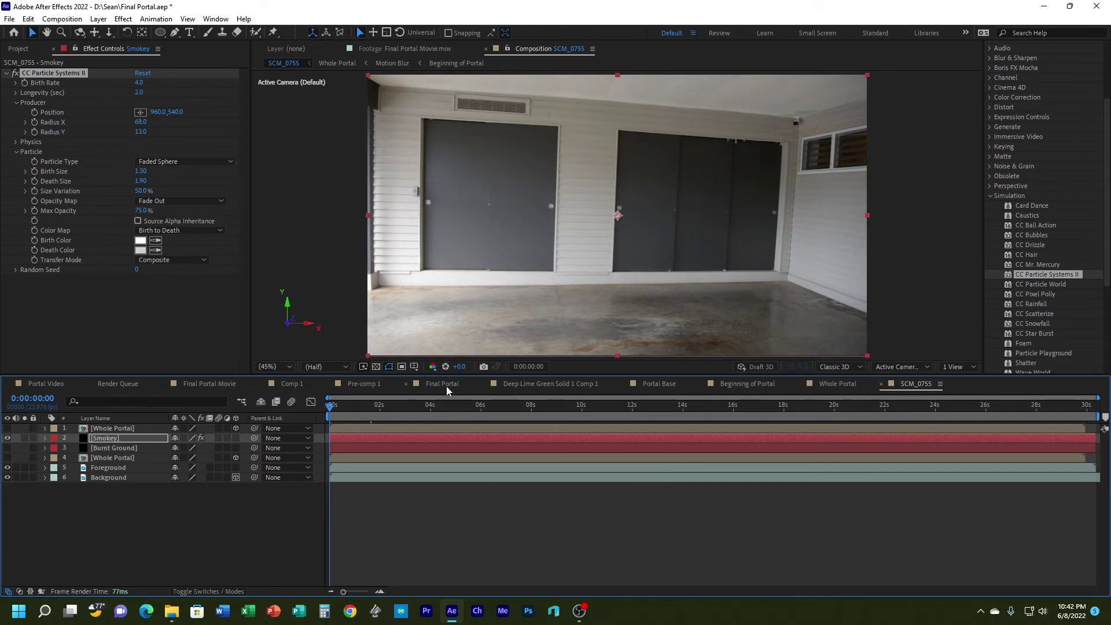
{"action": "key", "text": "space"}
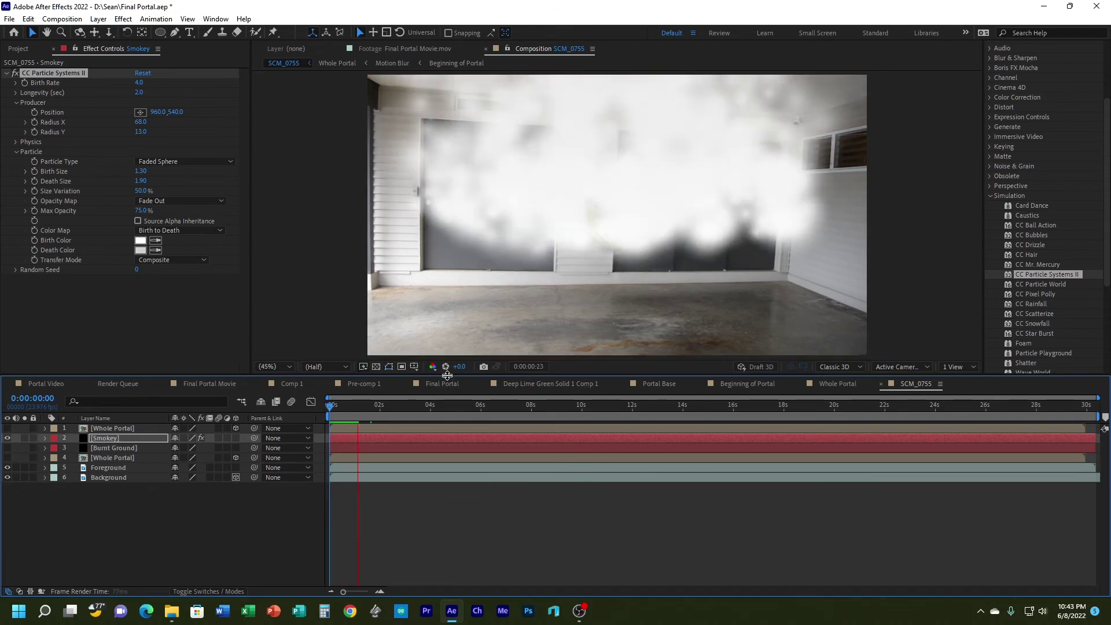
{"action": "key", "text": "space"}
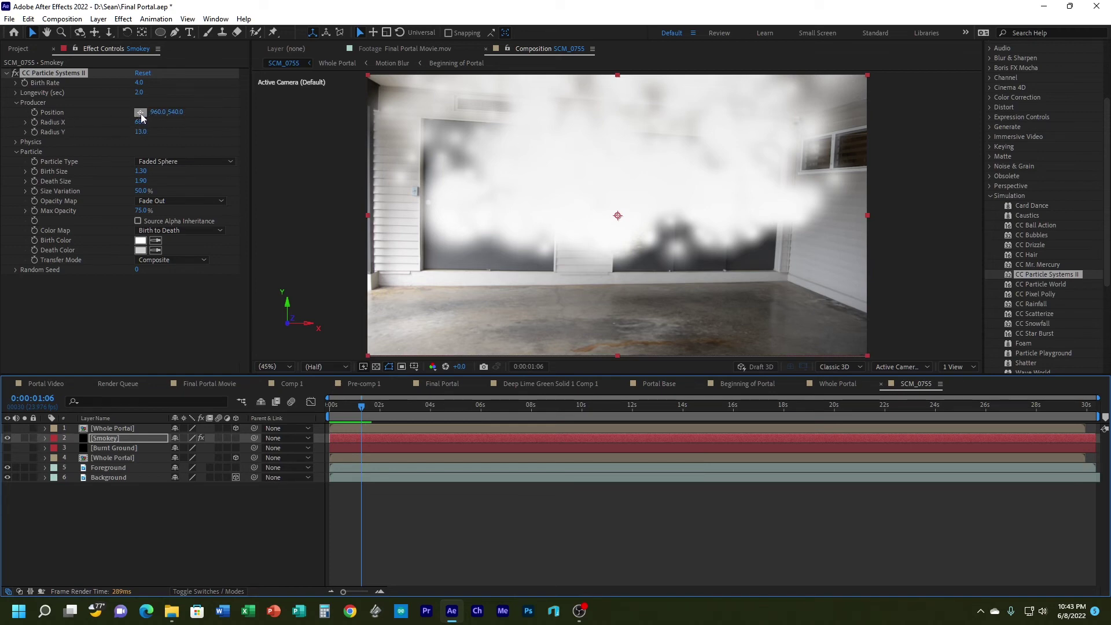
Step: Lower the particle Producer to Position 960, 858 and reduce the particles' Max Opacity to 3%
{"action": "left_click_drag", "start_coordinate": [176, 112], "coordinate": [367, 108]}
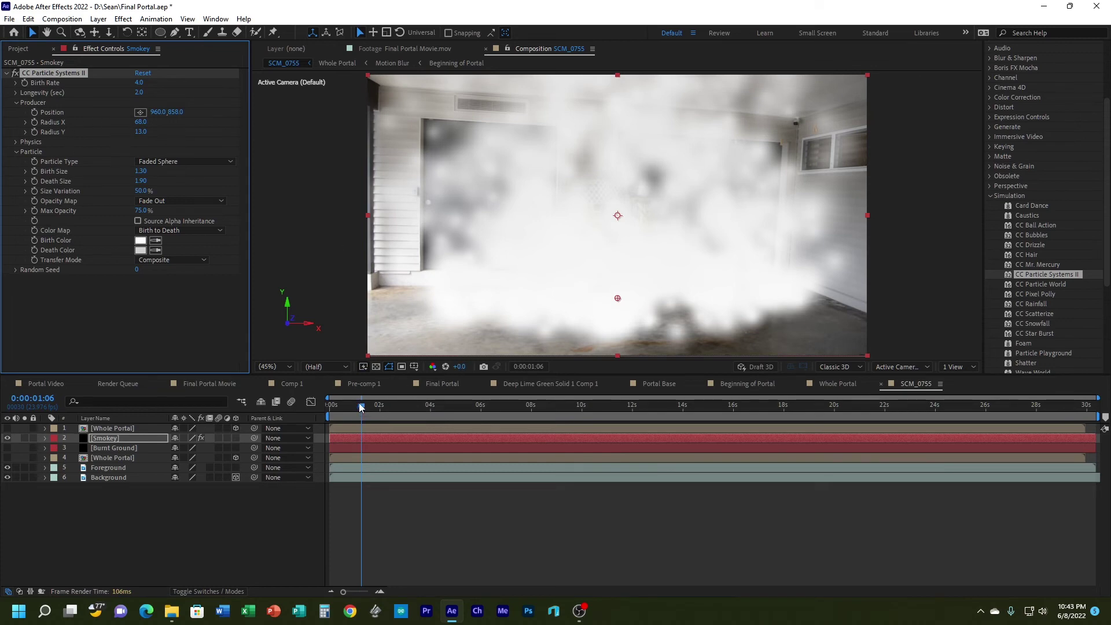
{"action": "left_click_drag", "start_coordinate": [361, 405], "coordinate": [486, 401]}
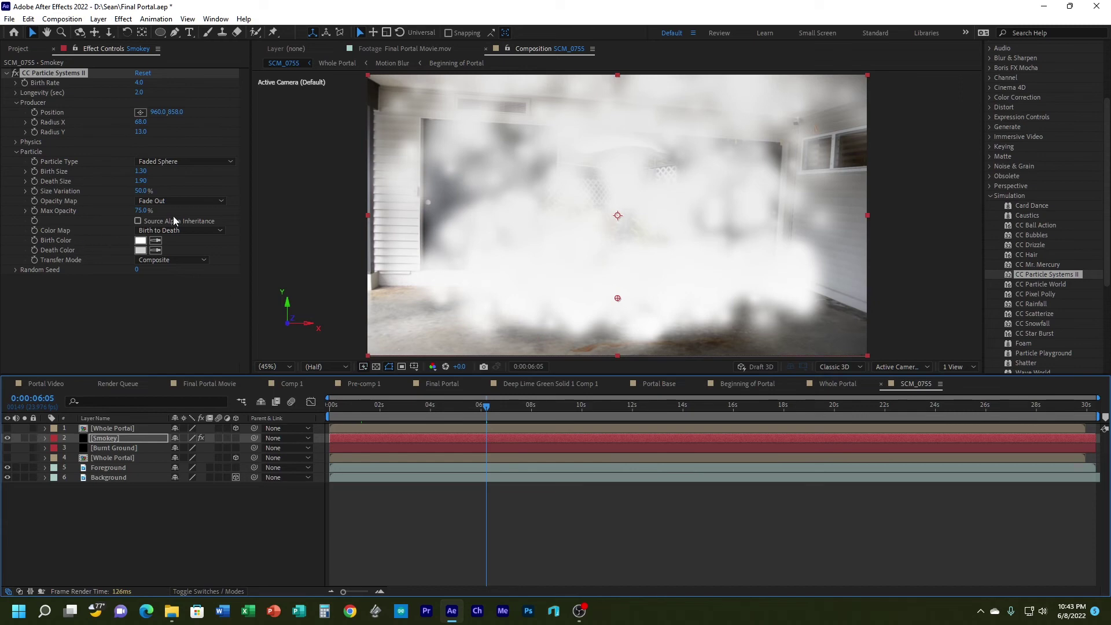
{"action": "left_click_drag", "start_coordinate": [147, 211], "coordinate": [104, 213]}
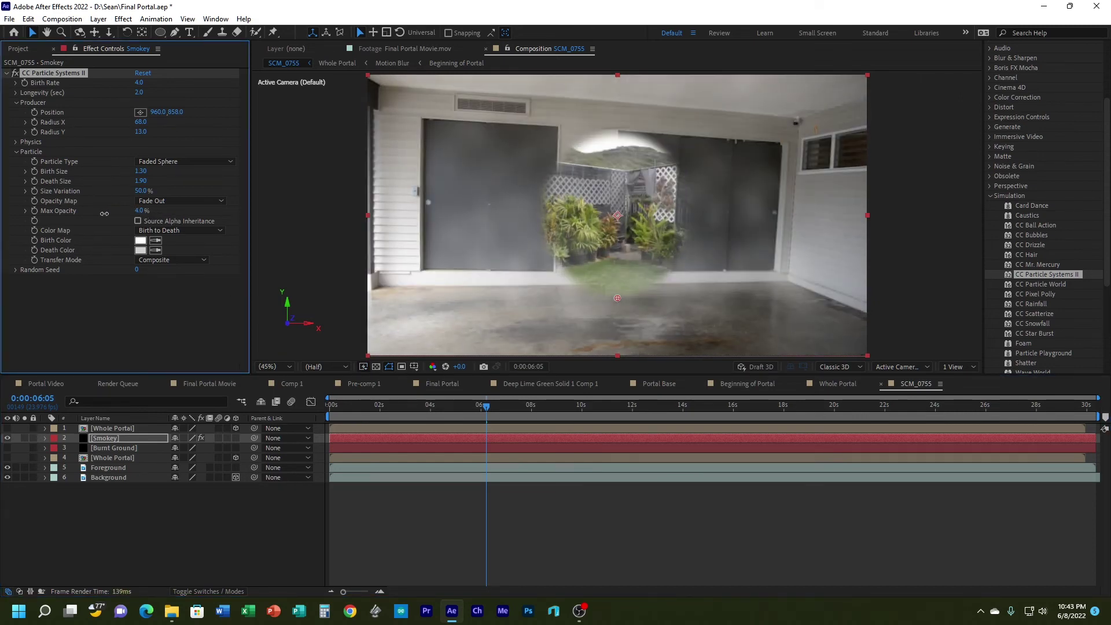
{"action": "left_click_drag", "start_coordinate": [104, 214], "coordinate": [104, 214]}
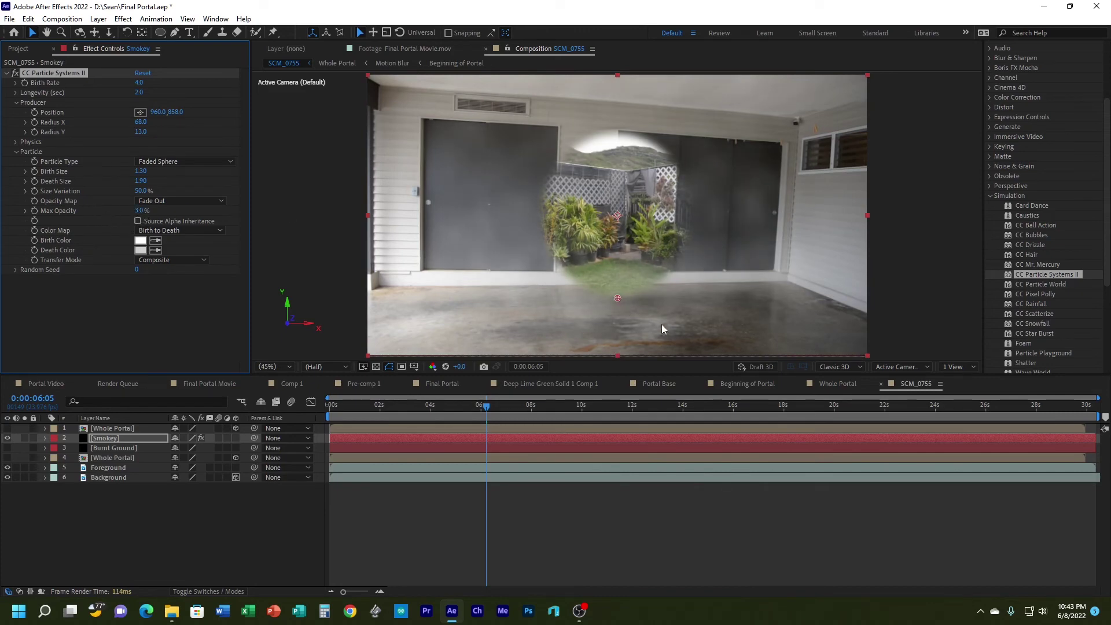
Step: Preview the faint smoke from 0:00:00:00 and stop just before two seconds
{"action": "left_click_drag", "start_coordinate": [486, 407], "coordinate": [224, 404]}
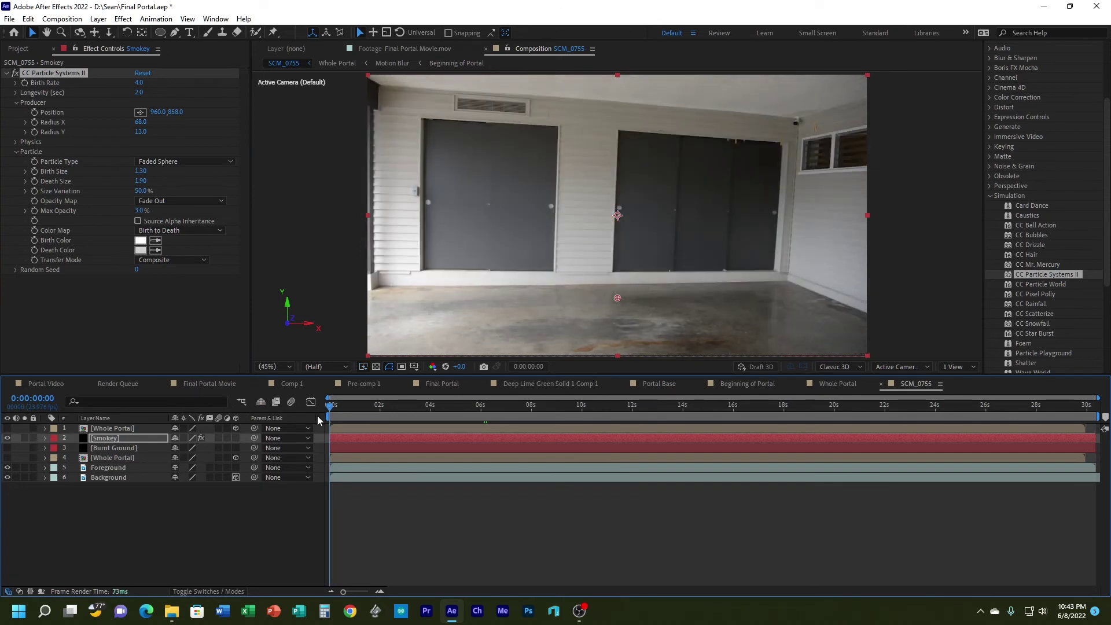
{"action": "key", "text": "space"}
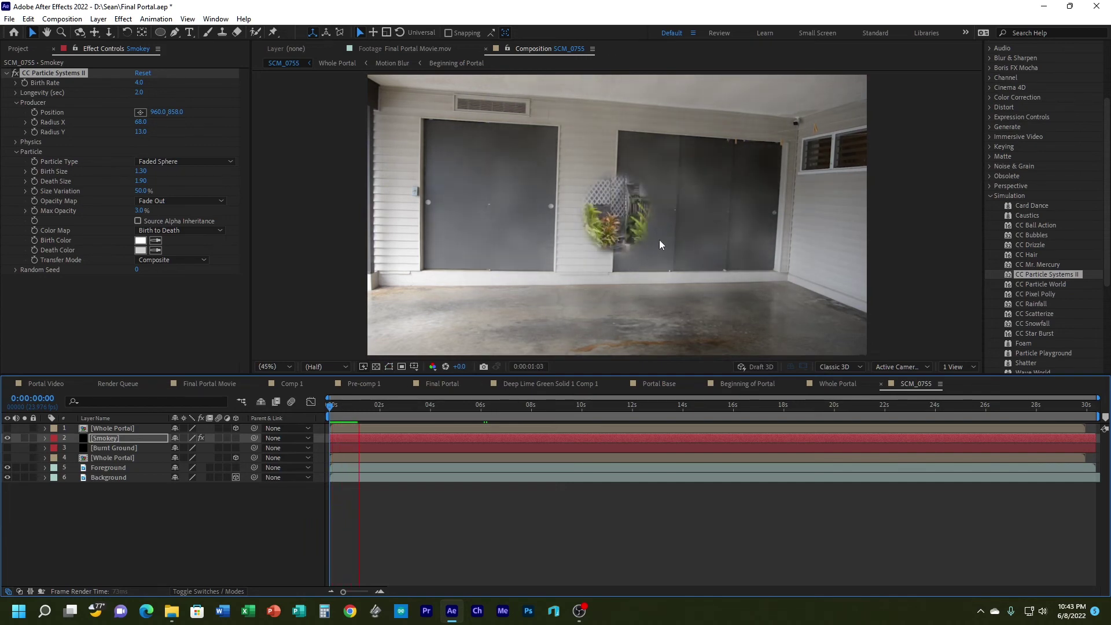
{"action": "key", "text": "space"}
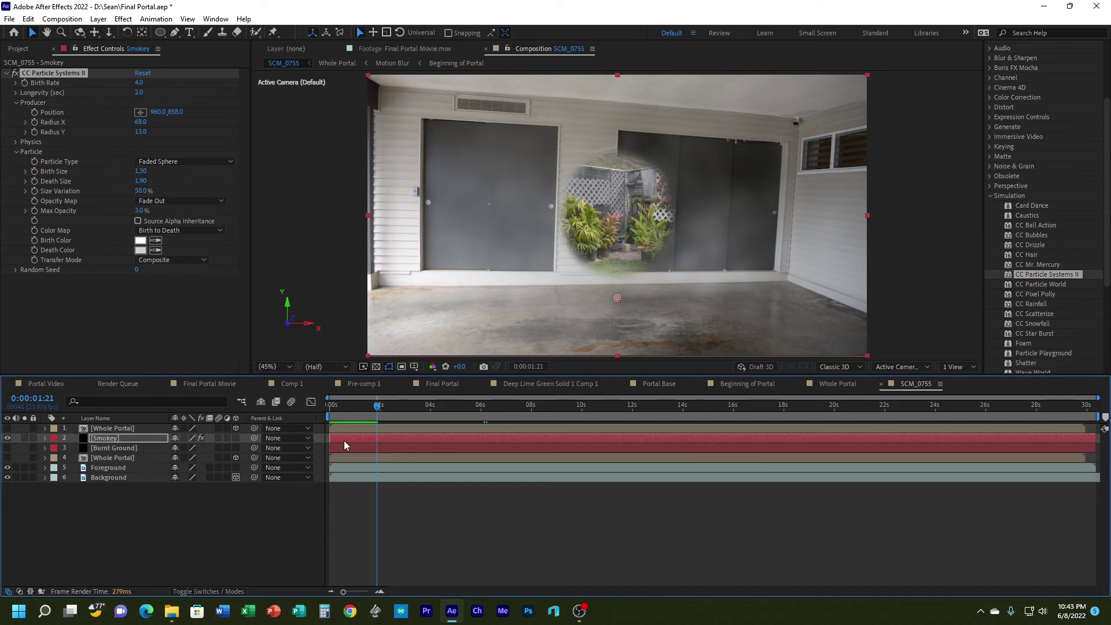
Step: Shift the Smokey layer to start at about two seconds and set its blending mode to Lighten
{"action": "left_click_drag", "start_coordinate": [342, 438], "coordinate": [444, 407]}
{"action": "key", "text": "Home"}
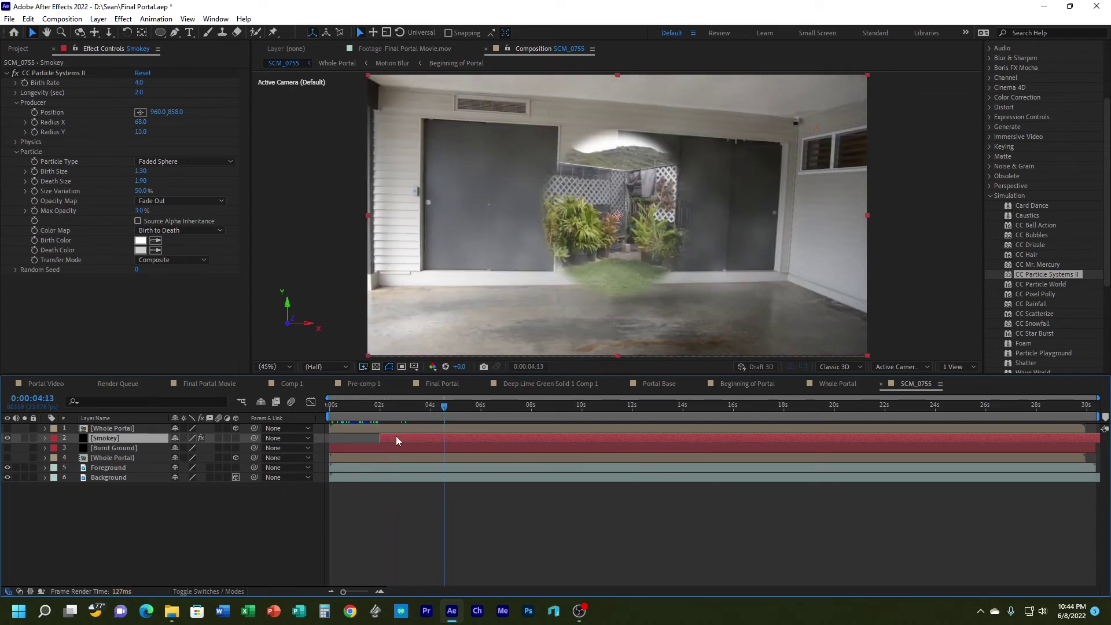
{"action": "left_click", "coordinate": [99, 19]}
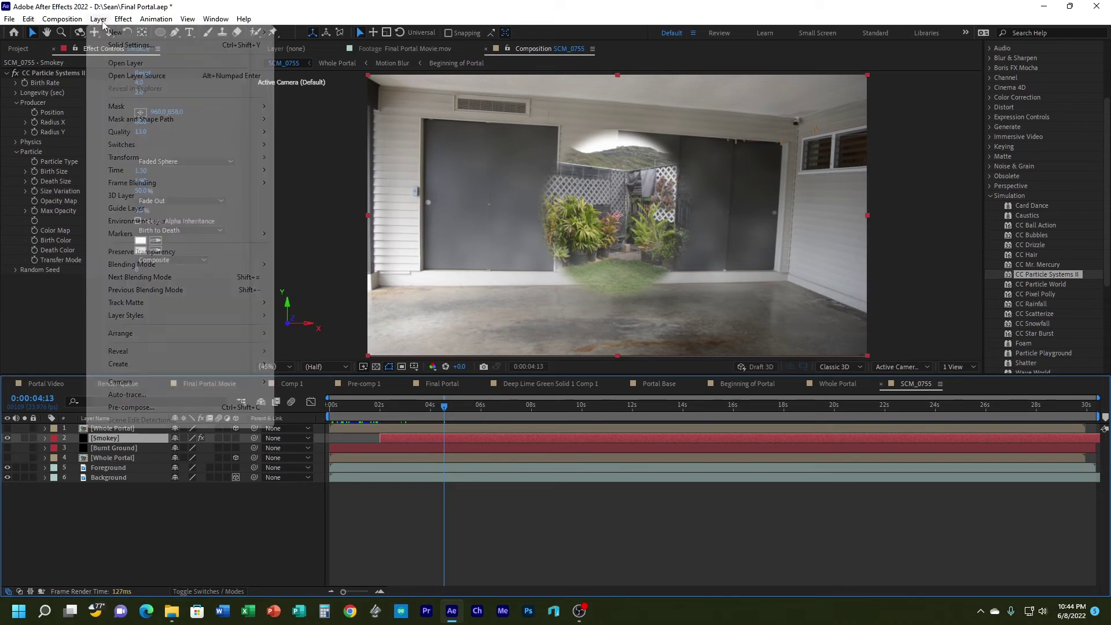
{"action": "mouse_move", "coordinate": [138, 265]}
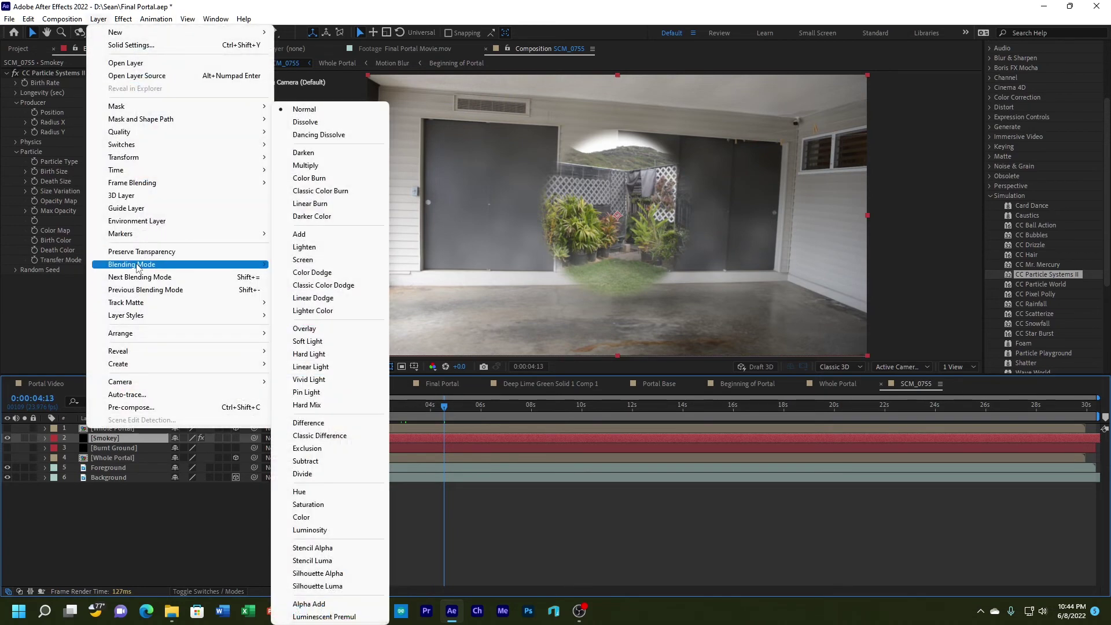
{"action": "left_click", "coordinate": [314, 246]}
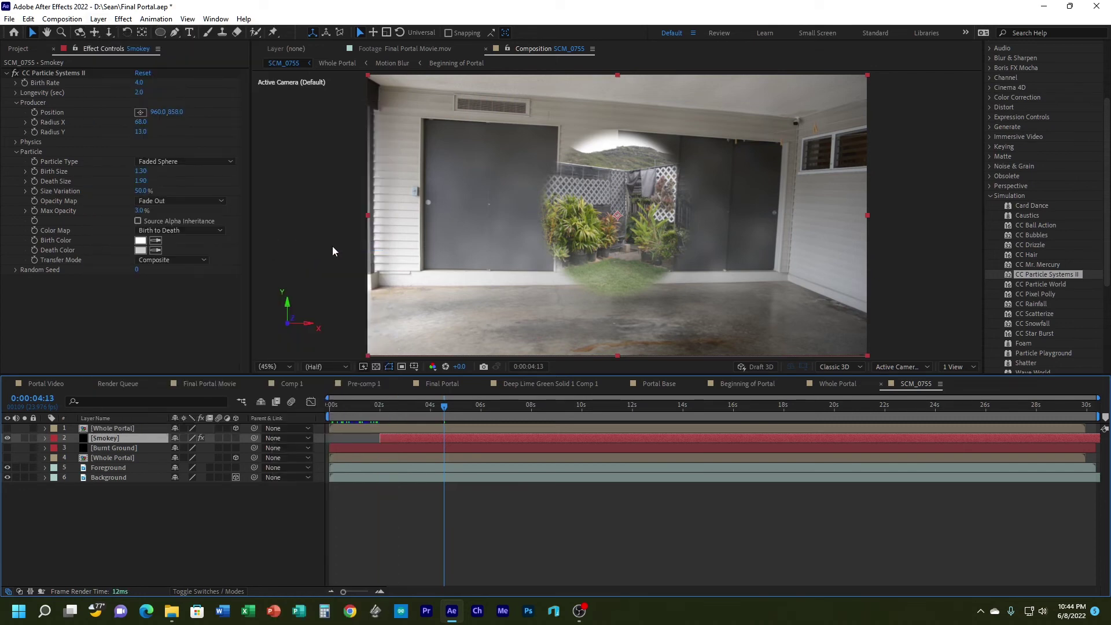
Step: Play the delayed smoke from the start, and check the frame at 0:00:02:09
{"action": "left_click_drag", "start_coordinate": [462, 401], "coordinate": [343, 401]}
{"action": "key", "text": "space"}
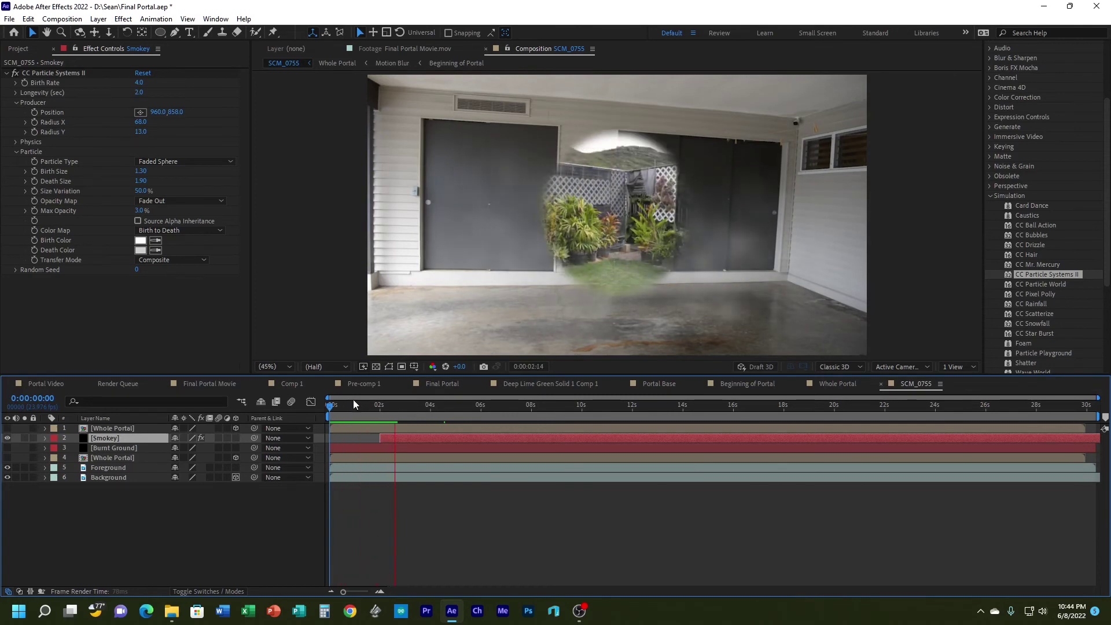
{"action": "mouse_move", "coordinate": [387, 405]}
{"action": "left_mouse_down"}
{"action": "mouse_move", "coordinate": [378, 411]}
{"action": "mouse_move", "coordinate": [390, 409]}
{"action": "left_mouse_up"}
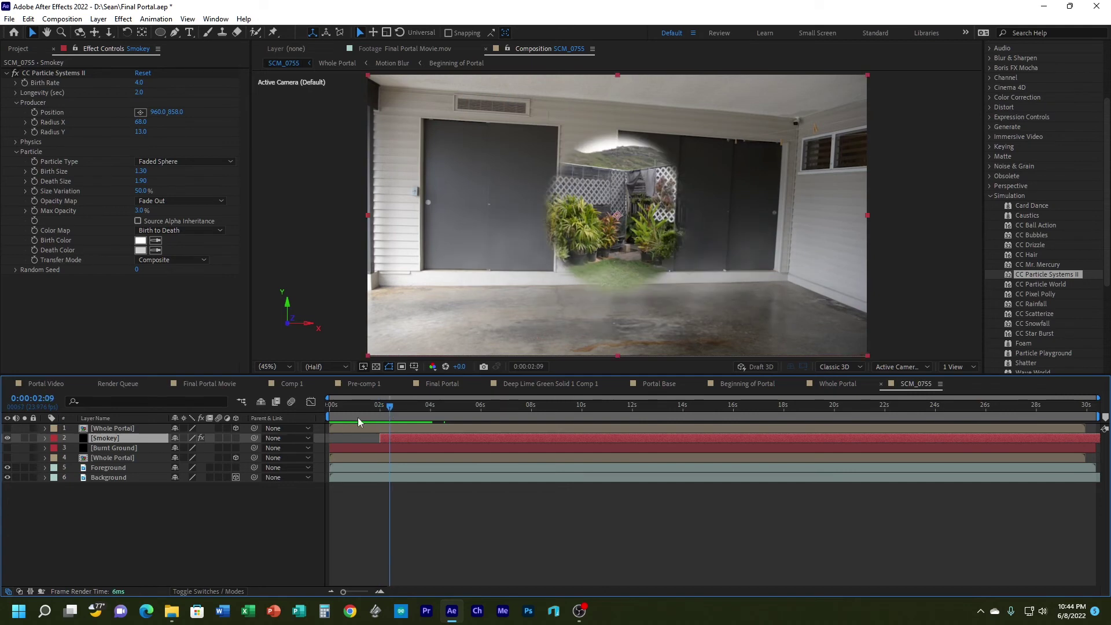
Step: Make both Whole Portal layers and the Burnt Ground layer visible, and preview the full composite from the start
{"action": "left_click", "coordinate": [6, 428]}
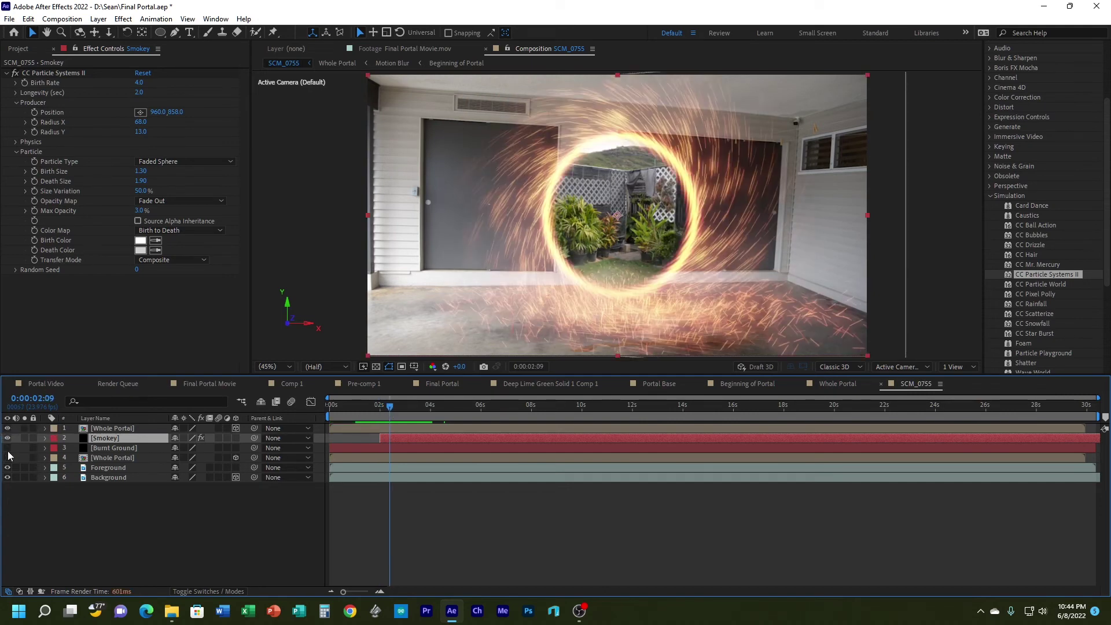
{"action": "left_click", "coordinate": [6, 448]}
{"action": "left_click", "coordinate": [350, 406]}
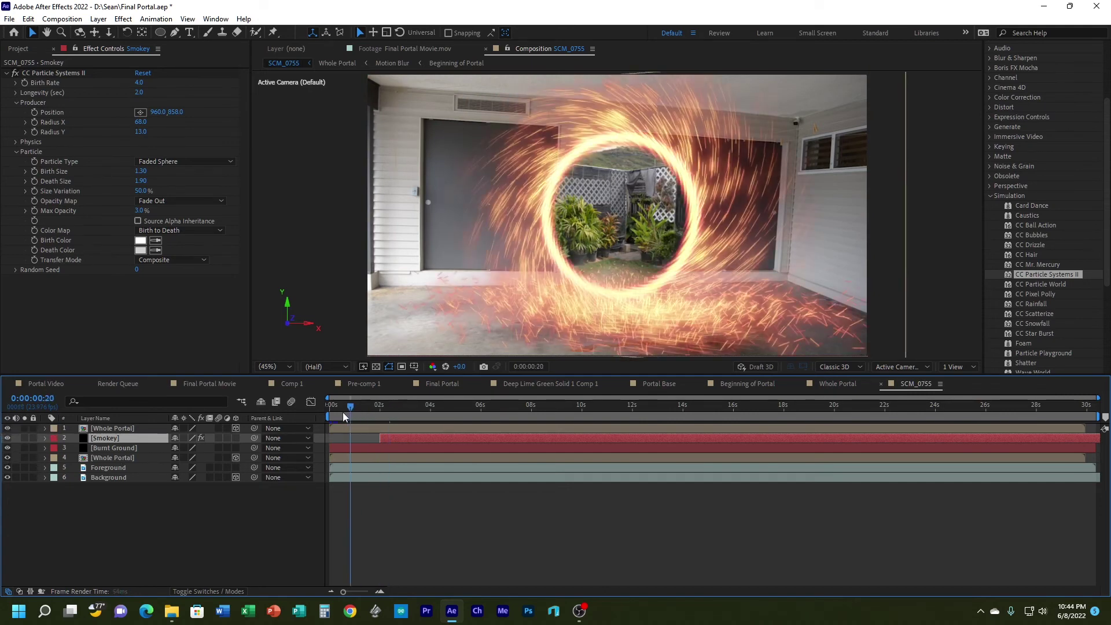
{"action": "left_click_drag", "start_coordinate": [344, 412], "coordinate": [329, 412]}
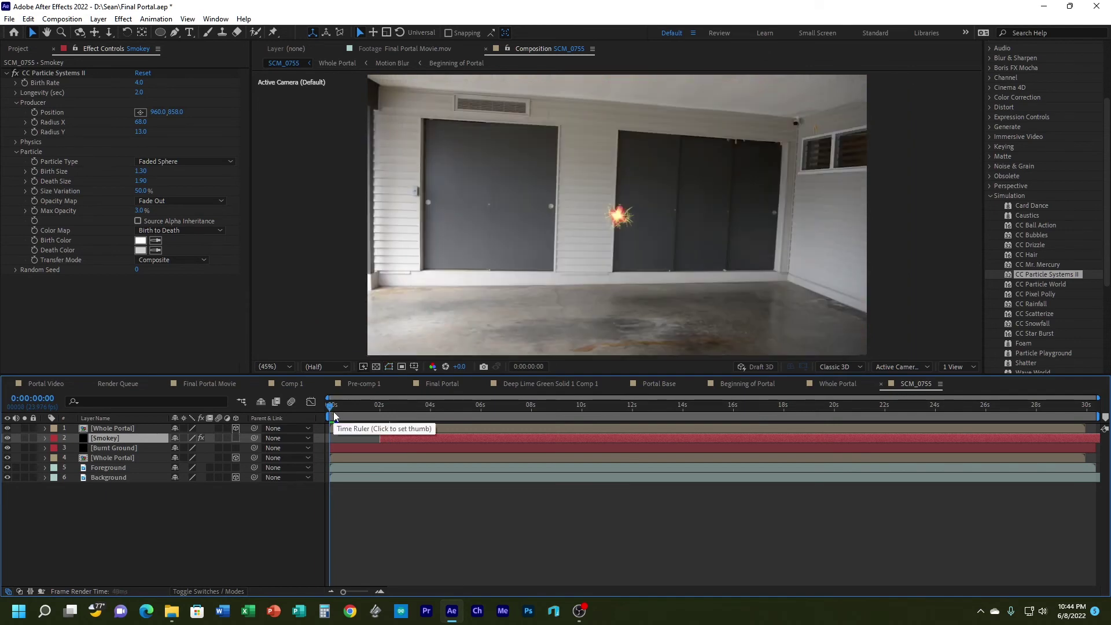
{"action": "key", "text": "space"}
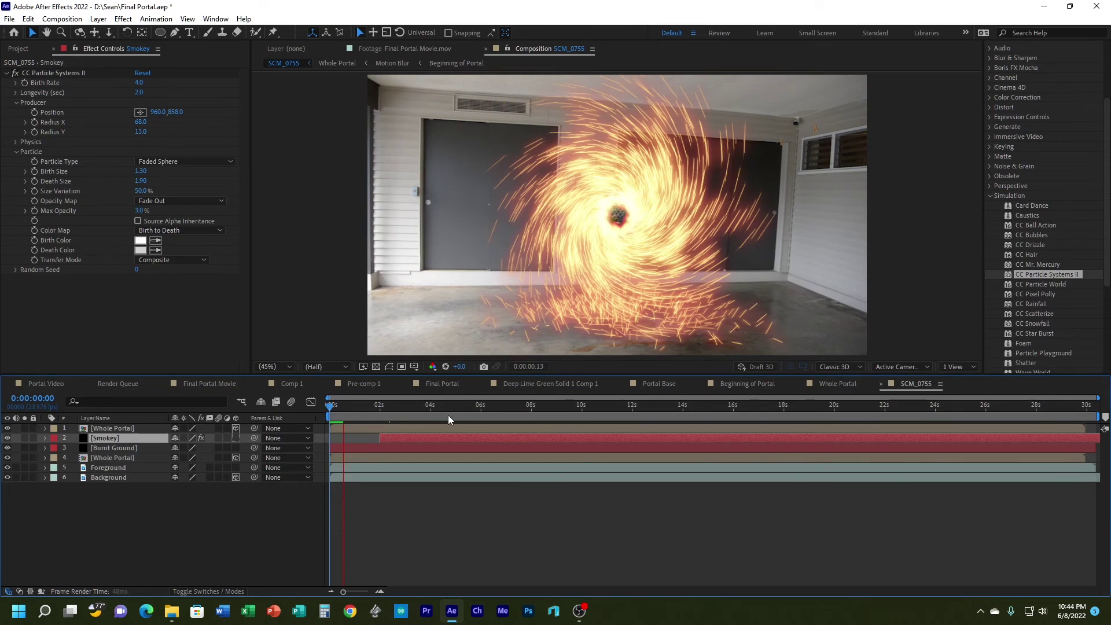
{"action": "left_click_drag", "start_coordinate": [338, 405], "coordinate": [367, 408]}
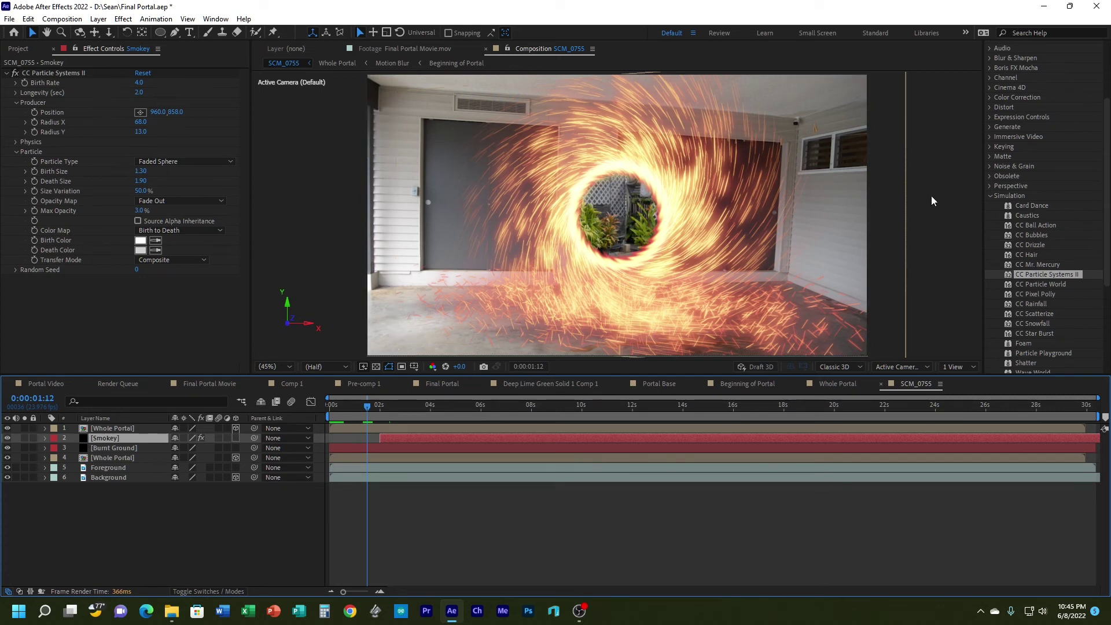
Step: Create a new adjustment layer and move it above all other layers in SCM_0755
{"action": "left_click", "coordinate": [119, 20]}
{"action": "mouse_move", "coordinate": [98, 19]}
{"action": "mouse_move", "coordinate": [231, 32]}
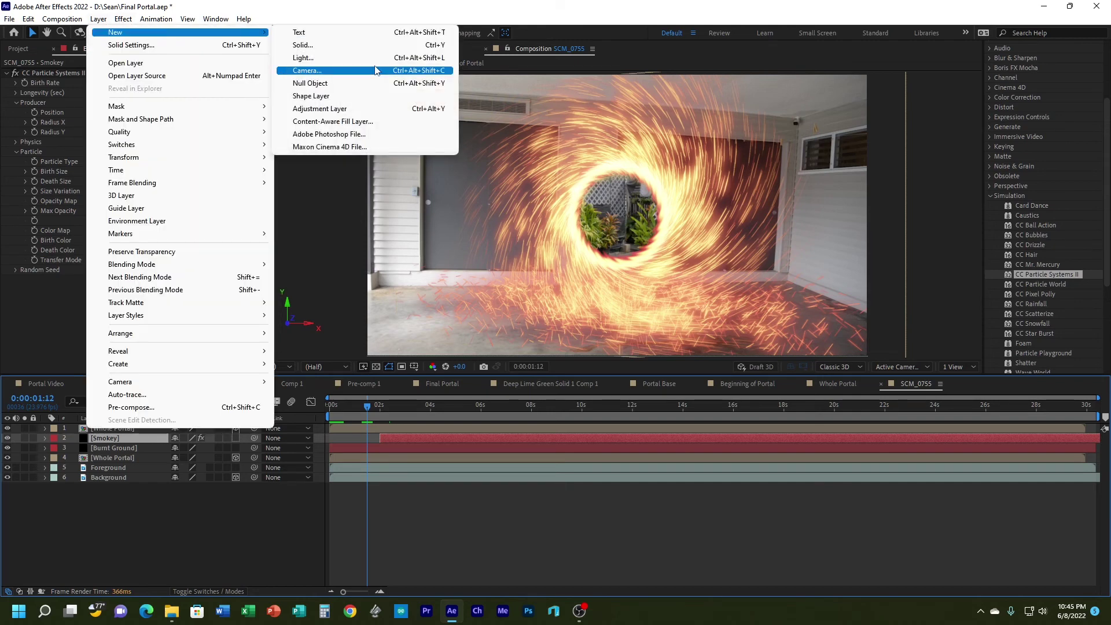
{"action": "left_click", "coordinate": [365, 109]}
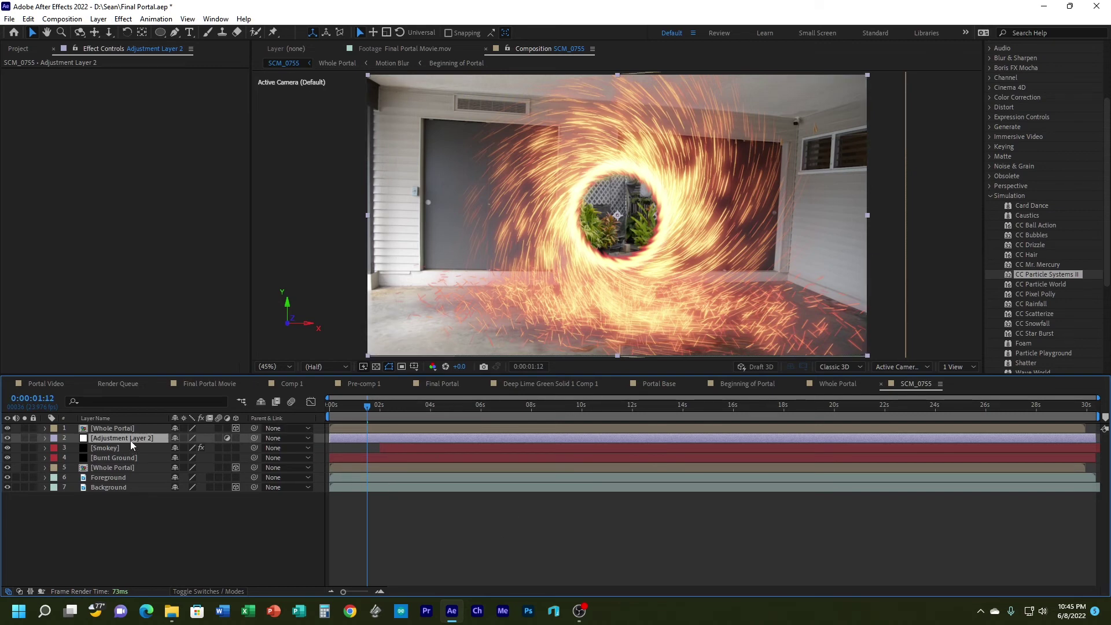
{"action": "left_click_drag", "start_coordinate": [130, 440], "coordinate": [131, 429]}
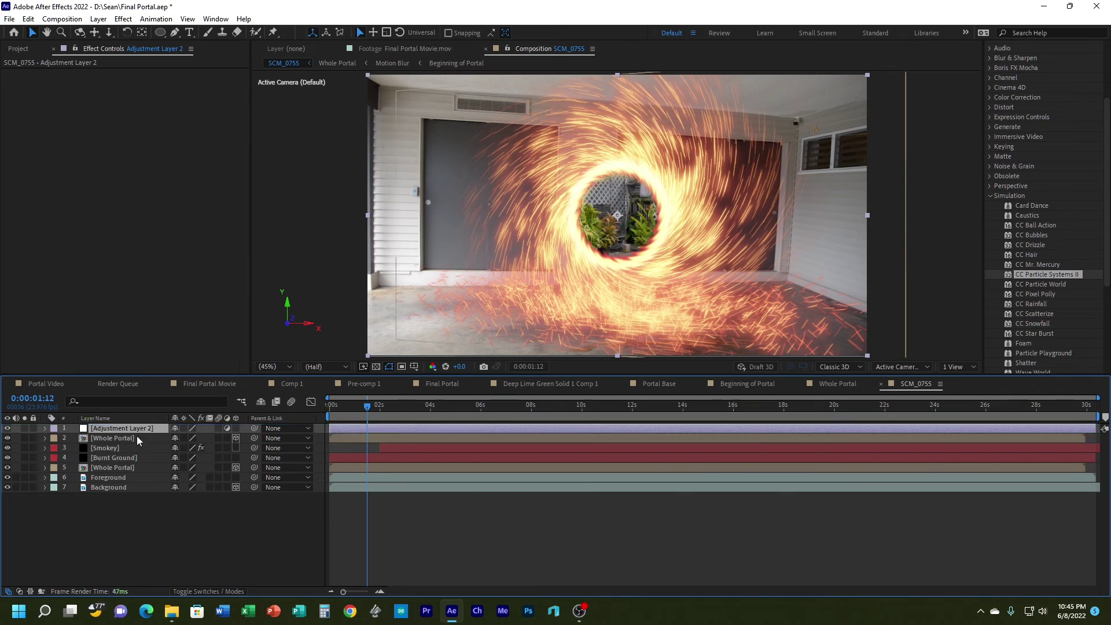
Step: Apply the CC Light Rays effect from the Generate category to the adjustment layer
{"action": "left_click", "coordinate": [991, 200]}
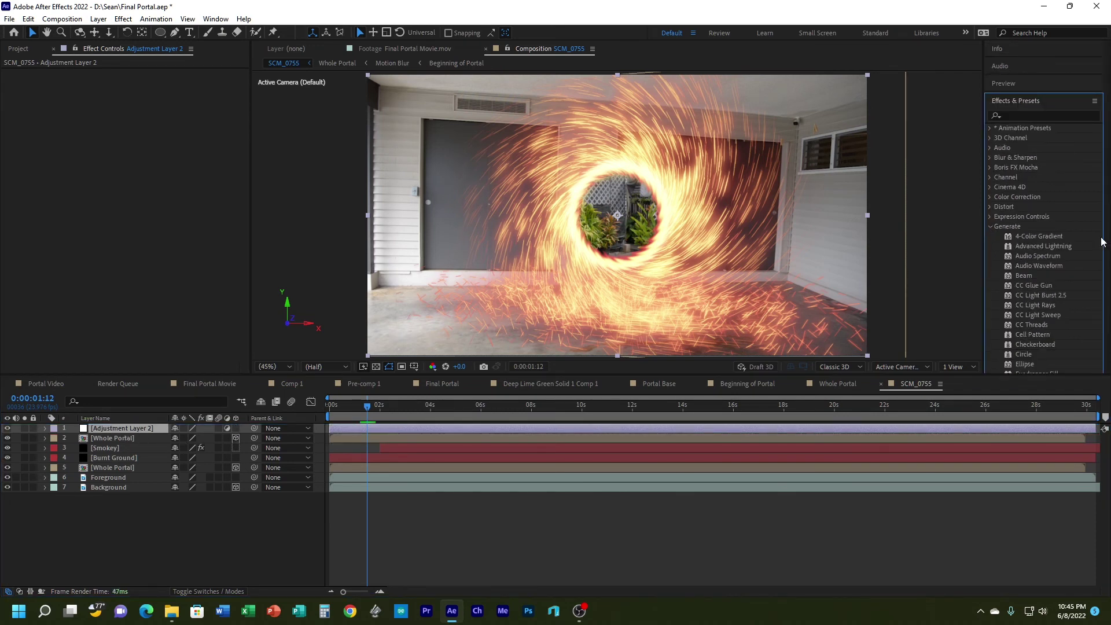
{"action": "left_click", "coordinate": [991, 193]}
{"action": "left_click_drag", "start_coordinate": [1069, 270], "coordinate": [406, 429]}
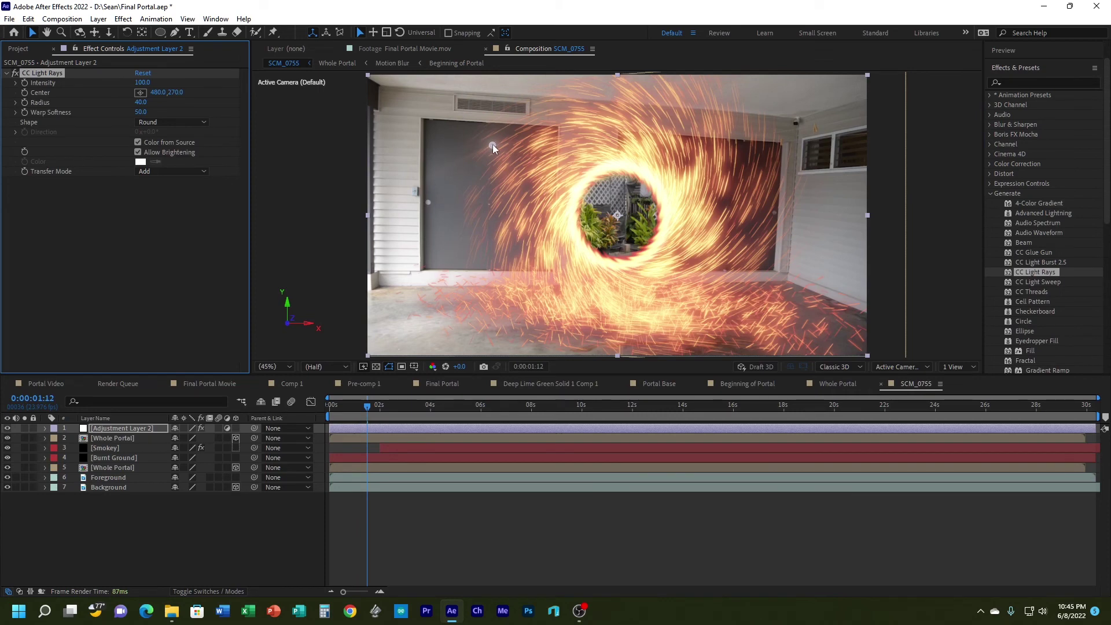
Step: Place the CC Light Rays Center at 680, 952.2 on the floor with Radius 17, and check it at 0:00:01:04
{"action": "left_click_drag", "start_coordinate": [492, 145], "coordinate": [534, 318]}
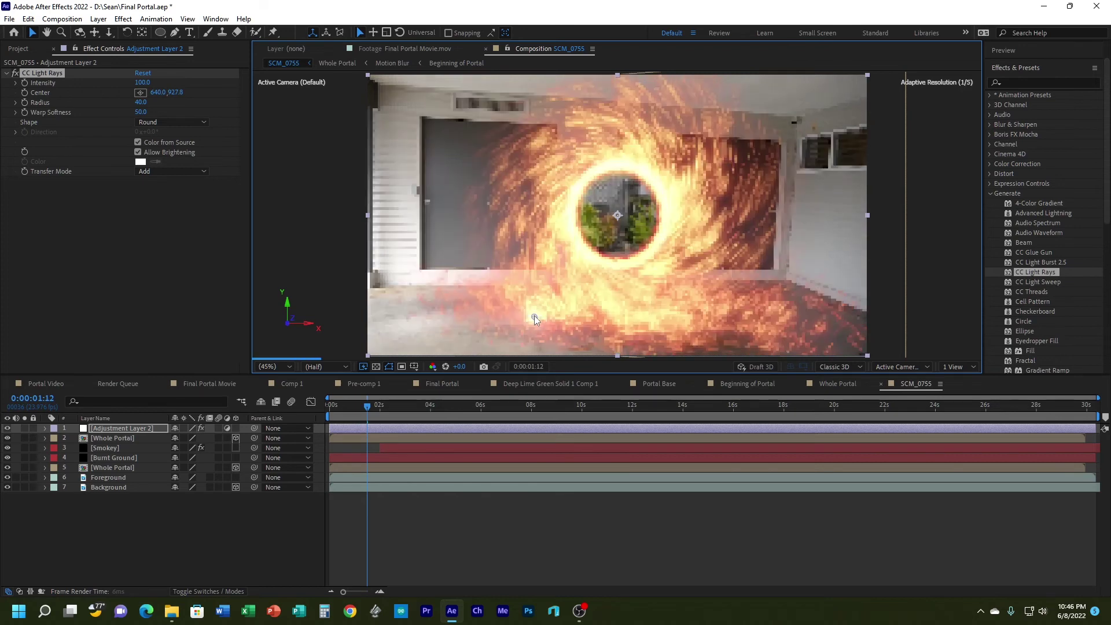
{"action": "left_click_drag", "start_coordinate": [536, 315], "coordinate": [545, 324]}
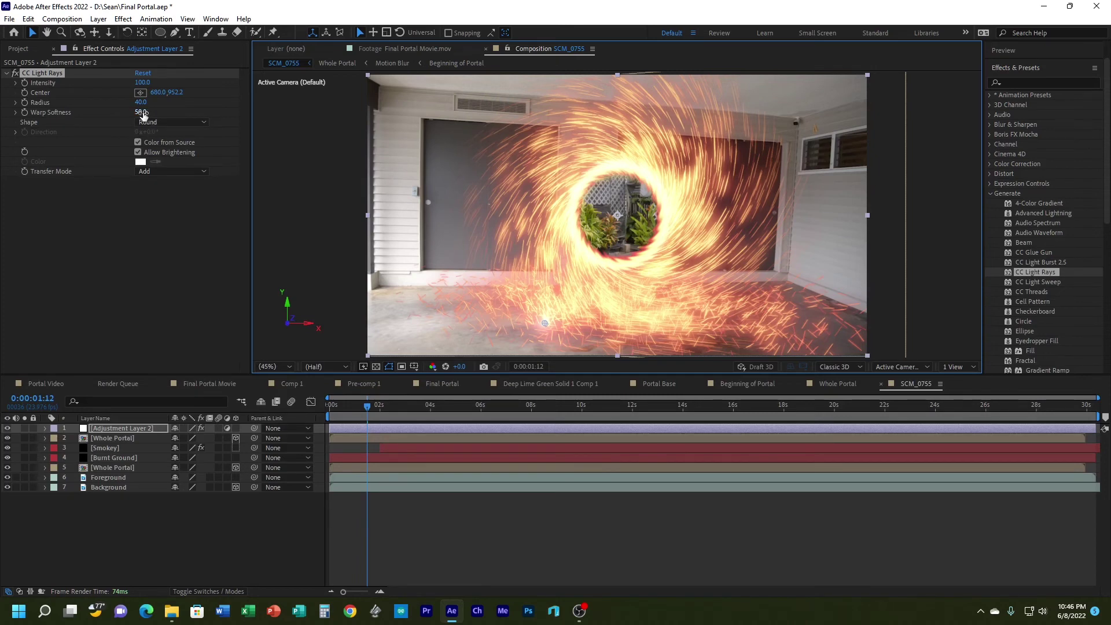
{"action": "left_click_drag", "start_coordinate": [141, 102], "coordinate": [124, 104]}
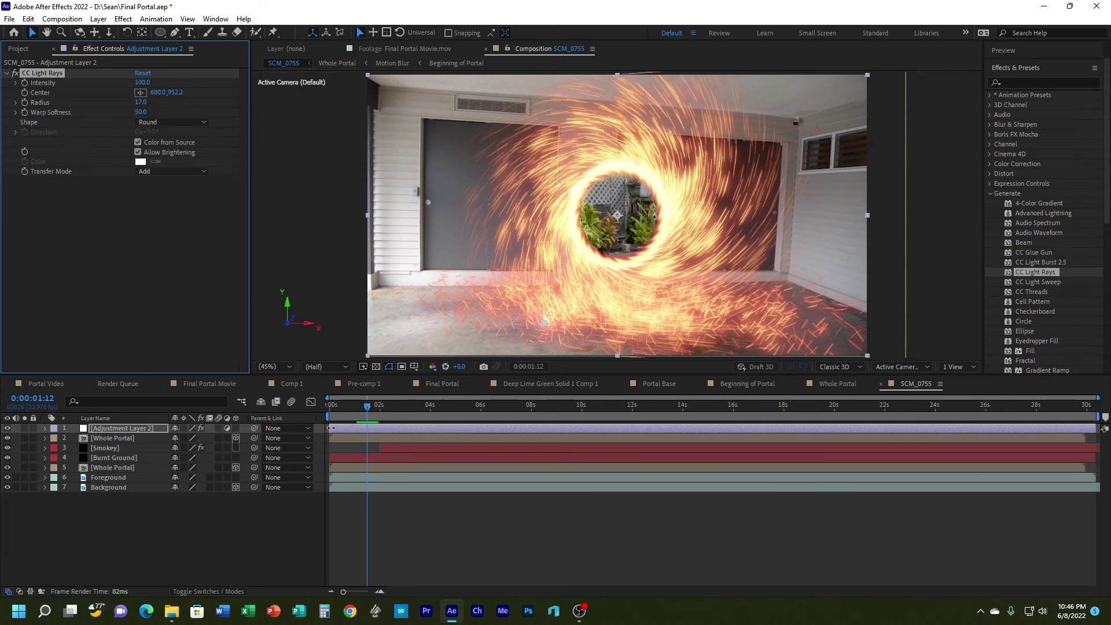
{"action": "mouse_move", "coordinate": [370, 409]}
{"action": "left_mouse_down"}
{"action": "mouse_move", "coordinate": [385, 405]}
{"action": "mouse_move", "coordinate": [330, 406]}
{"action": "mouse_move", "coordinate": [359, 401]}
{"action": "left_mouse_up"}
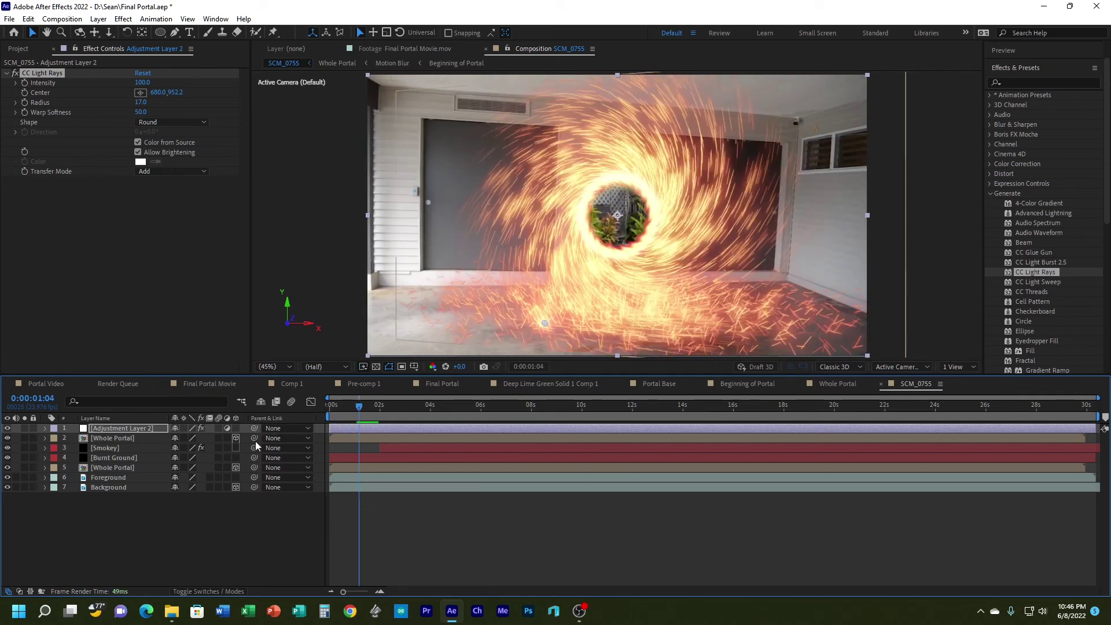
Step: Trim the adjustment layer's start to 0:00:01:04 and keyframe the CC Light Rays Center there at 673.3, 956.7
{"action": "left_click_drag", "start_coordinate": [342, 428], "coordinate": [358, 405]}
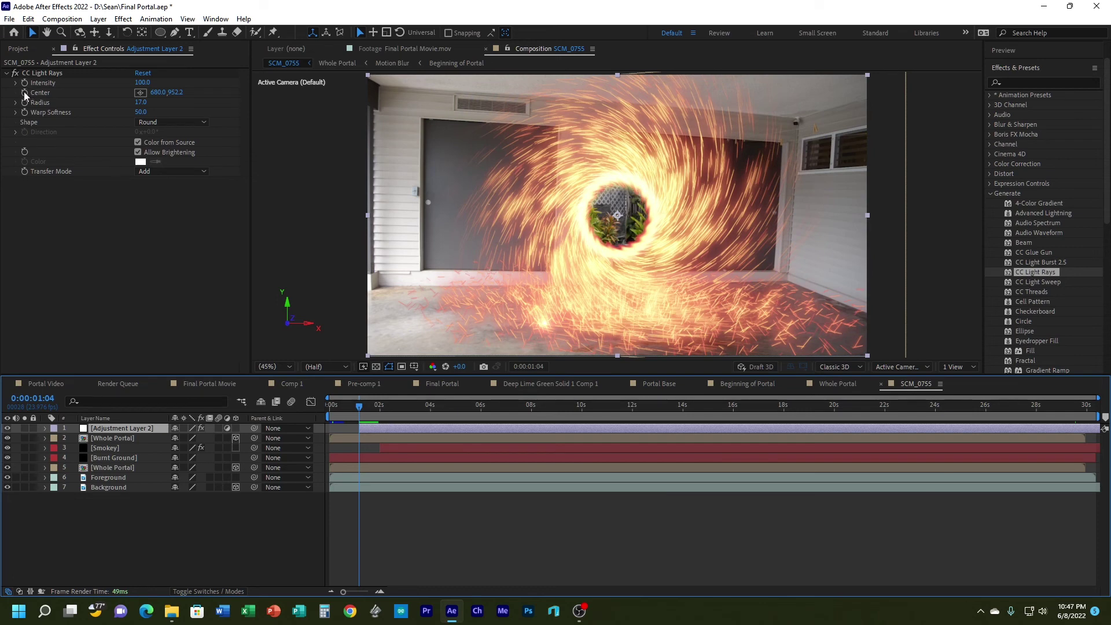
{"action": "left_click", "coordinate": [25, 93]}
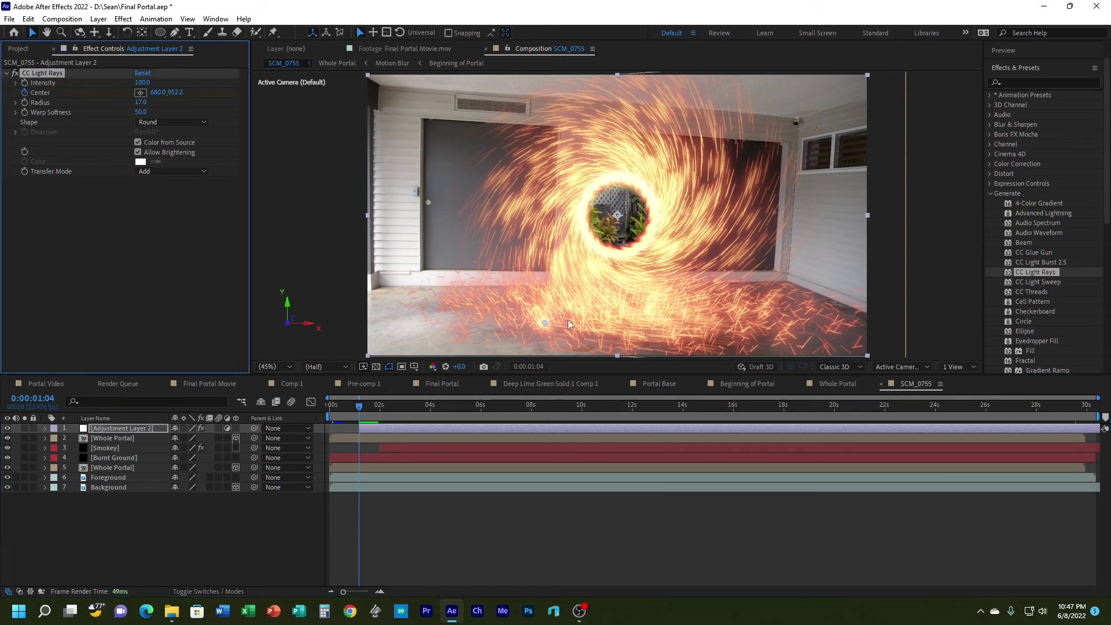
{"action": "left_click_drag", "start_coordinate": [546, 327], "coordinate": [545, 320]}
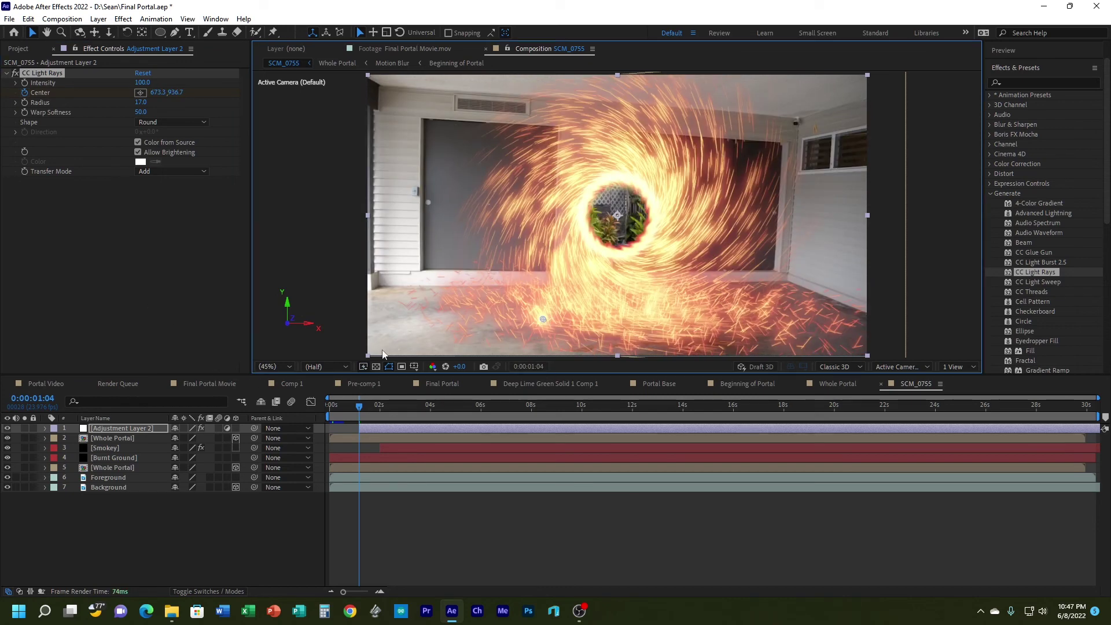
Step: Keyframe the CC Light Rays Center at 1355.6, 1016.7 at 0:00:29:14, and check the light's movement across the floor
{"action": "left_click_drag", "start_coordinate": [360, 411], "coordinate": [1078, 415]}
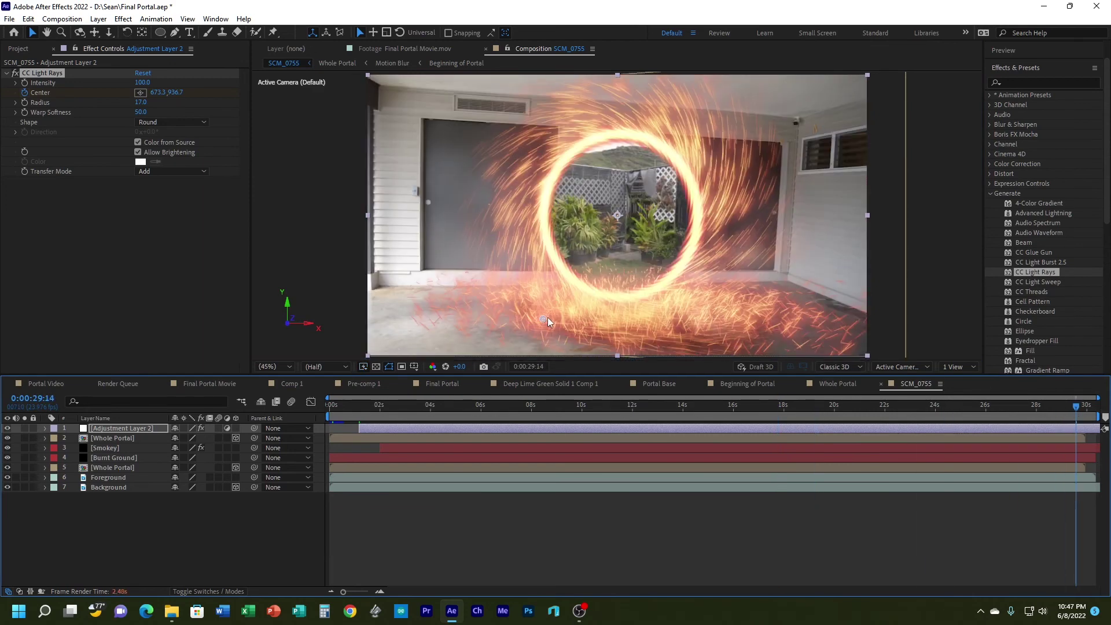
{"action": "left_click_drag", "start_coordinate": [544, 318], "coordinate": [718, 340]}
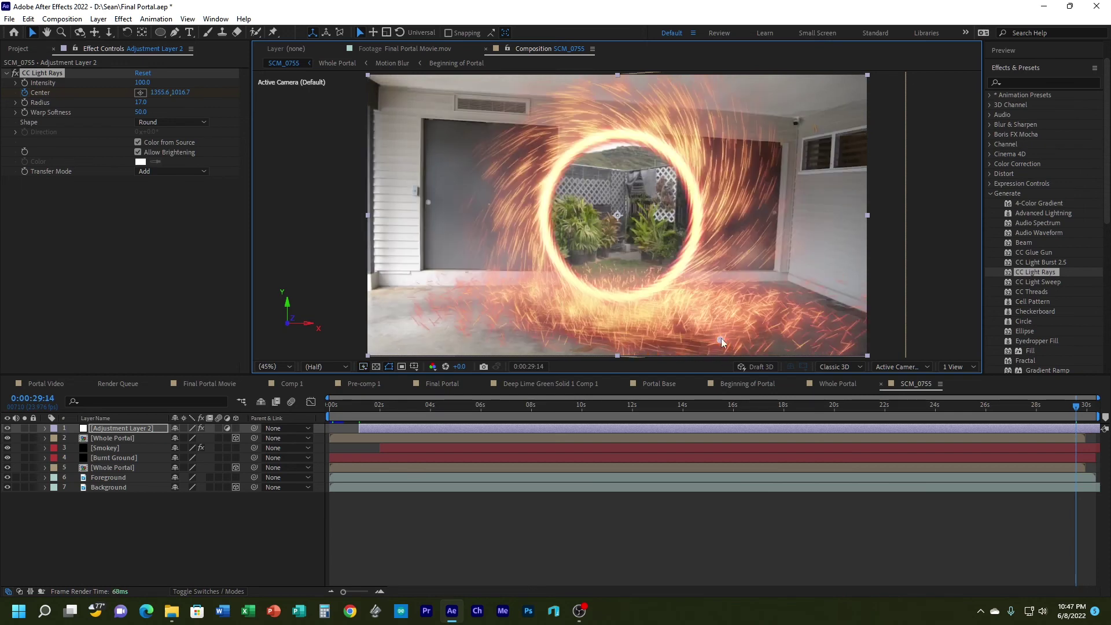
{"action": "left_click_drag", "start_coordinate": [1057, 405], "coordinate": [858, 407]}
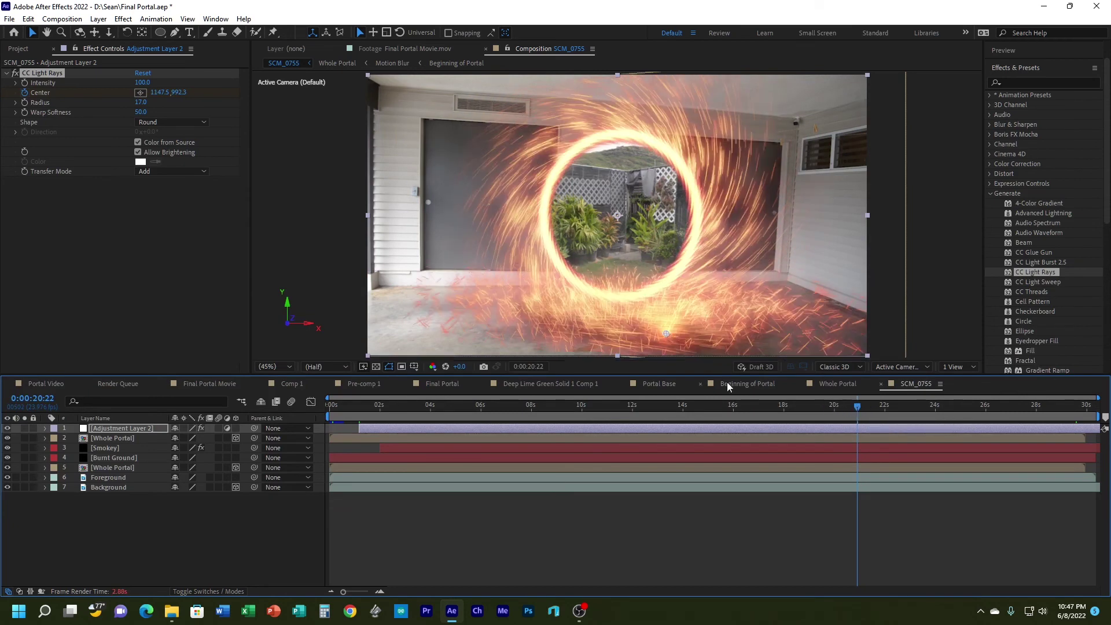
{"action": "left_click_drag", "start_coordinate": [859, 407], "coordinate": [710, 411]}
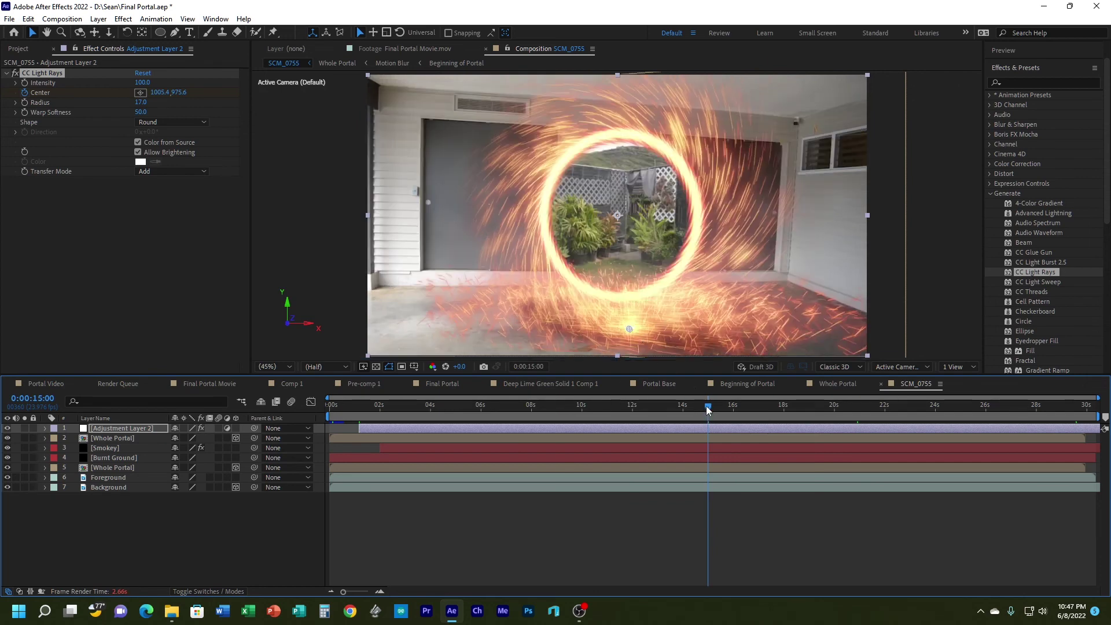
{"action": "mouse_move", "coordinate": [707, 405]}
{"action": "left_mouse_down"}
{"action": "mouse_move", "coordinate": [470, 377]}
{"action": "mouse_move", "coordinate": [505, 367]}
{"action": "mouse_move", "coordinate": [700, 394]}
{"action": "left_mouse_up"}
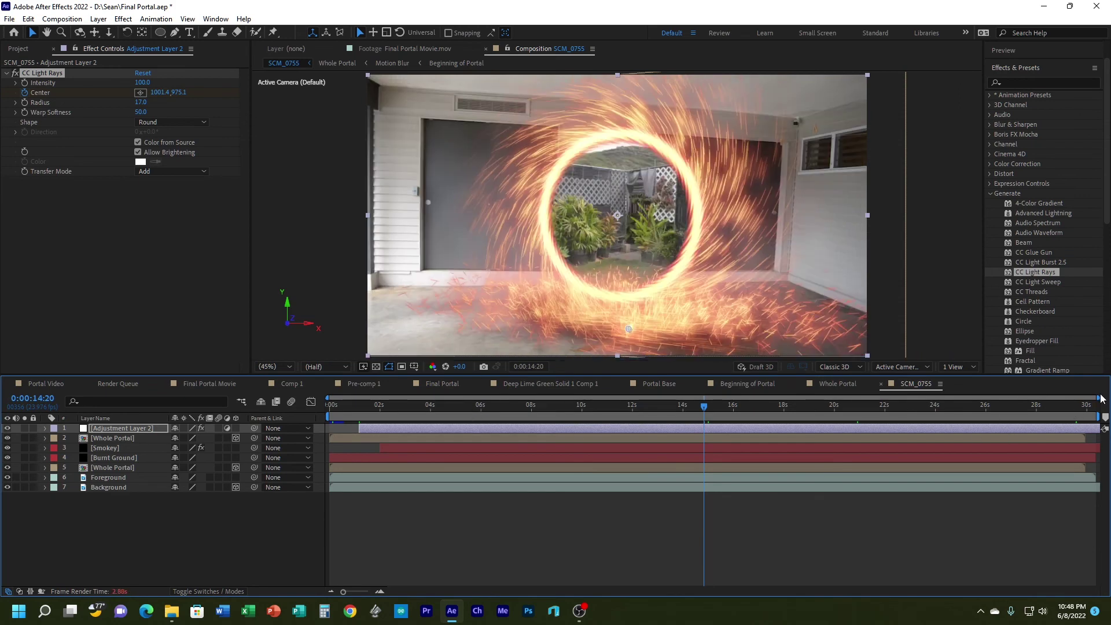
Step: End the work area just before 30 seconds and trim the SCM_0755 composition to it
{"action": "left_click_drag", "start_coordinate": [1099, 415], "coordinate": [1082, 415]}
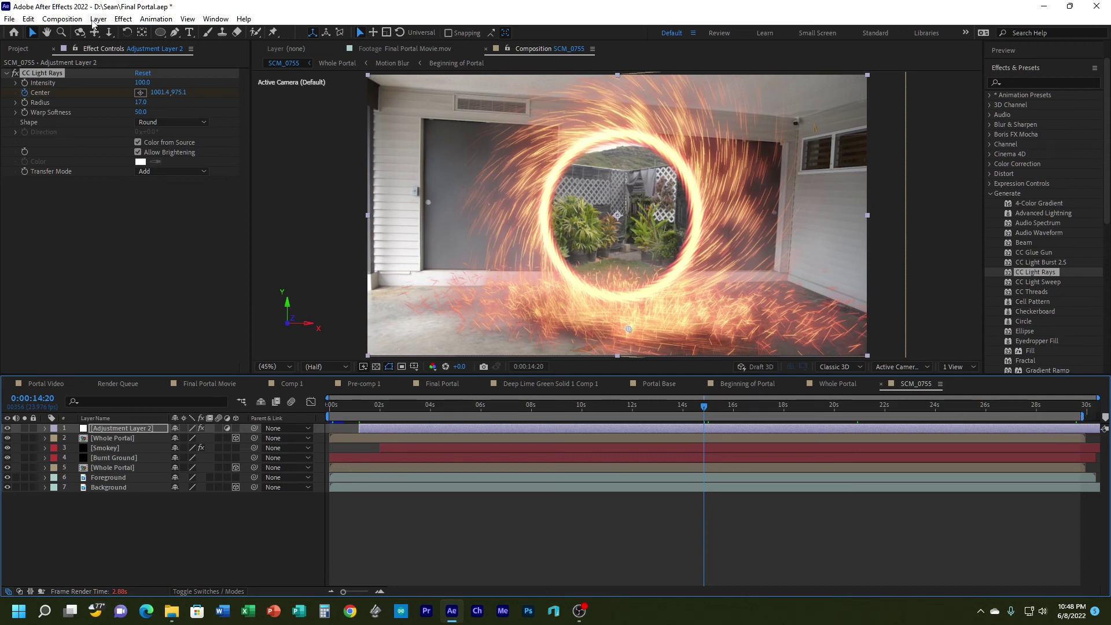
{"action": "left_click", "coordinate": [73, 19]}
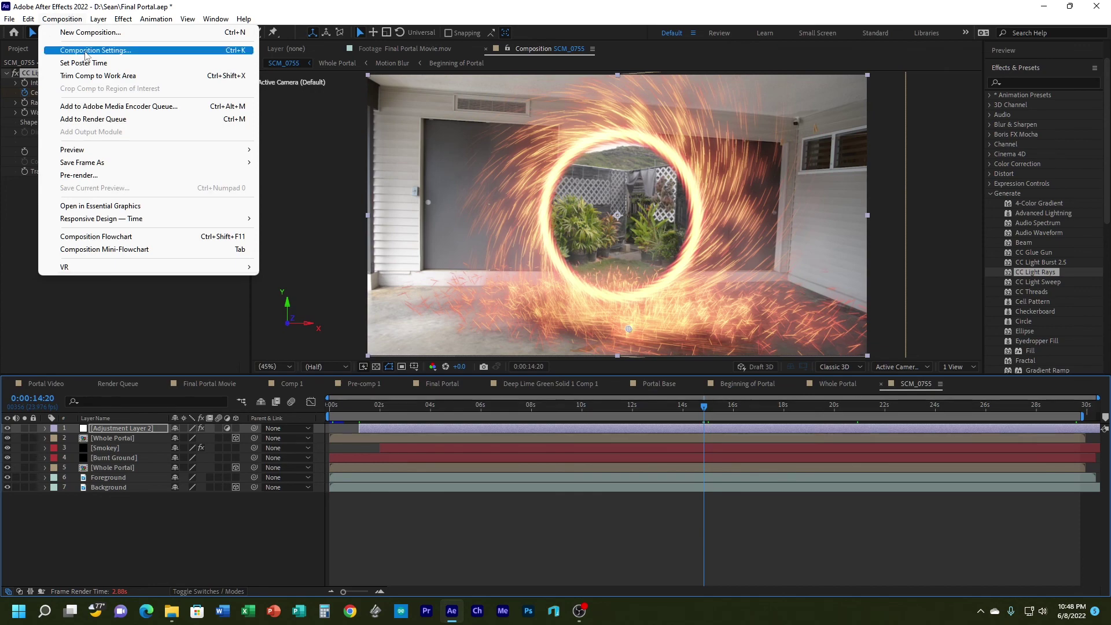
{"action": "left_click", "coordinate": [99, 75]}
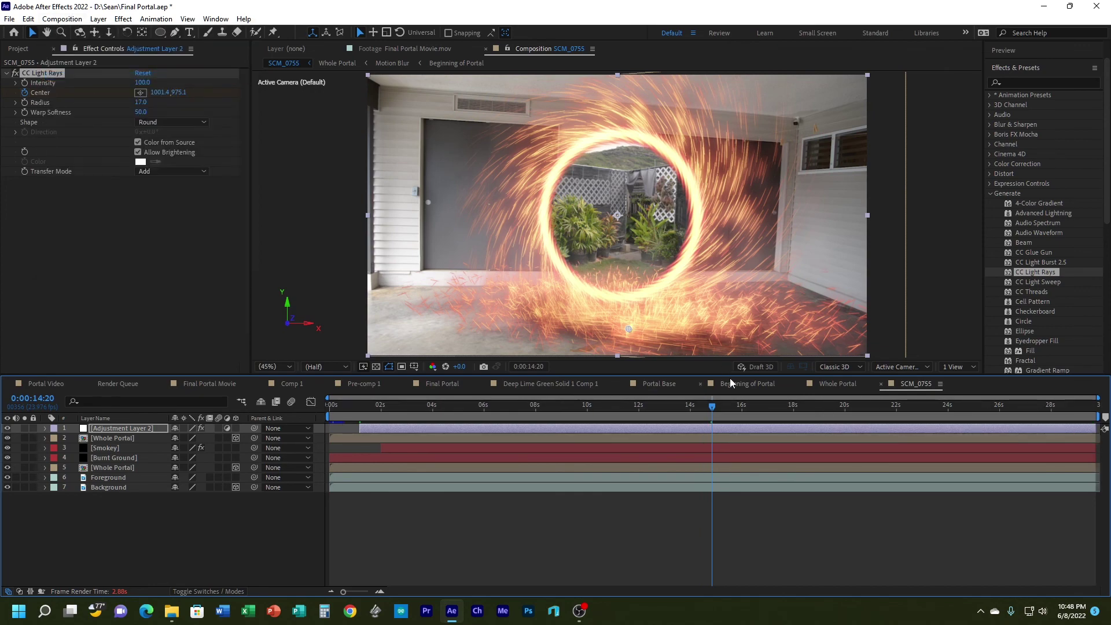
Step: Preview the portal's opening in the composite and return to the first frame
{"action": "key", "text": "space"}
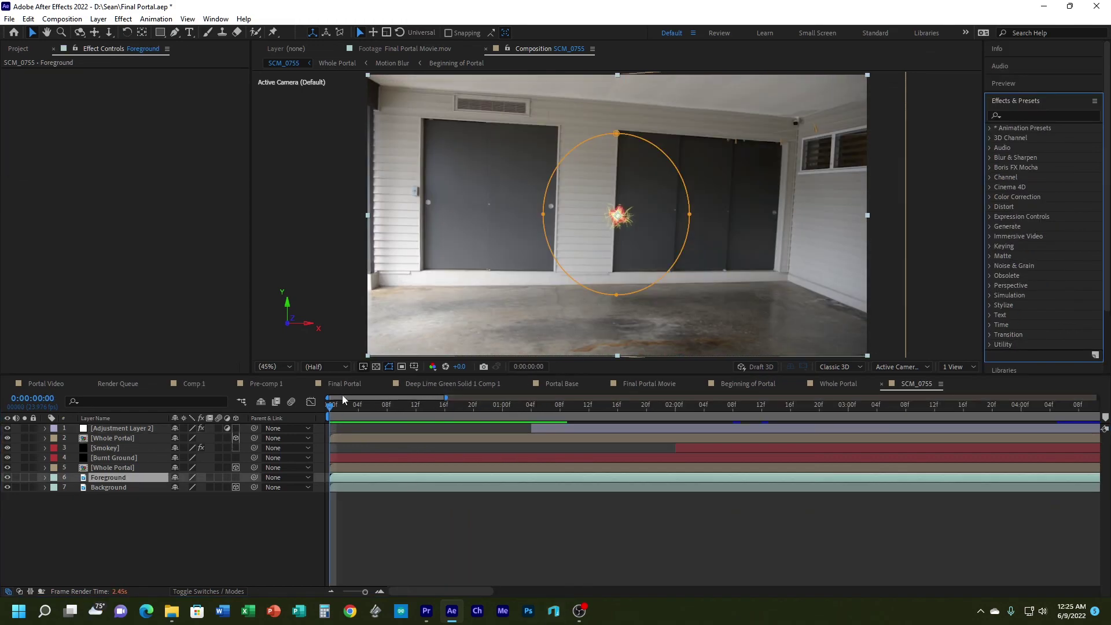
{"action": "left_click_drag", "start_coordinate": [333, 410], "coordinate": [429, 402]}
{"action": "key", "text": "space"}
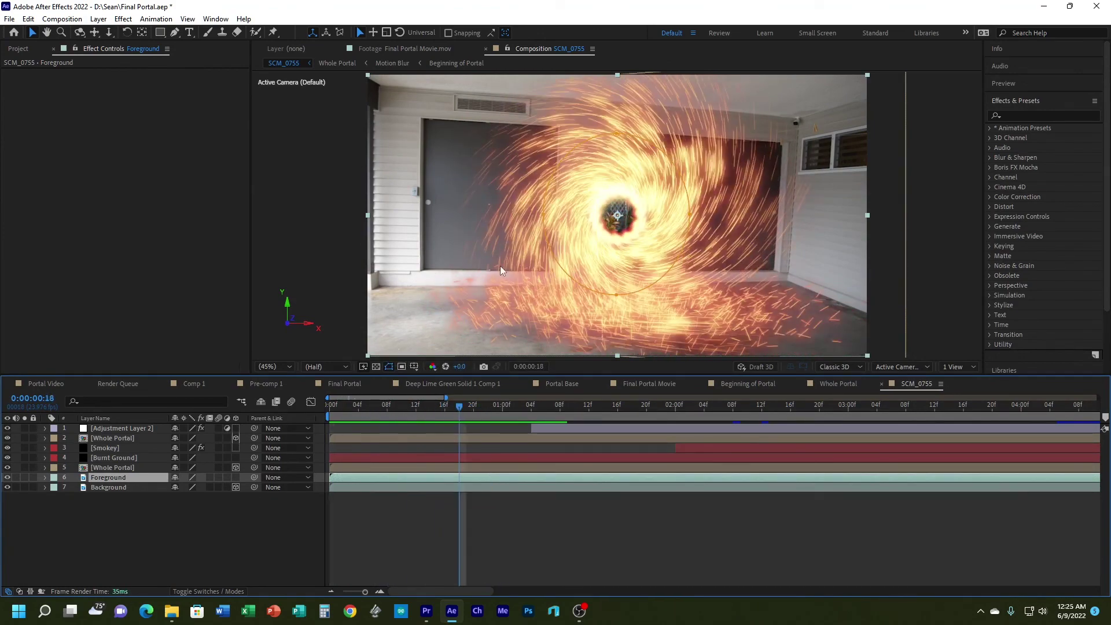
{"action": "left_click_drag", "start_coordinate": [457, 405], "coordinate": [324, 409]}
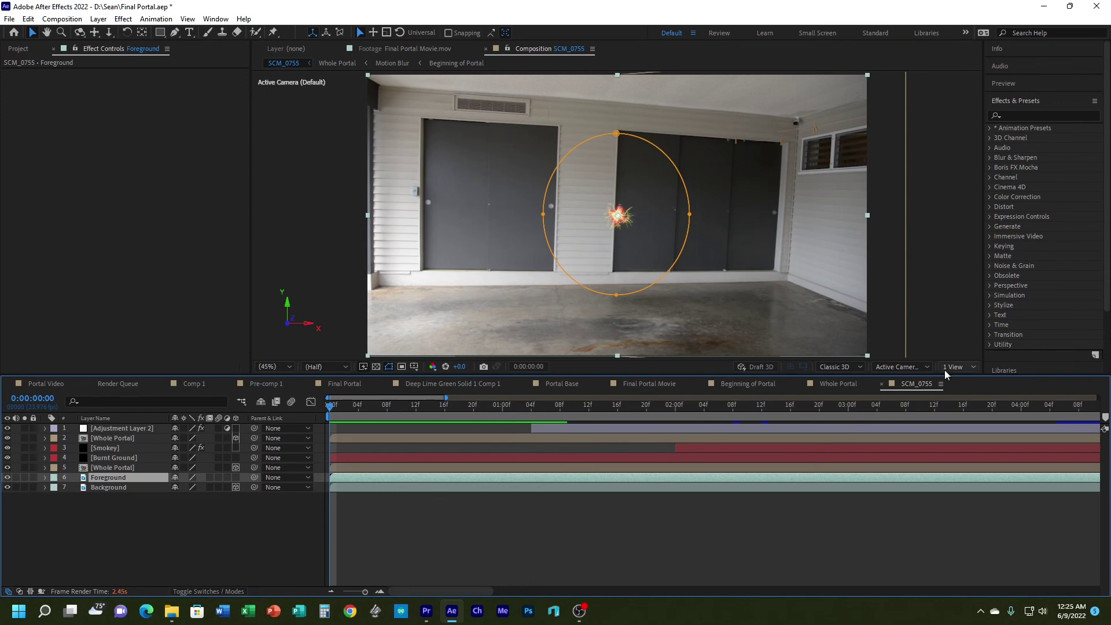
Step: Apply Lumetri Color to the Foreground layer and enable keyframing for Temperature, Exposure and Contrast at the first frame
{"action": "left_click", "coordinate": [1022, 114]}
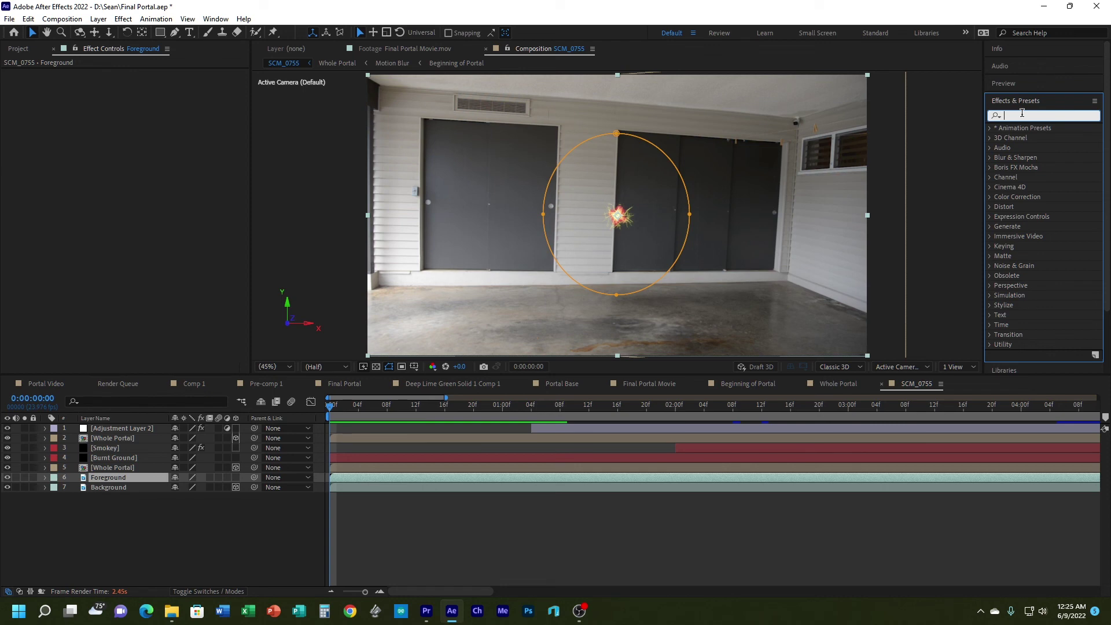
{"action": "type", "text": "lum"}
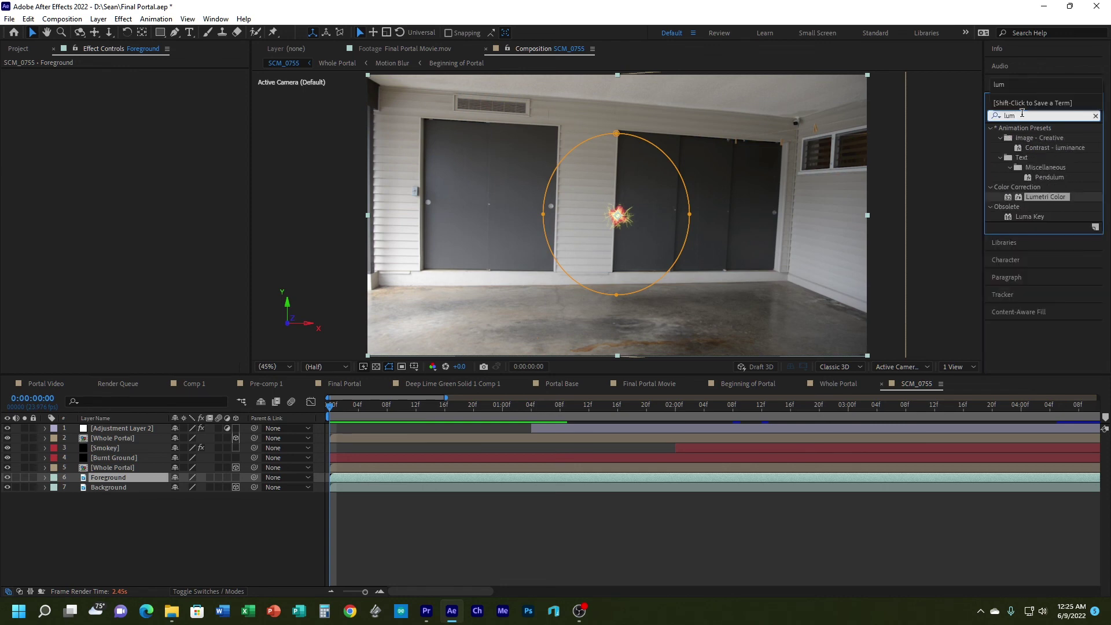
{"action": "left_click_drag", "start_coordinate": [1042, 193], "coordinate": [481, 477]}
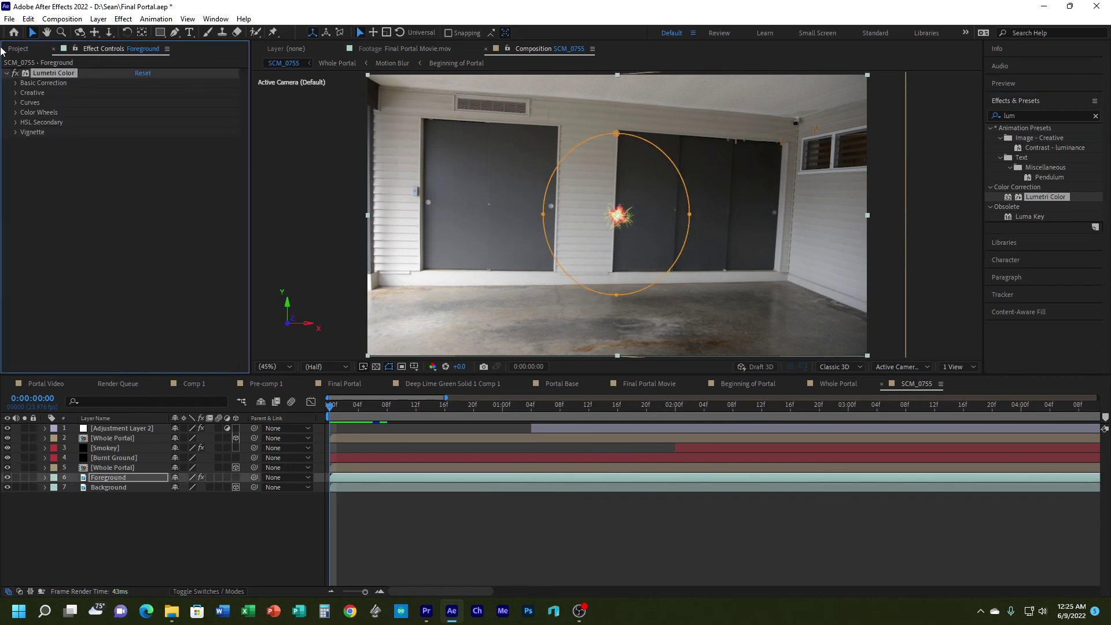
{"action": "left_click", "coordinate": [15, 83]}
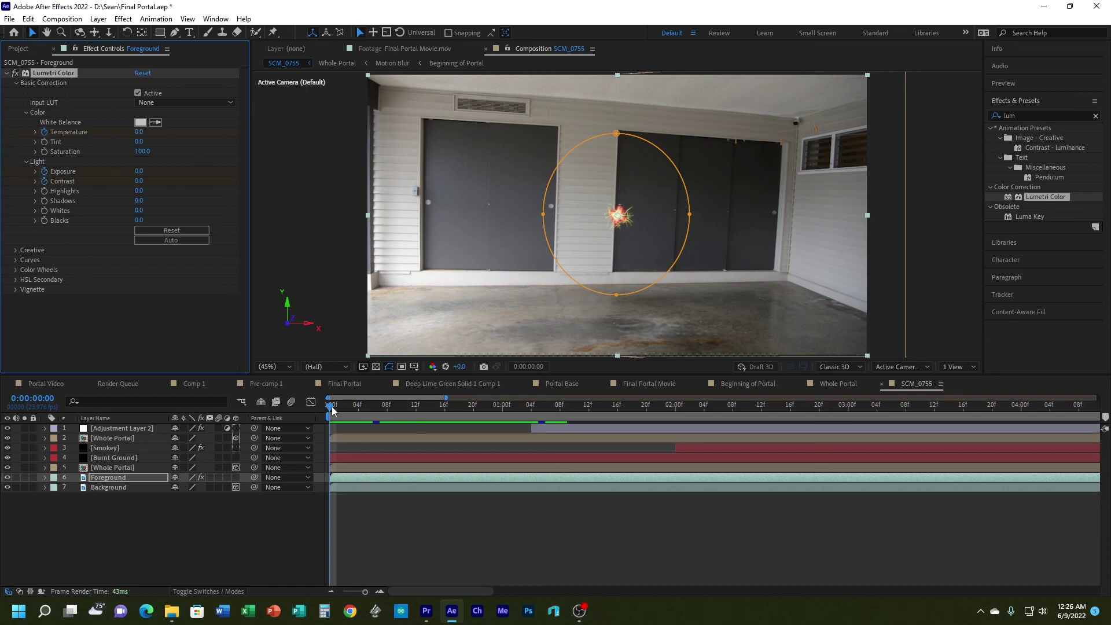
Step: At 0:00:00:08, set the Foreground's Lumetri Temperature to 28, Exposure to 0.6 and Contrast to 26
{"action": "left_click_drag", "start_coordinate": [331, 407], "coordinate": [374, 403]}
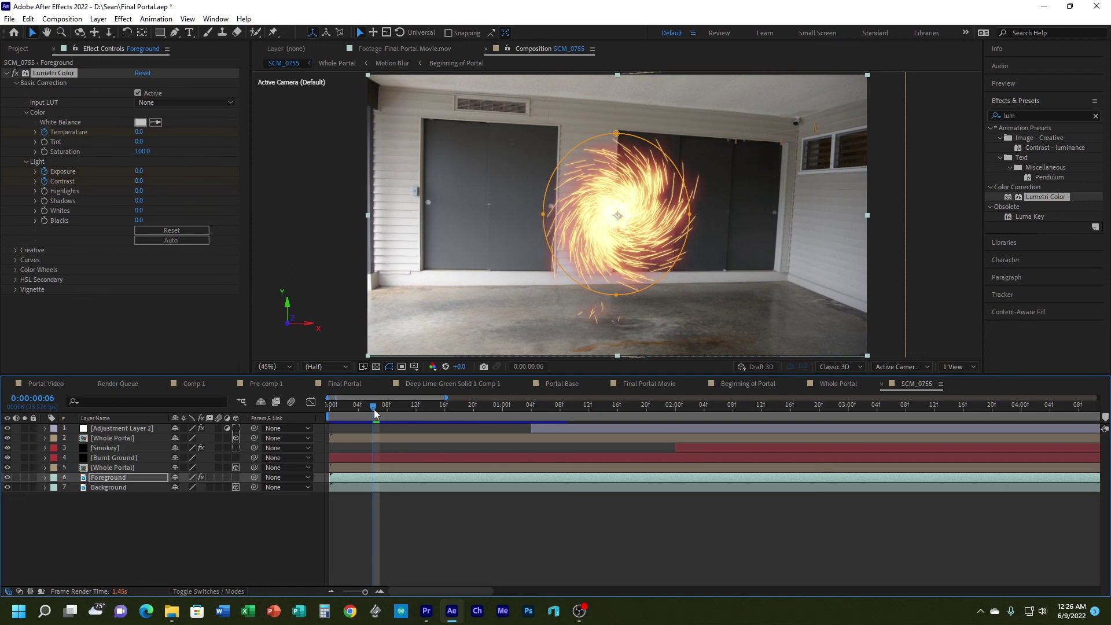
{"action": "left_click_drag", "start_coordinate": [374, 409], "coordinate": [383, 400]}
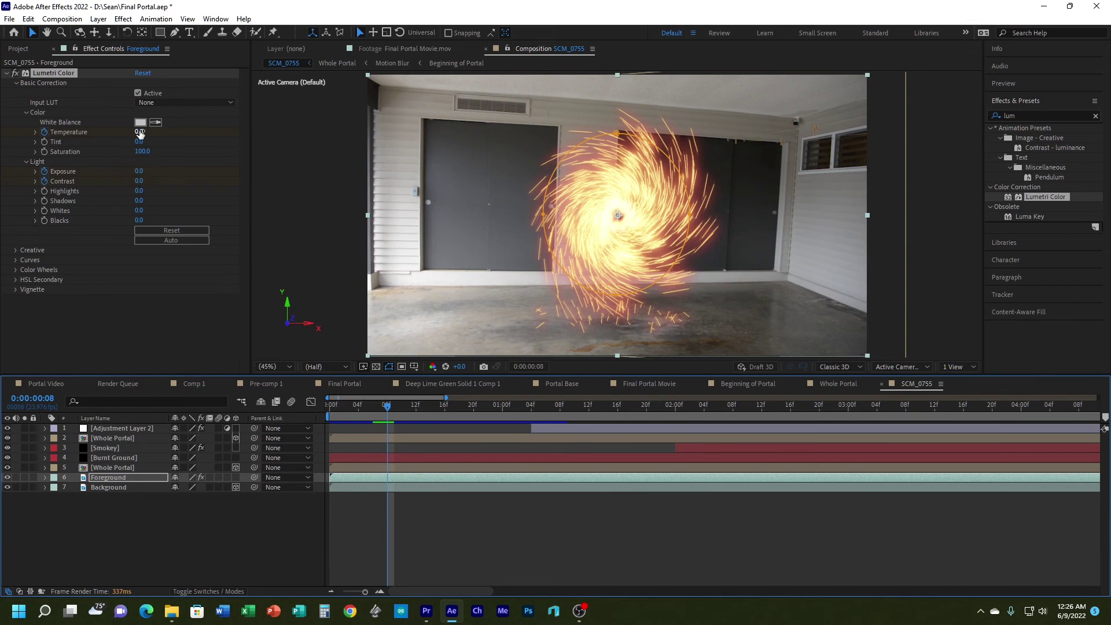
{"action": "mouse_move", "coordinate": [143, 131]}
{"action": "left_mouse_down"}
{"action": "mouse_move", "coordinate": [154, 131]}
{"action": "mouse_move", "coordinate": [144, 140]}
{"action": "left_mouse_up"}
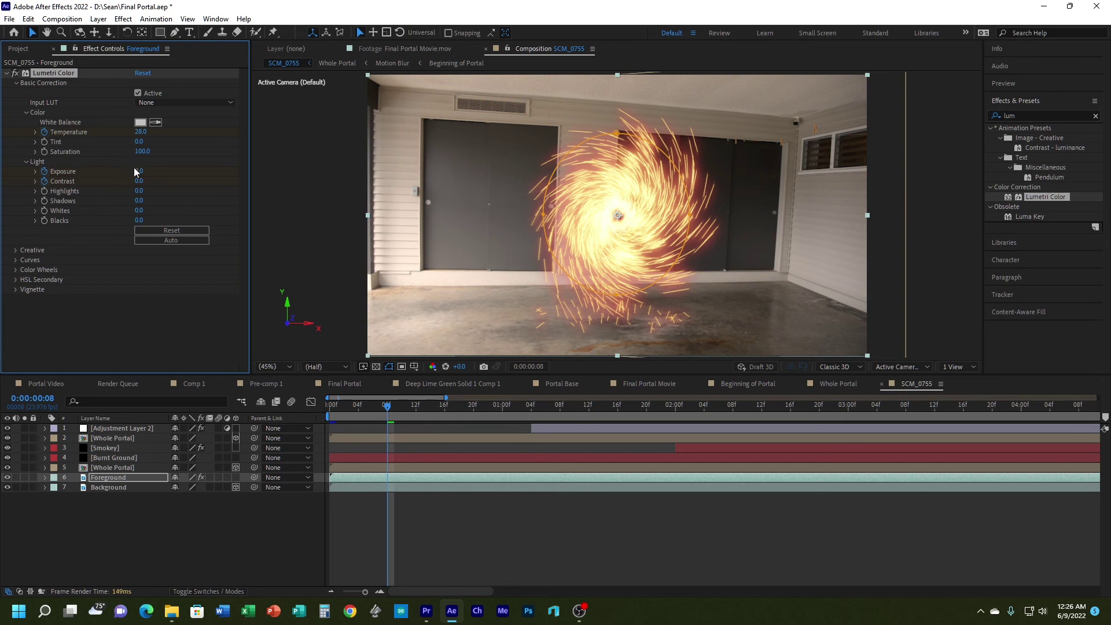
{"action": "left_click_drag", "start_coordinate": [137, 171], "coordinate": [152, 180]}
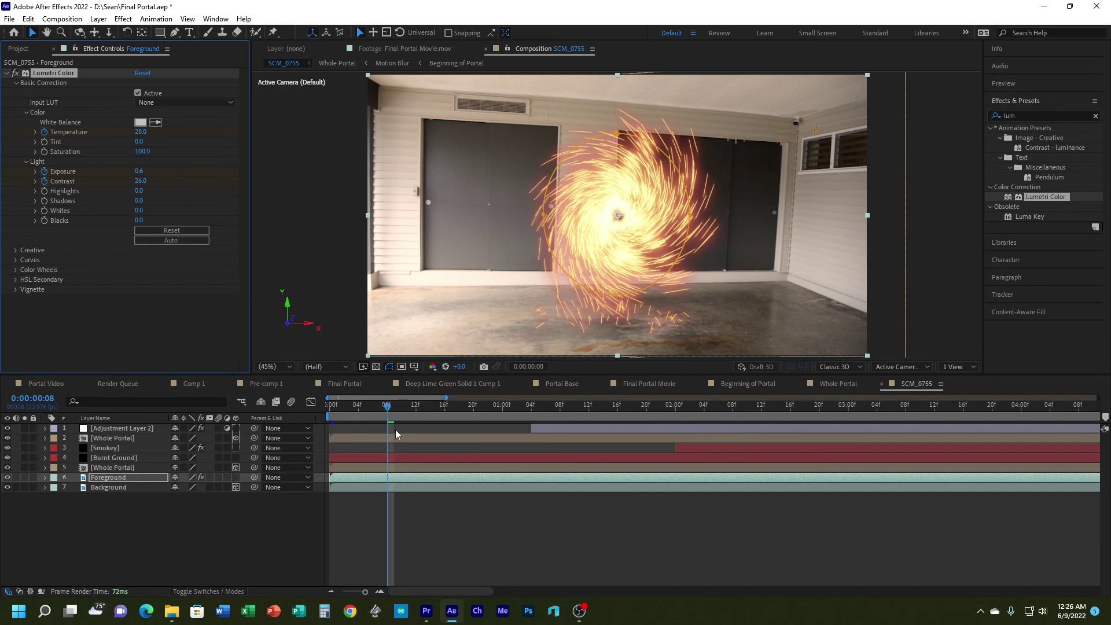
Step: Preview the Foreground's warm lighting change from the start of the composition and return to the first frame
{"action": "left_click_drag", "start_coordinate": [384, 407], "coordinate": [331, 407]}
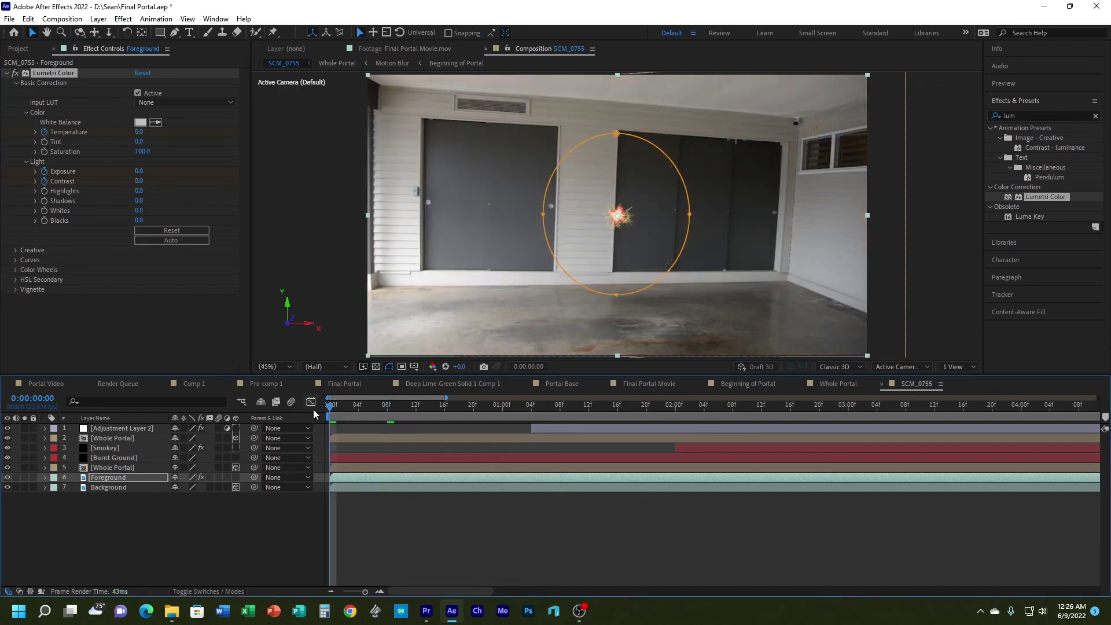
{"action": "key", "text": "space"}
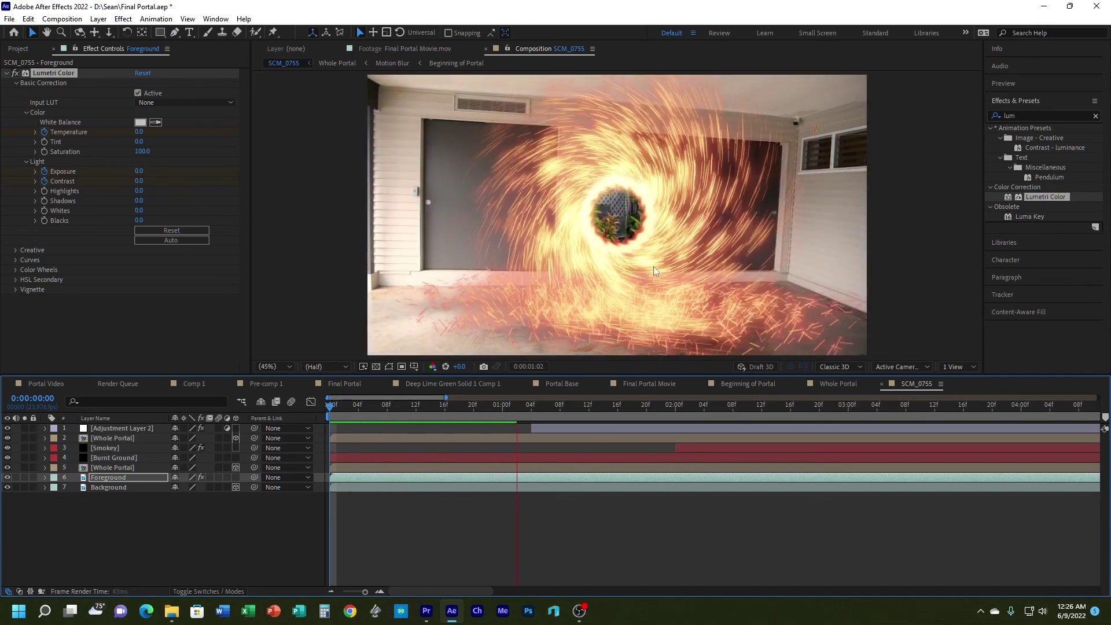
{"action": "key", "text": "space"}
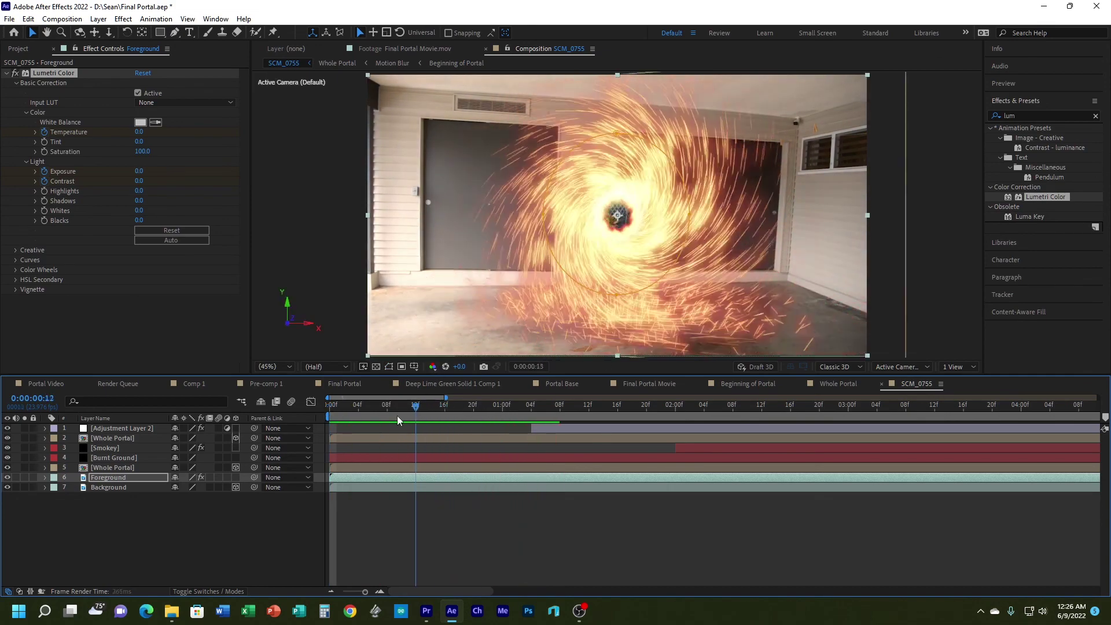
{"action": "left_click_drag", "start_coordinate": [330, 406], "coordinate": [490, 405]}
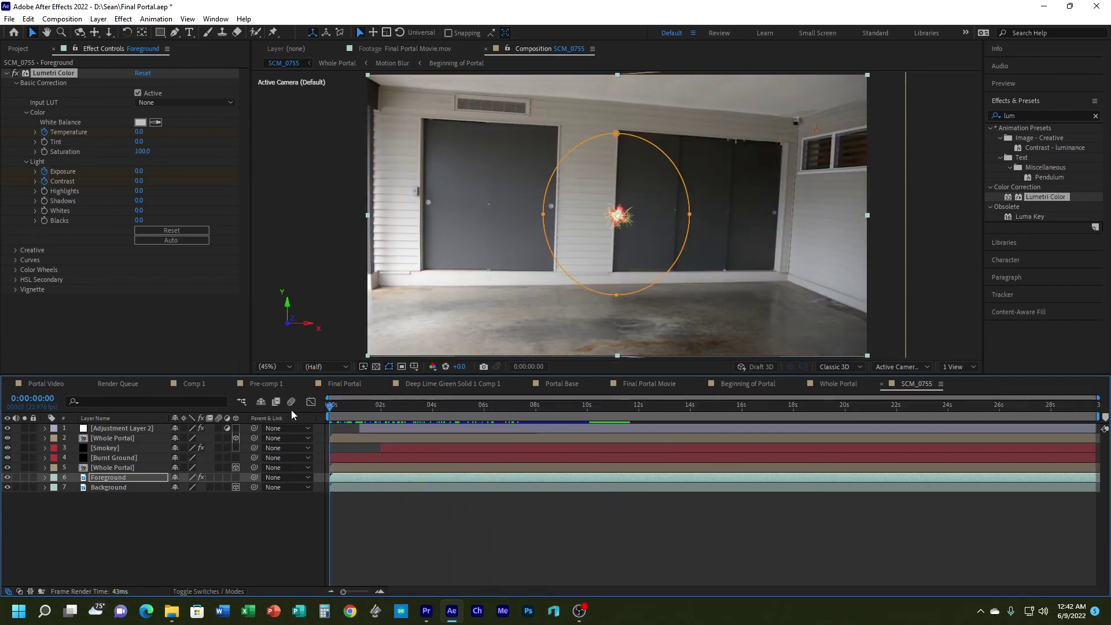
{"action": "mouse_move", "coordinate": [337, 409]}
{"action": "left_mouse_down"}
{"action": "mouse_move", "coordinate": [533, 415]}
{"action": "mouse_move", "coordinate": [323, 411]}
{"action": "mouse_move", "coordinate": [331, 407]}
{"action": "left_mouse_up"}
Step: Add the SCM_0755 composition to the Render Queue for export
{"action": "left_click", "coordinate": [10, 19]}
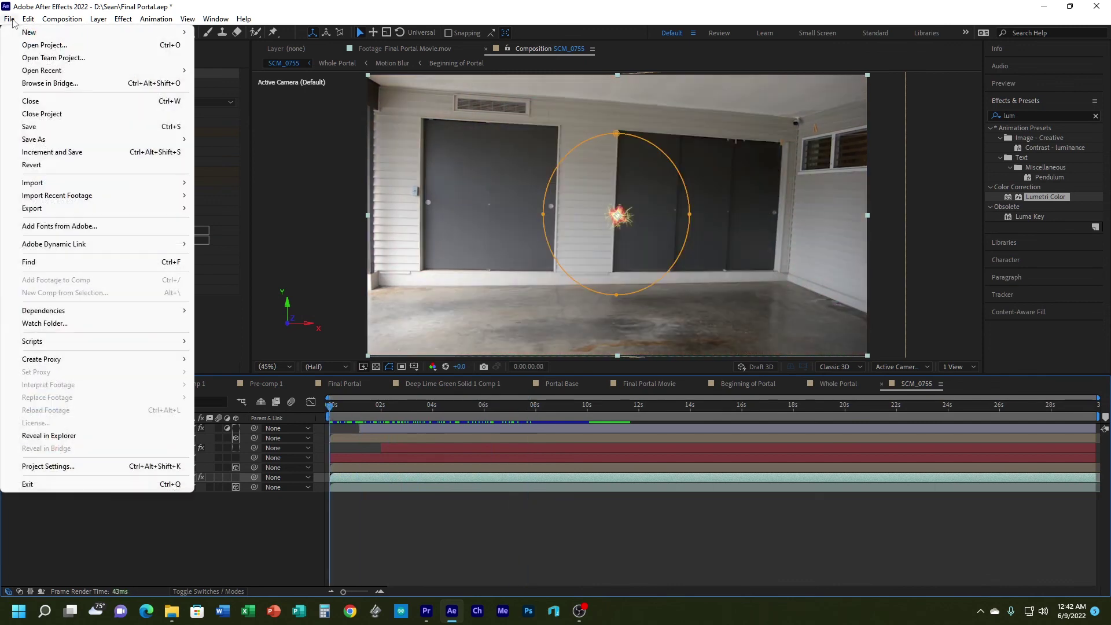
{"action": "mouse_move", "coordinate": [90, 209]}
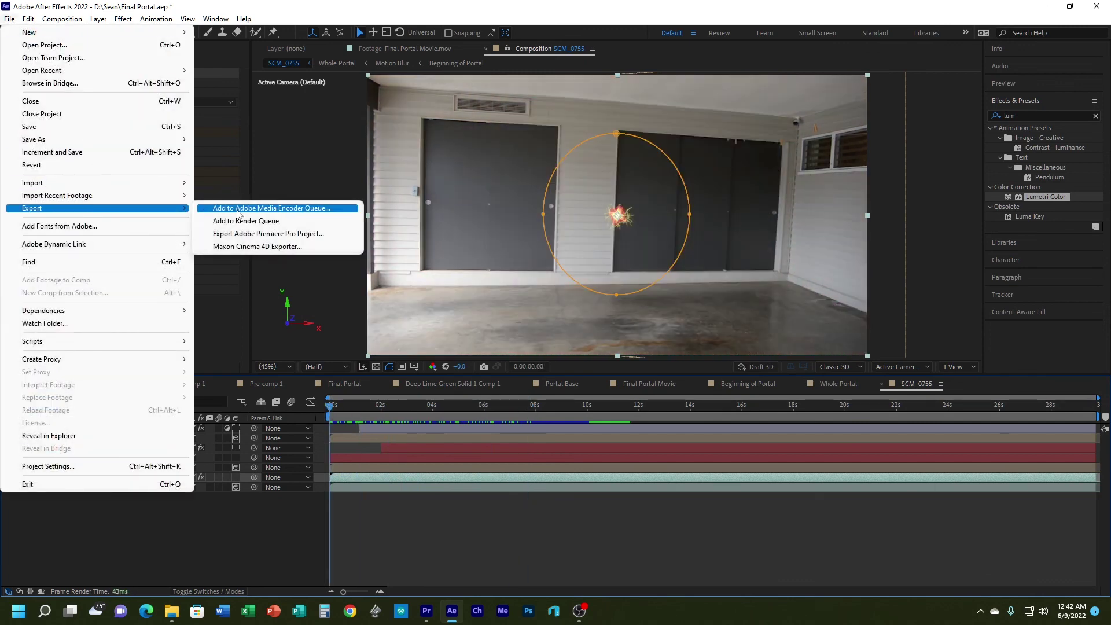
{"action": "left_click", "coordinate": [285, 222]}
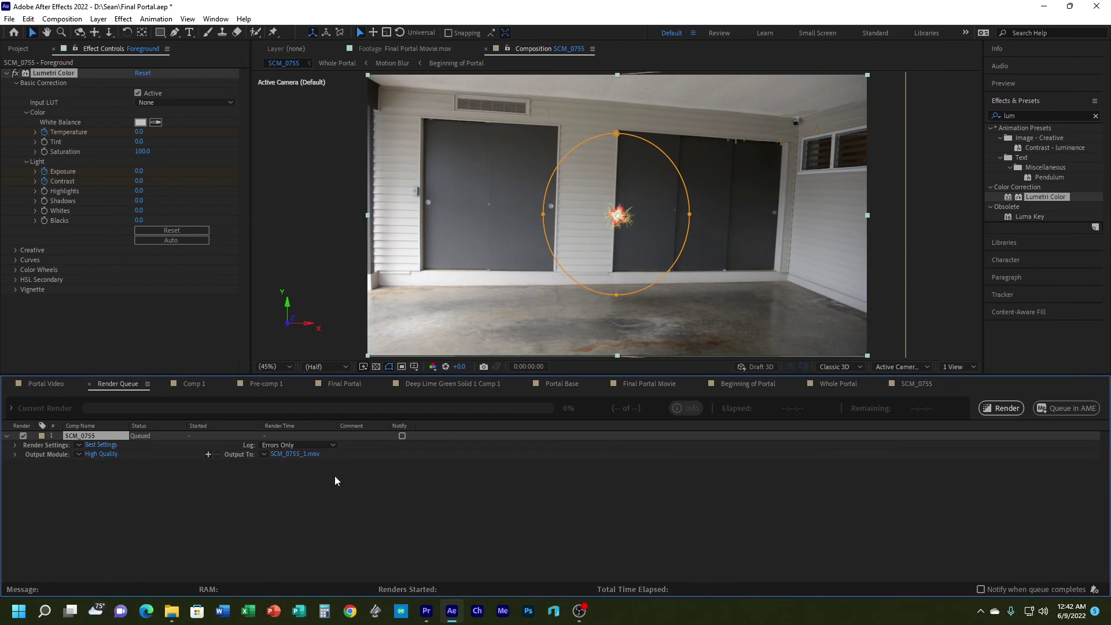
Step: Name the render's output file The Final Portal and start rendering the composition
{"action": "left_click", "coordinate": [300, 453]}
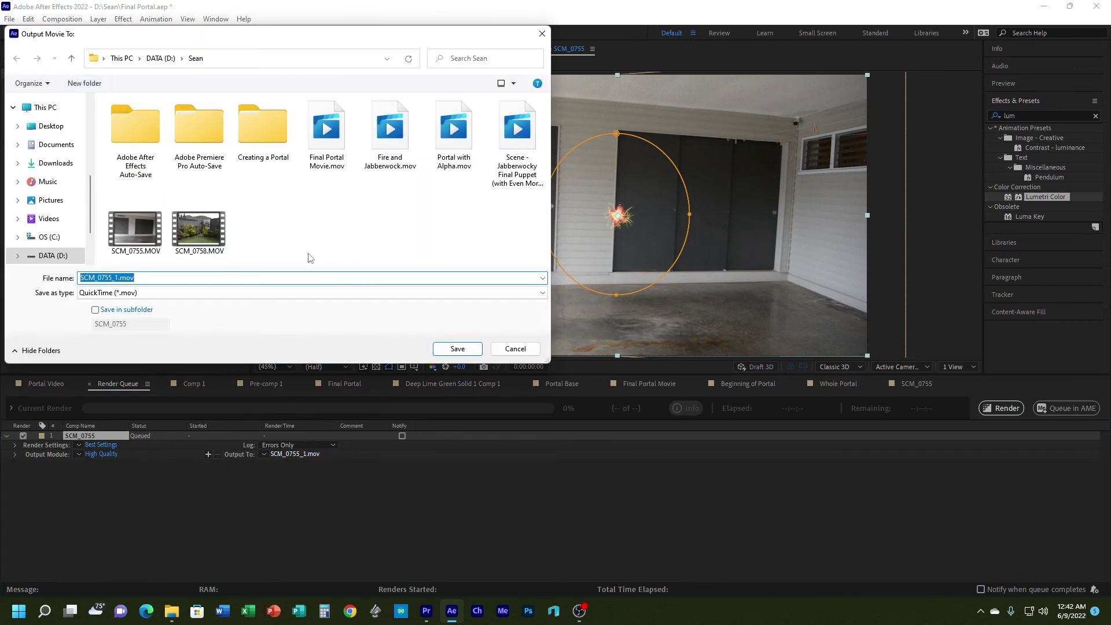
{"action": "type", "text": "The Fina"}
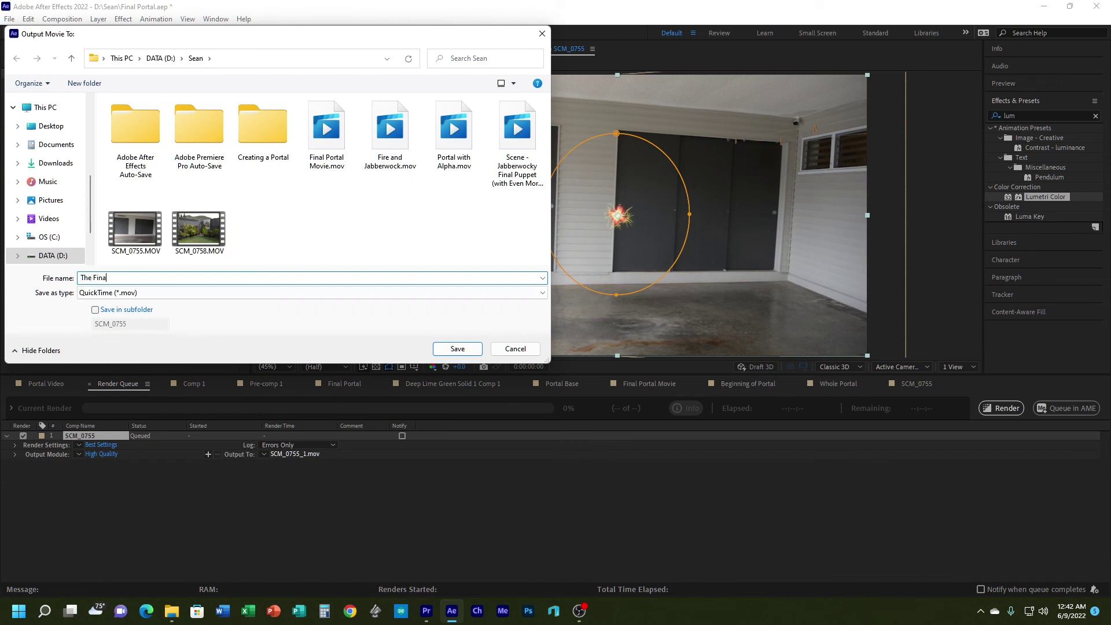
{"action": "type", "text": "l Portal"}
{"action": "left_click", "coordinate": [442, 348]}
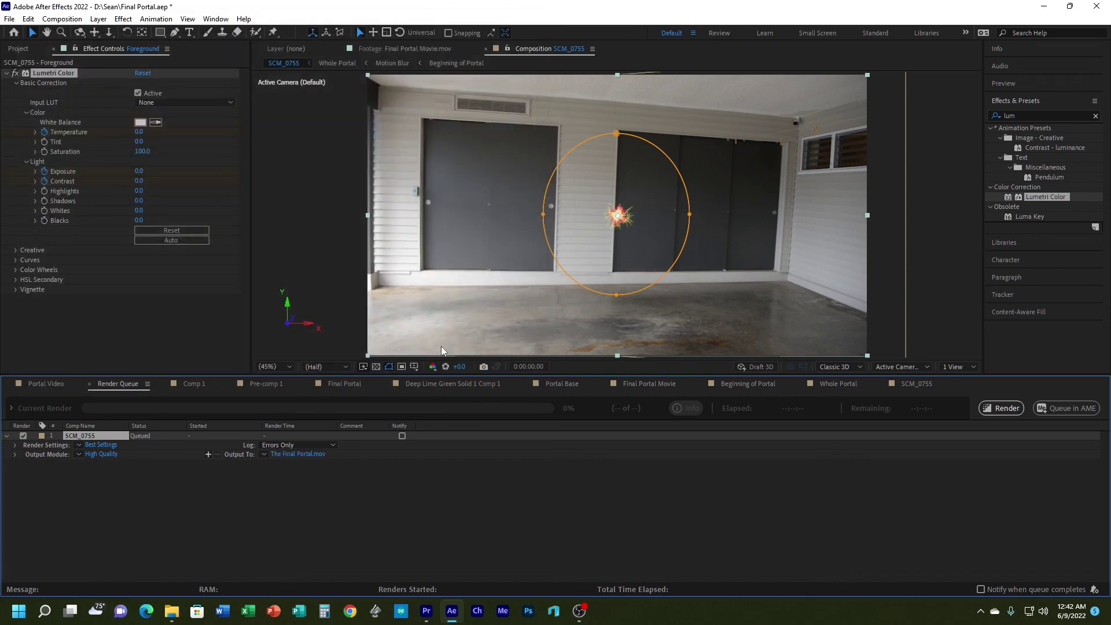
{"action": "left_click", "coordinate": [1005, 409]}
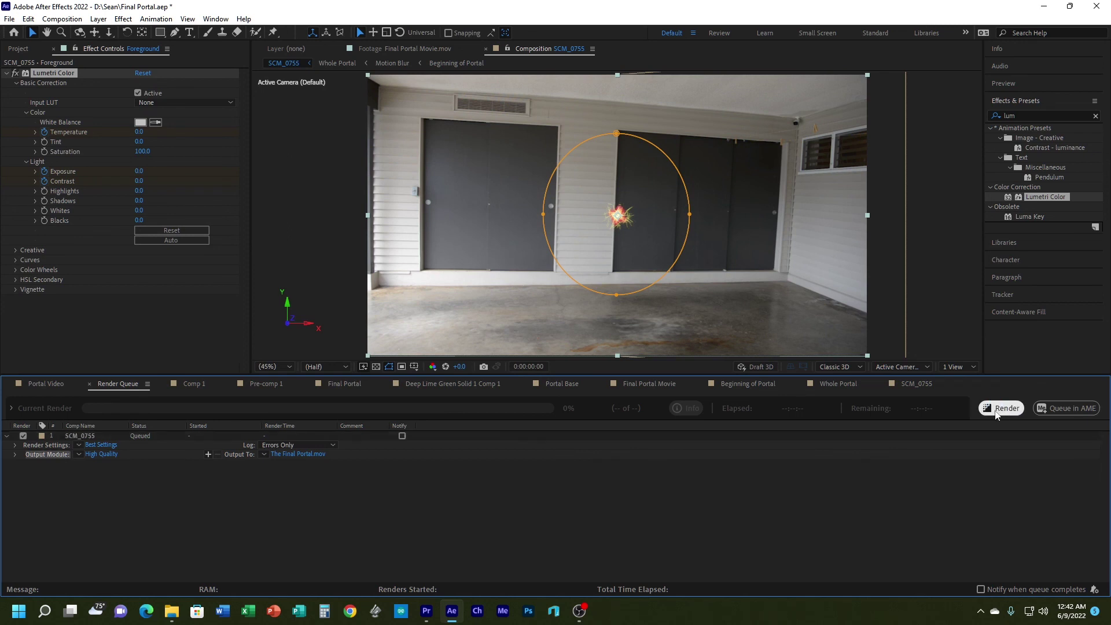